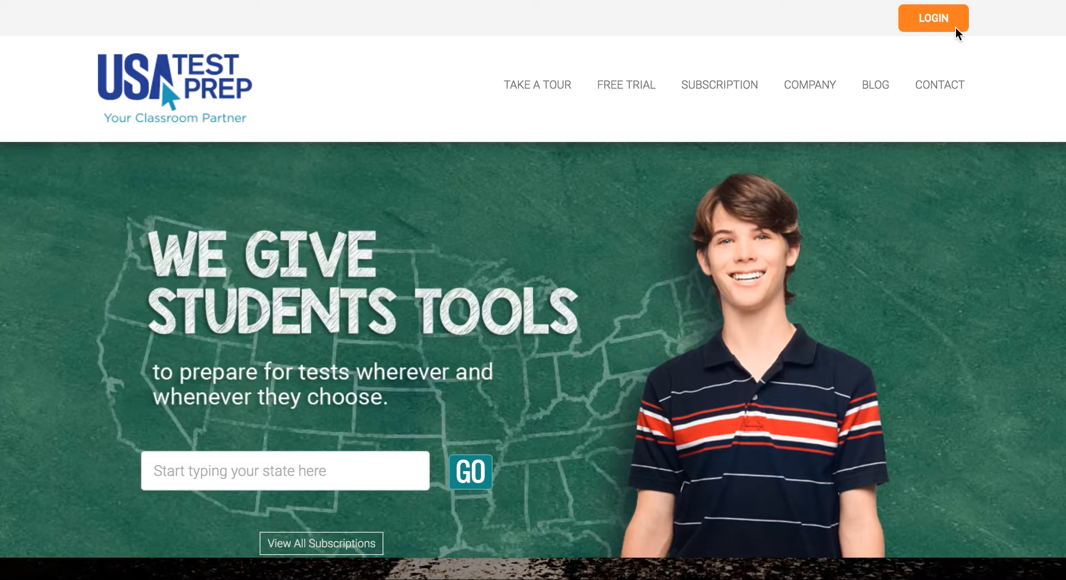
# Step: Log in as a member with the account ID, username and password
pyautogui.click(925, 22)
pyautogui.click(502, 298)
pyautogui.moveTo(452, 302); pyautogui.dragTo(312, 301)
pyautogui.write('mo')
pyautogui.press('Tab')
pyautogui.write('teacher')
pyautogui.press('Tab')
pyautogui.write('••••••')
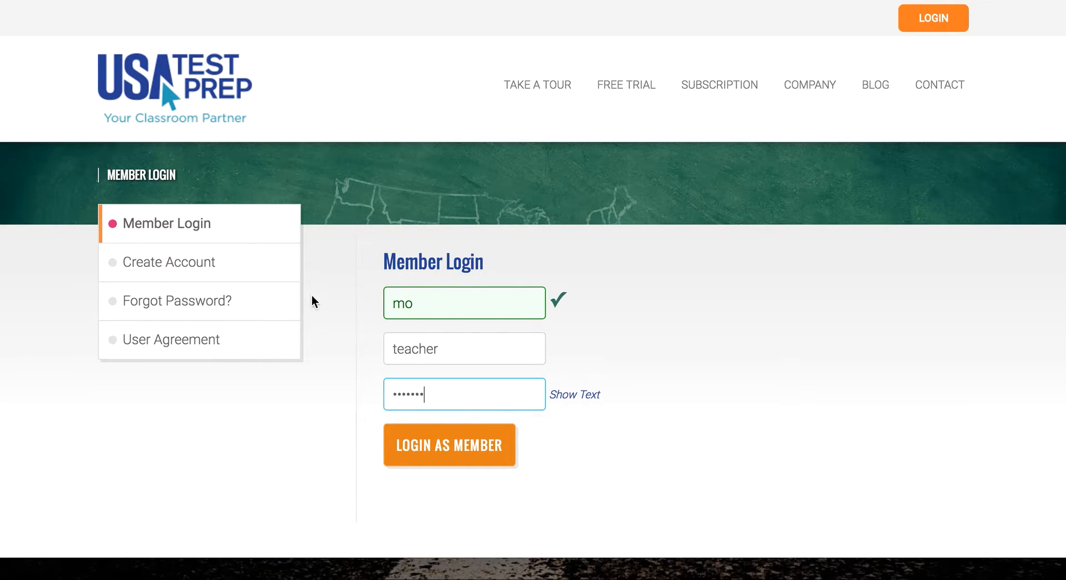
pyautogui.press('Return')
# Step: Go to the teacher's assignments and start creating a new assignment
pyautogui.scroll(-3, 810, 414)
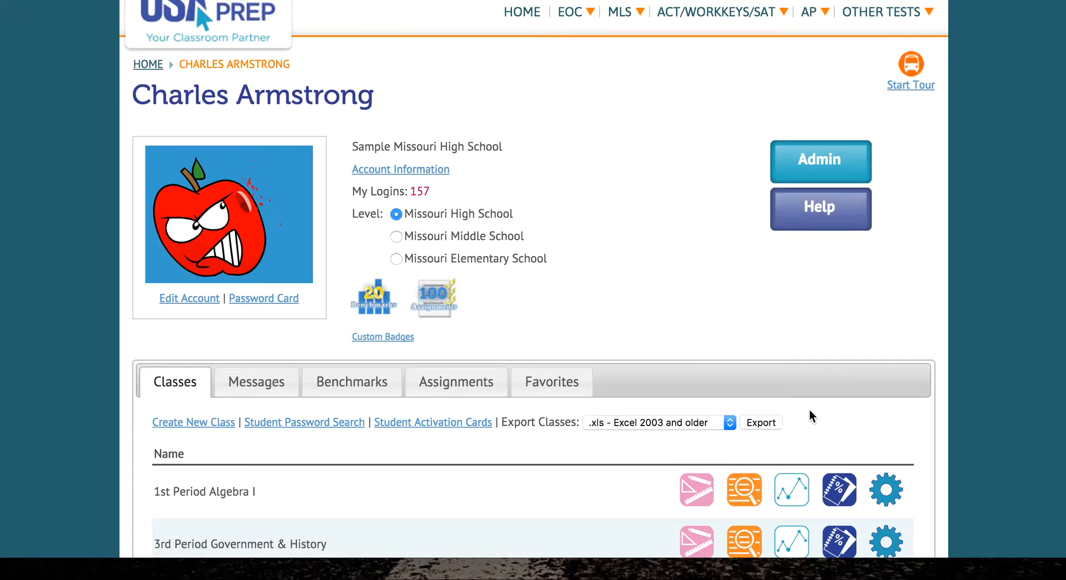
pyautogui.scroll(-3, 567, 465)
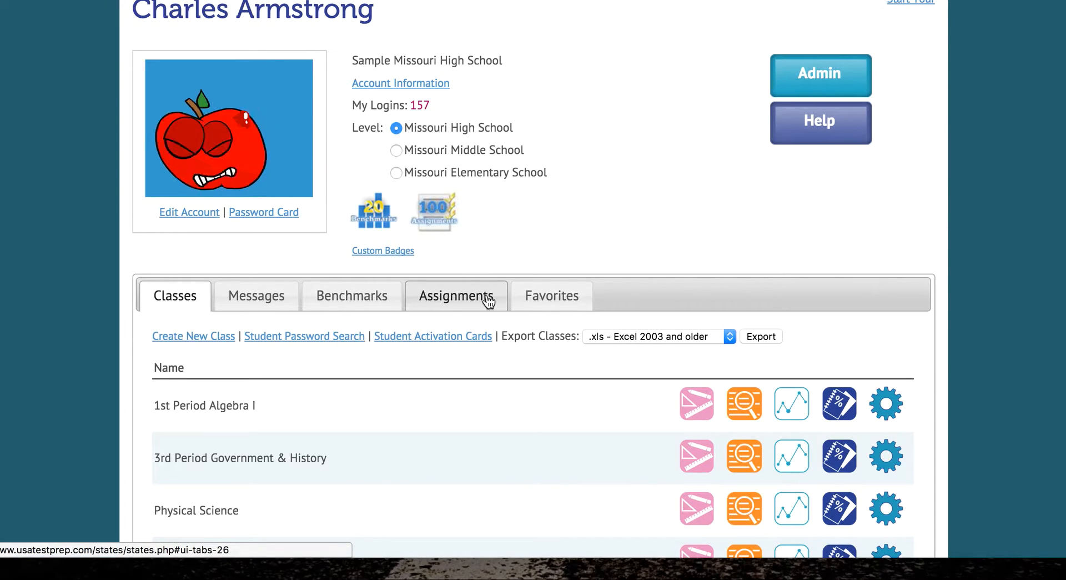
pyautogui.click(464, 298)
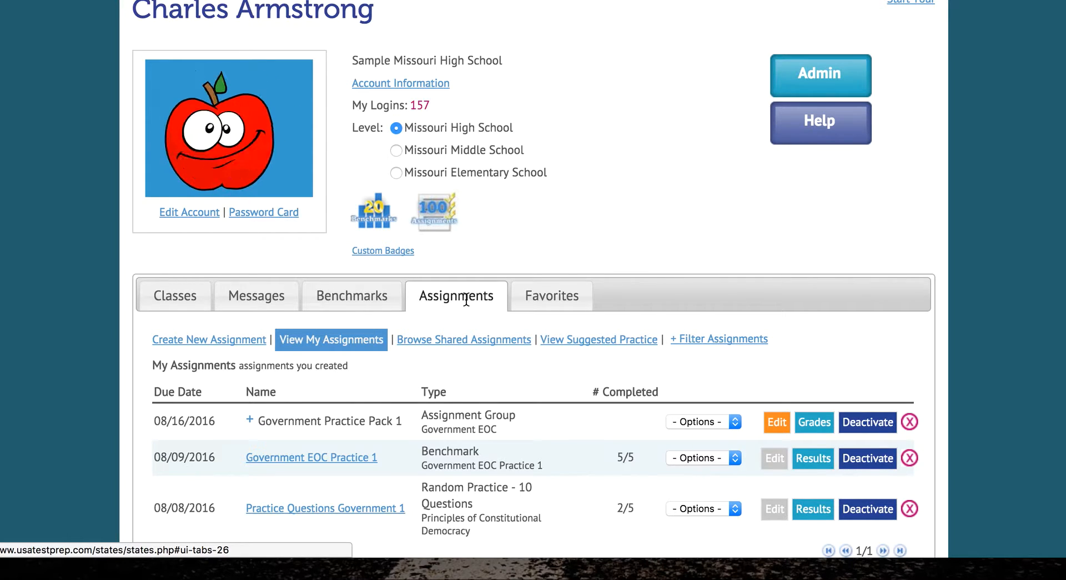
pyautogui.click(237, 344)
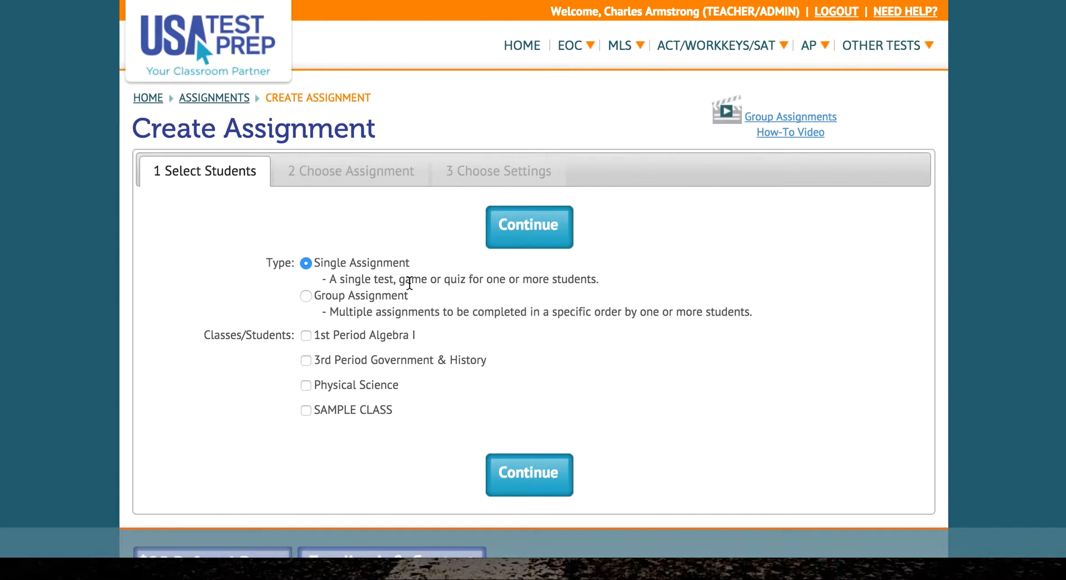
# Step: Select all students of the 1st Period Algebra I class for the single assignment
pyautogui.click(304, 336)
pyautogui.scroll(-1, 306, 533)
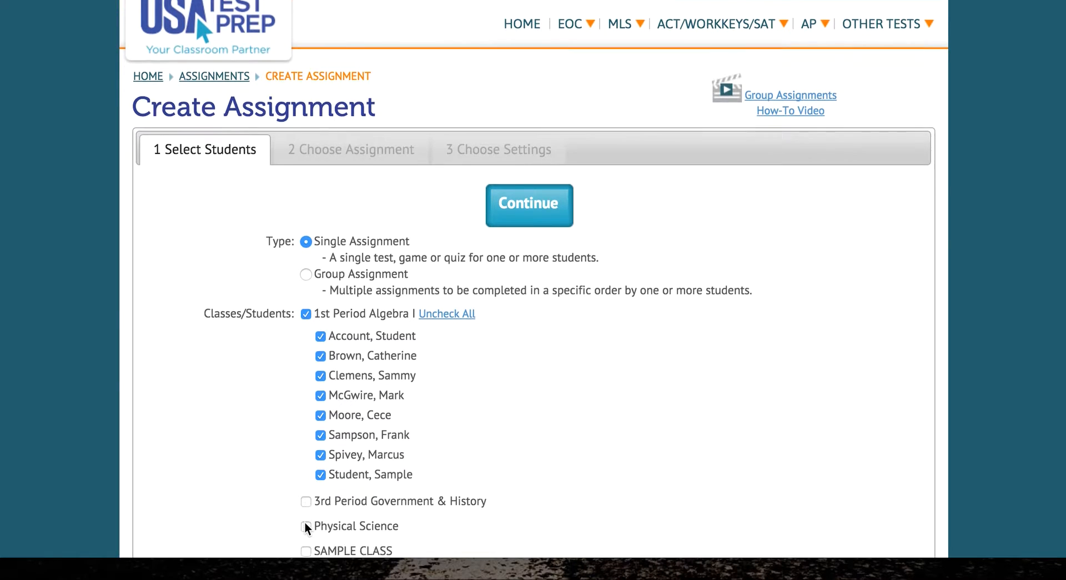
pyautogui.scroll(-3, 307, 526)
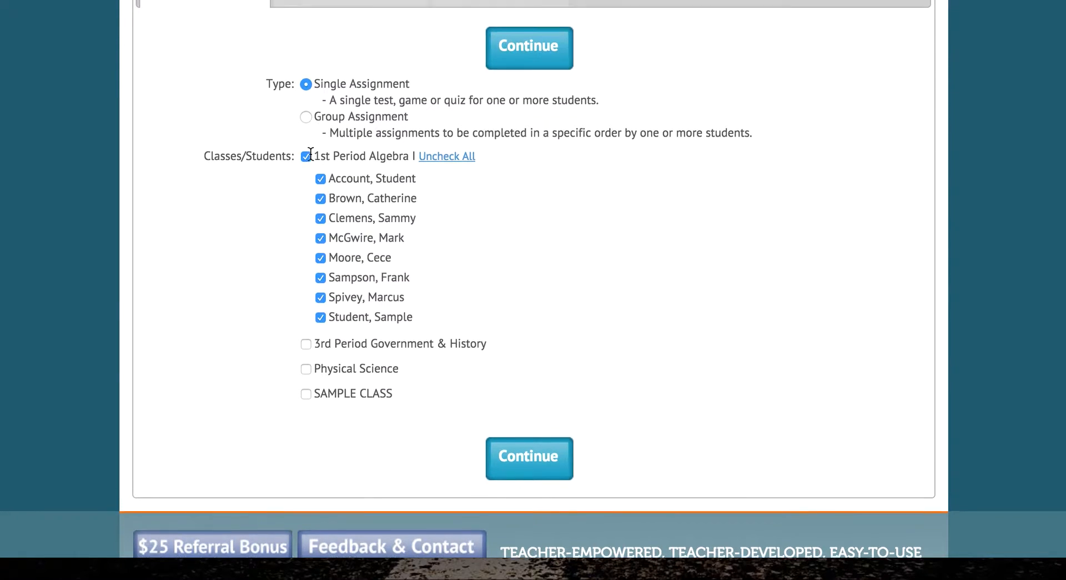
pyautogui.click(447, 161)
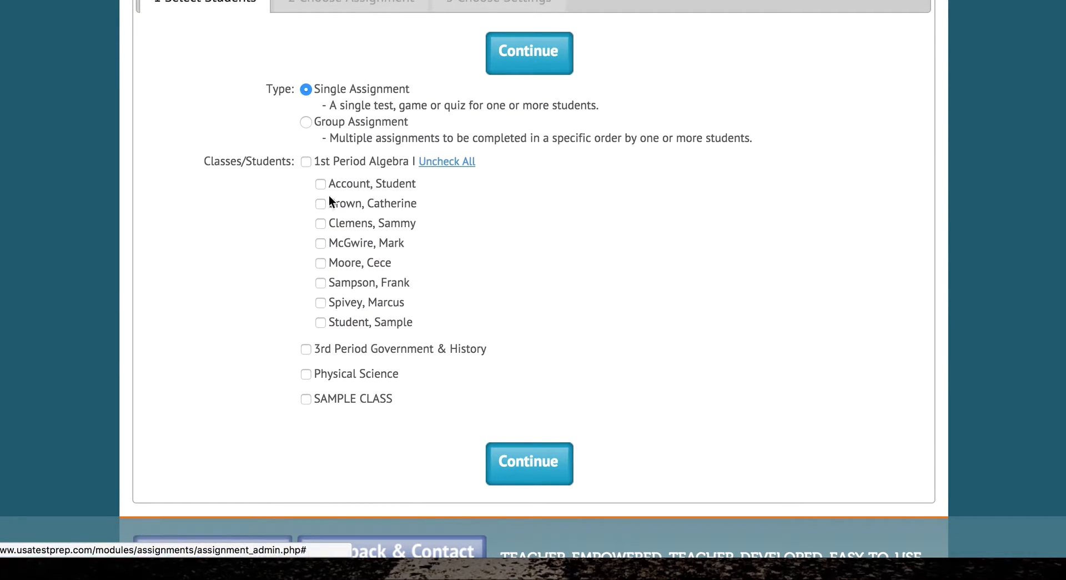
pyautogui.click(306, 164)
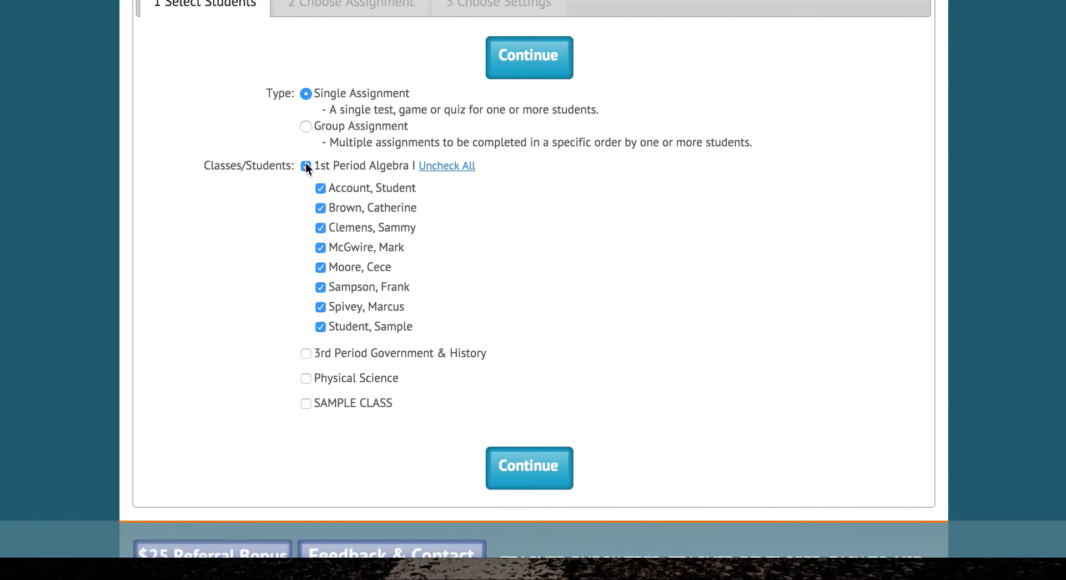
# Step: Continue to choosing the assignment and name it "Algebra I Unit 1 Practice"
pyautogui.click(535, 55)
pyautogui.click(413, 127)
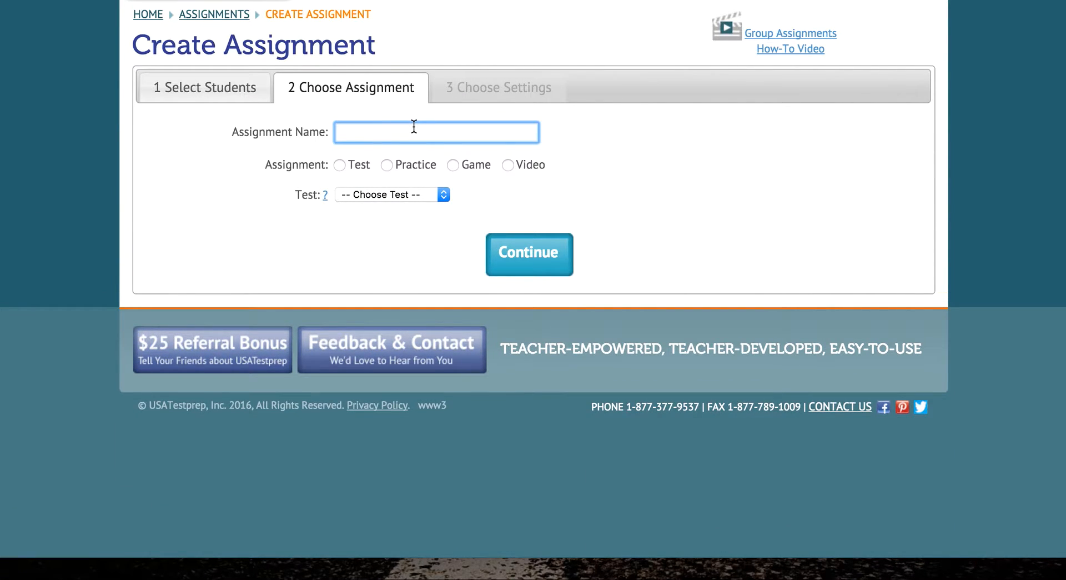
pyautogui.write('Algebra I Unit 1 Practice')
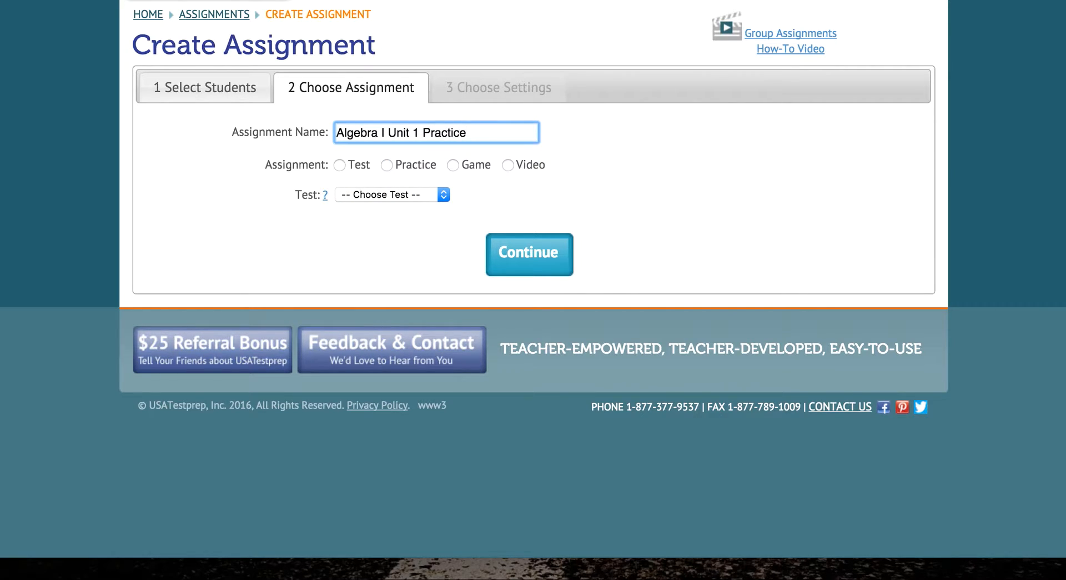
# Step: Examine the subjects and test types offered for an assignment of the Test kind
pyautogui.click(343, 165)
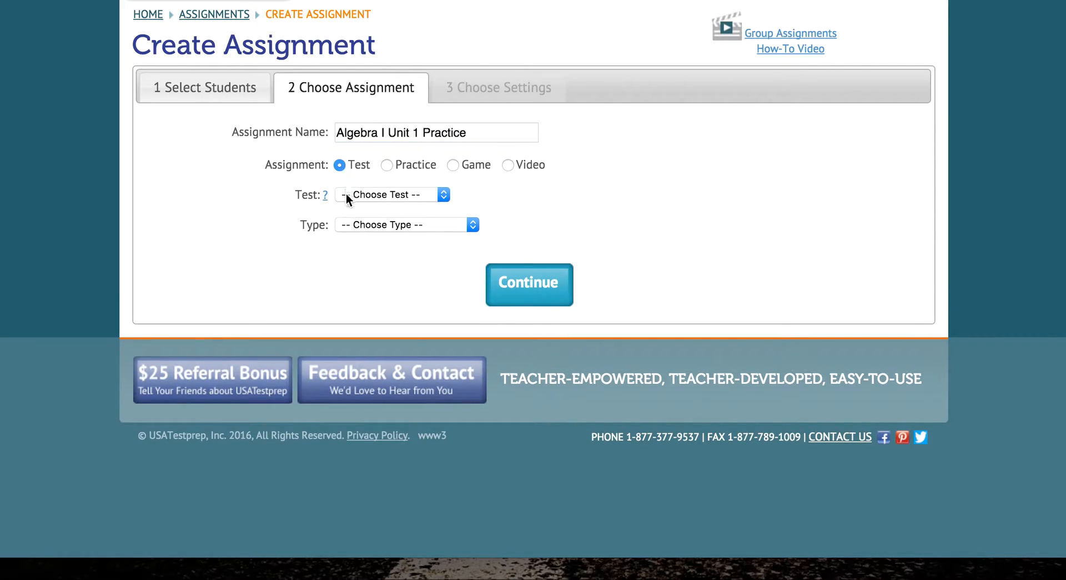
pyautogui.click(388, 194)
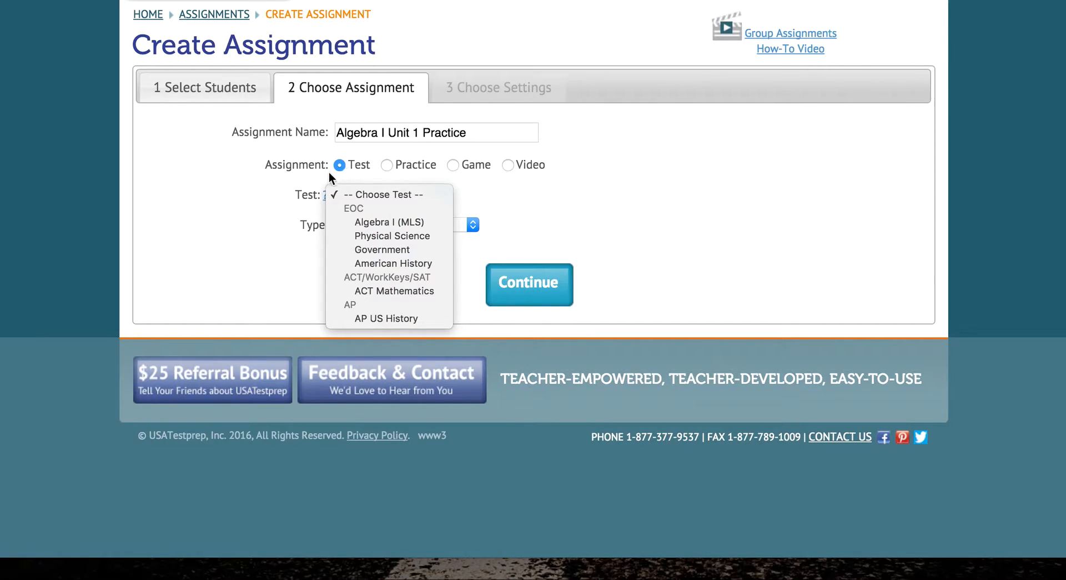
pyautogui.click(355, 185)
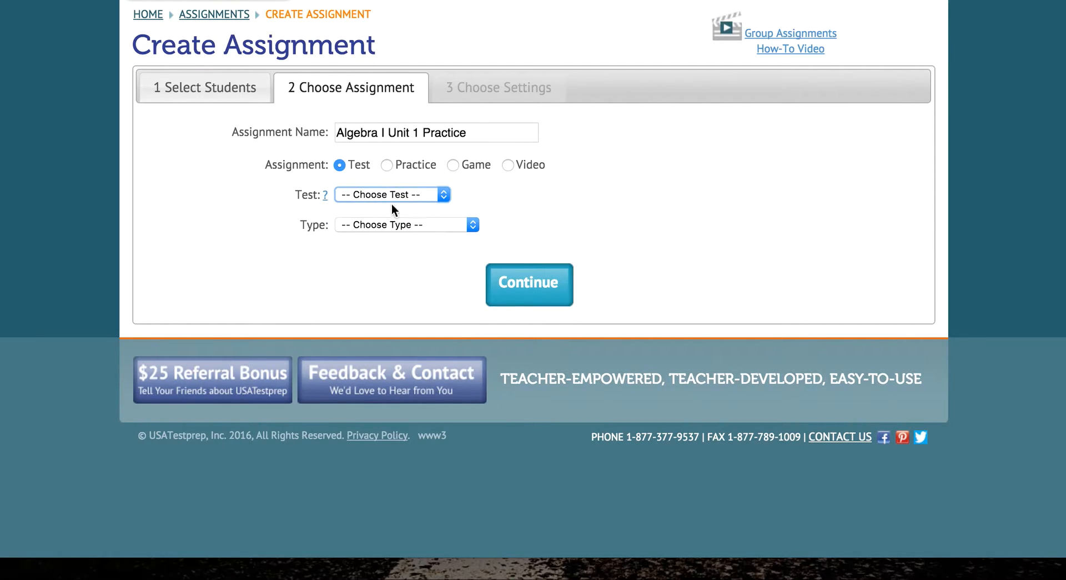
pyautogui.click(409, 224)
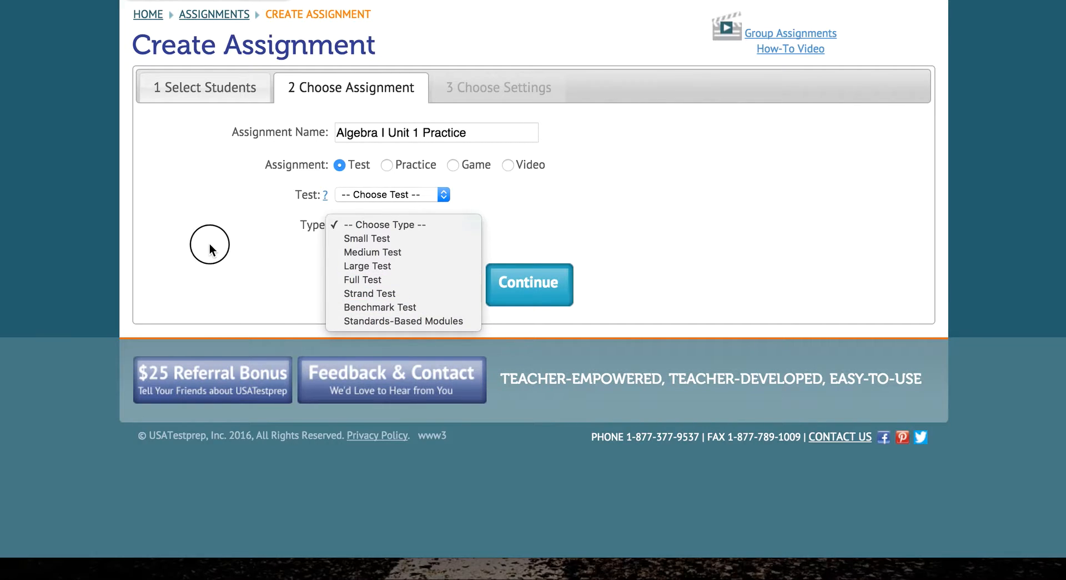
pyautogui.click(221, 207)
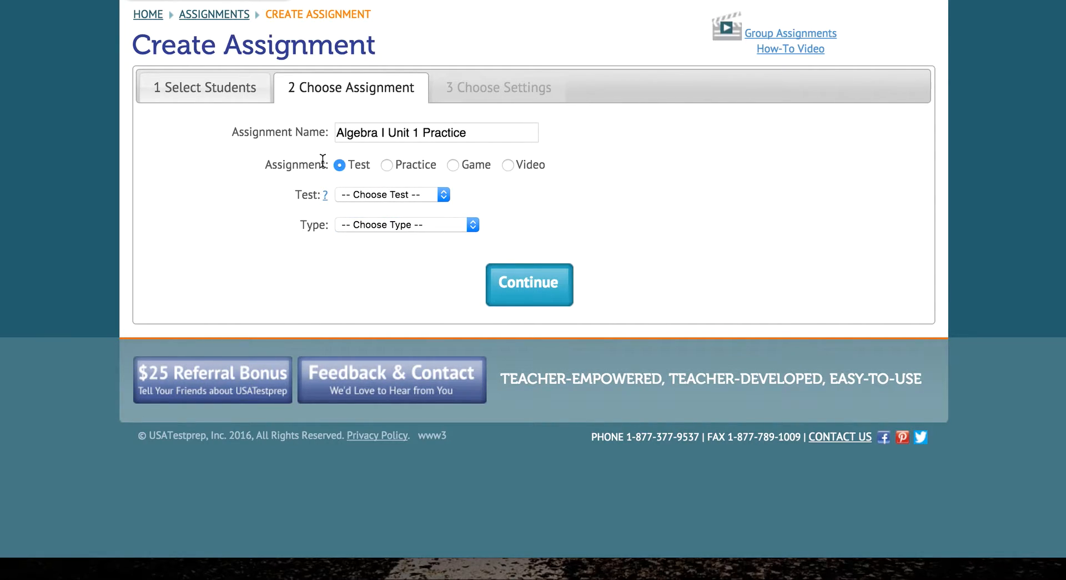
# Step: Make it a Practice assignment of type Questions for the Algebra I (MLS) test
pyautogui.click(387, 165)
pyautogui.click(382, 225)
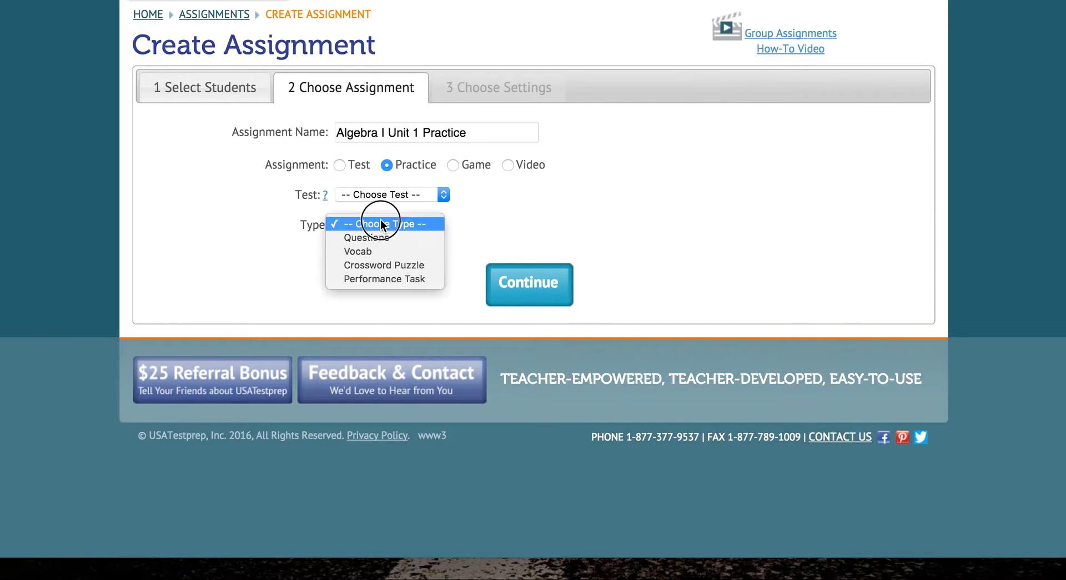
pyautogui.click(405, 237)
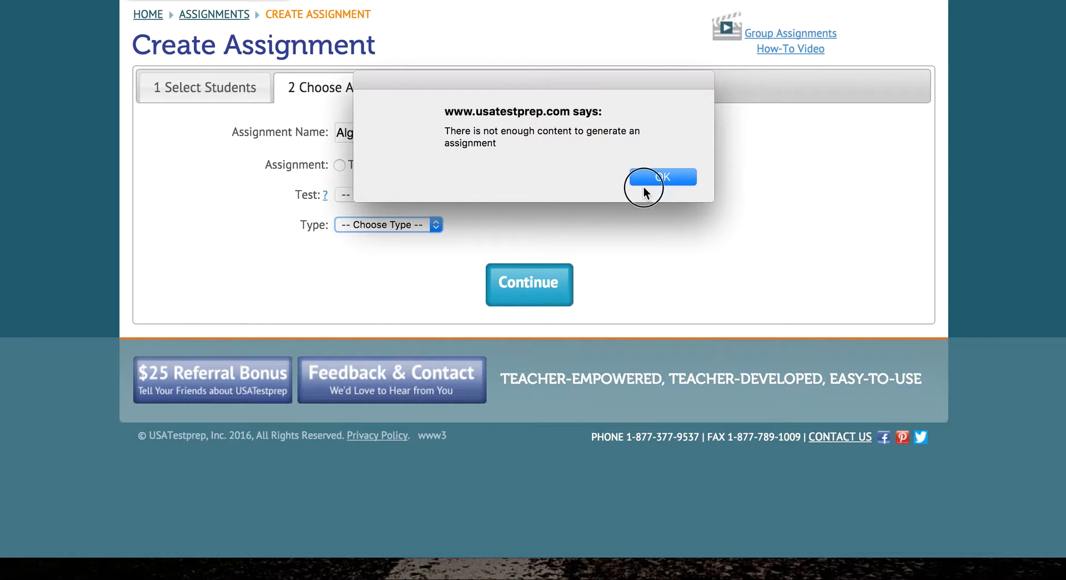
pyautogui.click(646, 192)
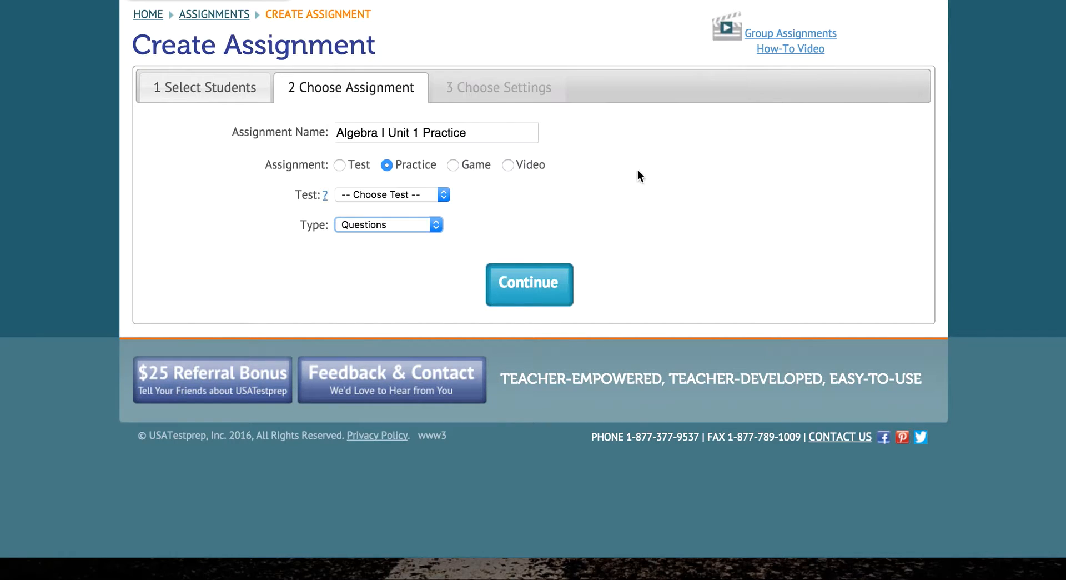
pyautogui.click(392, 191)
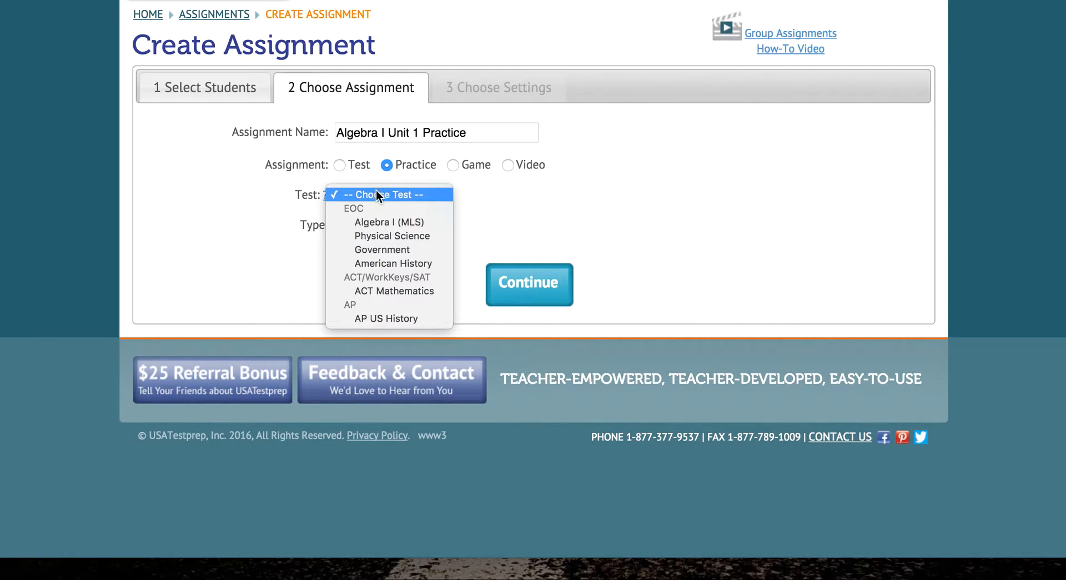
pyautogui.click(355, 222)
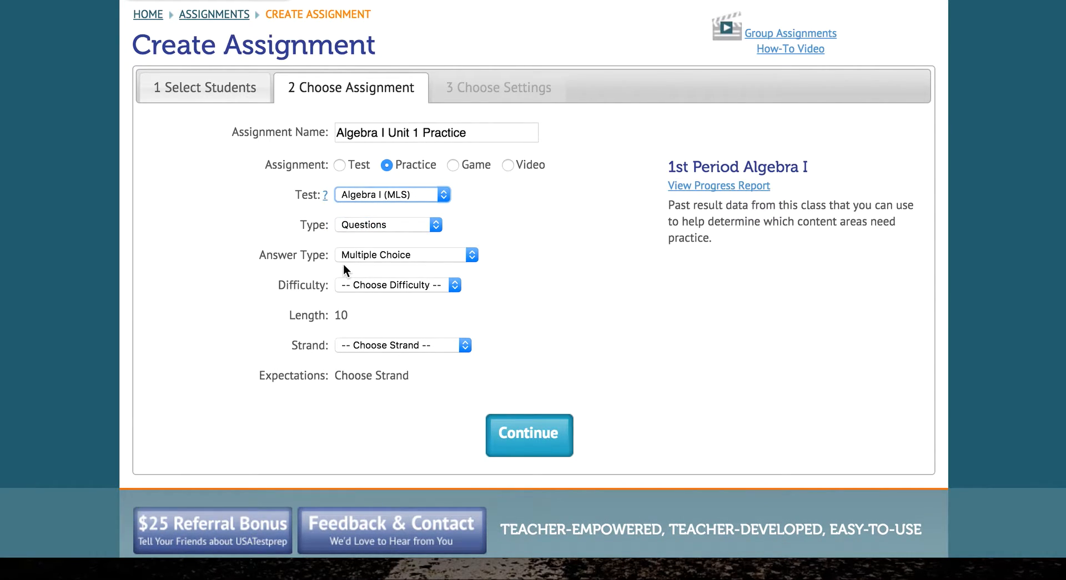
# Step: Set the answer type to Multiple Choice and the difficulty to Random
pyautogui.click(366, 255)
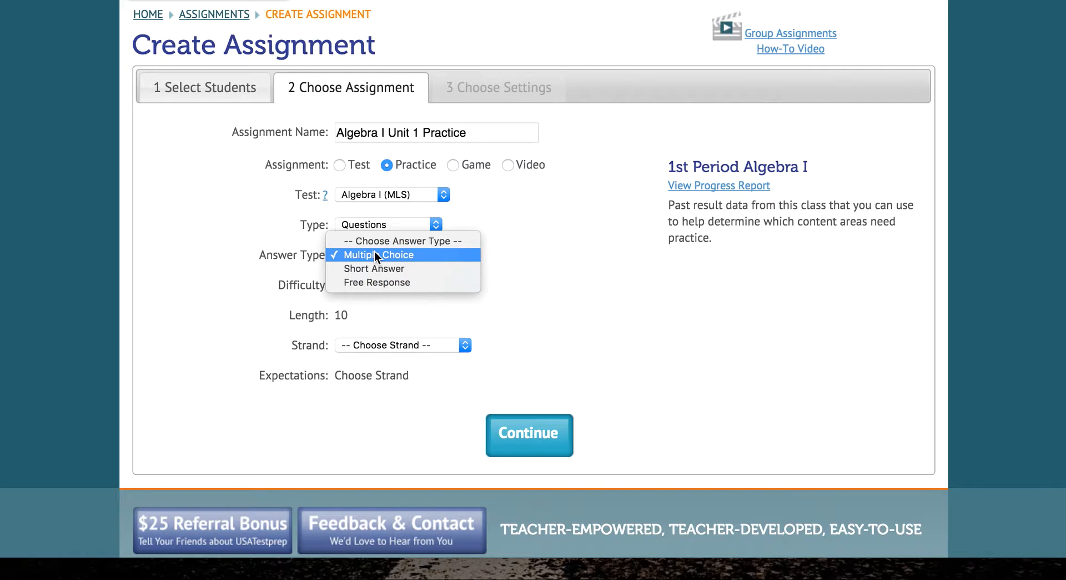
pyautogui.click(378, 253)
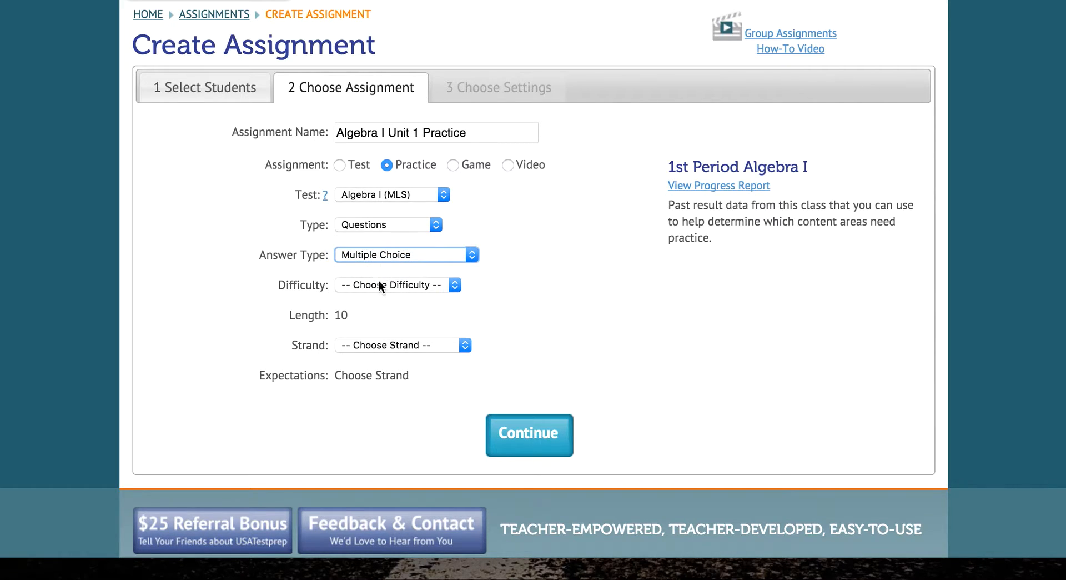
pyautogui.click(379, 284)
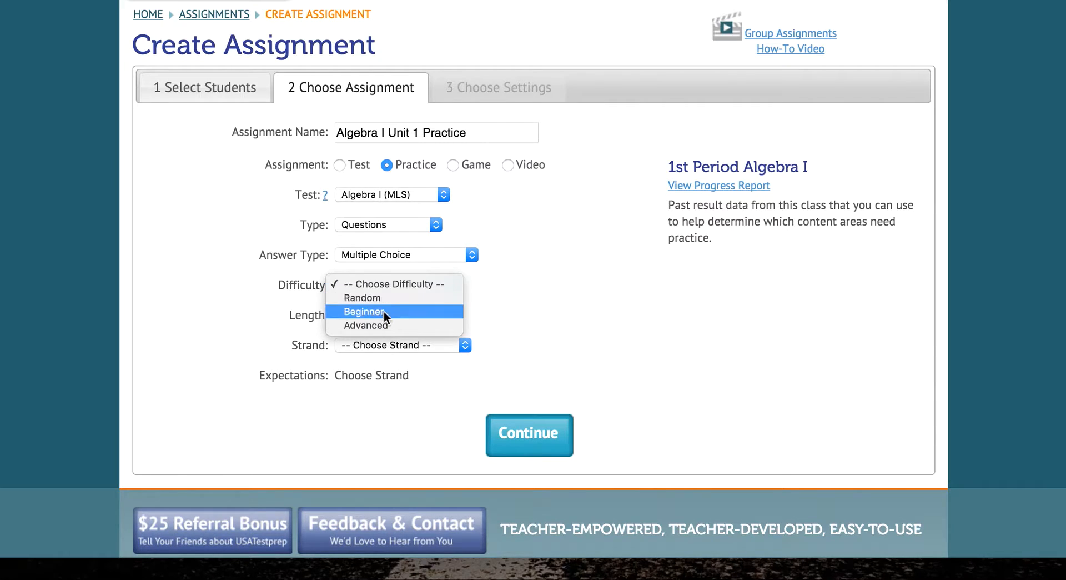
pyautogui.click(395, 298)
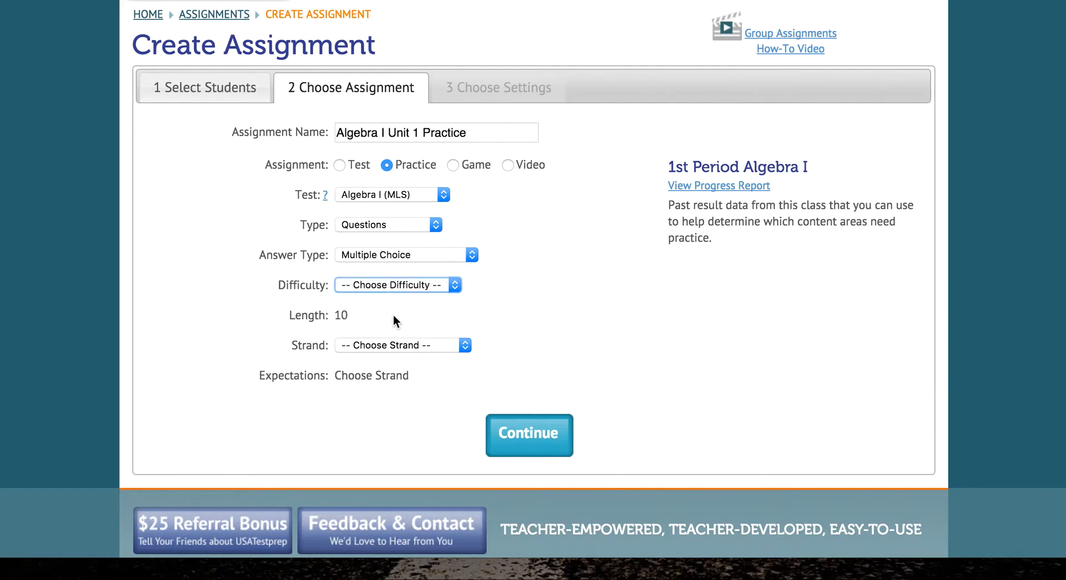
# Step: Choose the Algebra strand and limit the practice questions to expectation (A.SSE.3.b) Complete the square
pyautogui.click(395, 345)
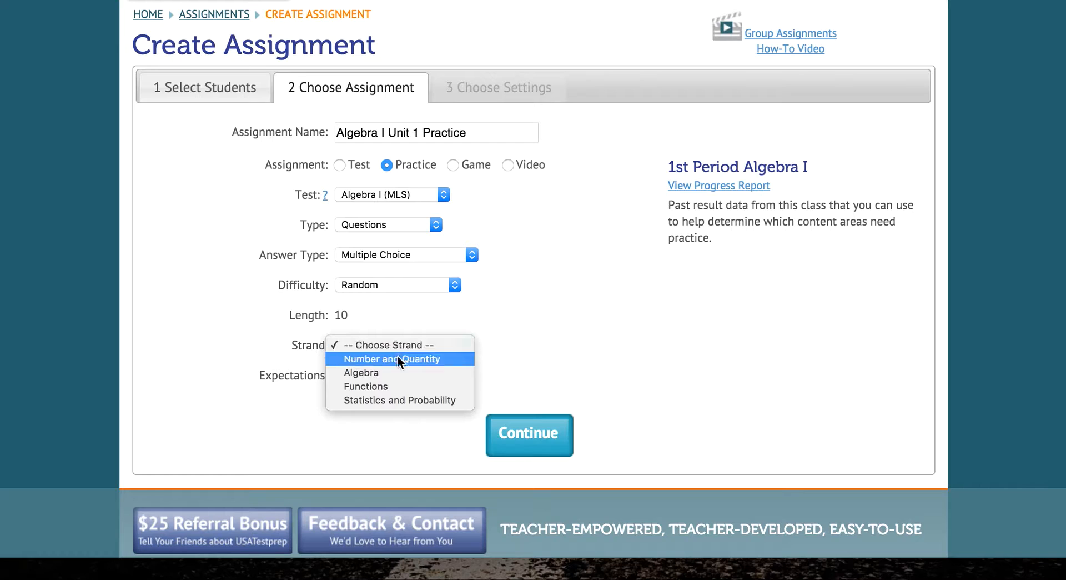
pyautogui.click(418, 378)
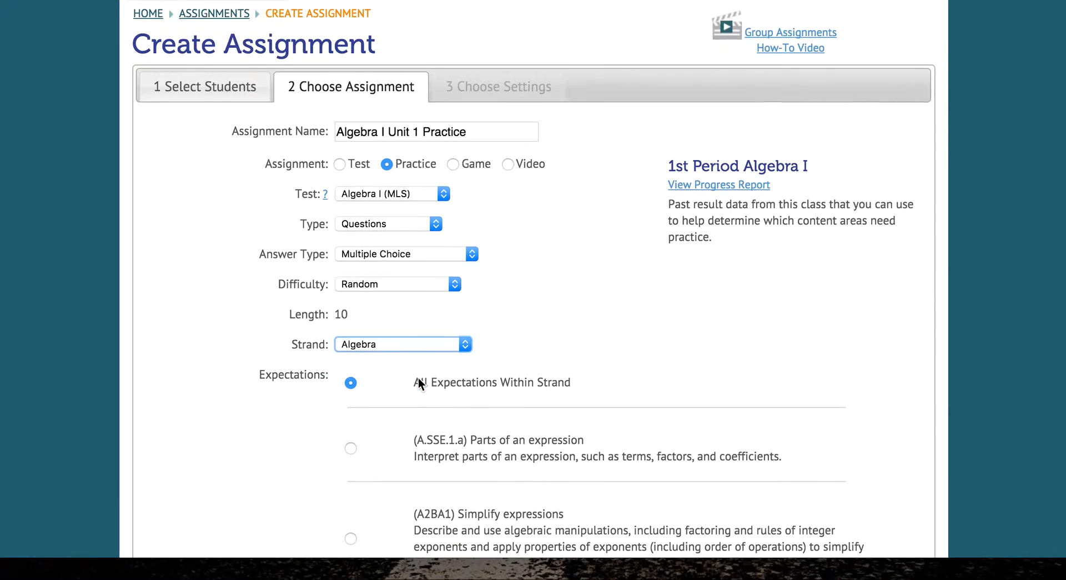
pyautogui.scroll(-2, 418, 378)
pyautogui.moveTo(592, 327); pyautogui.dragTo(442, 325)
pyautogui.scroll(-15, 404, 442)
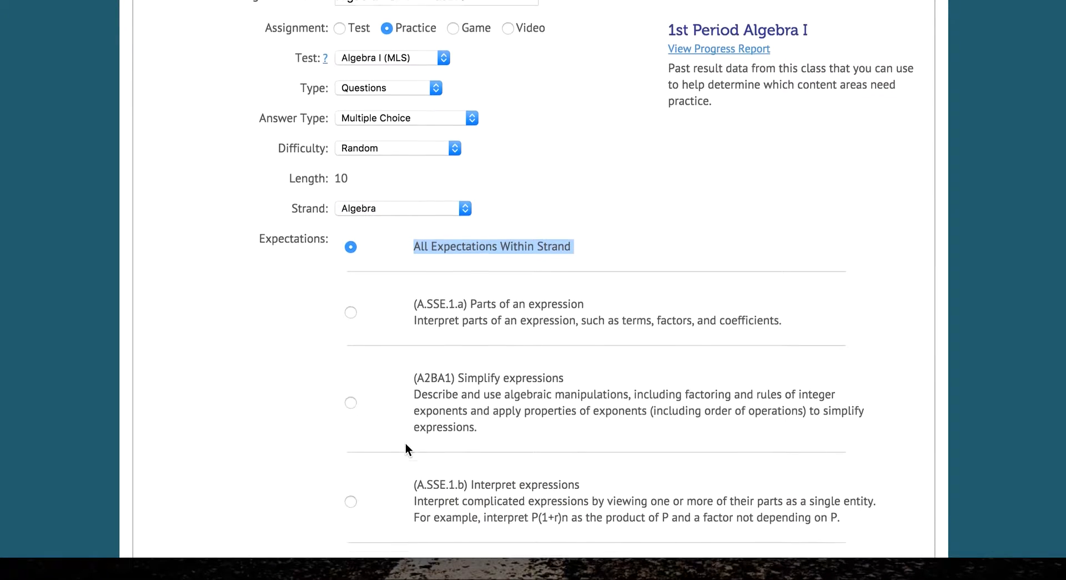
pyautogui.scroll(-1, 405, 449)
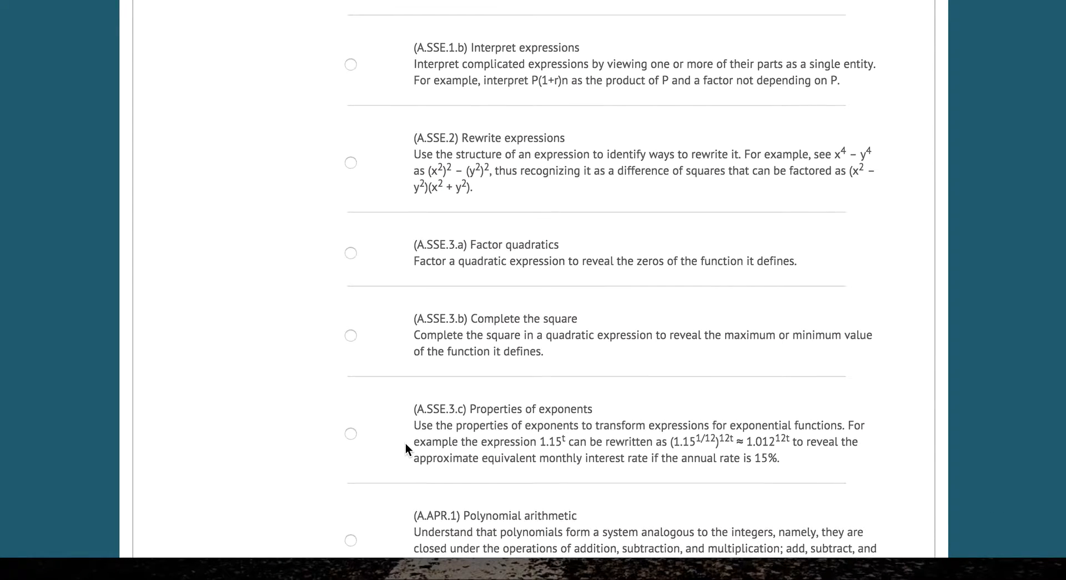
pyautogui.click(351, 335)
pyautogui.scroll(20, 377, 371)
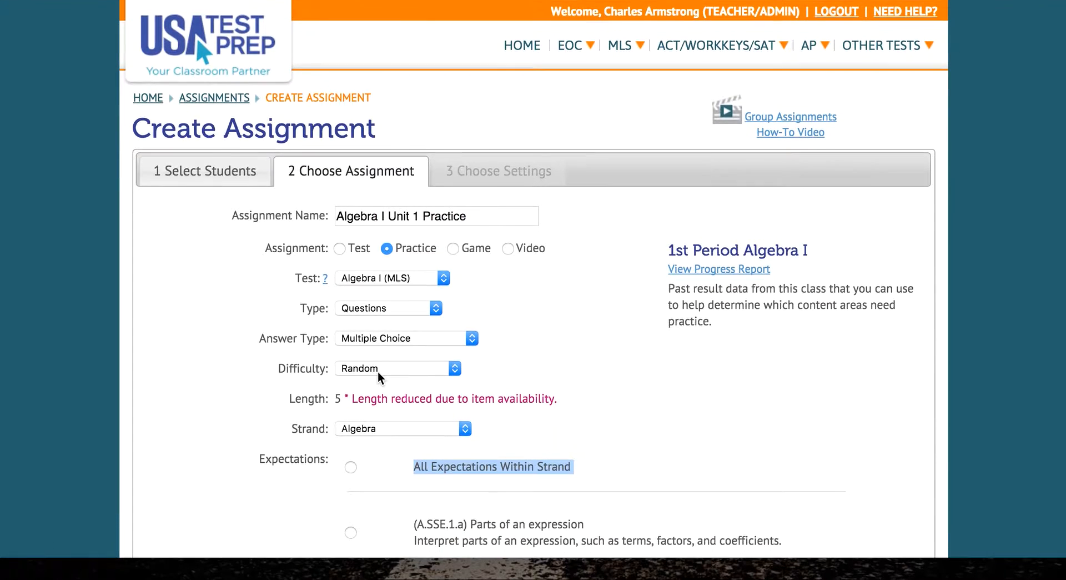
# Step: Change the practice type to Vocab
pyautogui.scroll(-2, 378, 371)
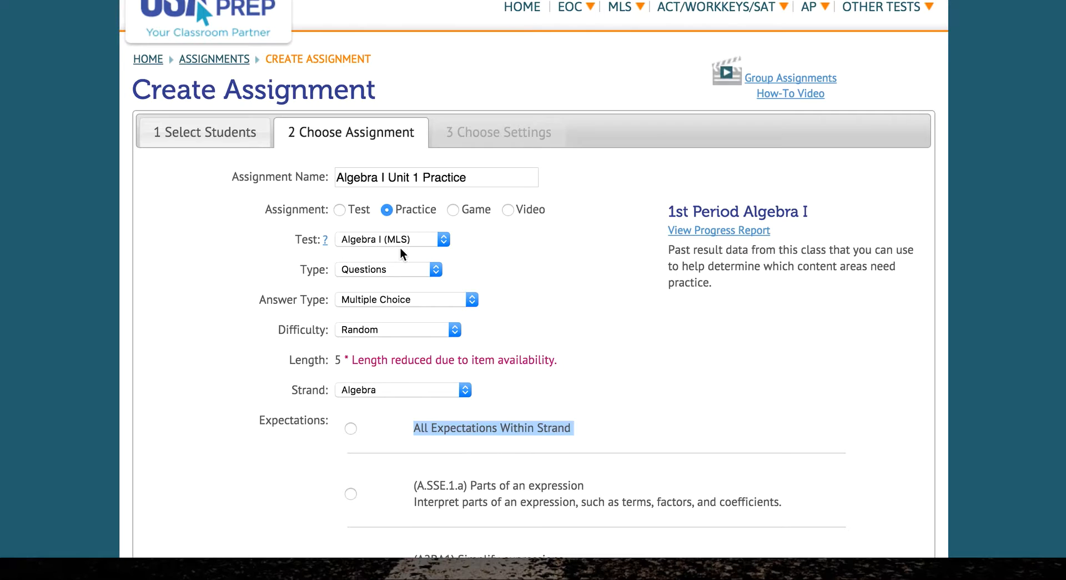
pyautogui.click(380, 270)
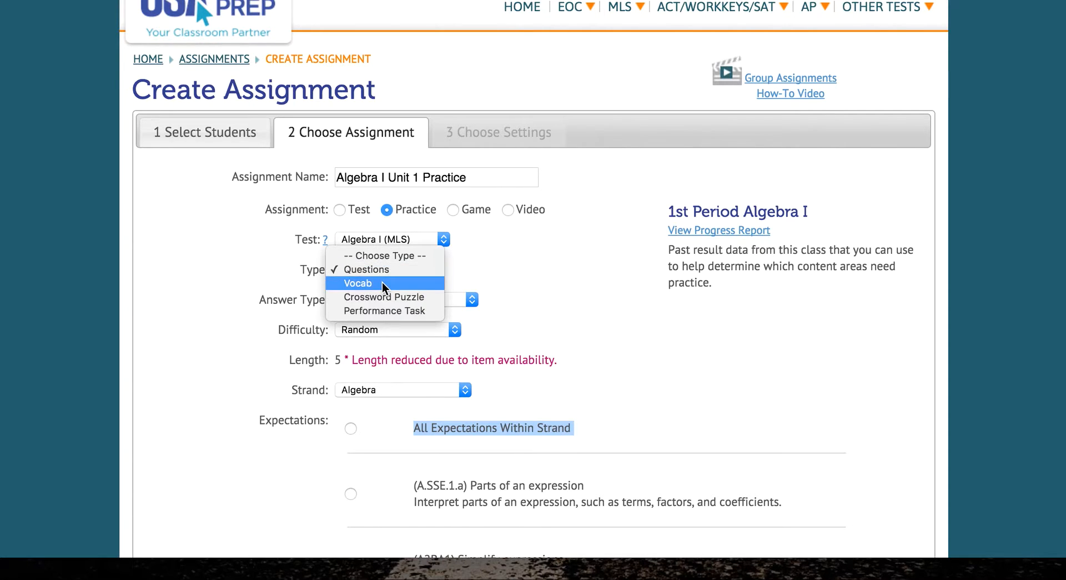
pyautogui.click(382, 282)
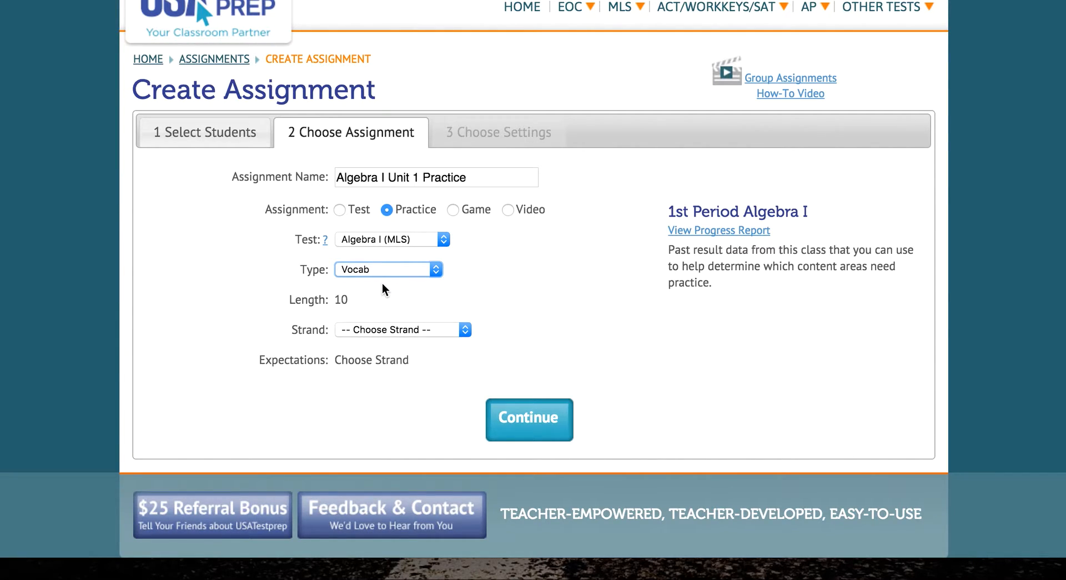
# Step: Change the practice type to Crossword Puzzle and choose the Algebra strand for it
pyautogui.click(385, 270)
pyautogui.click(383, 284)
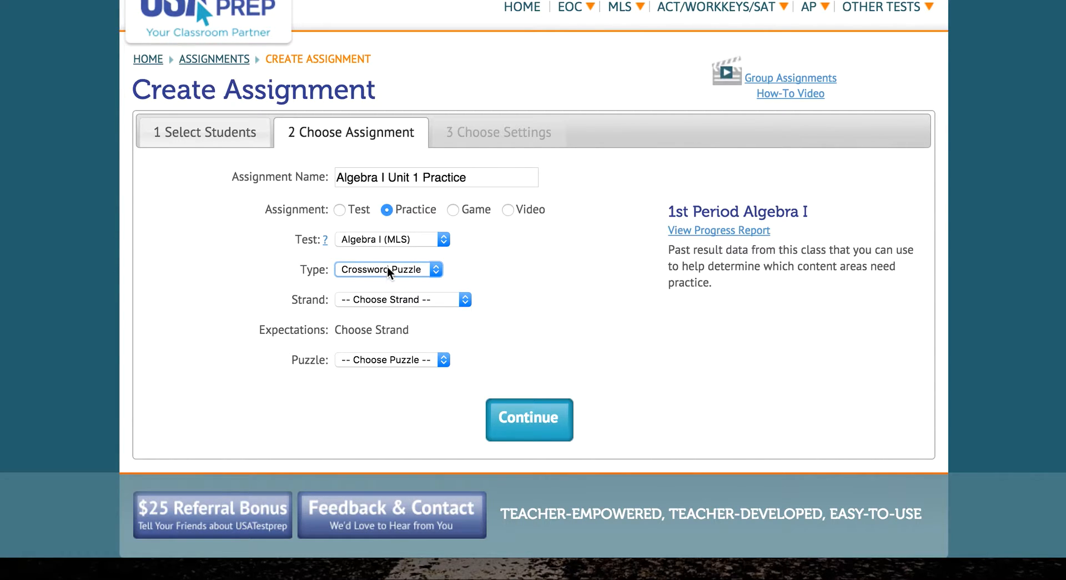
pyautogui.click(395, 299)
pyautogui.click(394, 325)
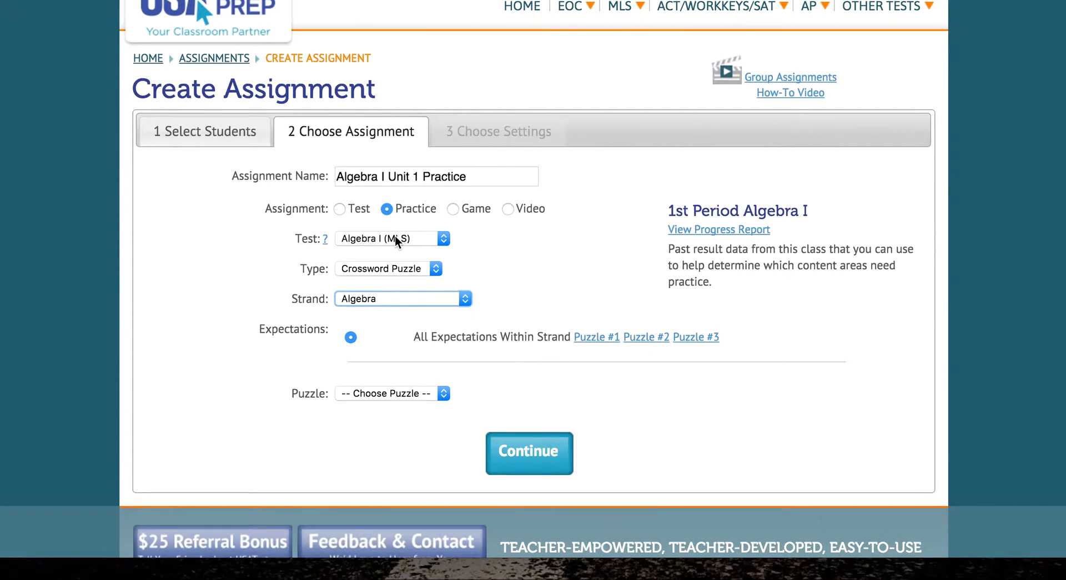
# Step: Preview crossword Puzzle #1 for the Algebra strand and close the preview
pyautogui.scroll(-1, 395, 235)
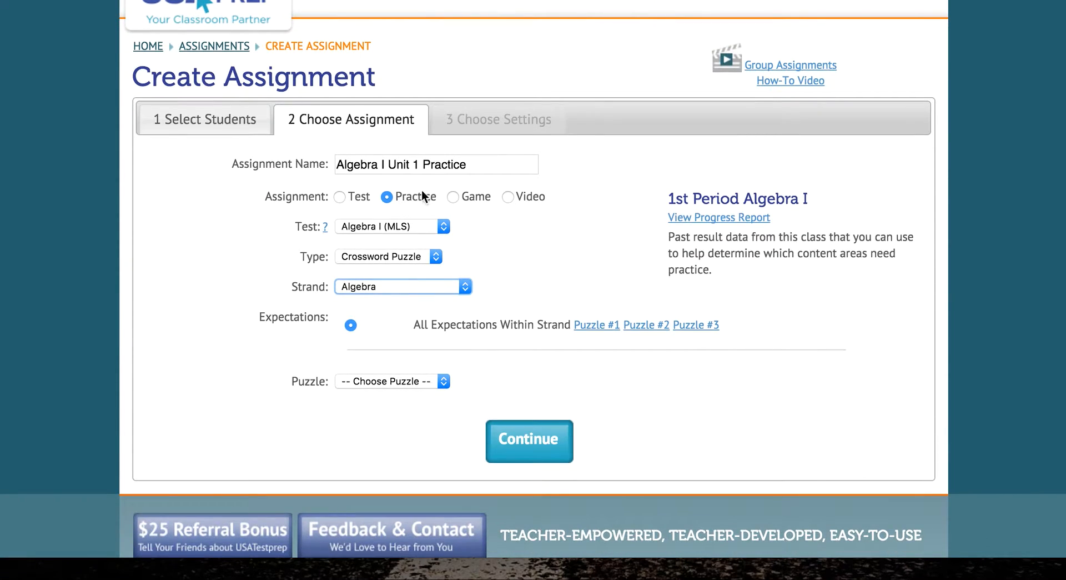
pyautogui.click(399, 381)
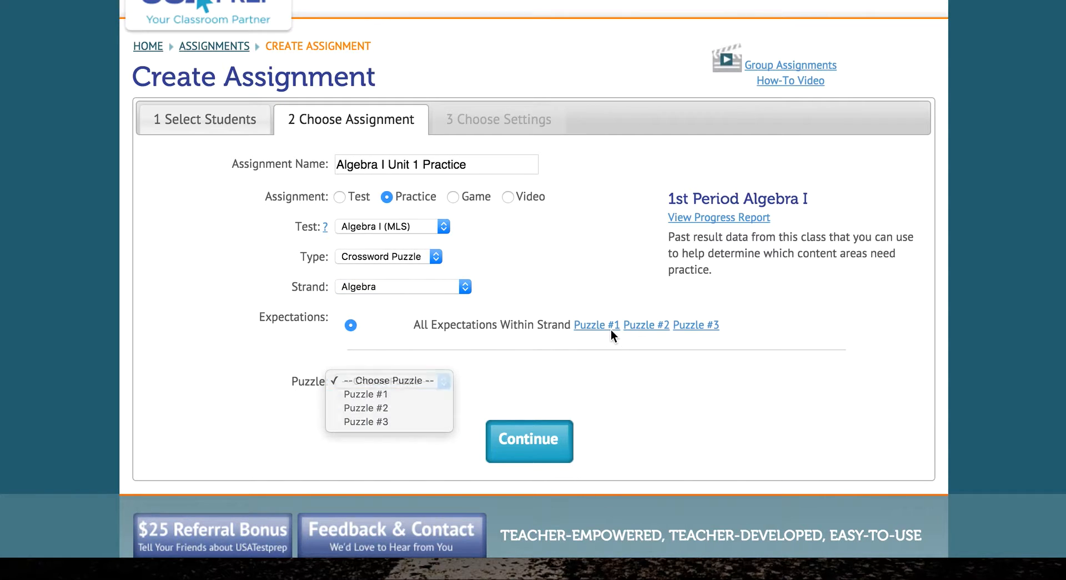
pyautogui.click(588, 328)
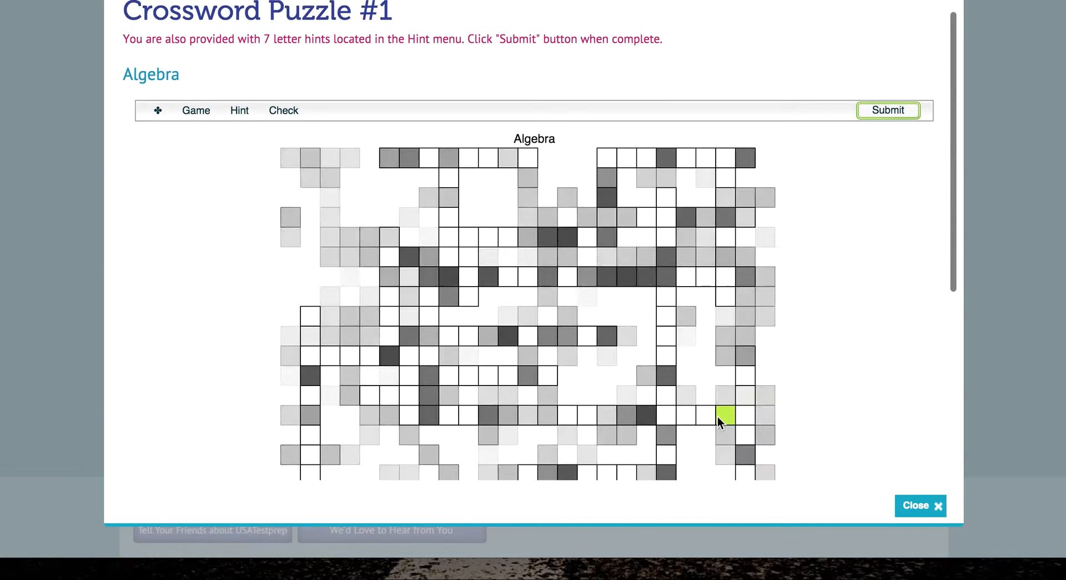
pyautogui.scroll(-1, 877, 483)
pyautogui.click(920, 505)
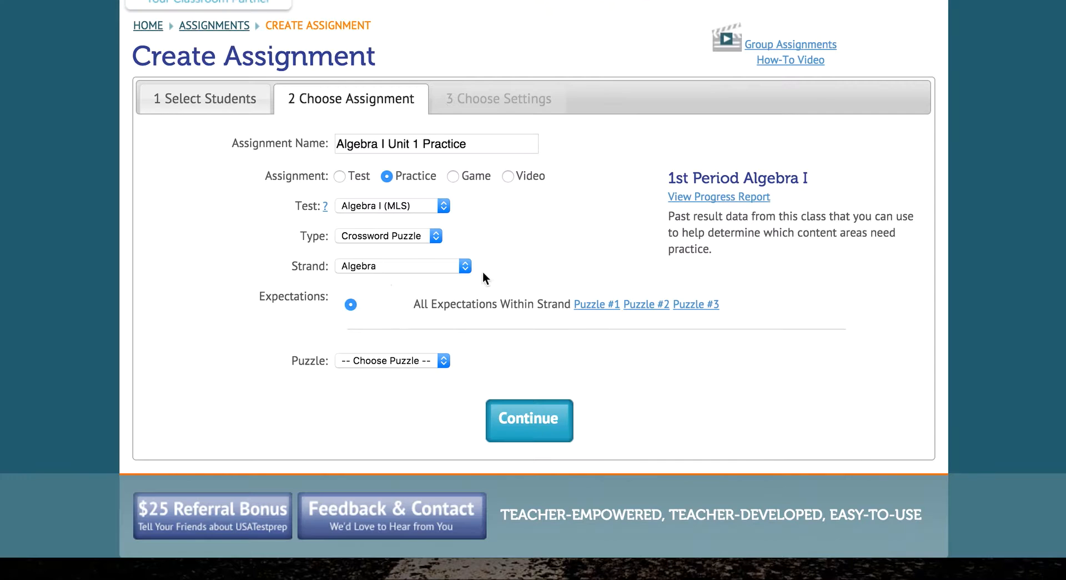
# Step: Change the practice type to Performance Task and choose the Algebra strand for it
pyautogui.click(398, 237)
pyautogui.click(394, 251)
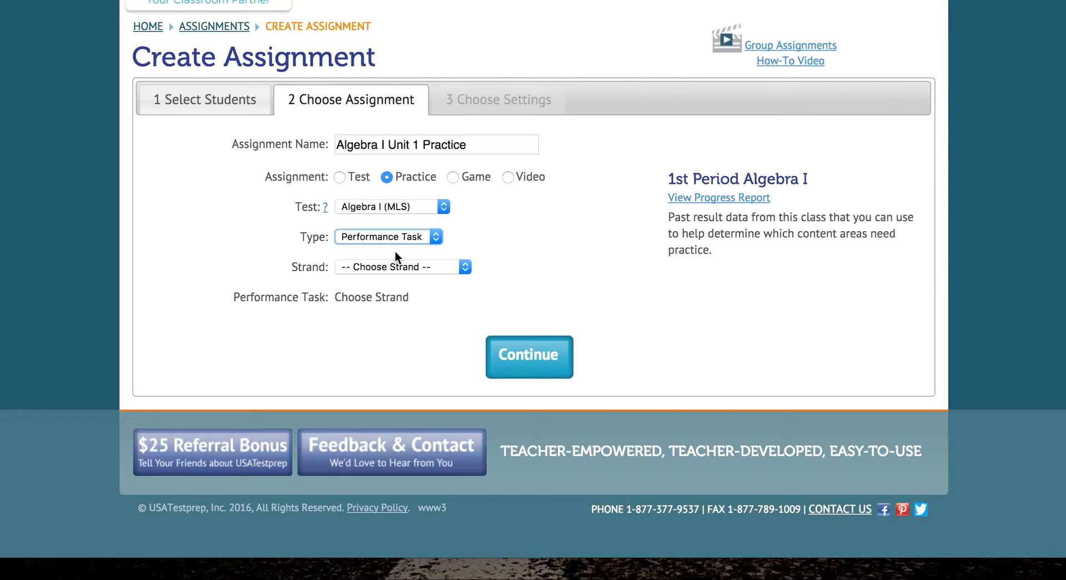
pyautogui.click(422, 266)
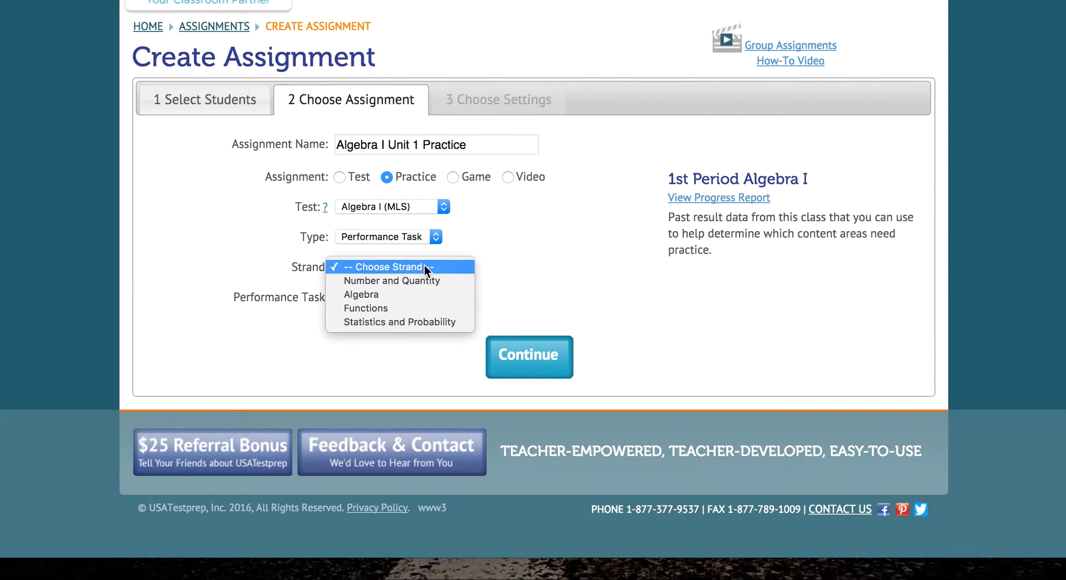
pyautogui.click(425, 298)
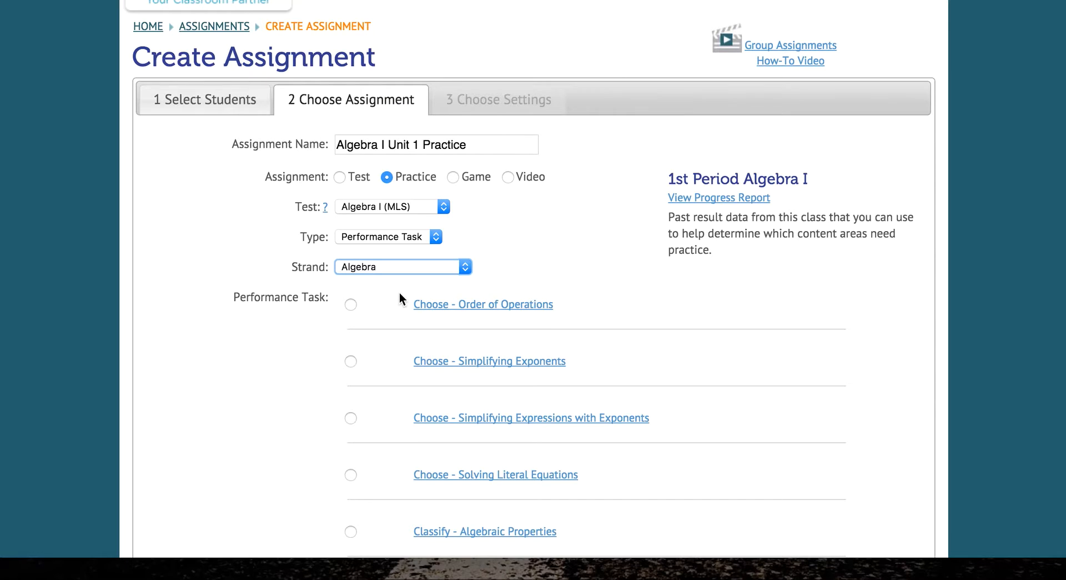
# Step: Look through the list of Algebra performance tasks, from the Choose and Classify tasks to the Matching and Order tasks
pyautogui.scroll(-3, 409, 279)
pyautogui.scroll(-15, 474, 268)
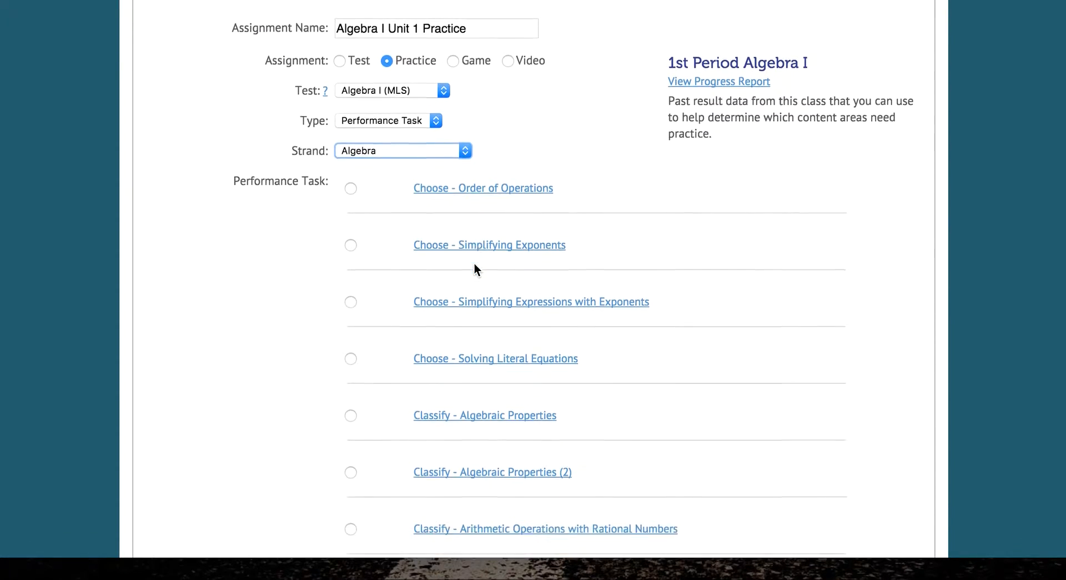
pyautogui.scroll(-10, 474, 266)
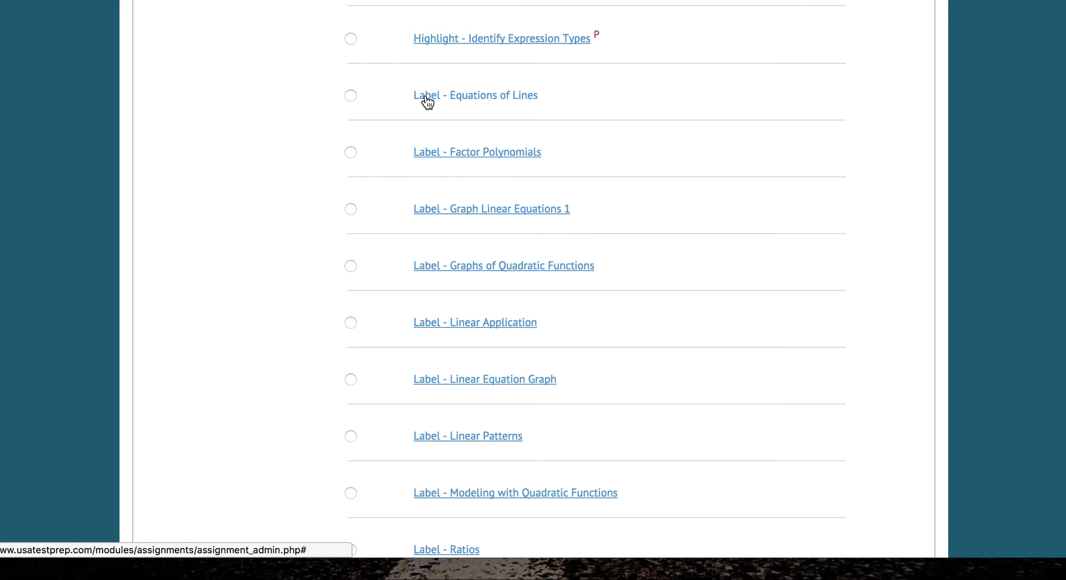
pyautogui.scroll(2, 428, 101)
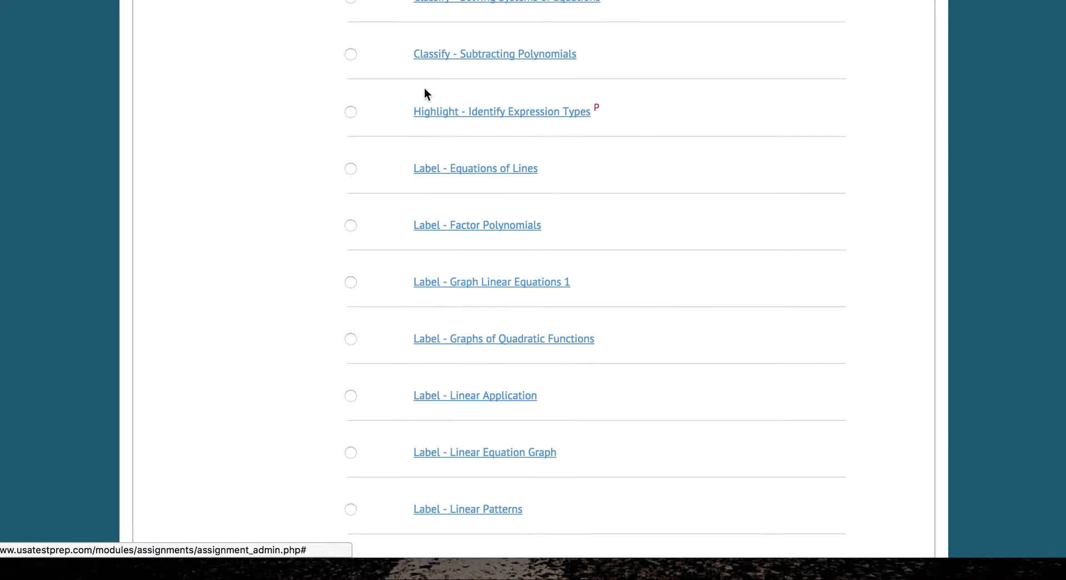
pyautogui.scroll(-15, 437, 233)
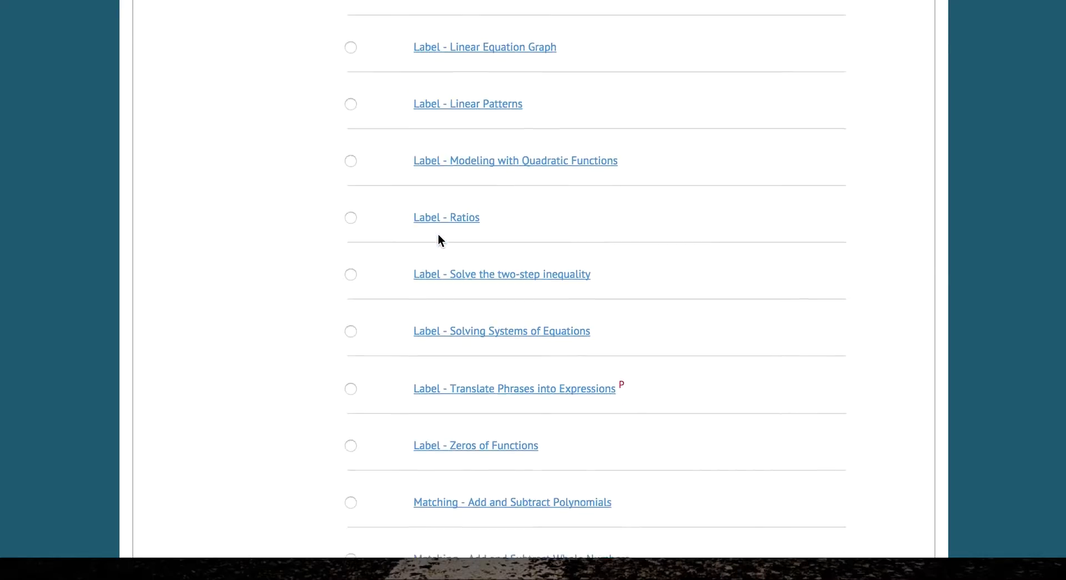
pyautogui.scroll(-20, 439, 240)
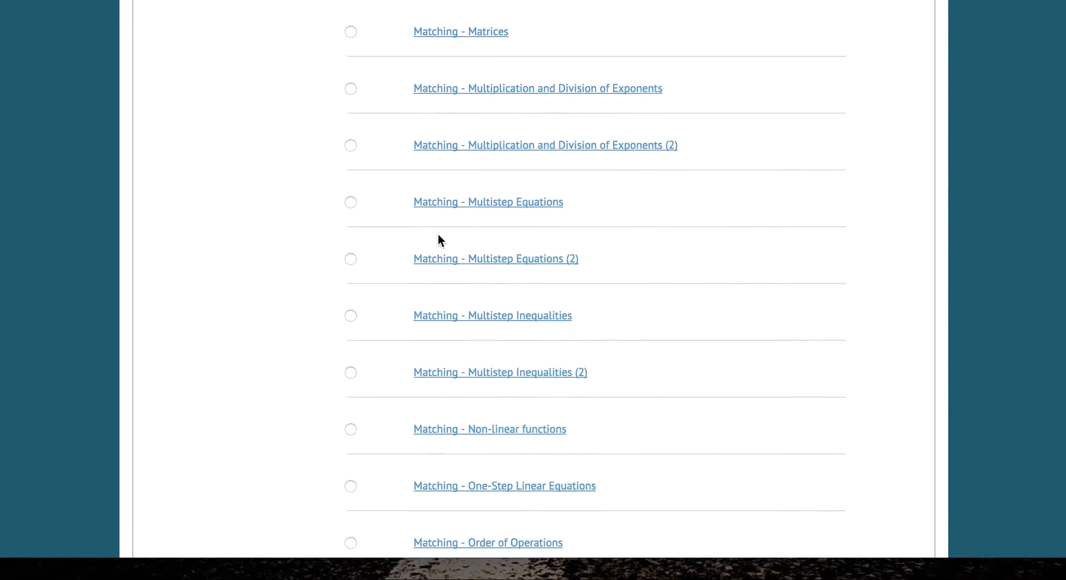
pyautogui.scroll(-17, 439, 240)
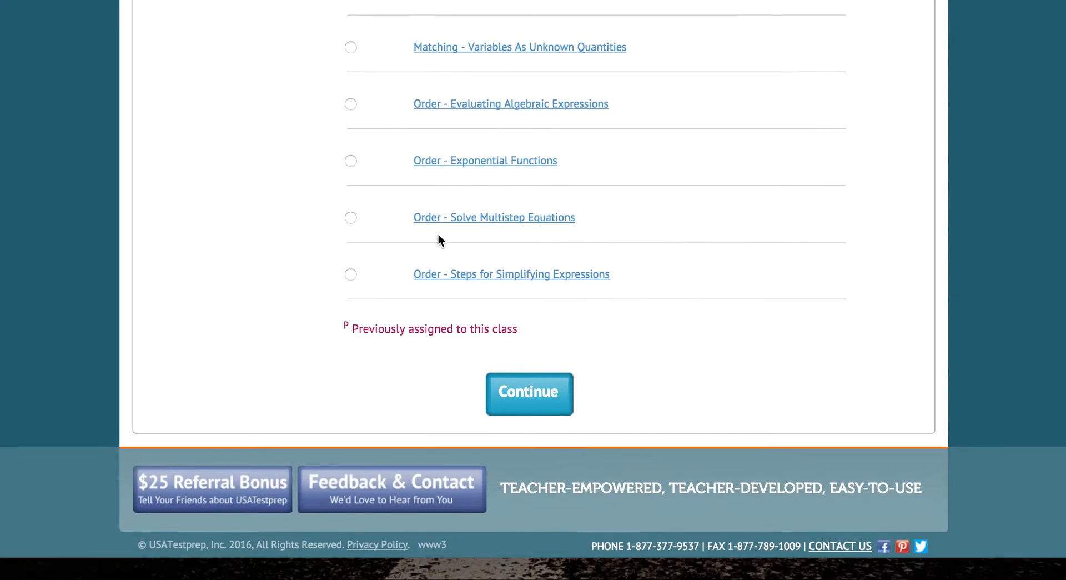
pyautogui.scroll(8, 439, 240)
pyautogui.scroll(20, 439, 240)
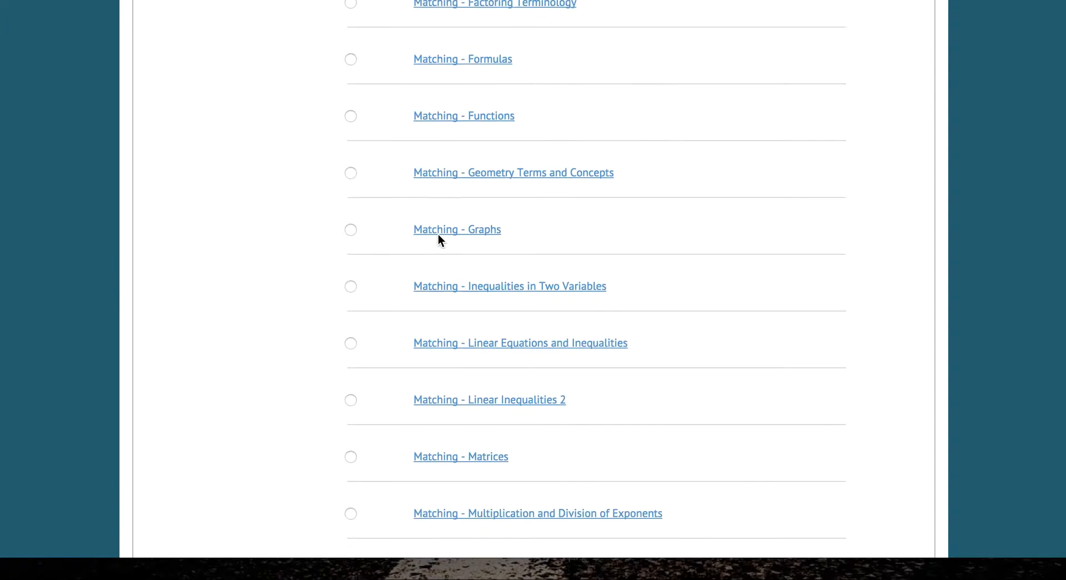
pyautogui.scroll(15, 438, 239)
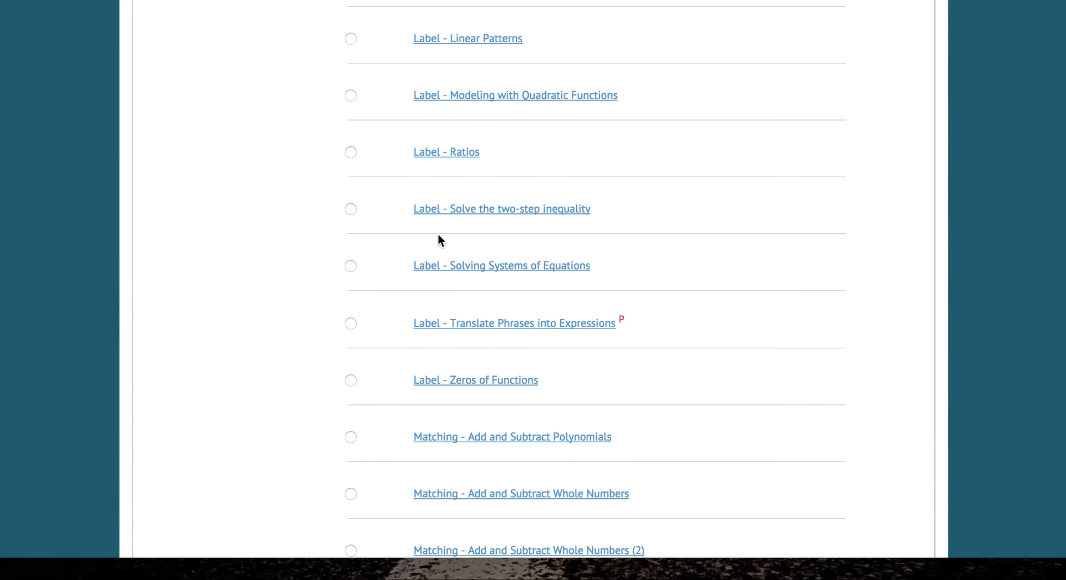
# Step: Preview the Label - Ratios performance task, try placing two of its labels, and close the preview
pyautogui.click(442, 153)
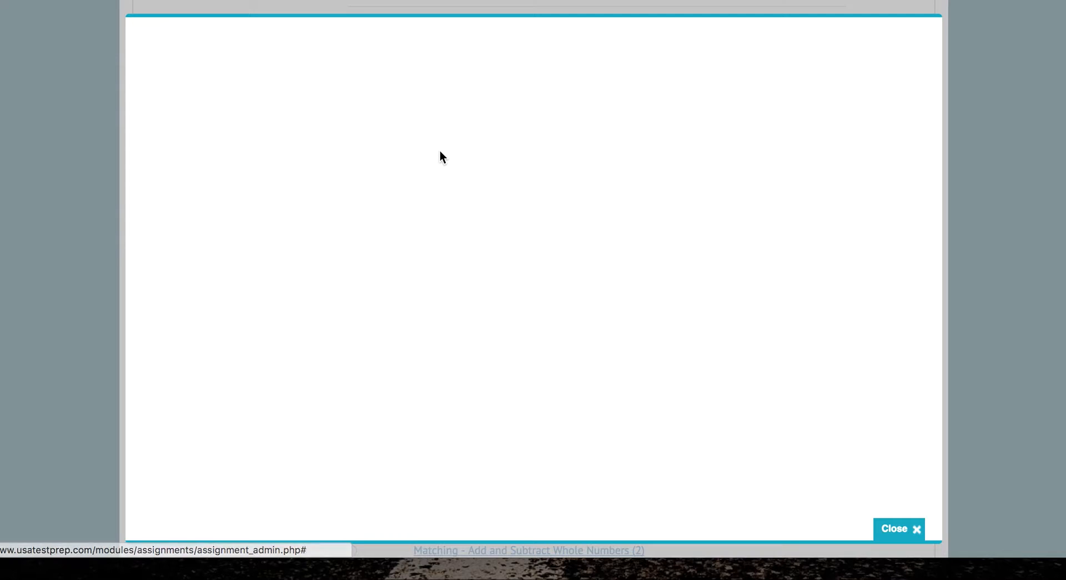
pyautogui.scroll(-1, 533, 222)
pyautogui.moveTo(475, 119); pyautogui.dragTo(731, 317)
pyautogui.moveTo(605, 83); pyautogui.dragTo(672, 355)
pyautogui.click(893, 507)
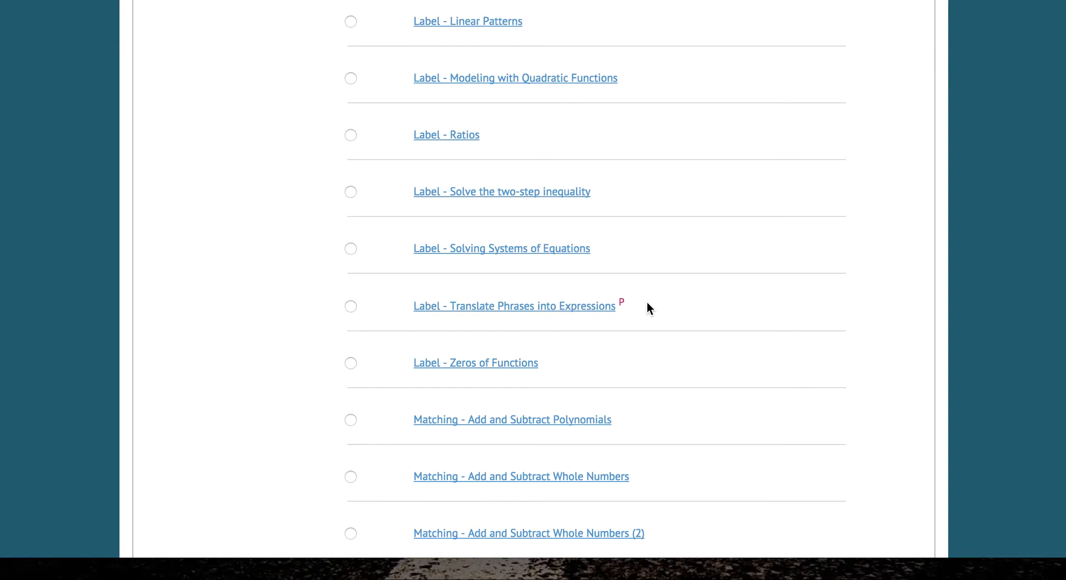
# Step: Change the assignment kind to Game and choose the Cheerleader theme
pyautogui.scroll(20, 434, 289)
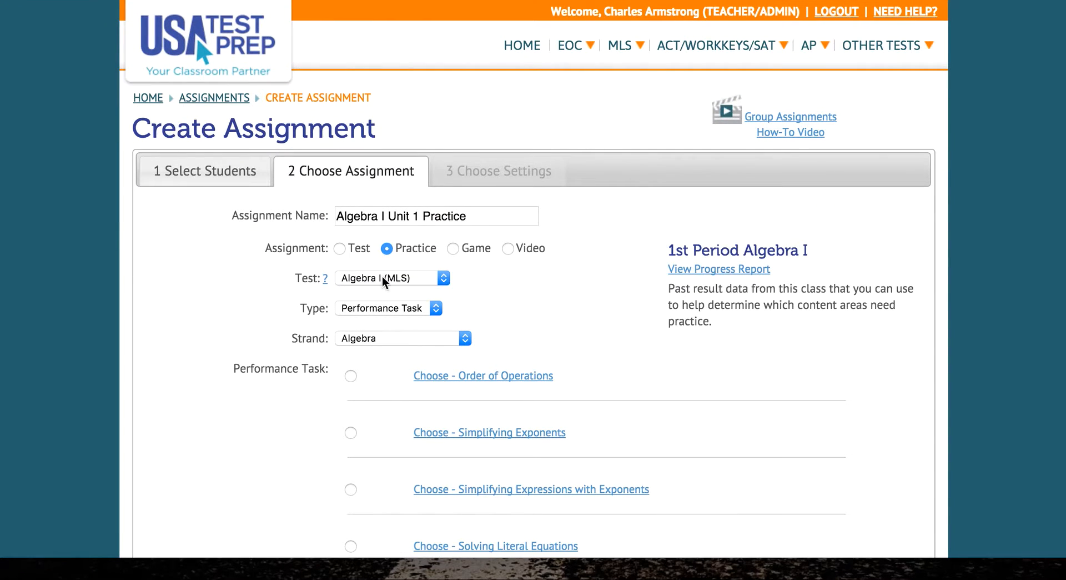
pyautogui.click(387, 304)
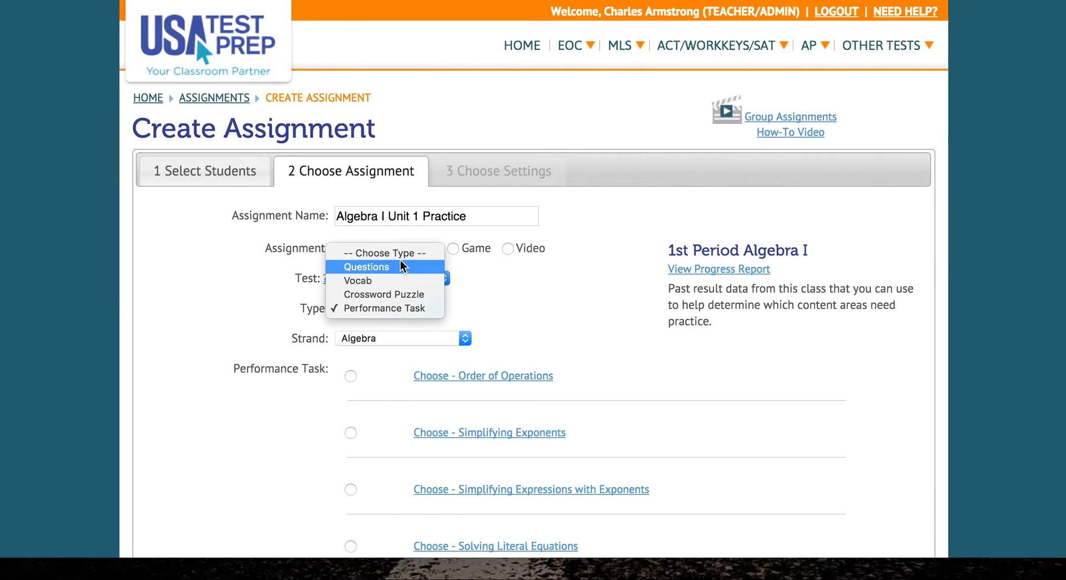
pyautogui.click(455, 251)
pyautogui.click(453, 249)
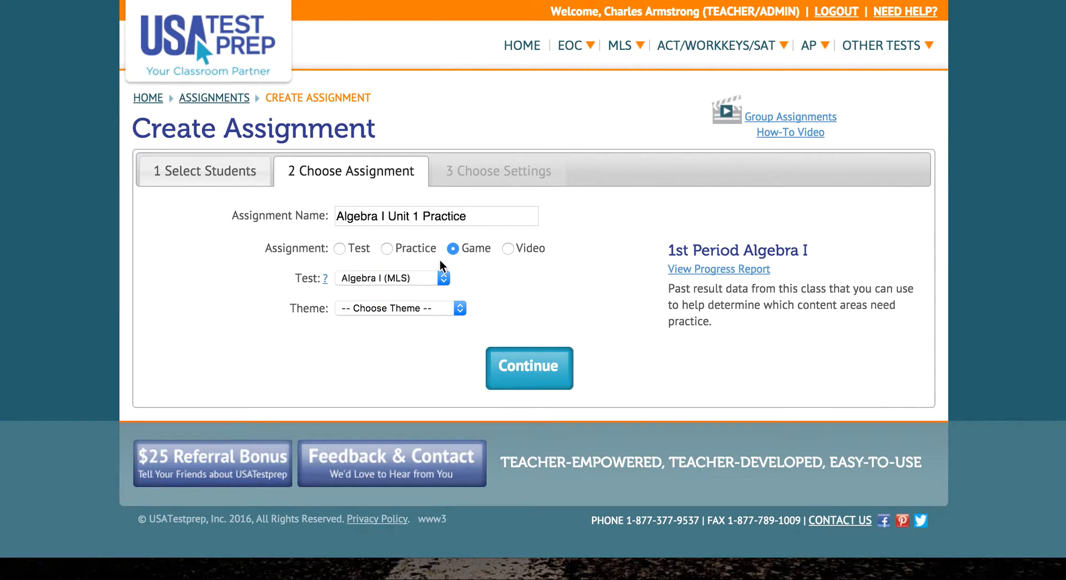
pyautogui.click(377, 309)
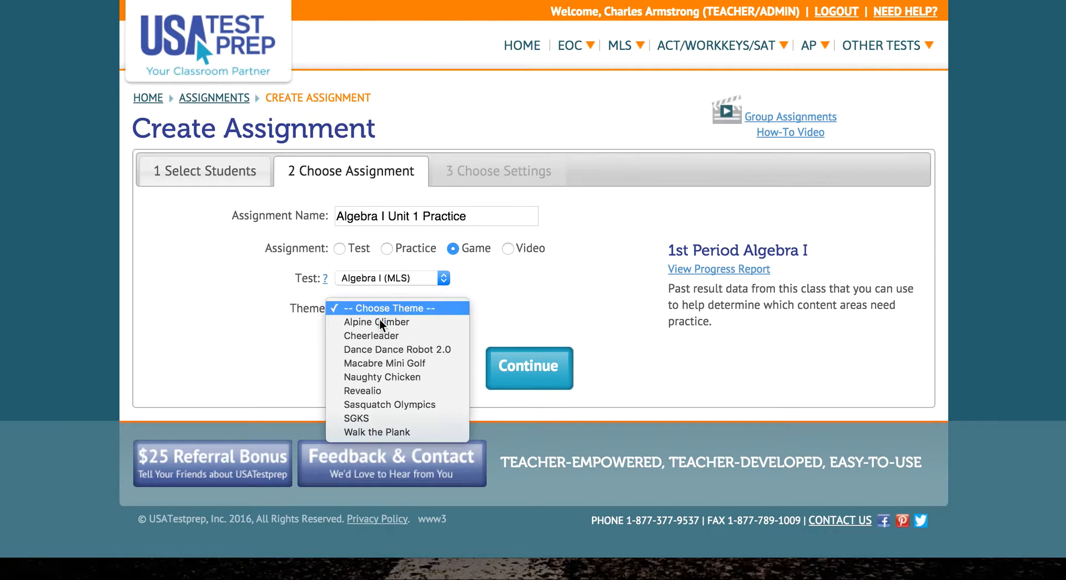
pyautogui.click(374, 336)
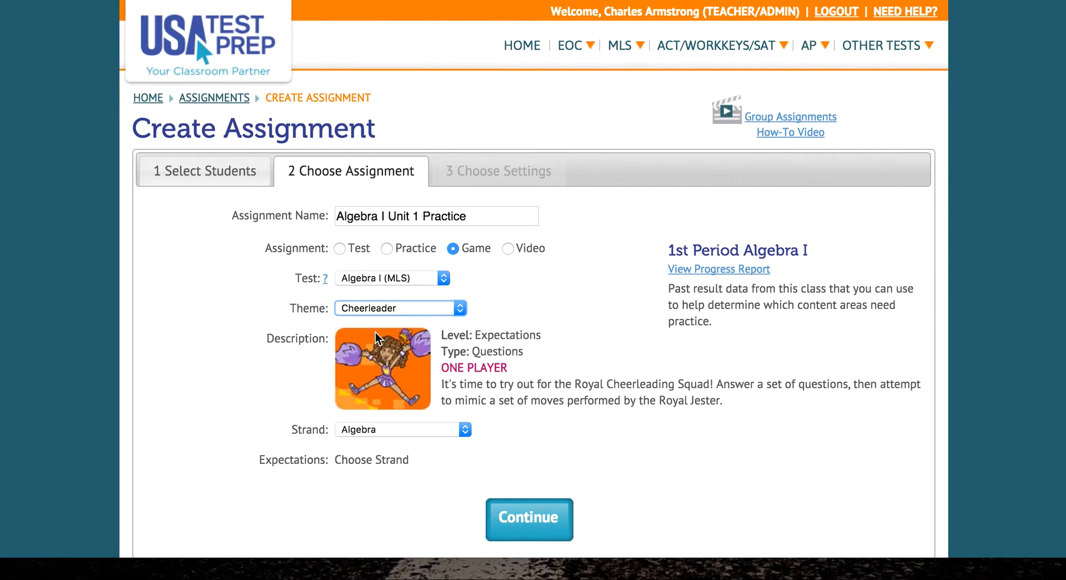
# Step: Change the assignment kind to Video and choose the Functions strand
pyautogui.click(507, 249)
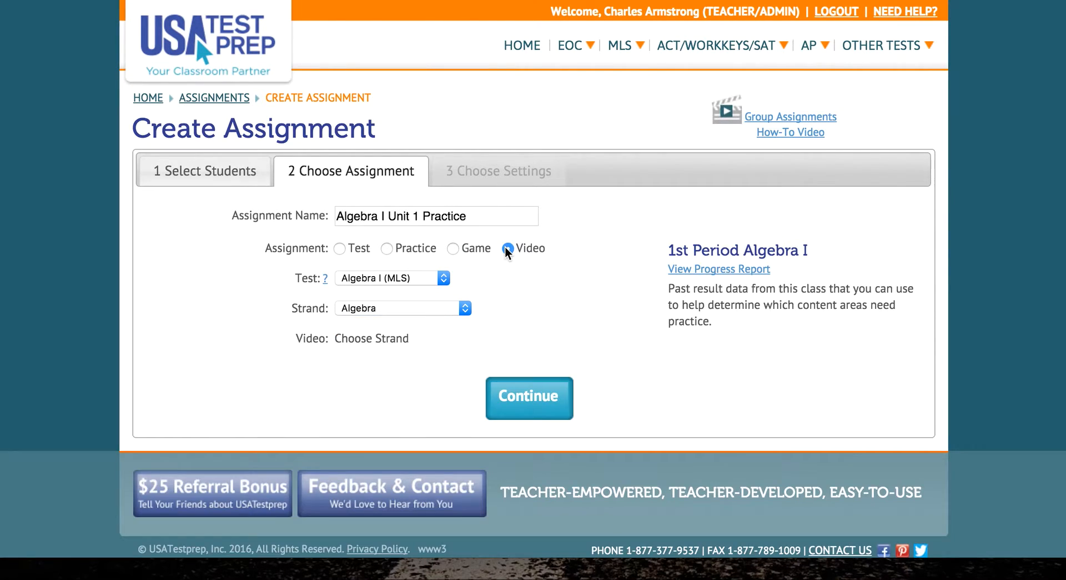
pyautogui.click(395, 307)
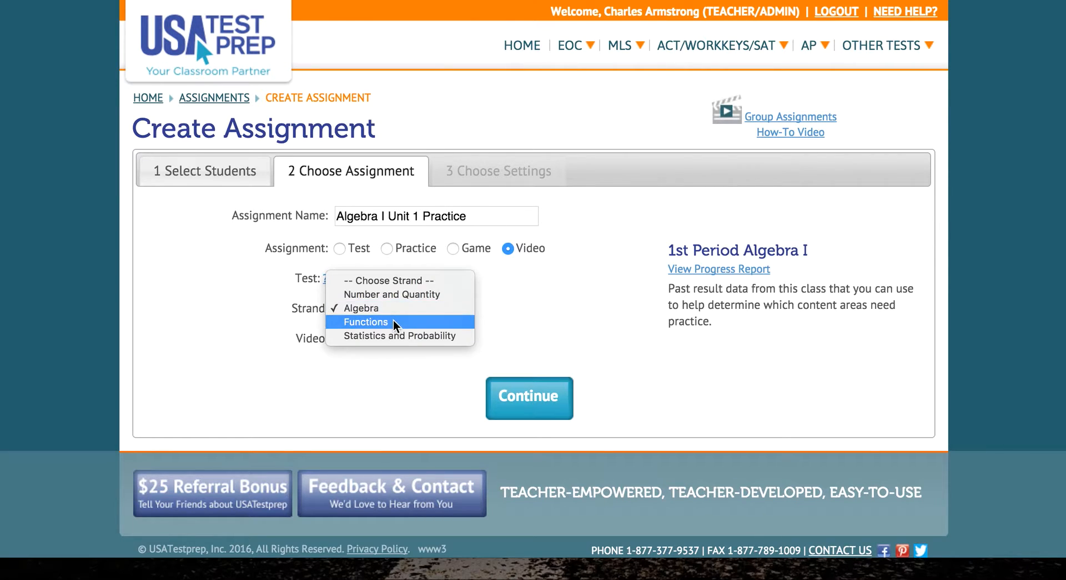
pyautogui.click(394, 323)
# Step: Preview the video Cosine Function: Analyze Graph with its comprehension questions and close the preview
pyautogui.scroll(-4, 444, 368)
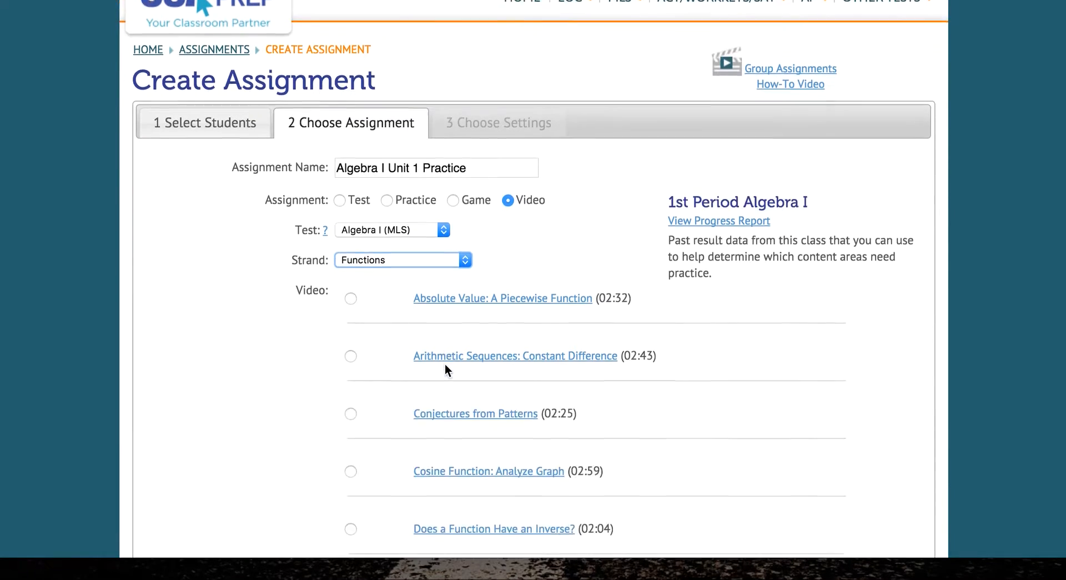
pyautogui.scroll(-1, 445, 365)
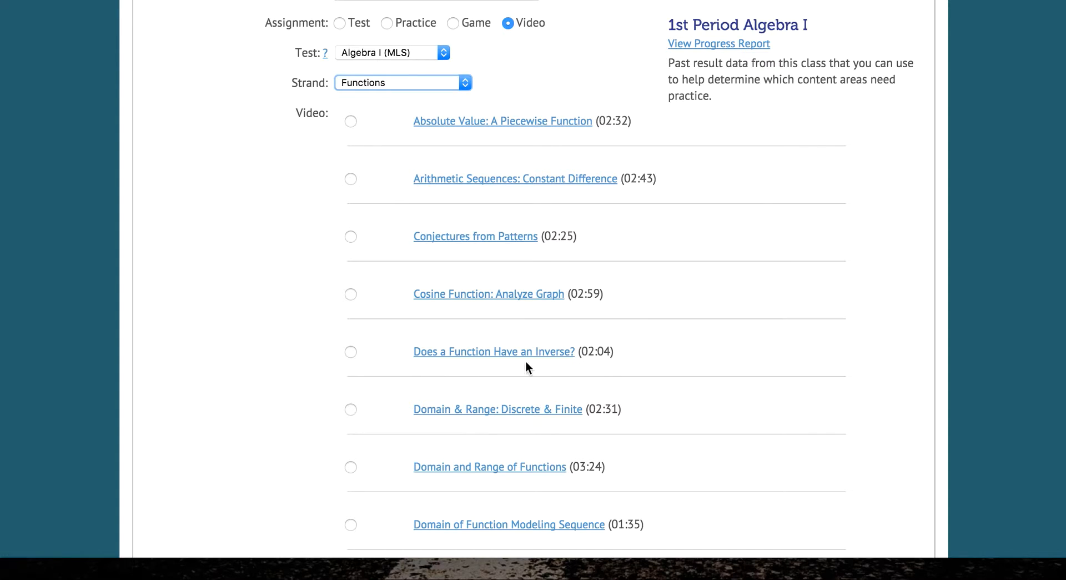
pyautogui.click(501, 288)
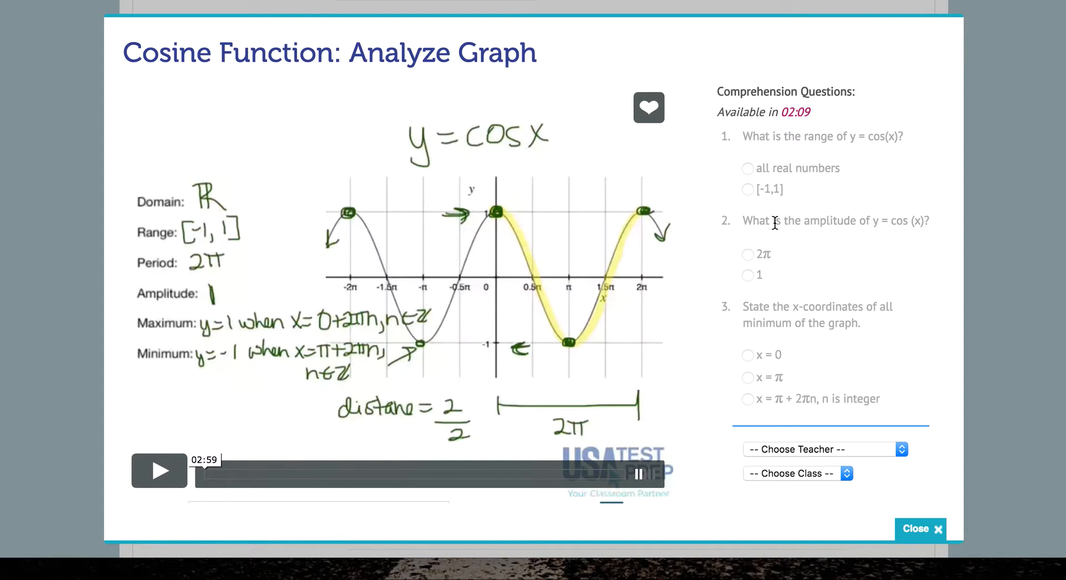
pyautogui.click(935, 529)
pyautogui.scroll(3, 595, 376)
pyautogui.scroll(2, 552, 377)
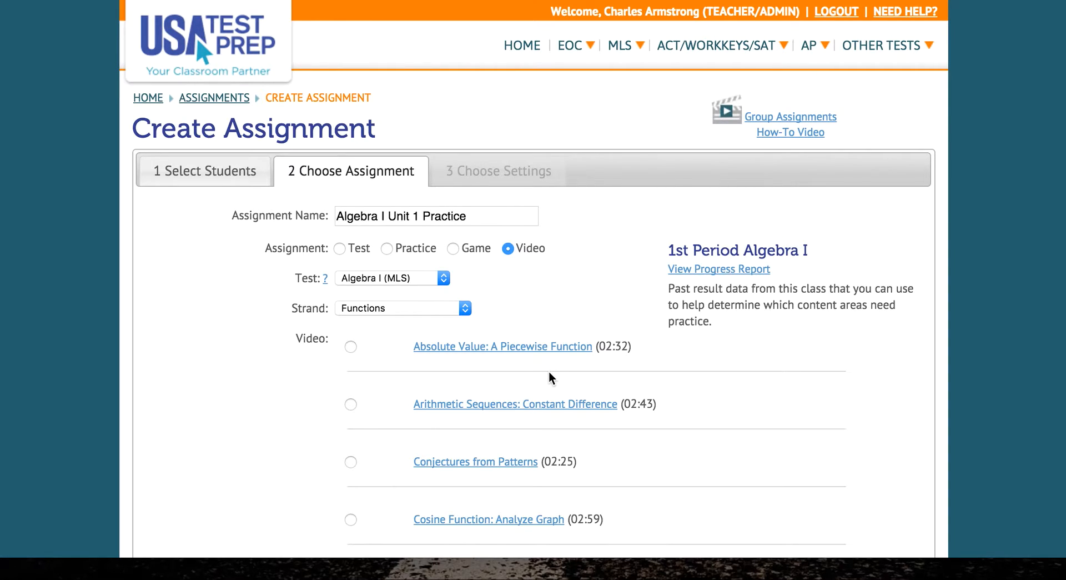
# Step: Switch the assignment back to Practice with the Questions type and the Number and Quantity strand, and continue to the settings
pyautogui.click(387, 249)
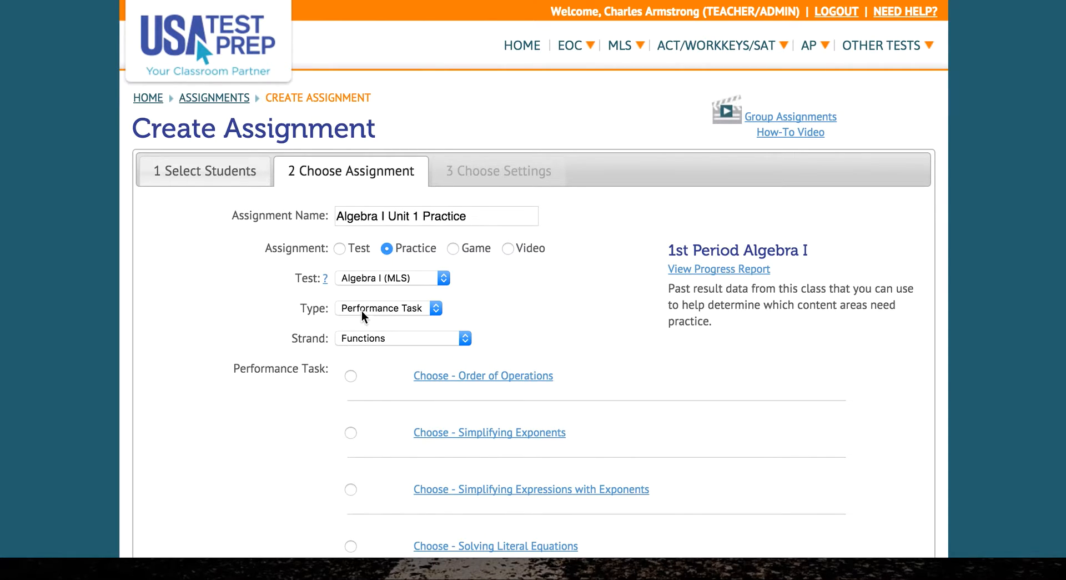
pyautogui.click(391, 309)
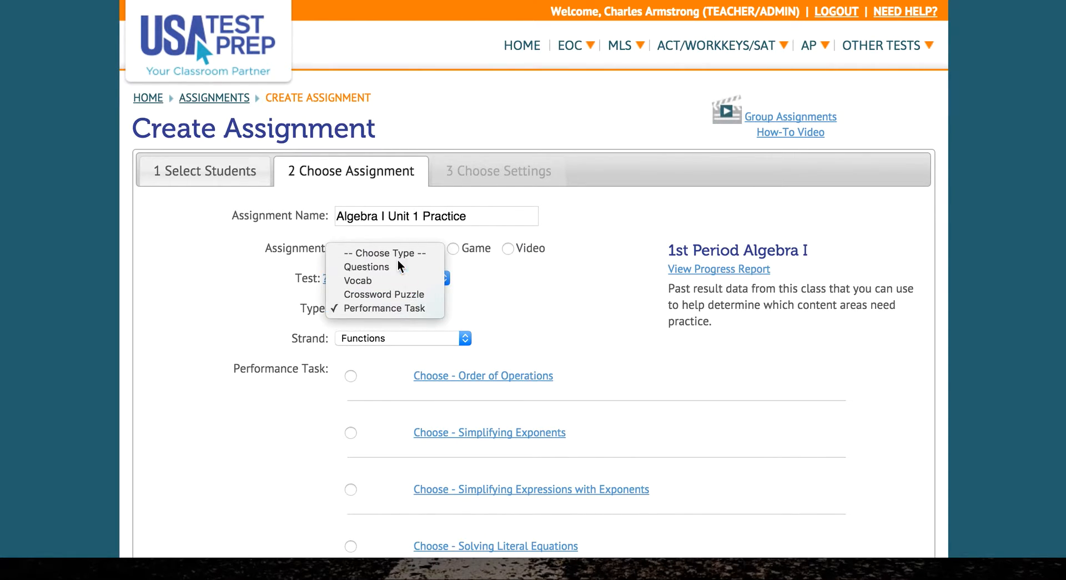
pyautogui.click(398, 266)
pyautogui.click(368, 428)
pyautogui.click(368, 440)
pyautogui.scroll(-7, 365, 447)
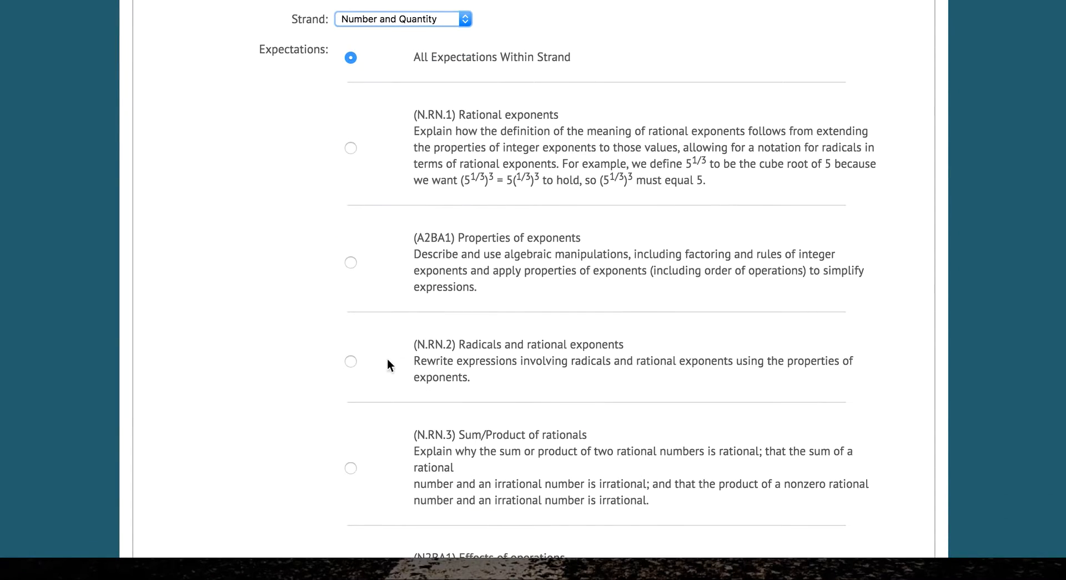
pyautogui.scroll(-13, 462, 423)
pyautogui.click(514, 387)
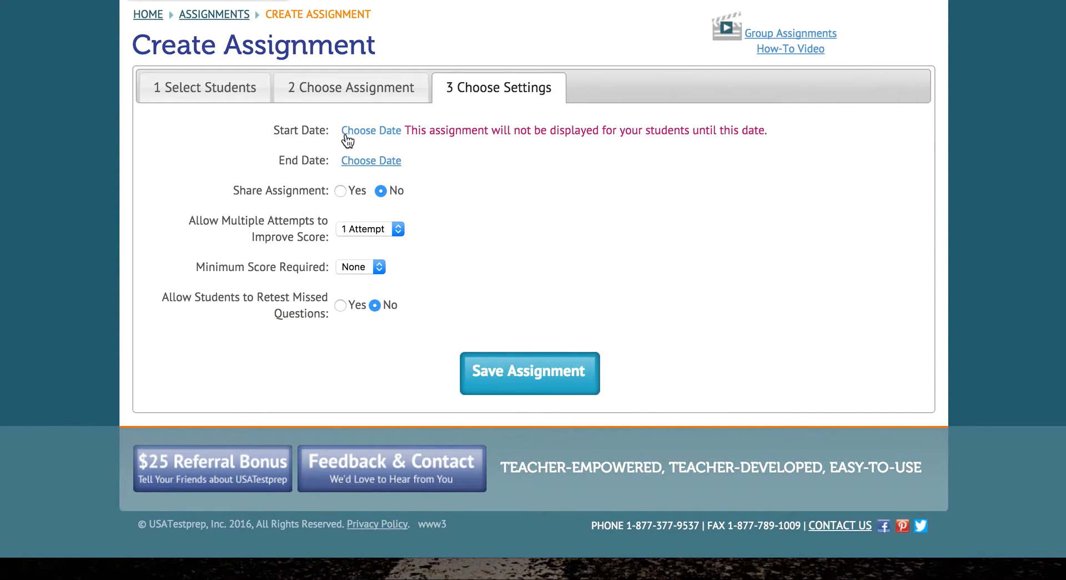
# Step: Set the assignment's start date to 08/22/2016 and dismiss the future-date notice
pyautogui.click(367, 131)
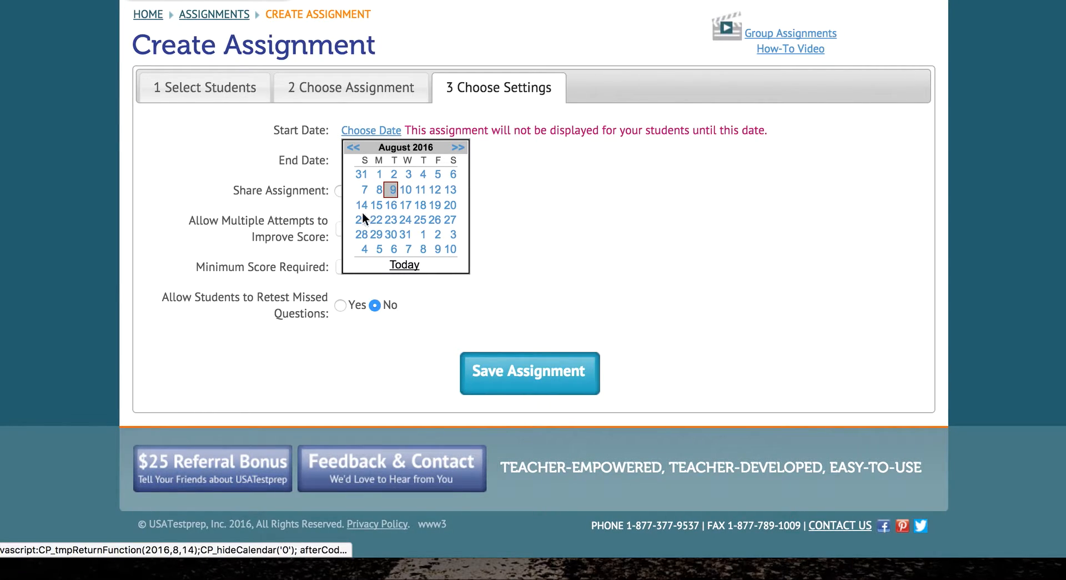
pyautogui.click(377, 220)
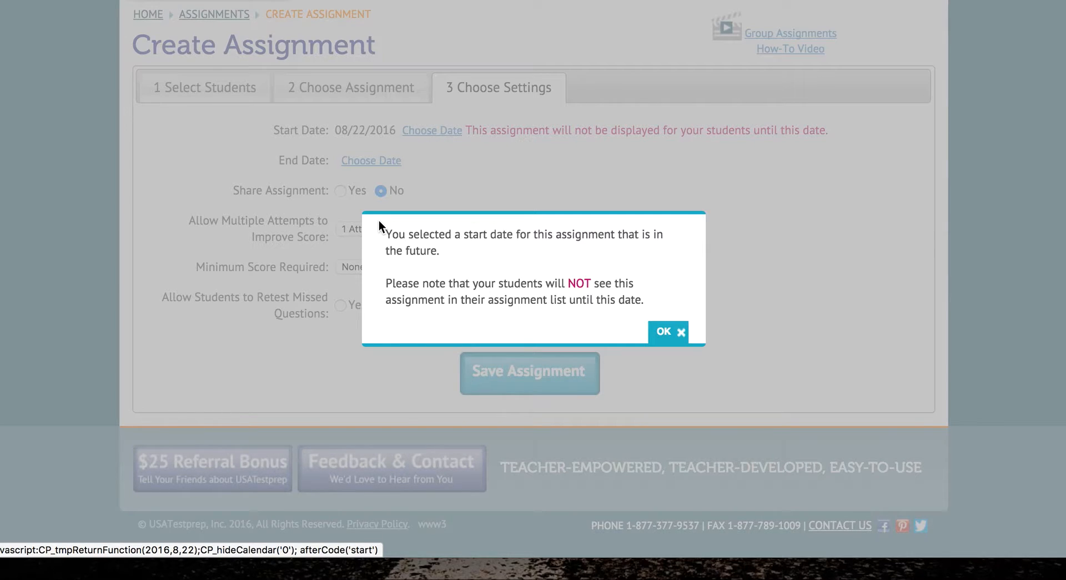
pyautogui.click(670, 331)
# Step: Set the assignment's end date to 08/26/2016 and turn on sharing for it
pyautogui.click(392, 160)
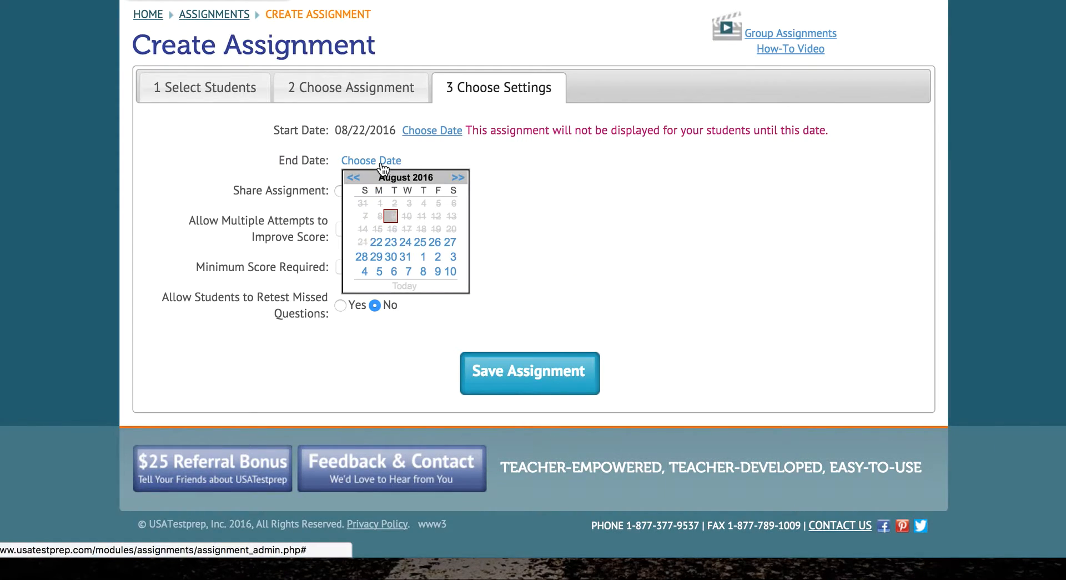
pyautogui.click(436, 245)
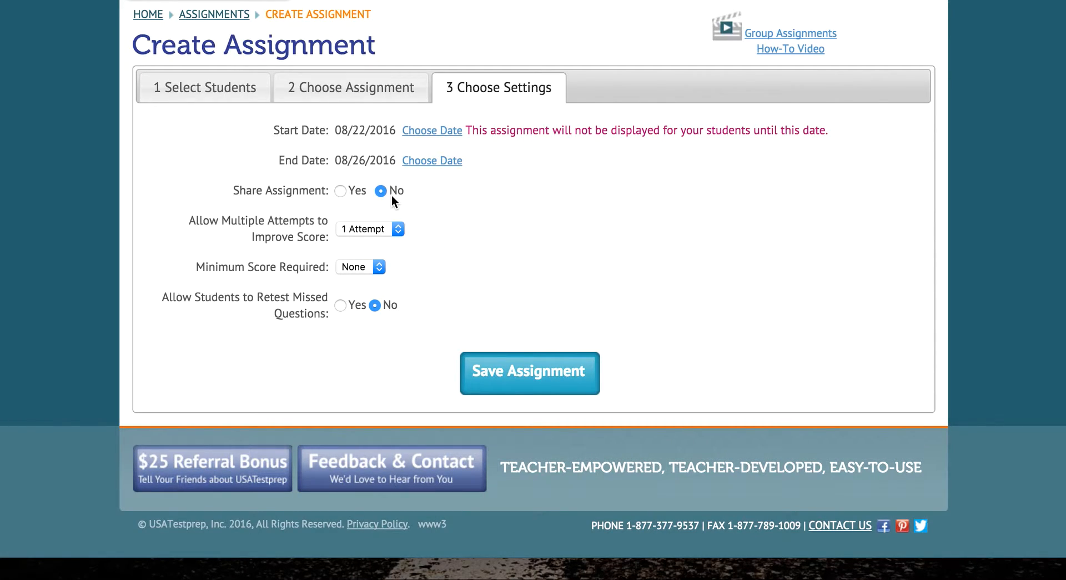
pyautogui.click(339, 191)
# Step: Review the assignment's settings for multiple attempts, minimum score required and retesting missed questions
pyautogui.moveTo(187, 221); pyautogui.dragTo(322, 253)
pyautogui.scroll(1, 322, 231)
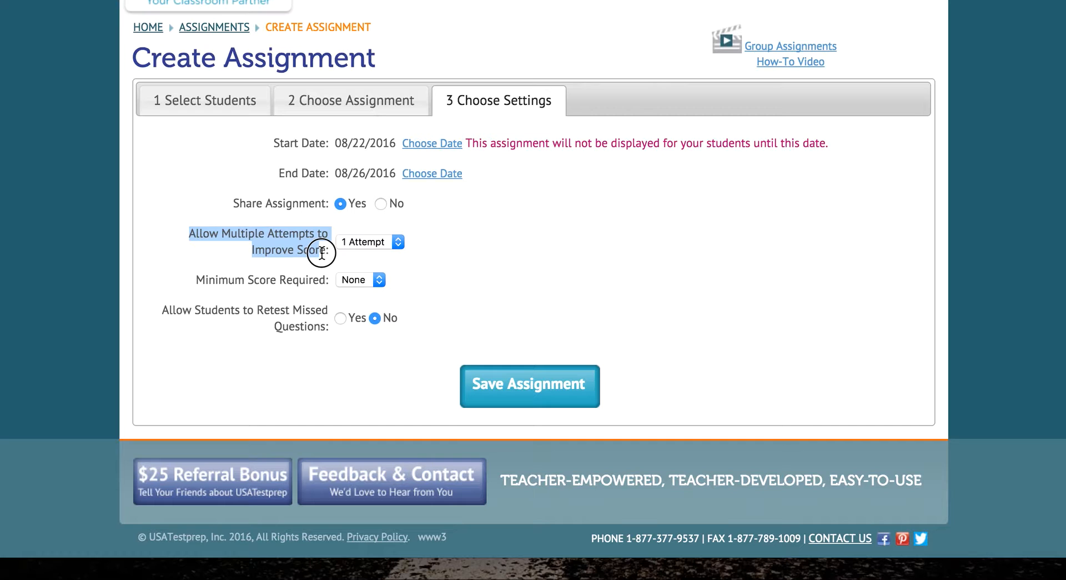
pyautogui.click(198, 279)
pyautogui.moveTo(199, 279); pyautogui.dragTo(325, 280)
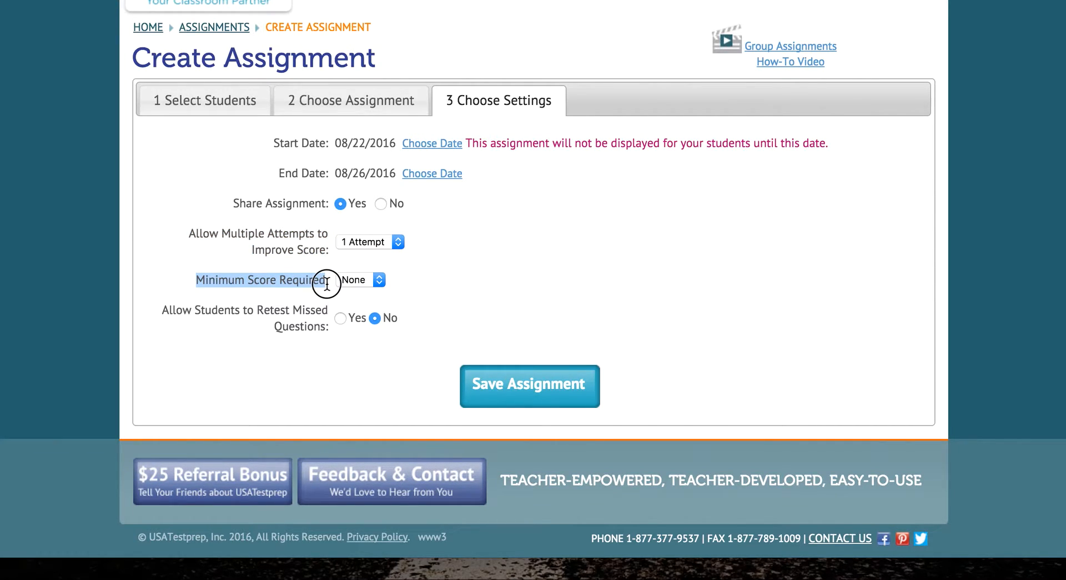
pyautogui.moveTo(162, 310); pyautogui.dragTo(328, 332)
pyautogui.moveTo(197, 233); pyautogui.dragTo(328, 332)
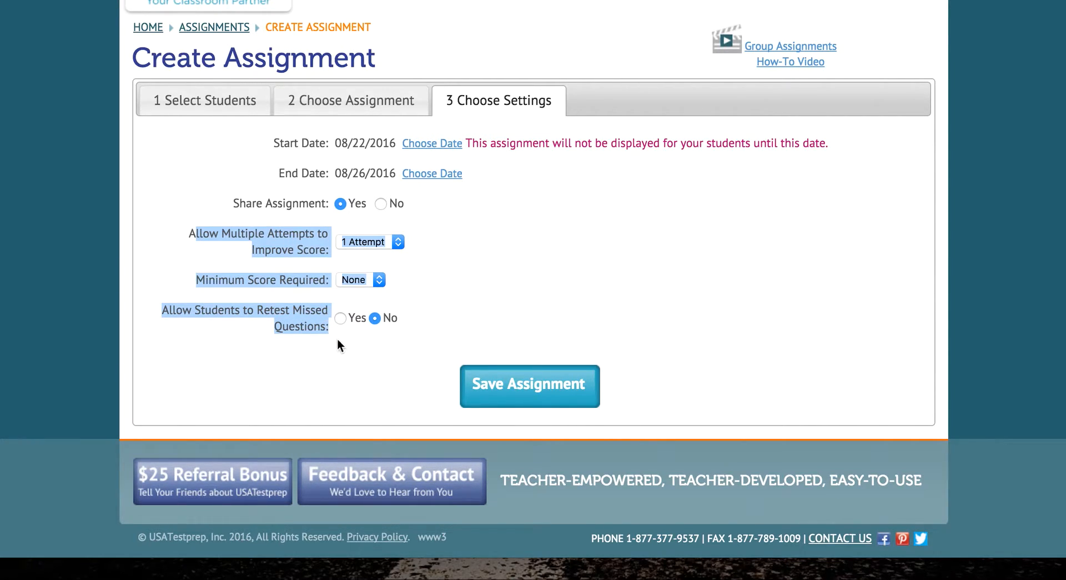
pyautogui.click(372, 356)
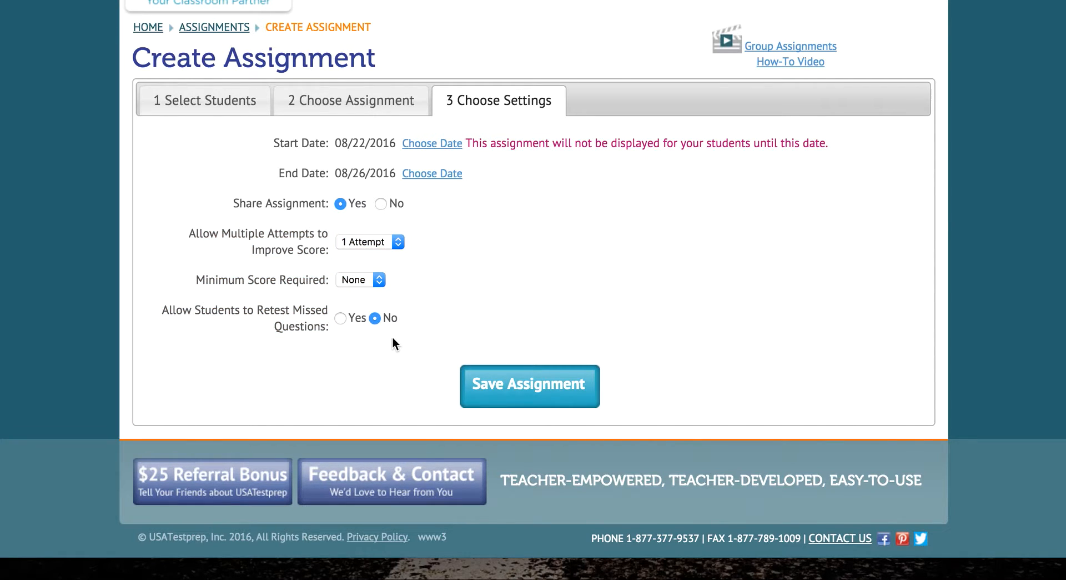
# Step: Save the assignment and return to the list of created assignments
pyautogui.click(549, 389)
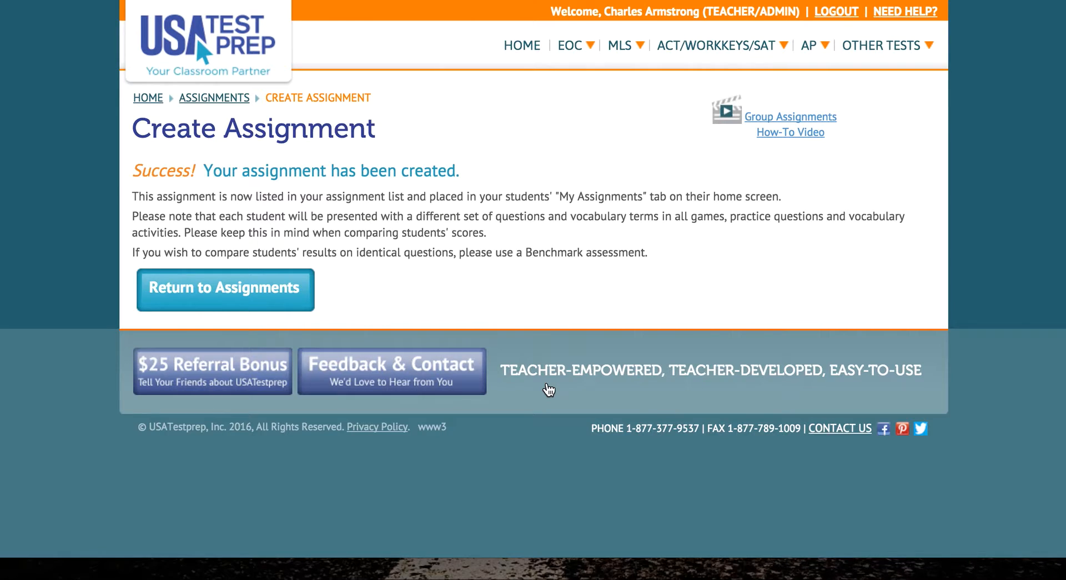
pyautogui.click(281, 294)
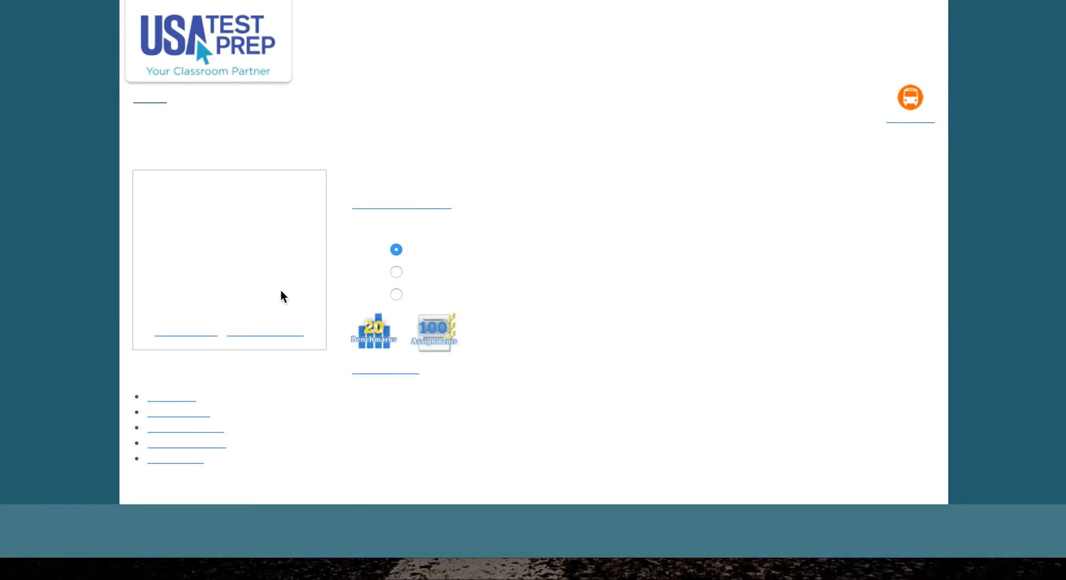
pyautogui.scroll(-5, 487, 359)
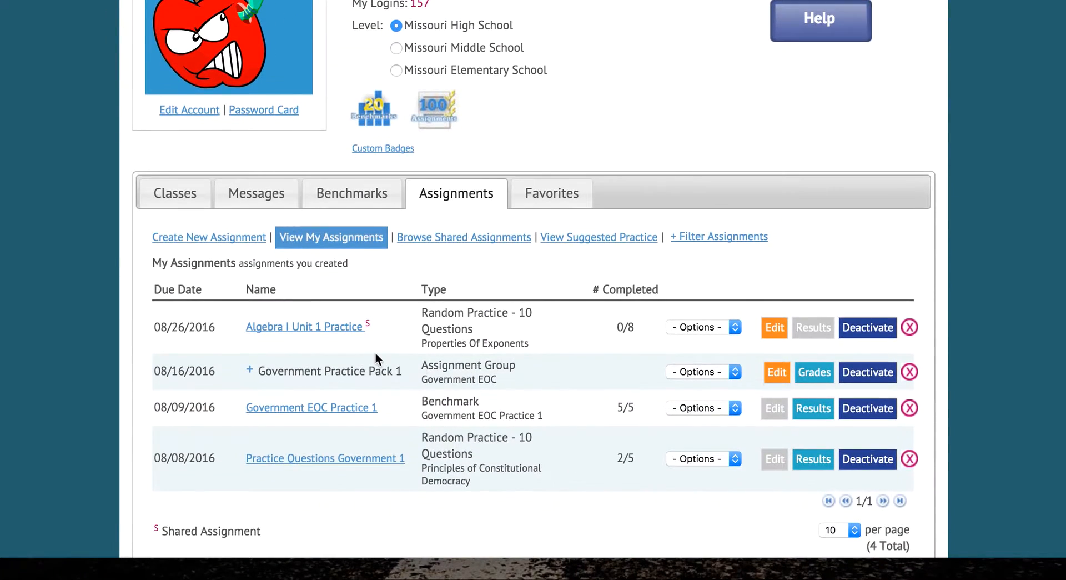
# Step: Examine the details of the Algebra I Unit 1 Practice assignment and close them
pyautogui.moveTo(378, 326); pyautogui.dragTo(239, 331)
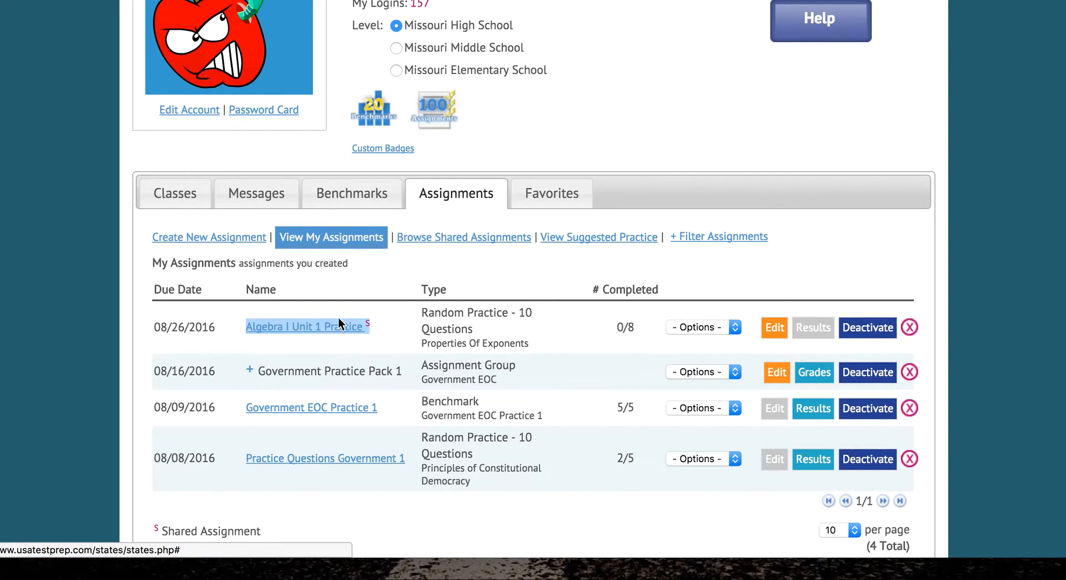
pyautogui.moveTo(422, 311); pyautogui.dragTo(566, 338)
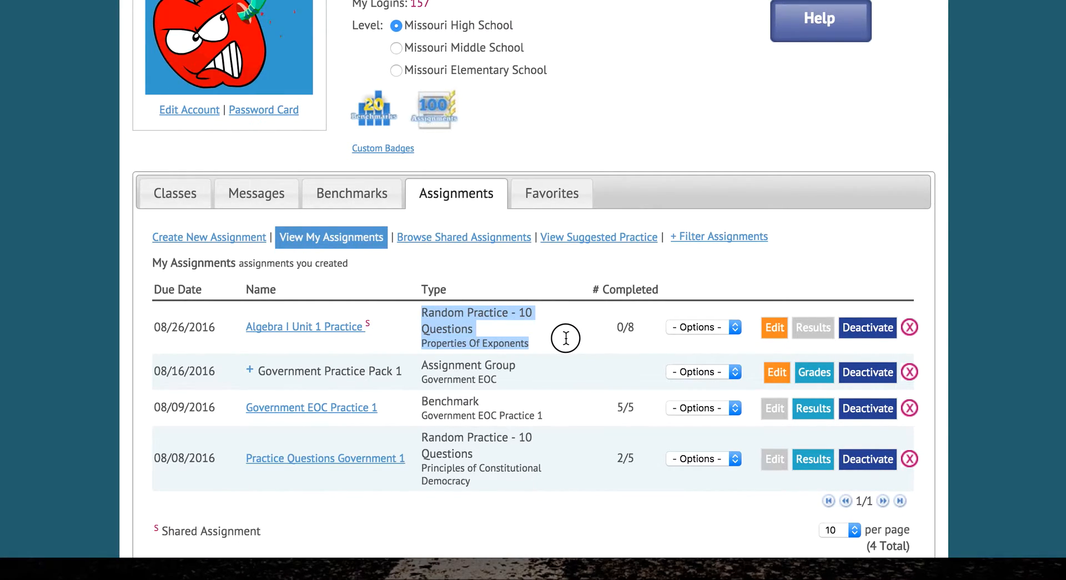
pyautogui.click(298, 327)
pyautogui.scroll(-1, 471, 240)
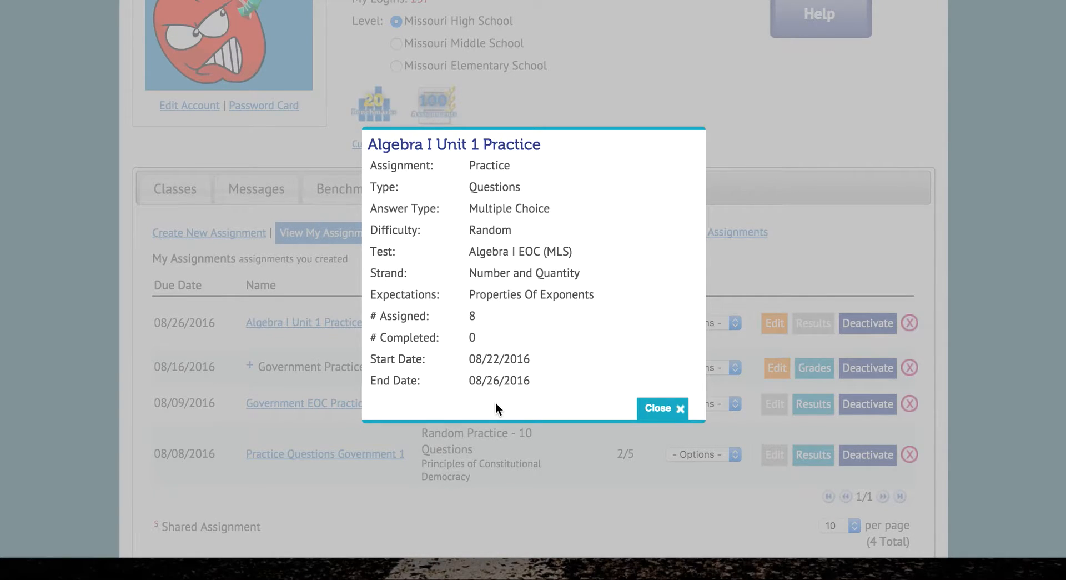
pyautogui.click(672, 407)
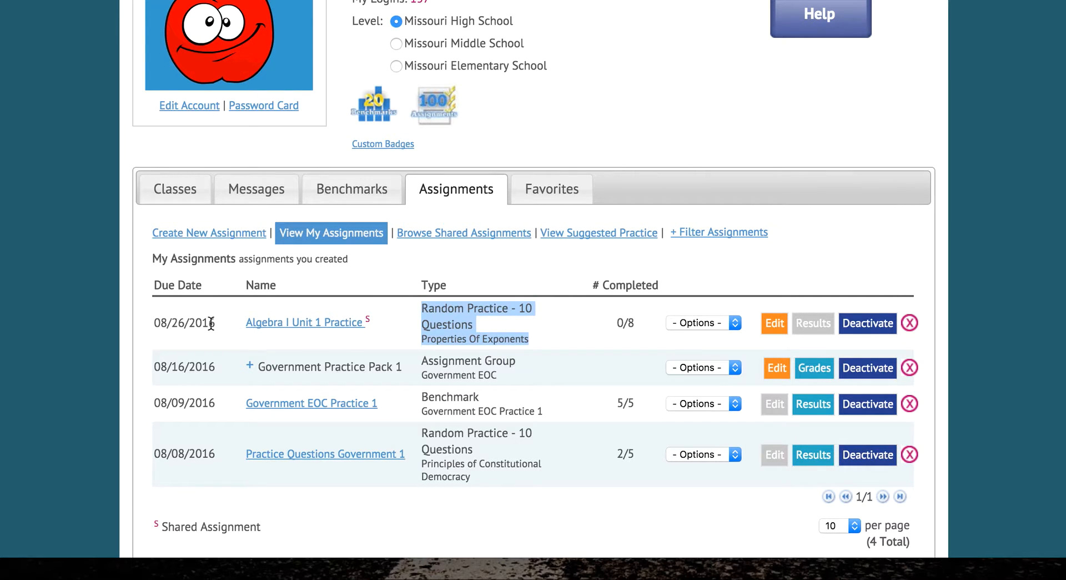
pyautogui.click(132, 309)
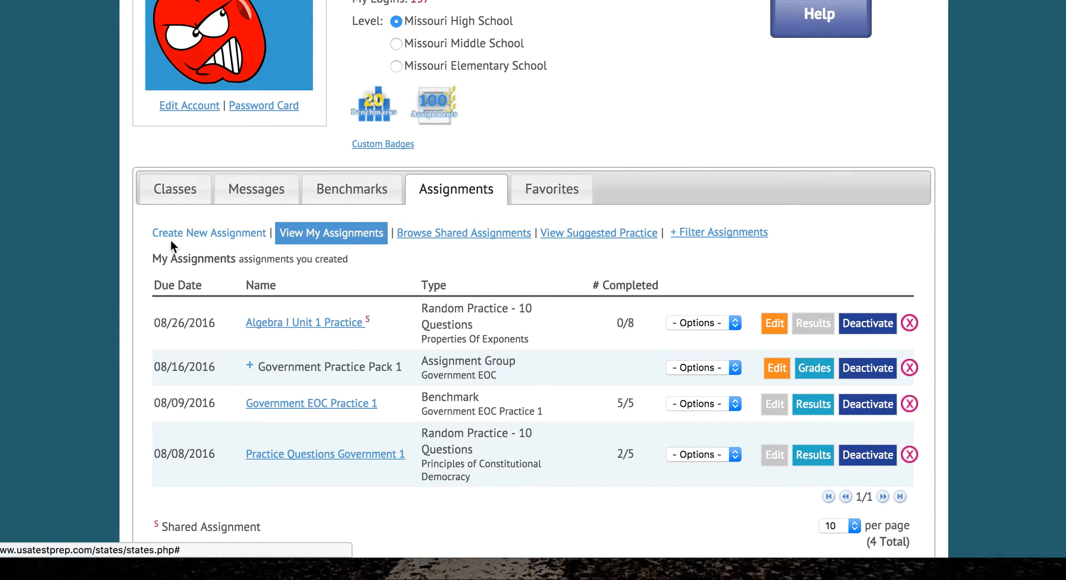
# Step: Start a new group assignment for all students of the 1st Period Algebra I class and continue to choosing its content
pyautogui.click(199, 232)
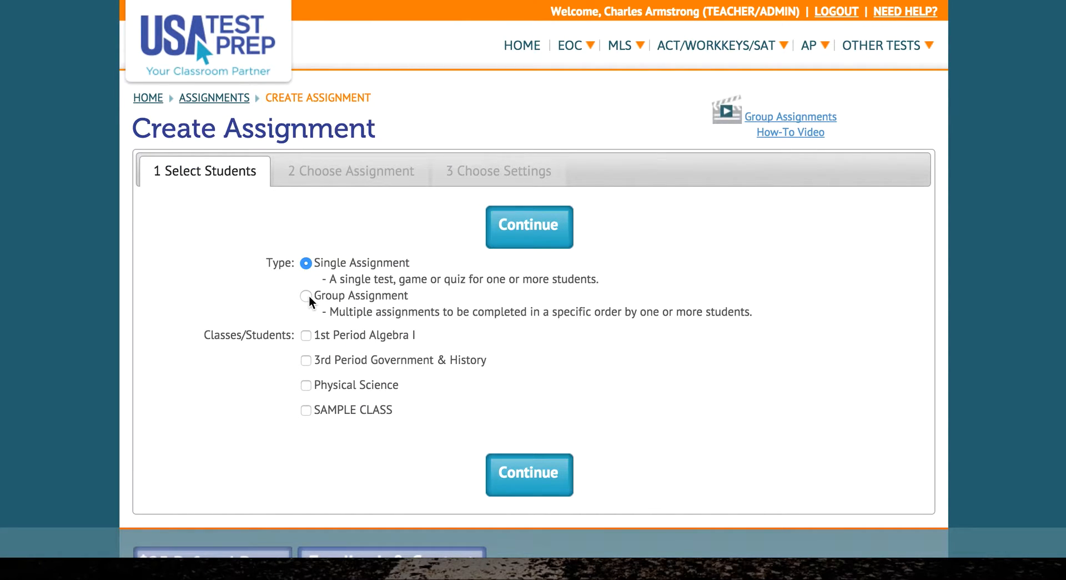
pyautogui.click(307, 297)
pyautogui.click(304, 336)
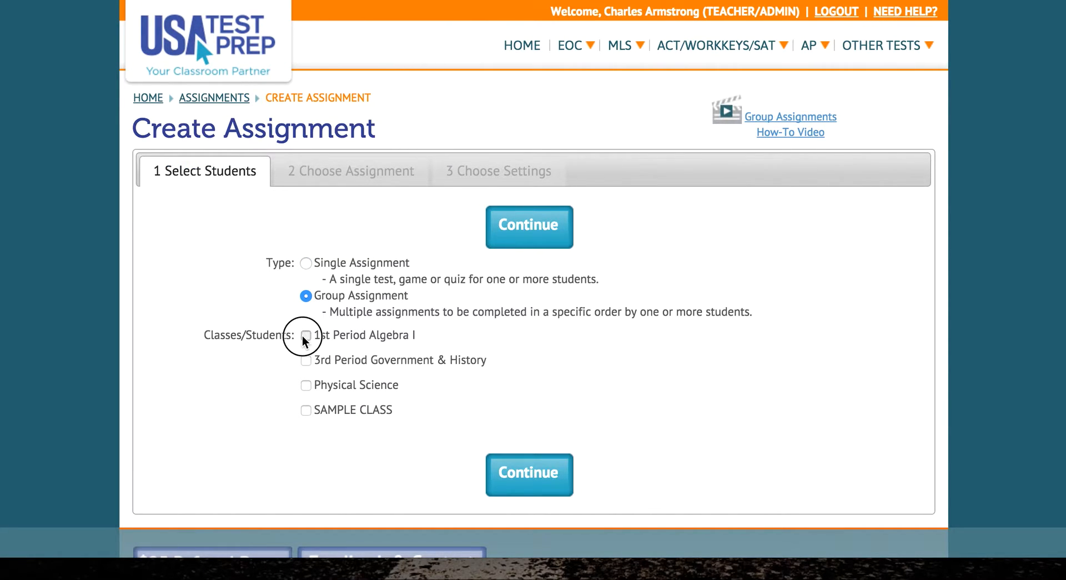
pyautogui.scroll(-5, 302, 334)
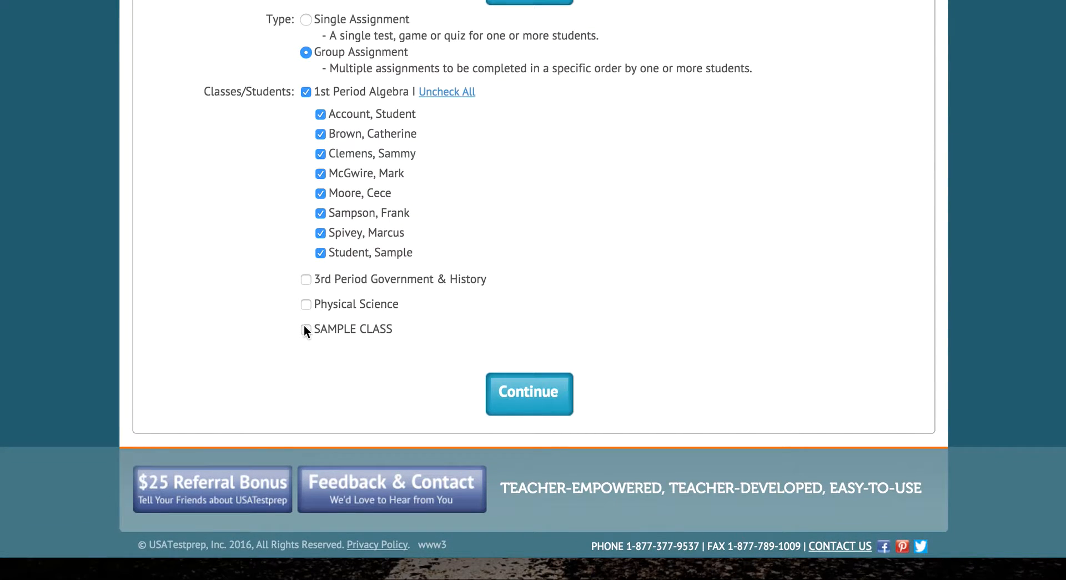
pyautogui.click(306, 328)
pyautogui.click(517, 418)
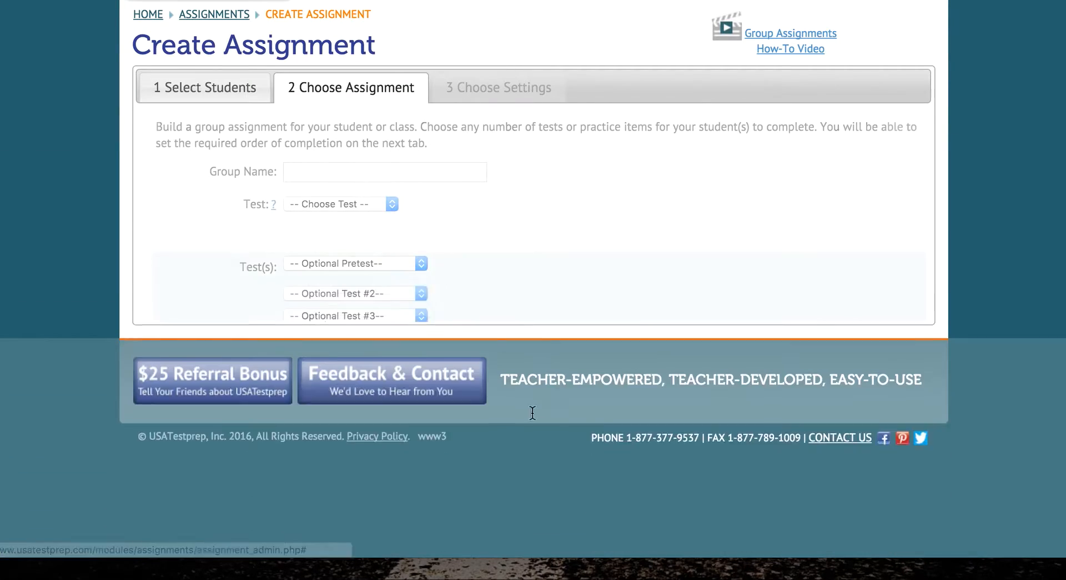
# Step: Name the group assignment "Group 1 Unit 1" and choose Algebra I (MLS) as its test
pyautogui.click(390, 171)
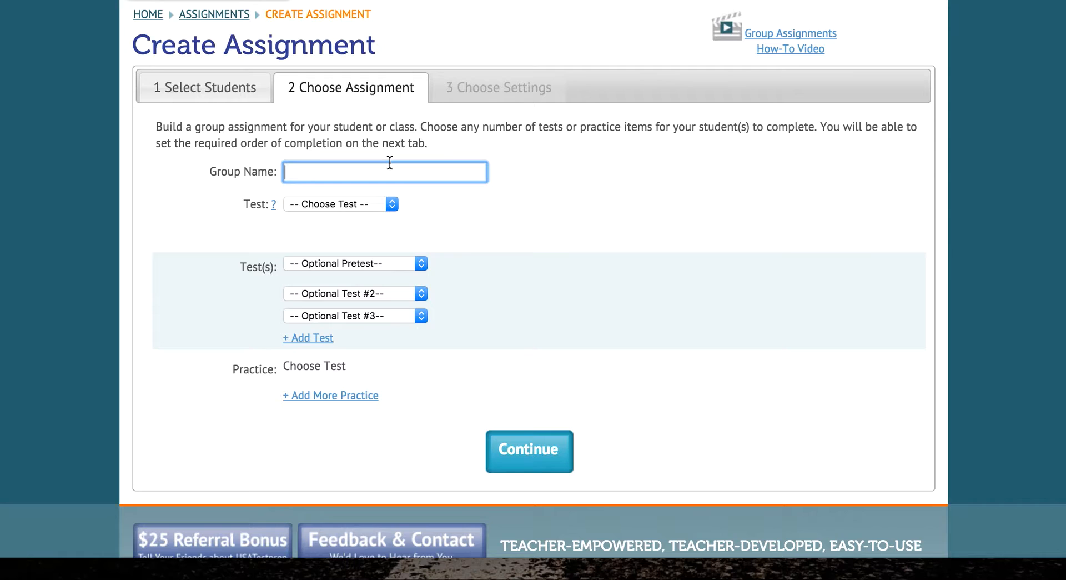
pyautogui.write('Group 1 Unit 1')
pyautogui.click(253, 201)
pyautogui.doubleClick(254, 201)
pyautogui.click(322, 204)
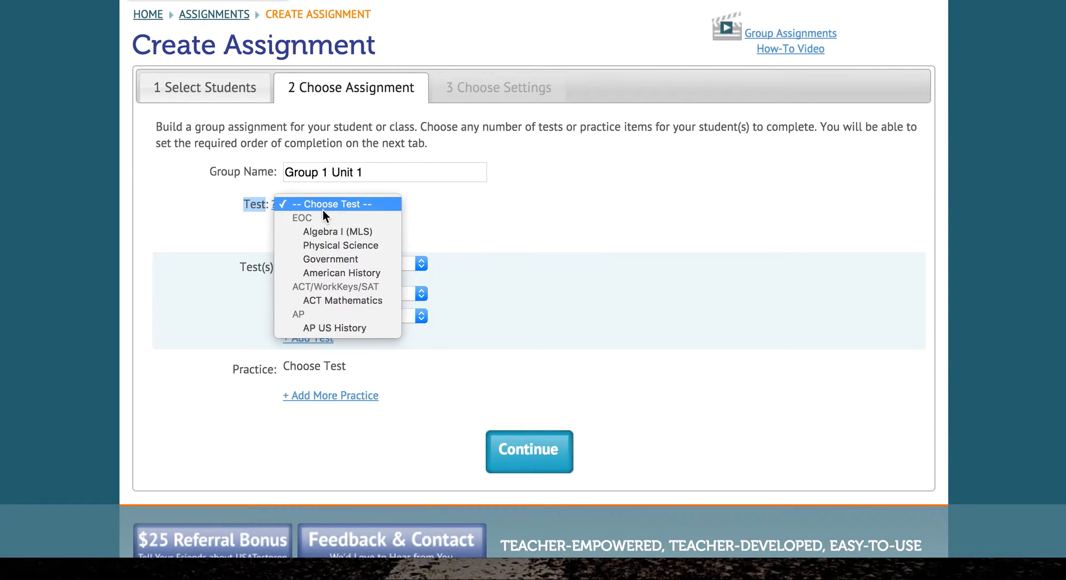
pyautogui.click(331, 229)
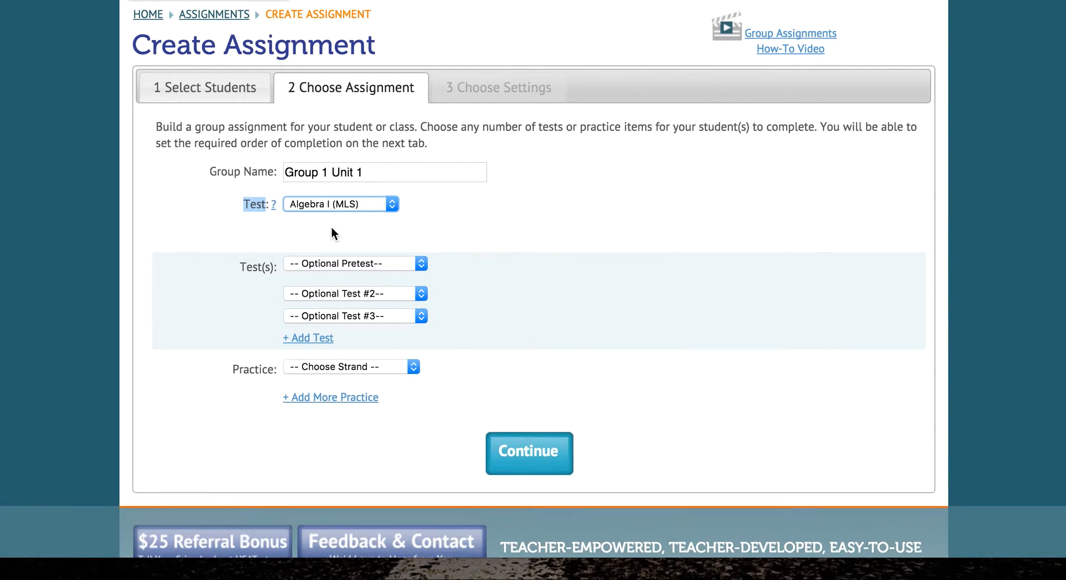
pyautogui.click(183, 305)
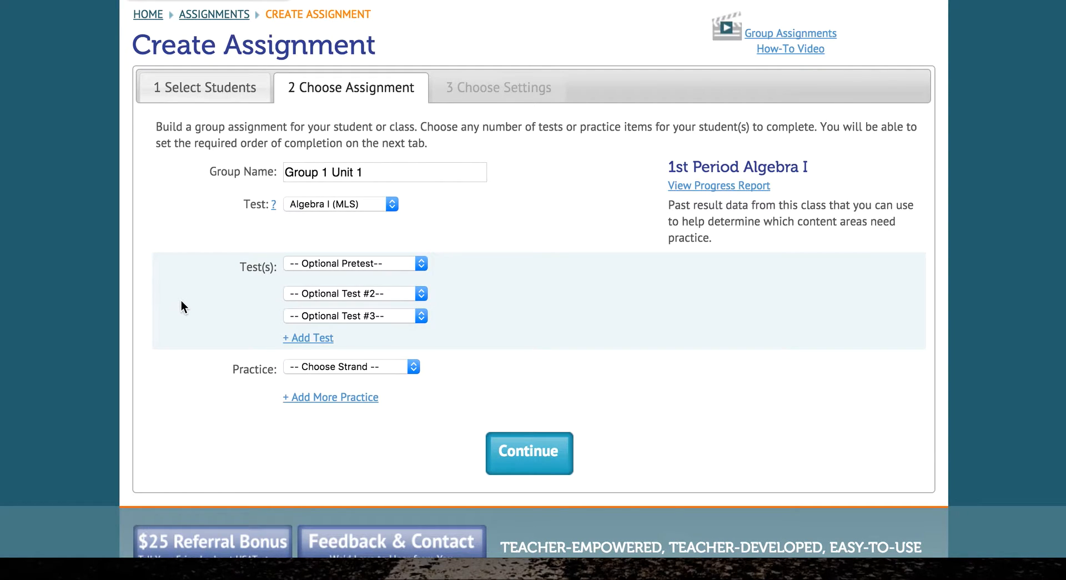
# Step: Look through the optional pretest types without choosing one
pyautogui.click(381, 265)
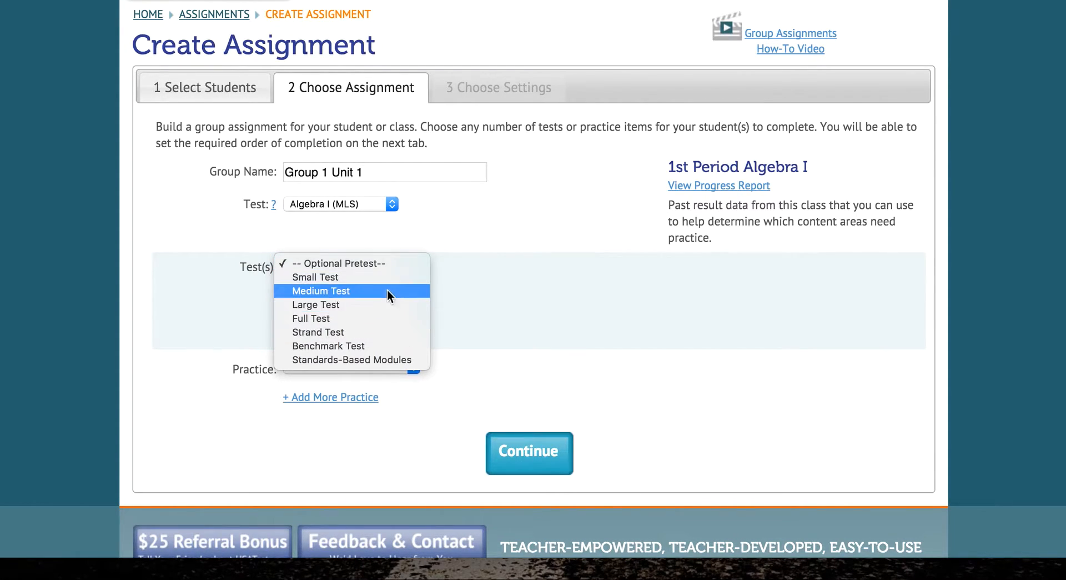
pyautogui.click(474, 272)
pyautogui.scroll(-1, 477, 271)
pyautogui.click(504, 256)
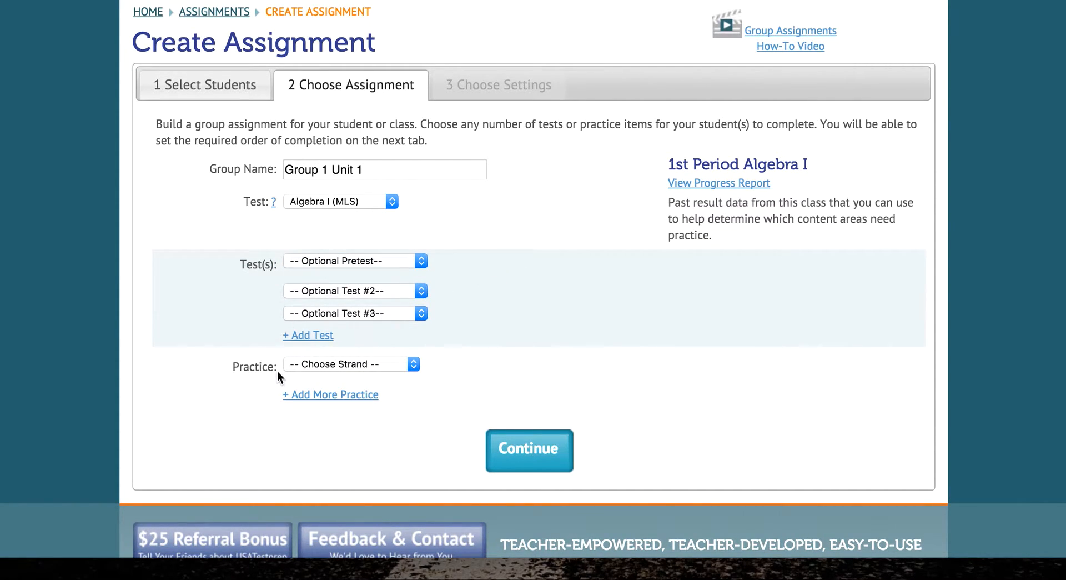
# Step: Choose the Algebra strand for the group assignment's practice
pyautogui.tripleClick(245, 367)
pyautogui.click(328, 363)
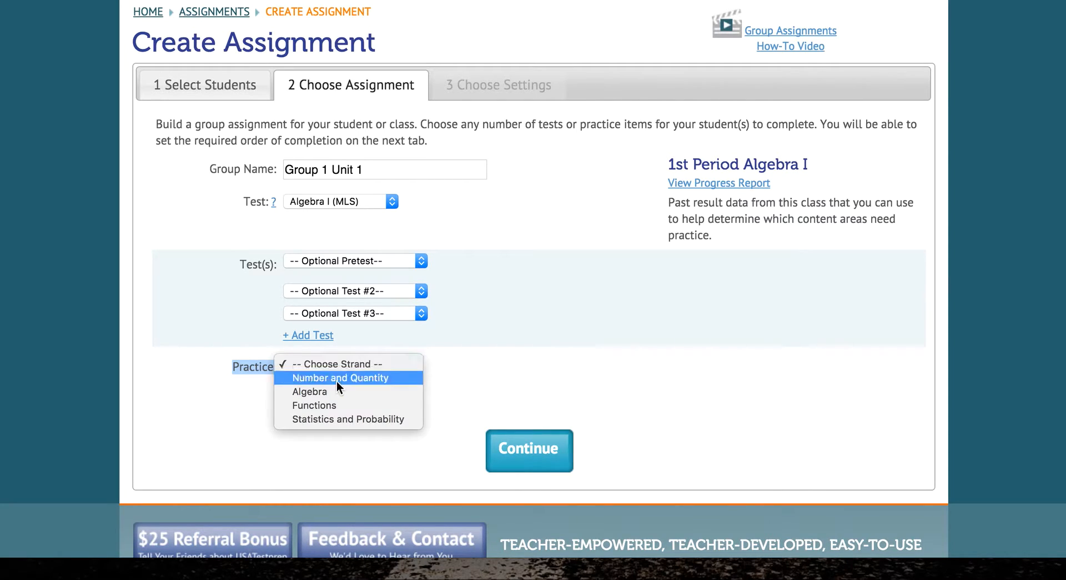
pyautogui.click(335, 388)
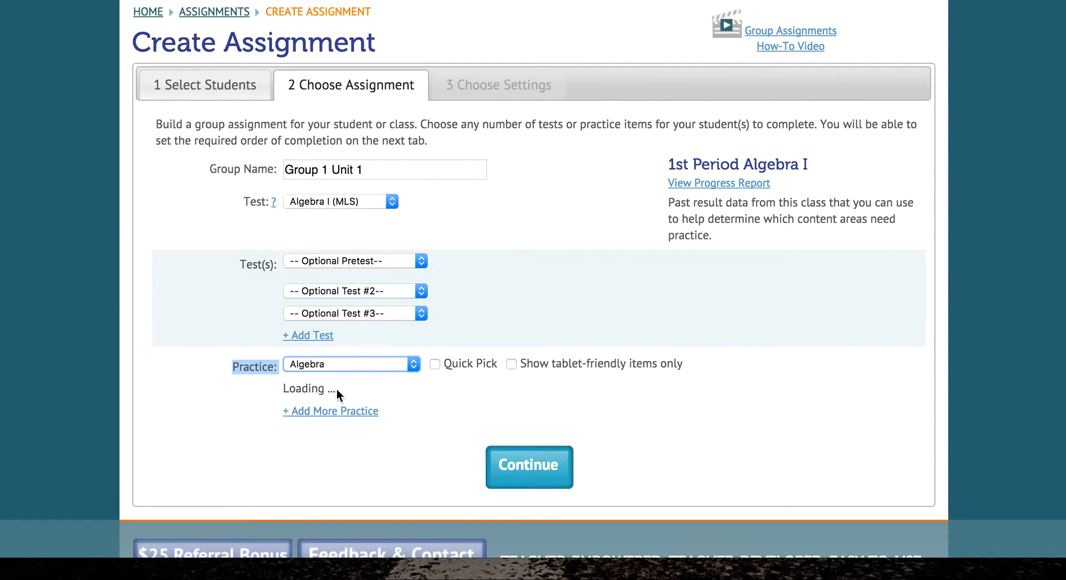
# Step: Add Questions and Vocabulary practice for (A.SSE.1.a) Parts Of An Expression
pyautogui.scroll(-5, 336, 388)
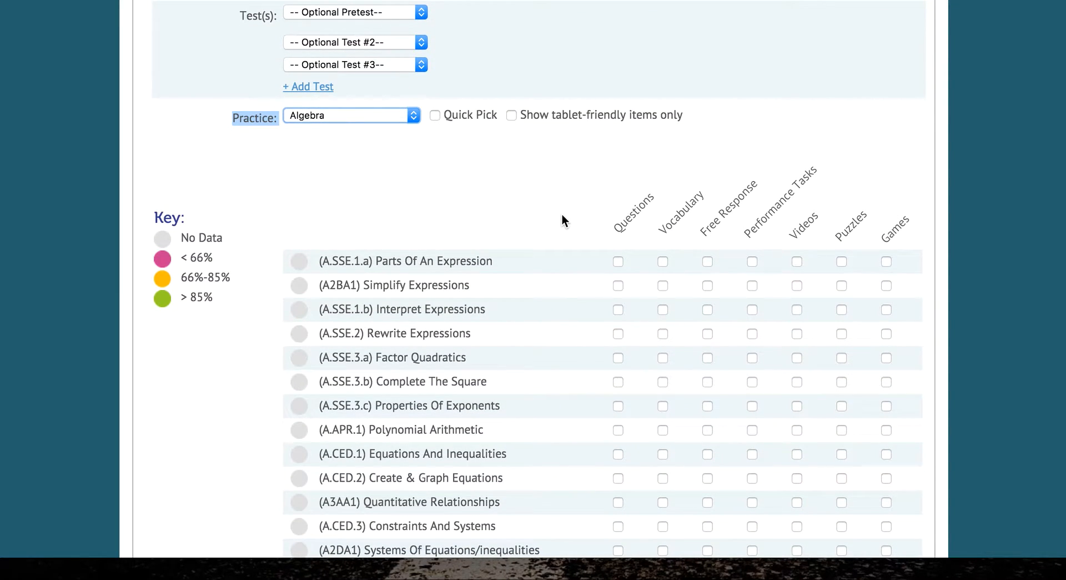
pyautogui.scroll(3, 647, 236)
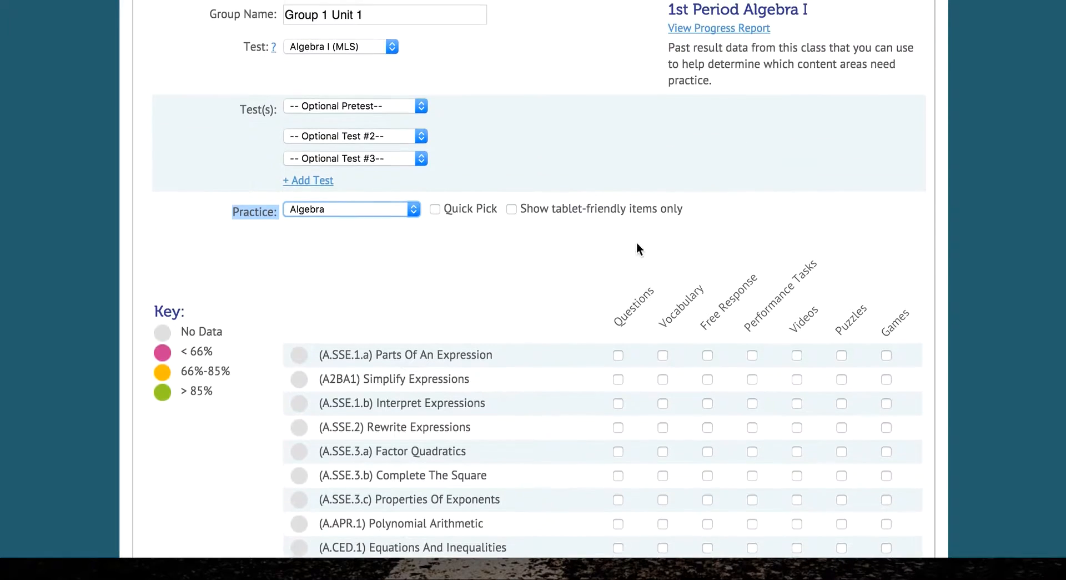
pyautogui.scroll(-1, 592, 356)
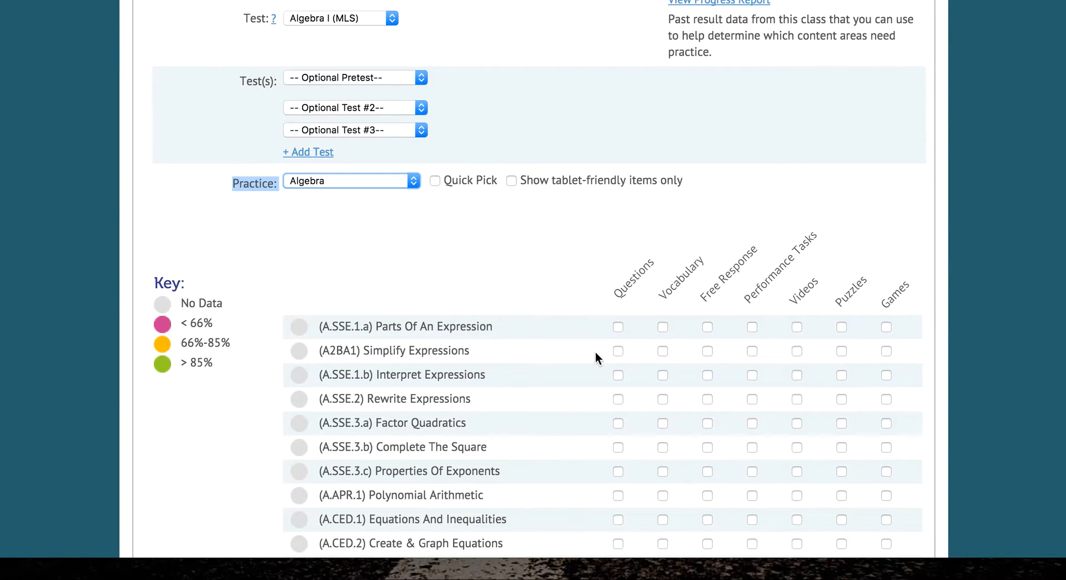
pyautogui.click(619, 327)
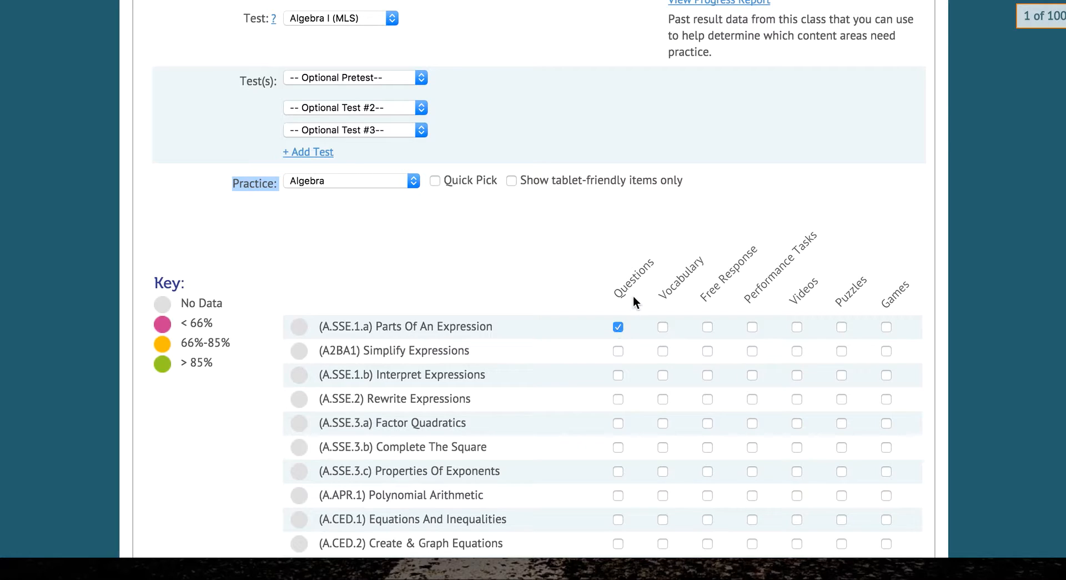
pyautogui.click(664, 327)
# Step: Preview the GCF of a polynomial free-response item for Parts Of An Expression, and close the item list without selecting any
pyautogui.click(706, 327)
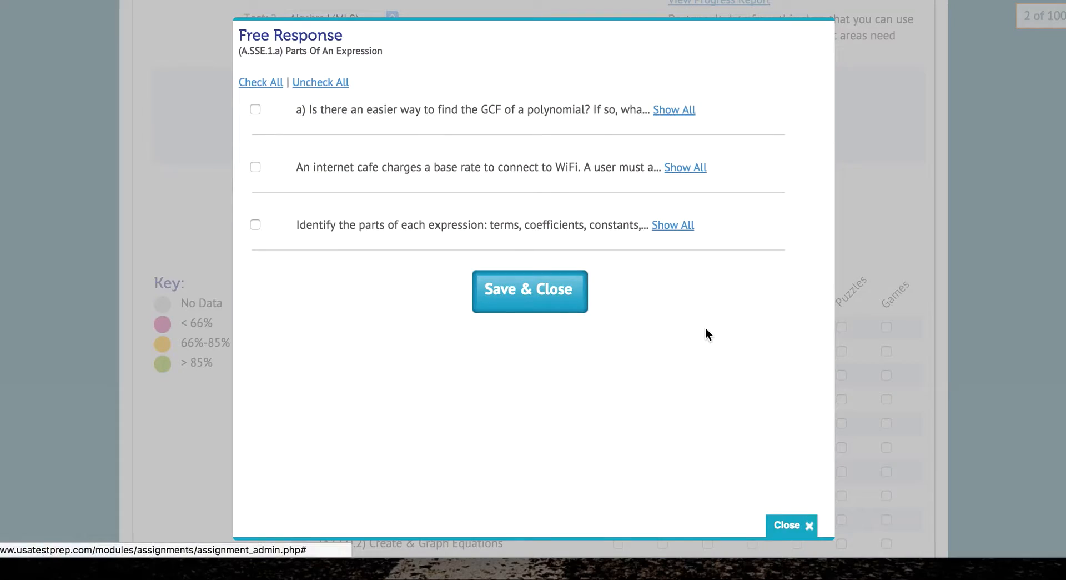
pyautogui.click(679, 112)
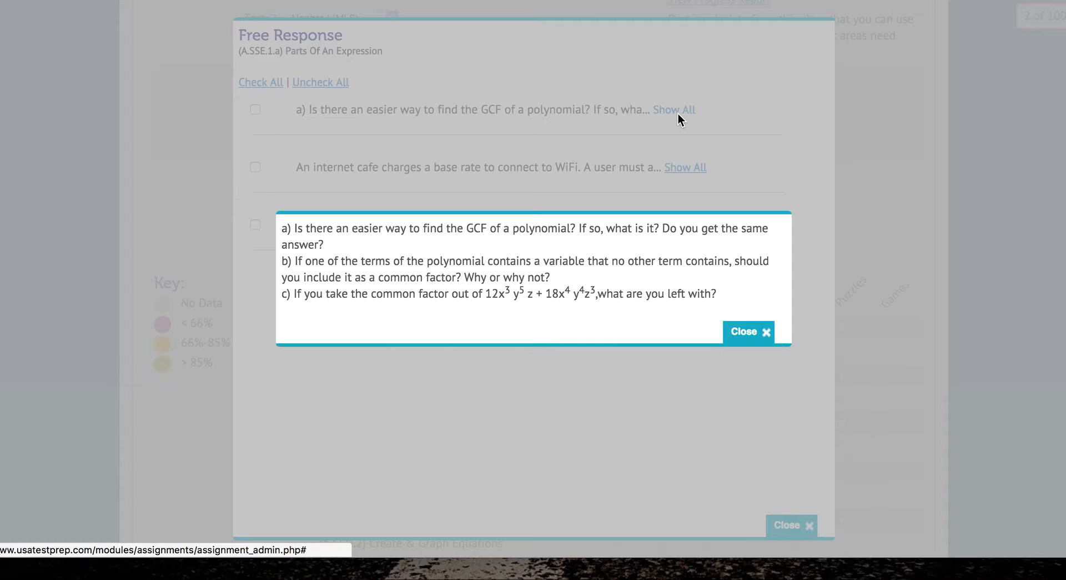
pyautogui.click(743, 331)
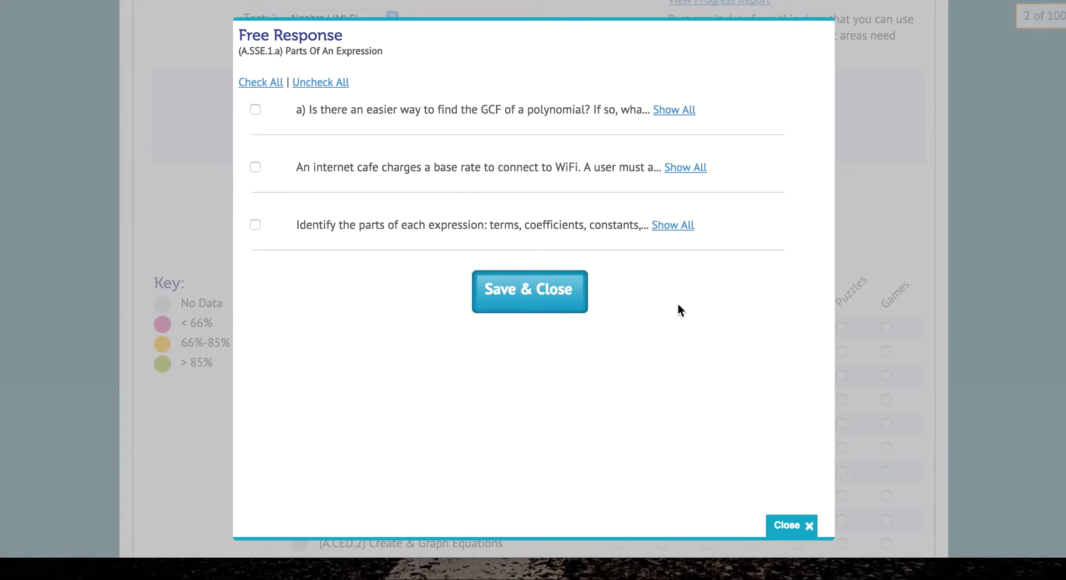
pyautogui.click(788, 527)
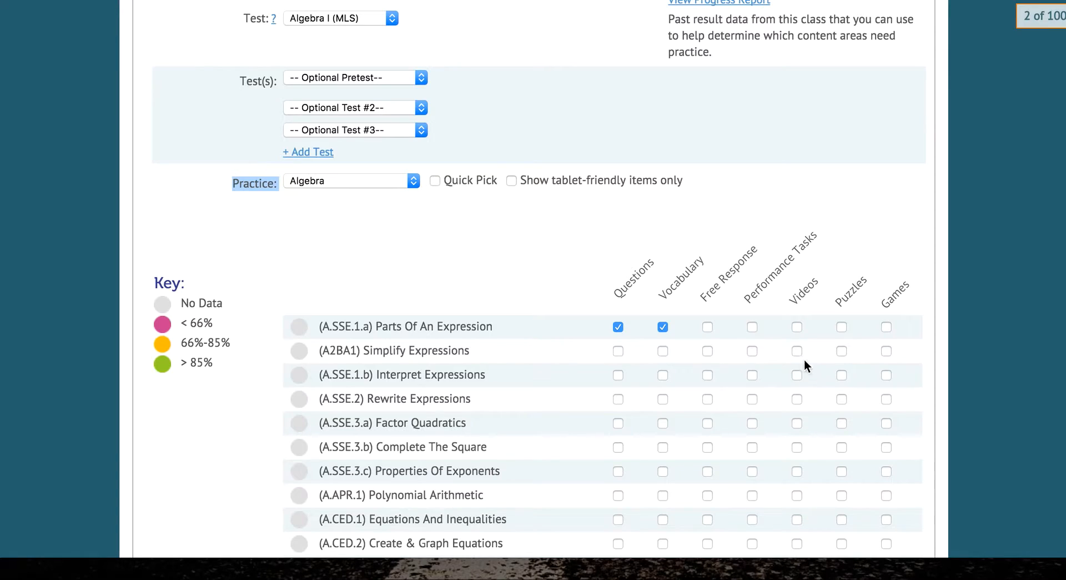
# Step: Add the Matching - Algebraic Terms and Matching - Expressions performance tasks for (A.SSE.1.a) Parts Of An Expression
pyautogui.click(753, 327)
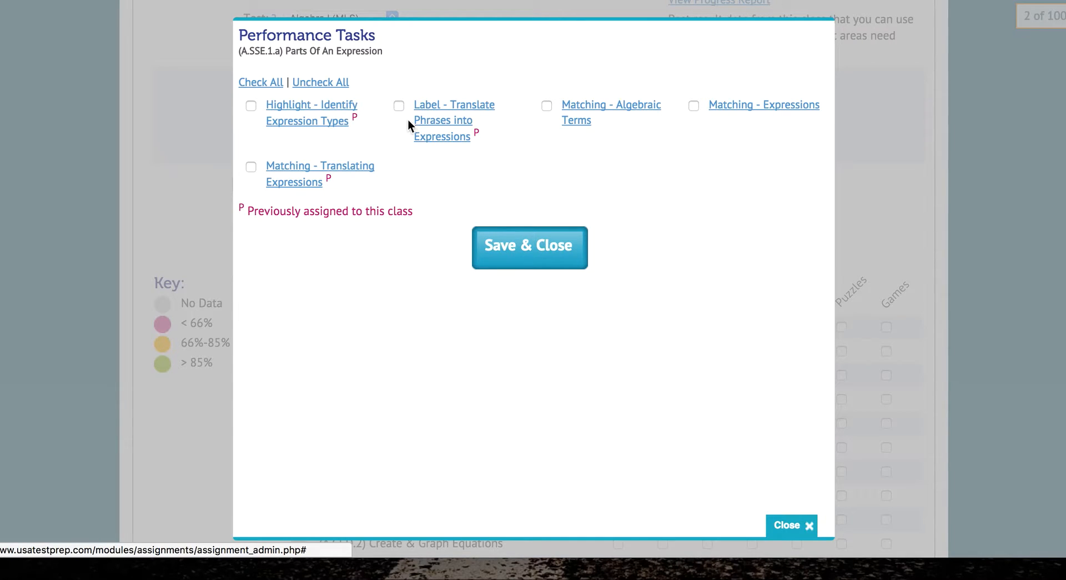
pyautogui.click(546, 106)
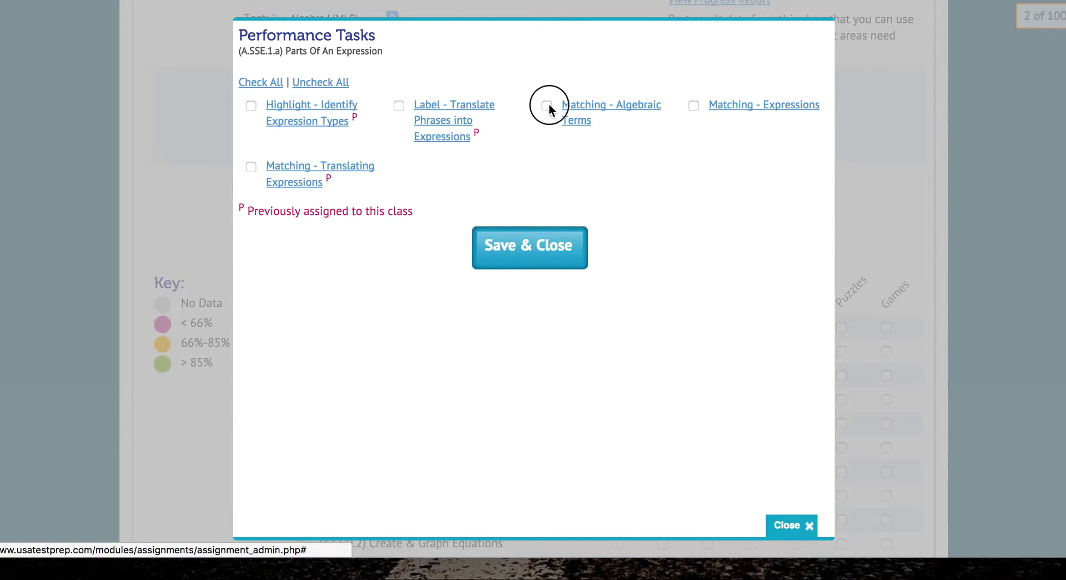
pyautogui.click(694, 107)
pyautogui.click(517, 261)
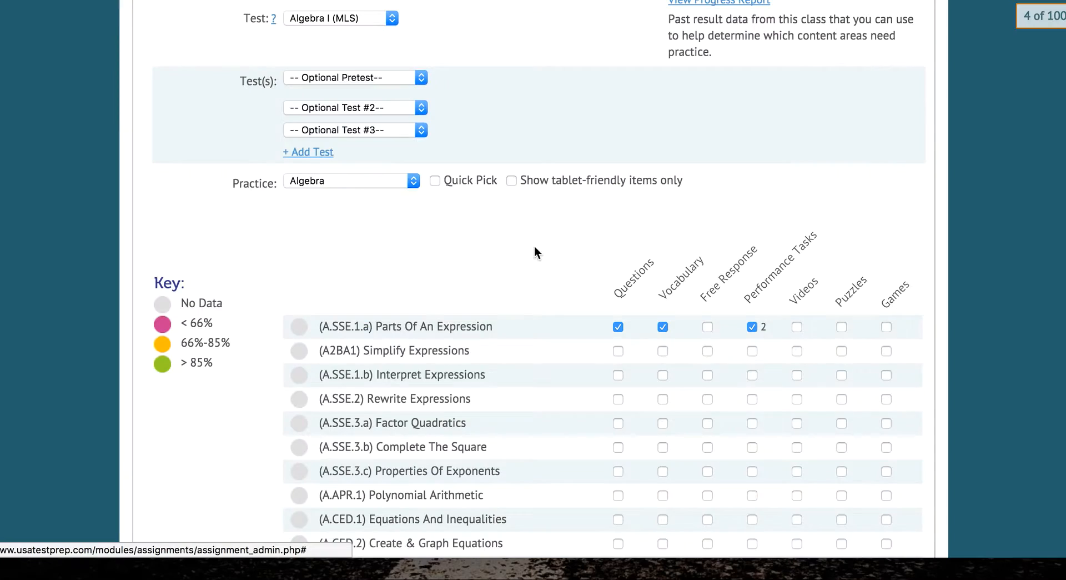
# Step: Add the Simplifying Expressions and Add/Subtract Linear Expressions videos for Parts Of An Expression
pyautogui.click(797, 327)
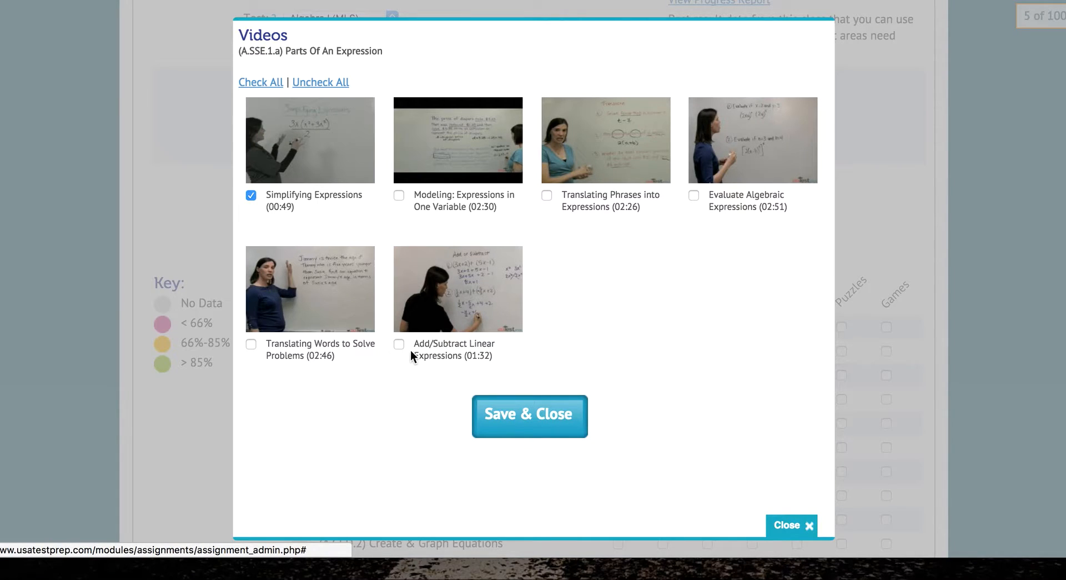
pyautogui.click(392, 343)
pyautogui.click(533, 411)
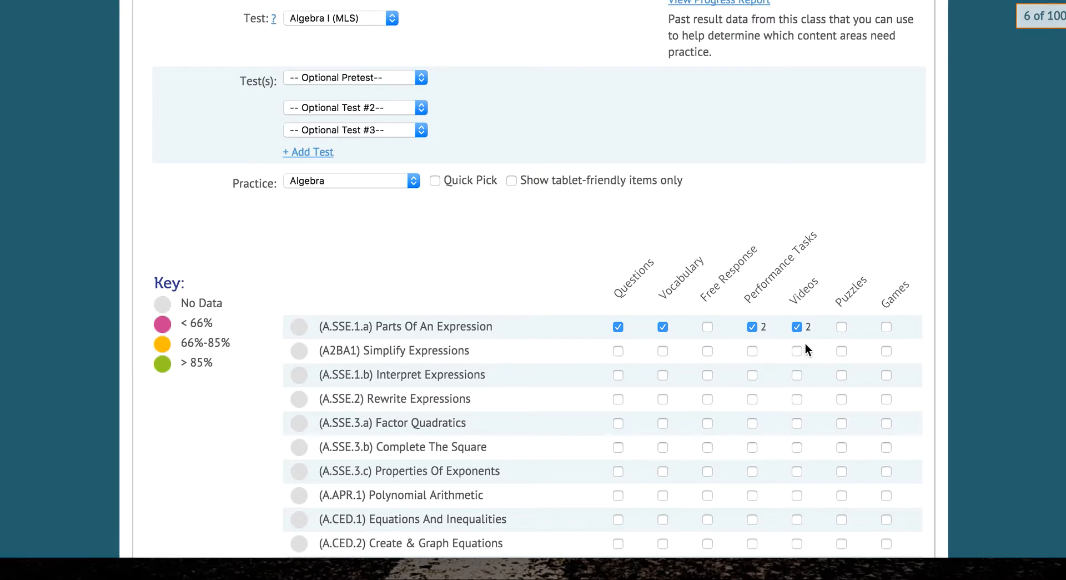
# Step: Add the Crossword #2 puzzle and the Naughty Chicken game for Parts Of An Expression
pyautogui.click(842, 328)
pyautogui.click(445, 106)
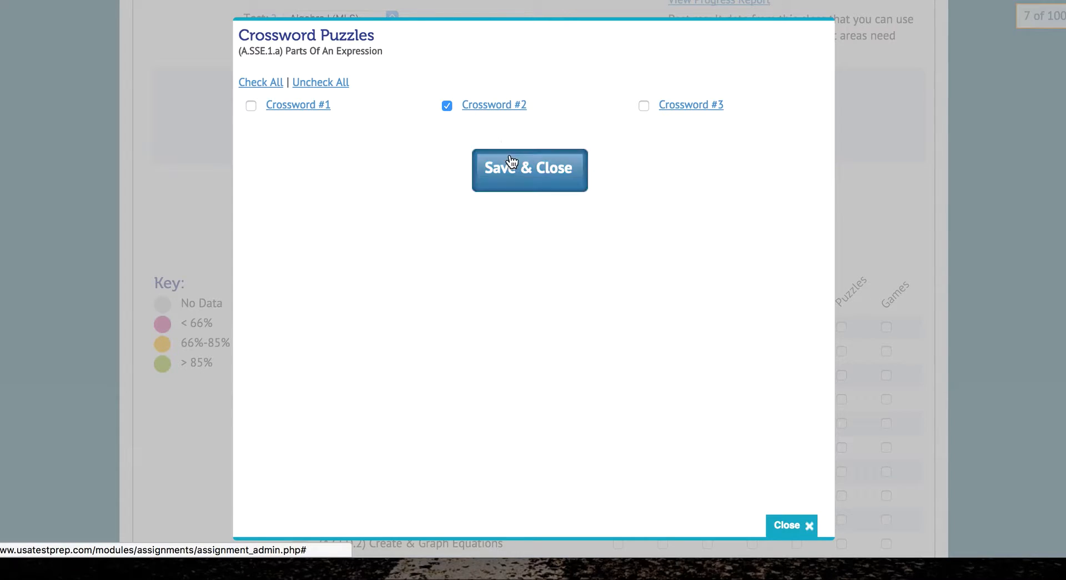
pyautogui.click(506, 165)
pyautogui.click(886, 327)
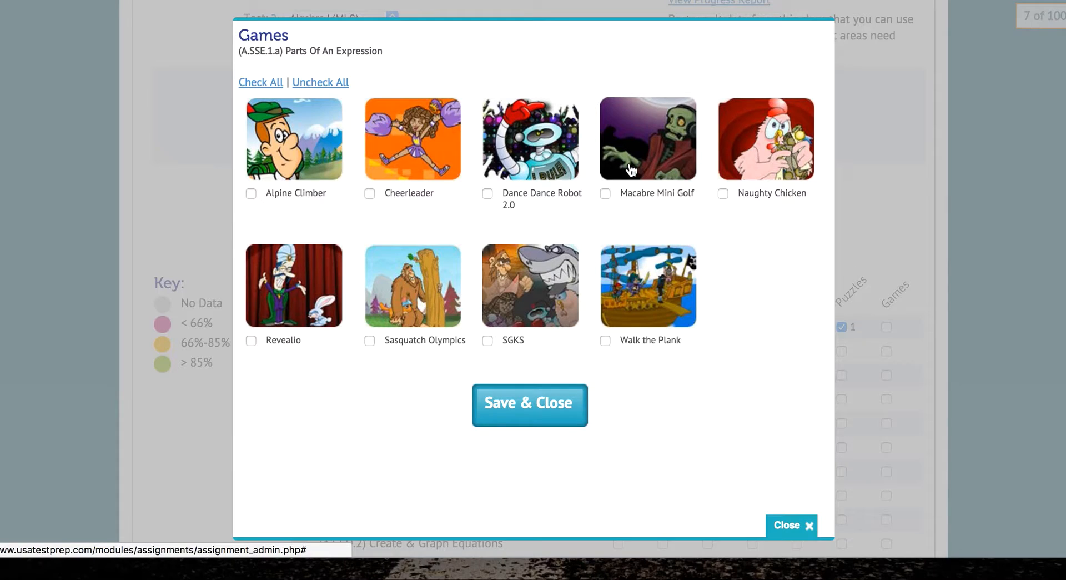
pyautogui.click(534, 418)
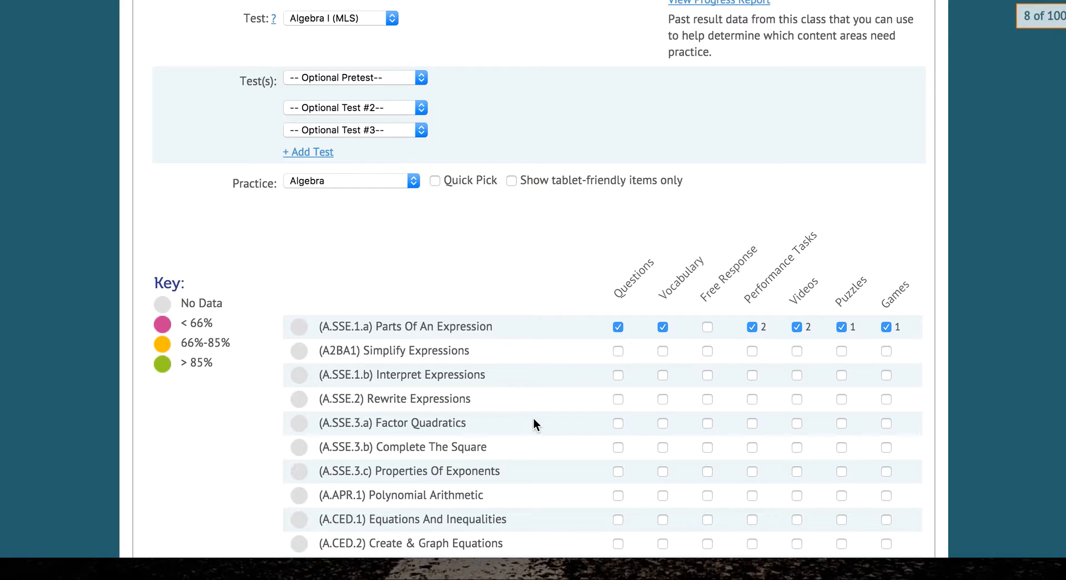
pyautogui.scroll(1, 533, 423)
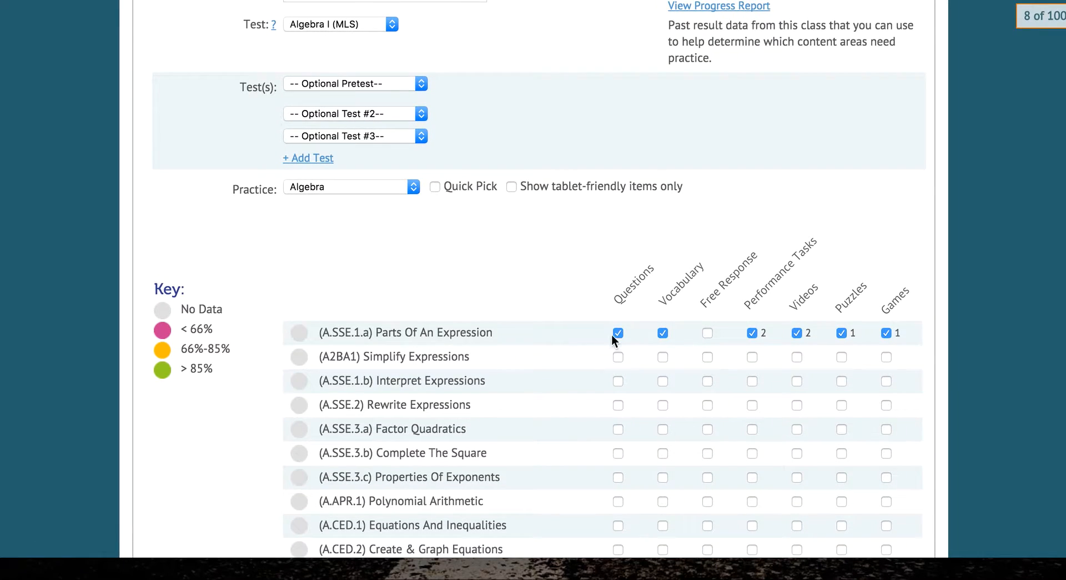
pyautogui.doubleClick(627, 292)
pyautogui.click(590, 338)
# Step: Add Questions and Vocabulary for (A.CED.1) Equations And Inequalities, Vocabulary for (A.CED.2) and (A3AA1), and Questions for (A.CED.3) Constraints And Systems
pyautogui.scroll(-5, 641, 417)
pyautogui.scroll(-1, 639, 408)
pyautogui.click(618, 320)
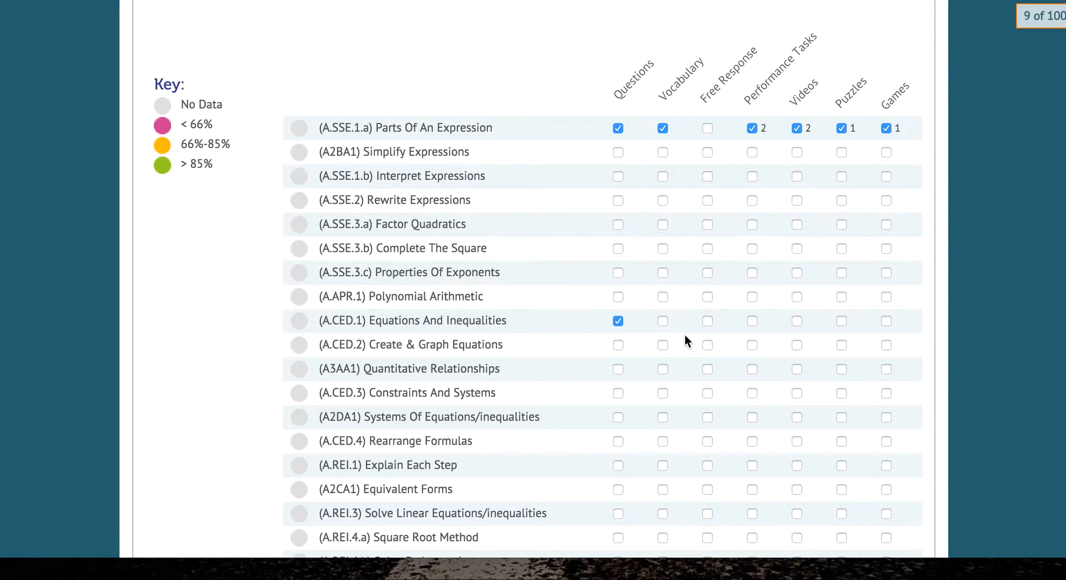
pyautogui.click(662, 322)
pyautogui.click(661, 345)
pyautogui.click(662, 369)
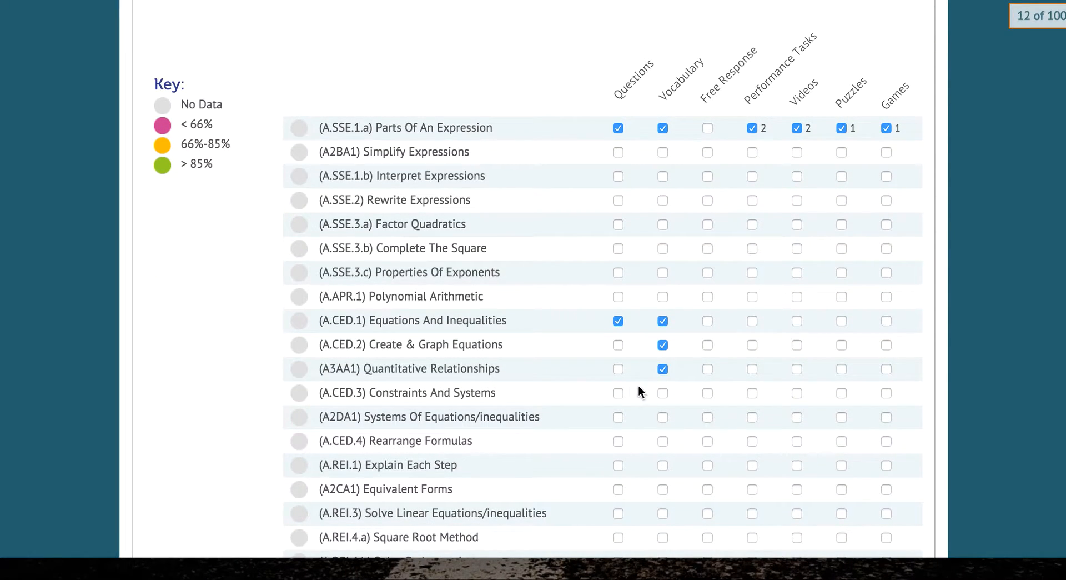
pyautogui.click(618, 393)
# Step: Add another practice section below the Algebra standards and choose the Statistics and Probability strand
pyautogui.scroll(-12, 636, 458)
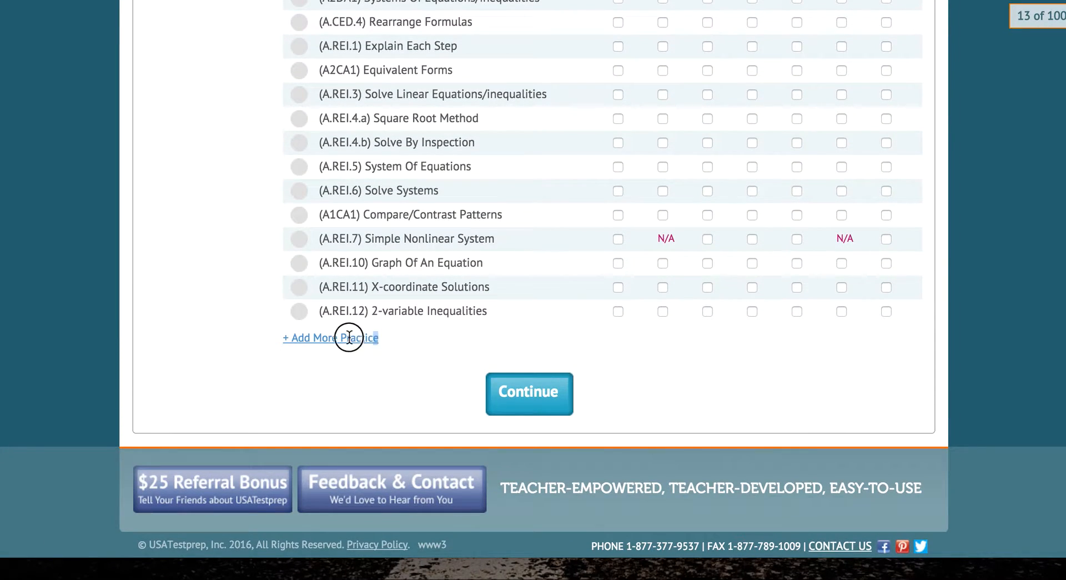
pyautogui.click(333, 338)
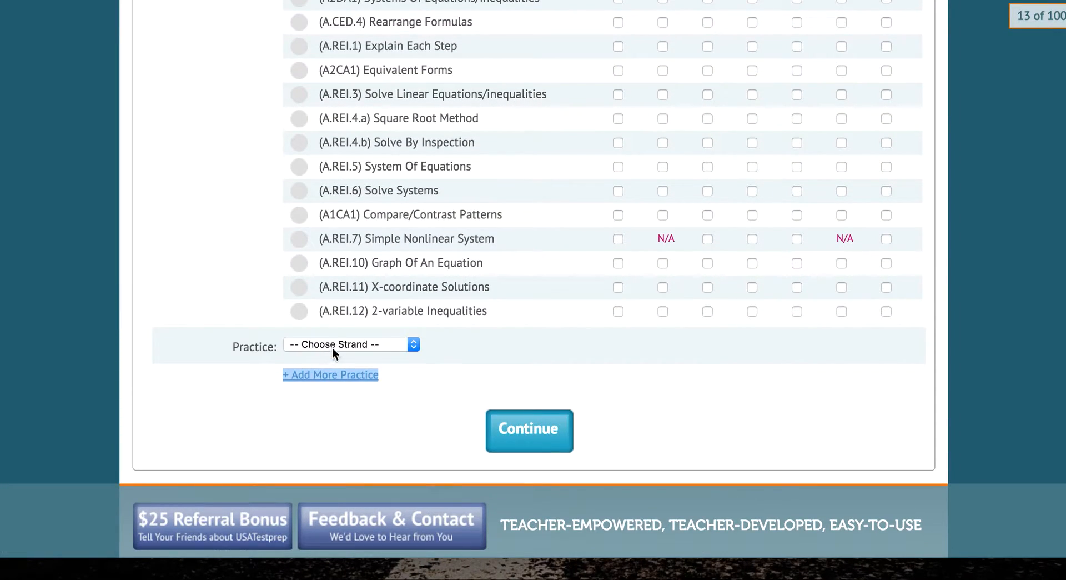
pyautogui.click(331, 348)
pyautogui.click(348, 399)
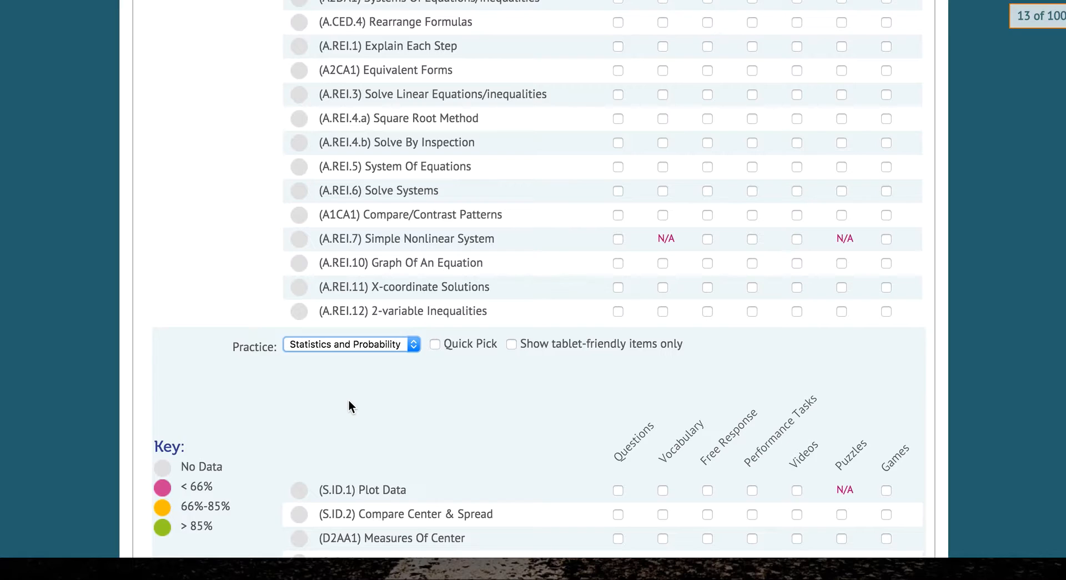
# Step: Continue to the assignment settings without selecting any Statistics and Probability items
pyautogui.click(1023, 16)
pyautogui.moveTo(1023, 16); pyautogui.dragTo(1031, 16)
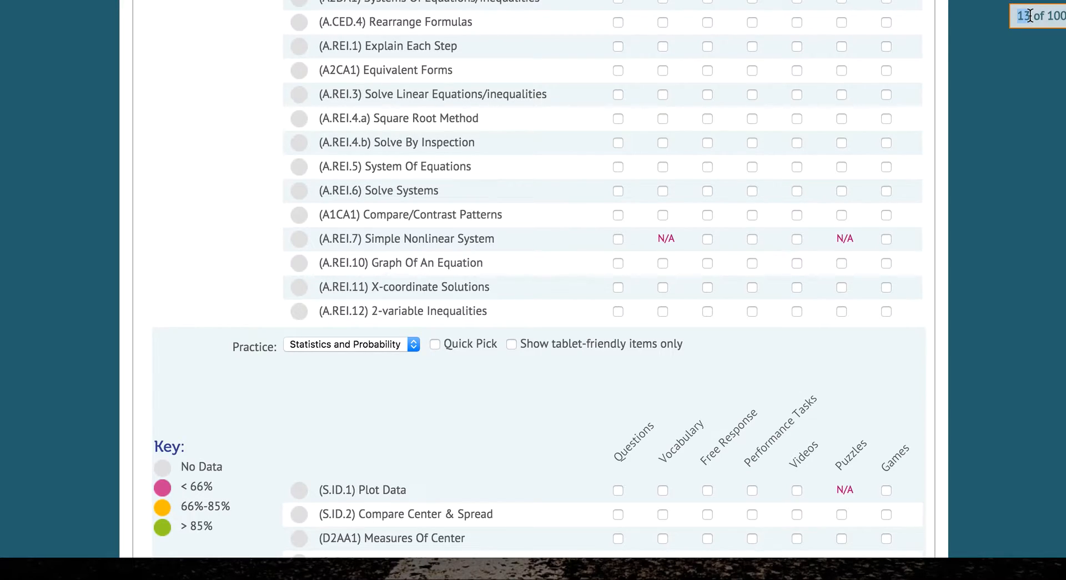
pyautogui.click(1009, 123)
pyautogui.scroll(-10, 535, 309)
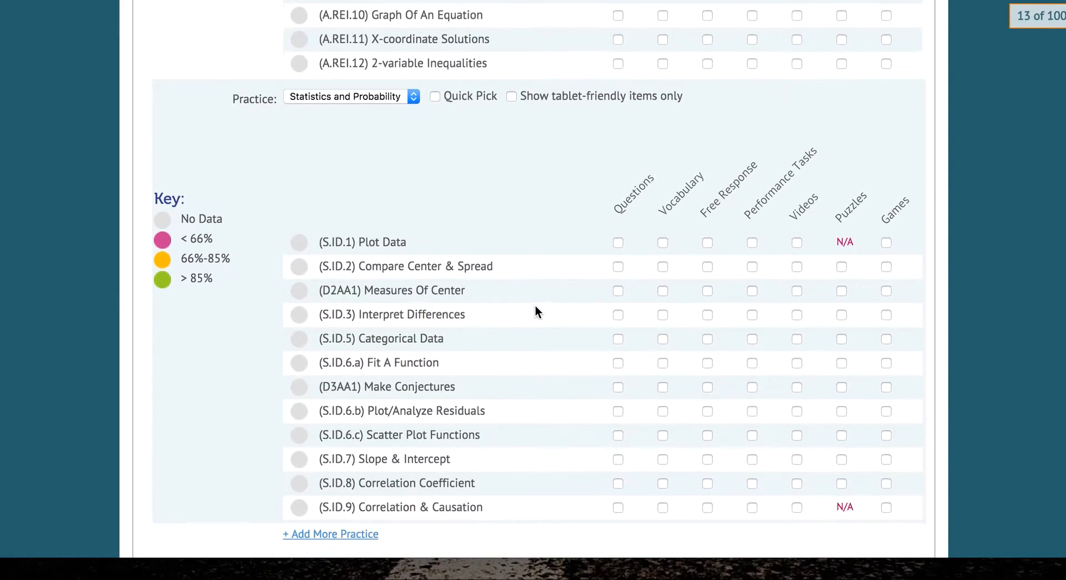
pyautogui.click(523, 394)
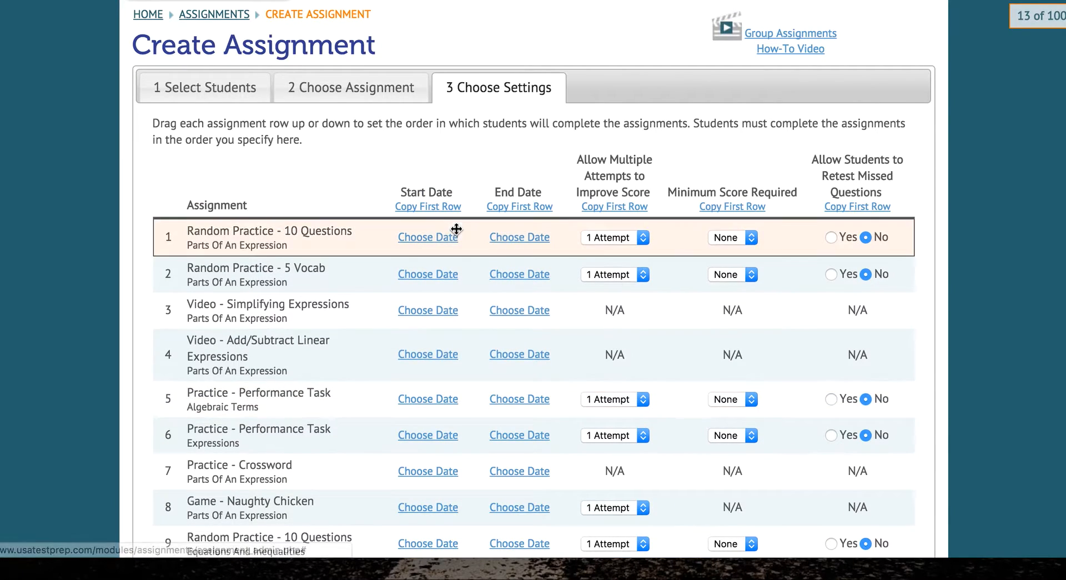
# Step: Set the first row's start date to 08/09/2016 and end date to 08/19/2016, and copy both dates to all rows
pyautogui.scroll(-3, 452, 228)
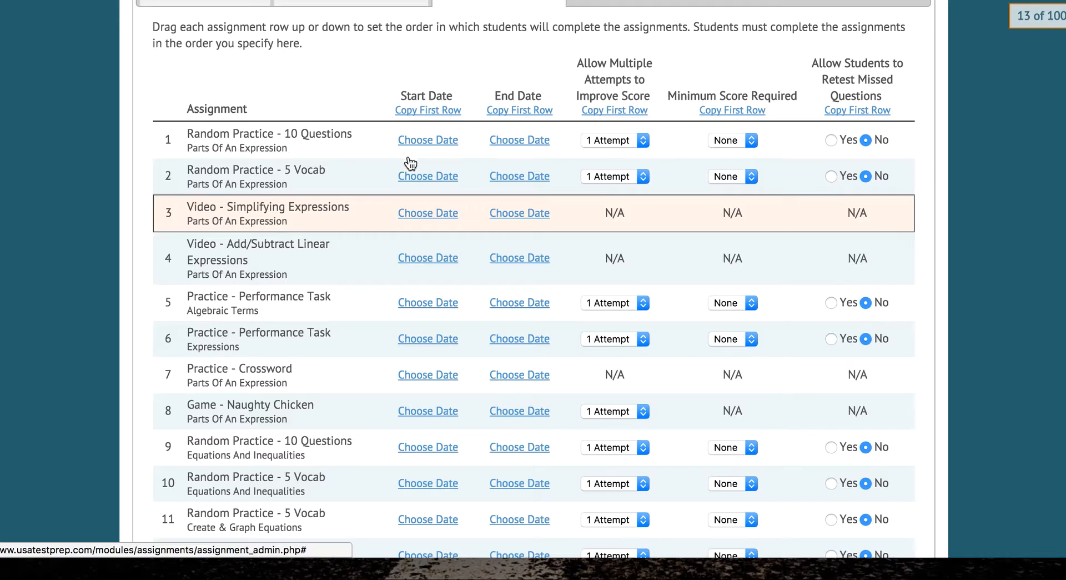
pyautogui.scroll(-1, 419, 140)
pyautogui.click(424, 134)
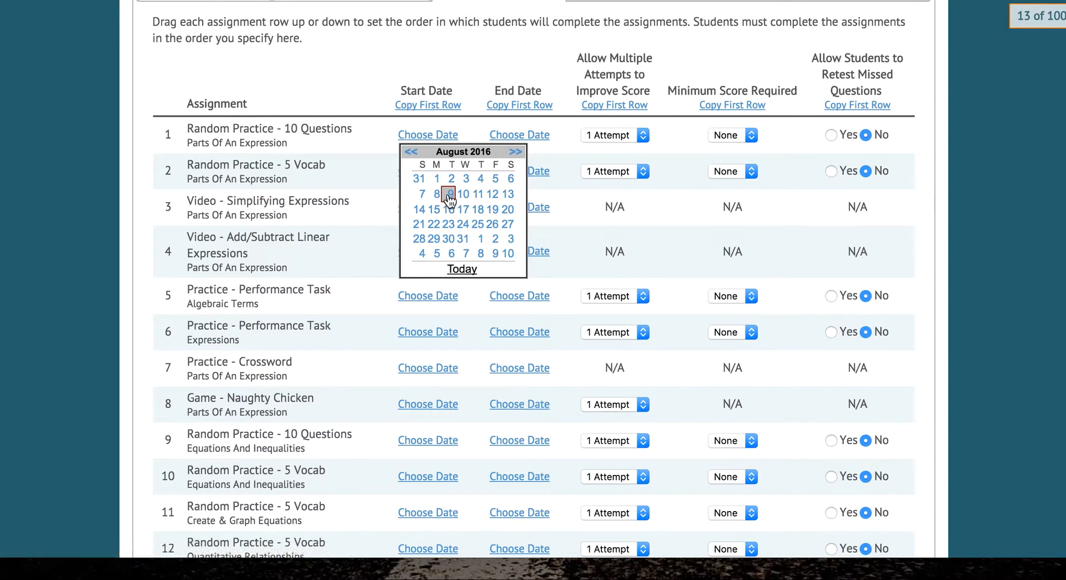
pyautogui.click(450, 193)
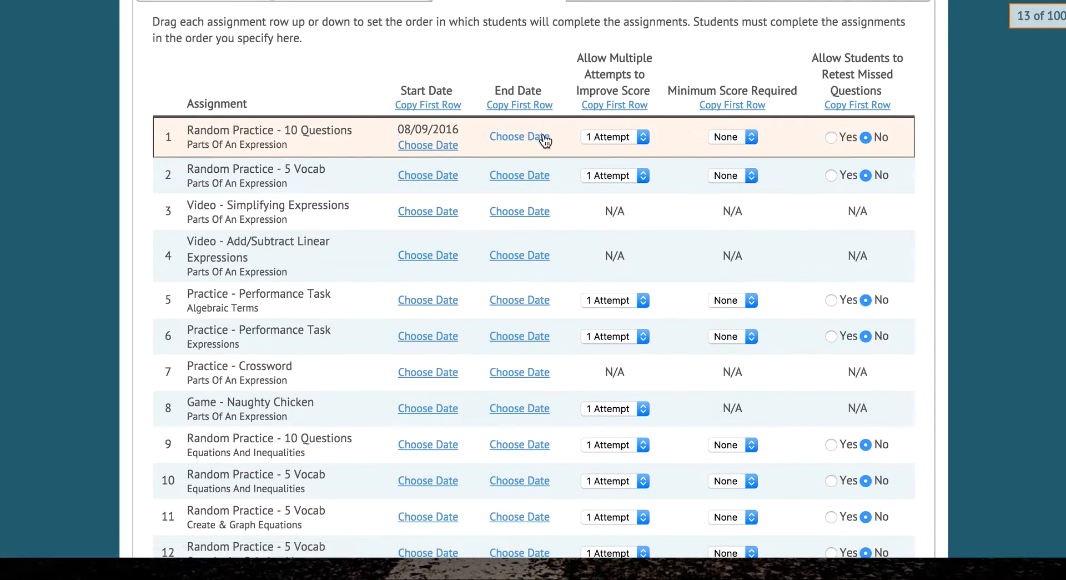
pyautogui.click(511, 137)
pyautogui.click(493, 216)
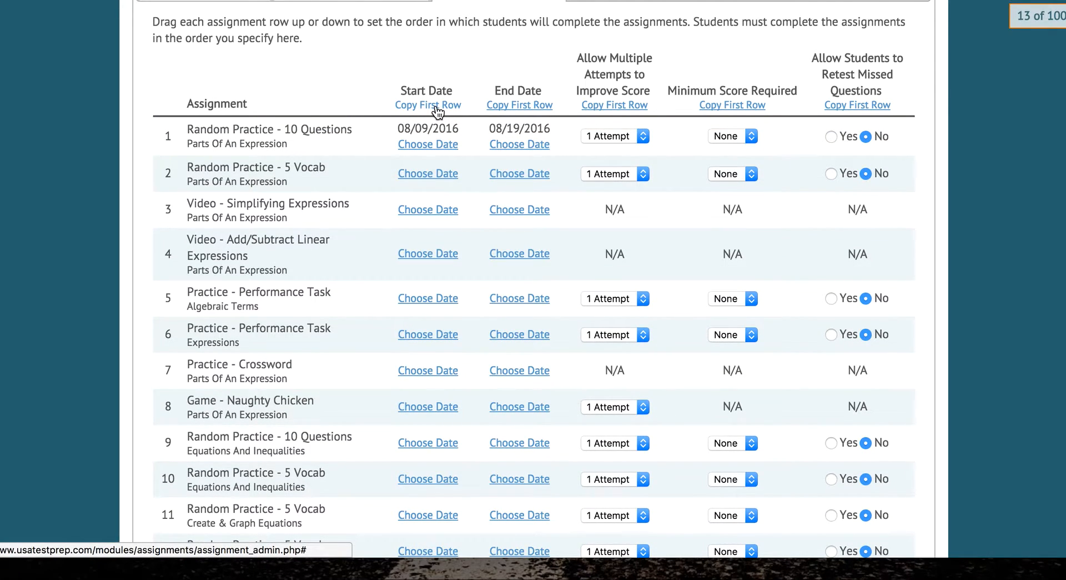
pyautogui.click(438, 105)
pyautogui.click(517, 105)
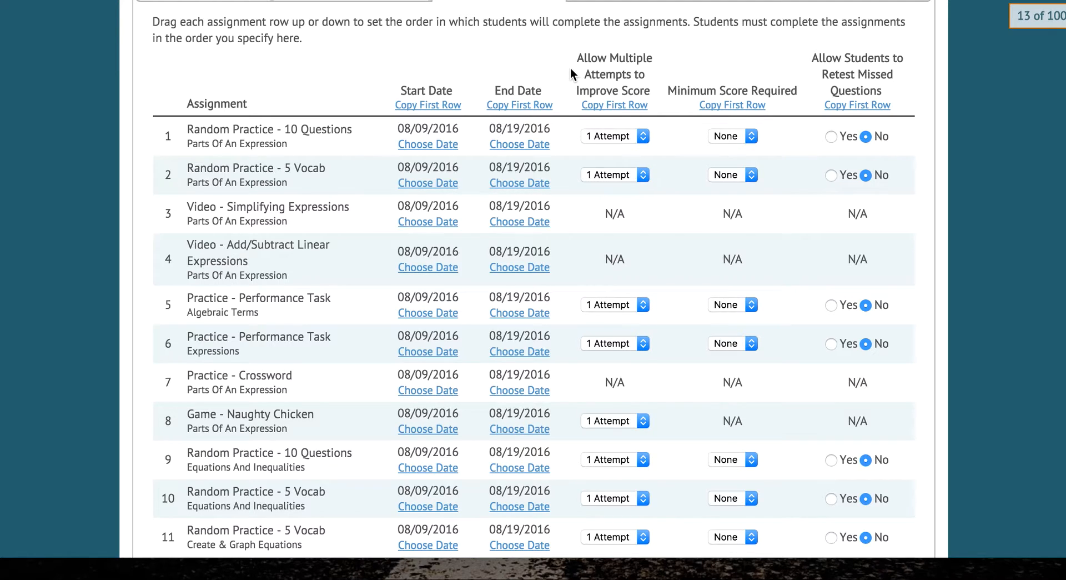
# Step: Look through the multiple-attempt options for the first assignment row without changing the setting
pyautogui.moveTo(577, 58); pyautogui.dragTo(656, 86)
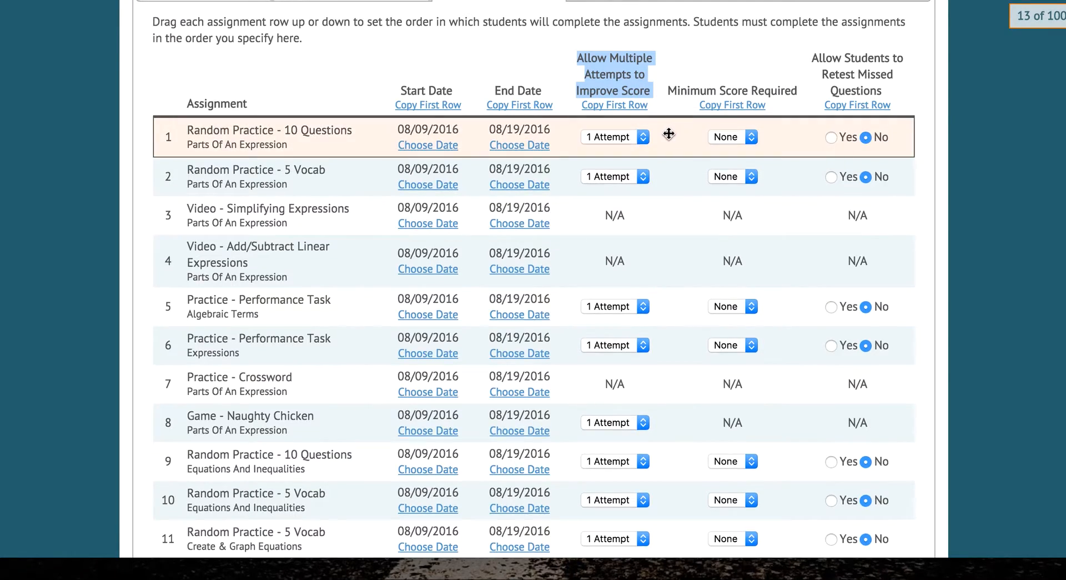
pyautogui.click(615, 137)
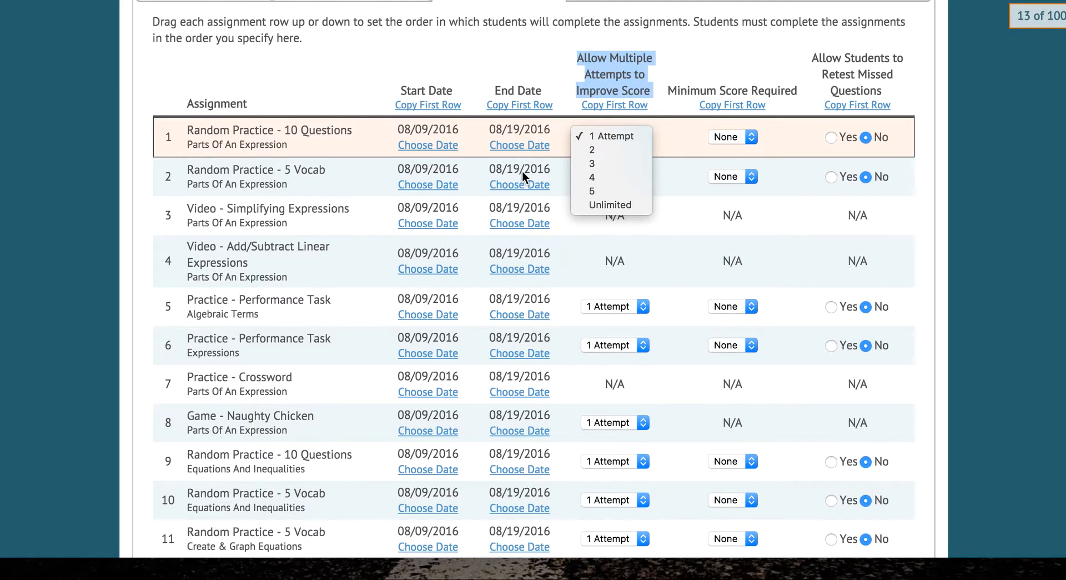
pyautogui.click(847, 62)
# Step: Allow students to retest missed questions in the first row's Parts Of An Expression practice
pyautogui.moveTo(811, 59); pyautogui.dragTo(912, 96)
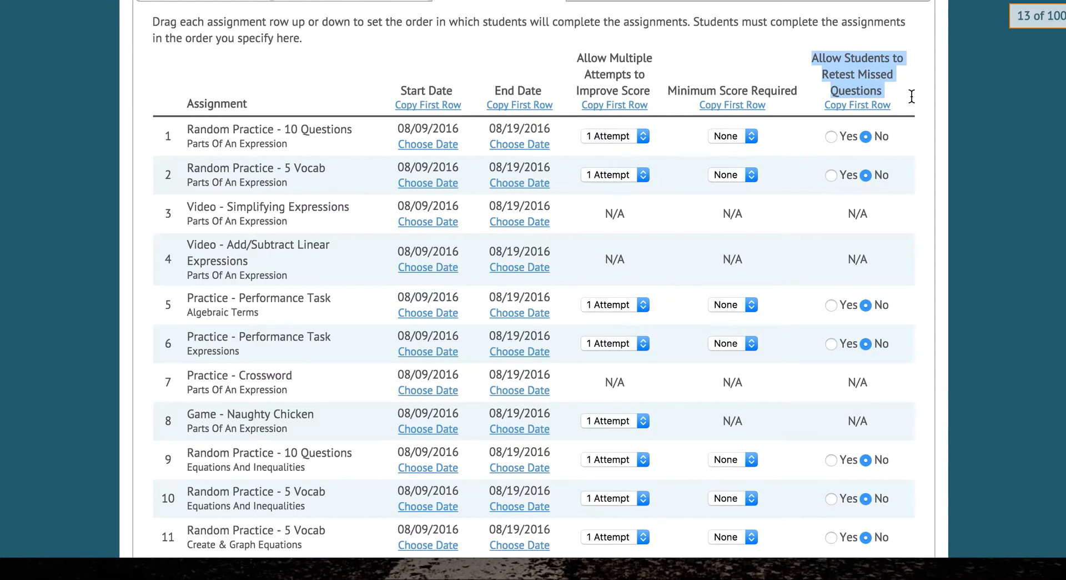
pyautogui.click(833, 137)
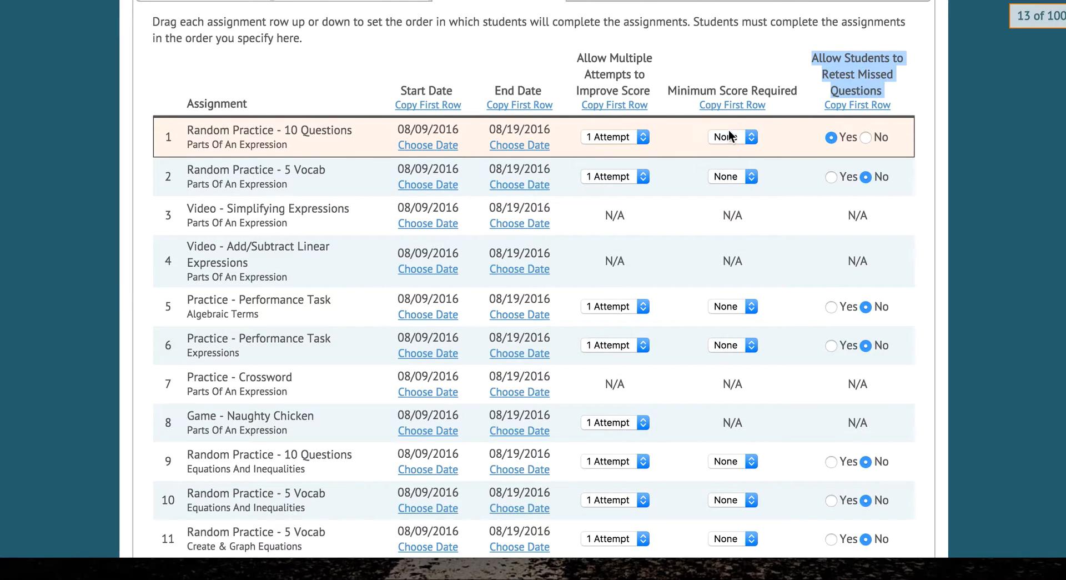
# Step: Require a minimum score of 80% for the first row's 10-question practice and acknowledge the notice
pyautogui.moveTo(667, 89); pyautogui.dragTo(749, 85)
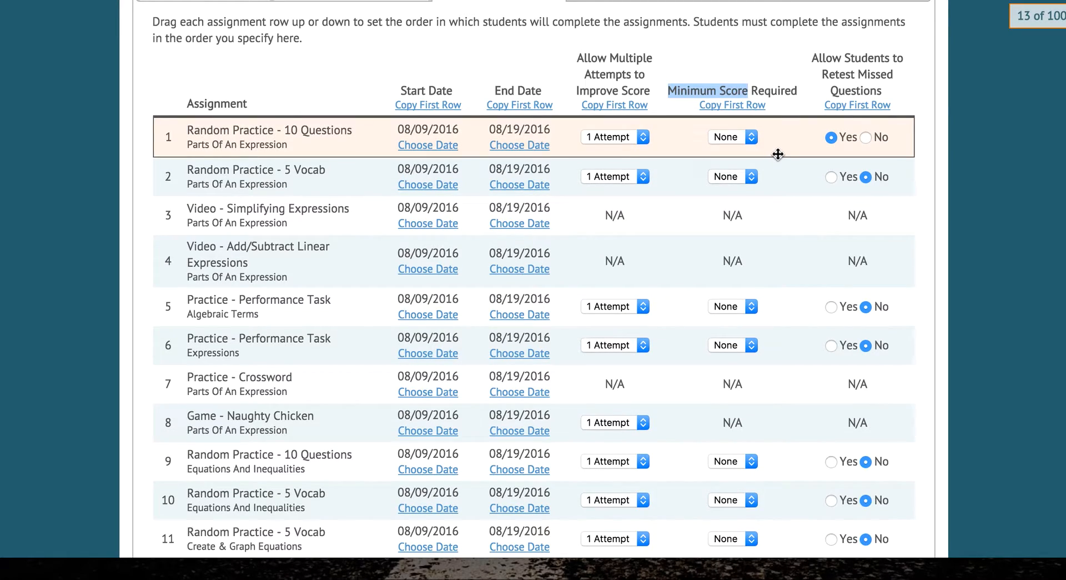
pyautogui.click(736, 141)
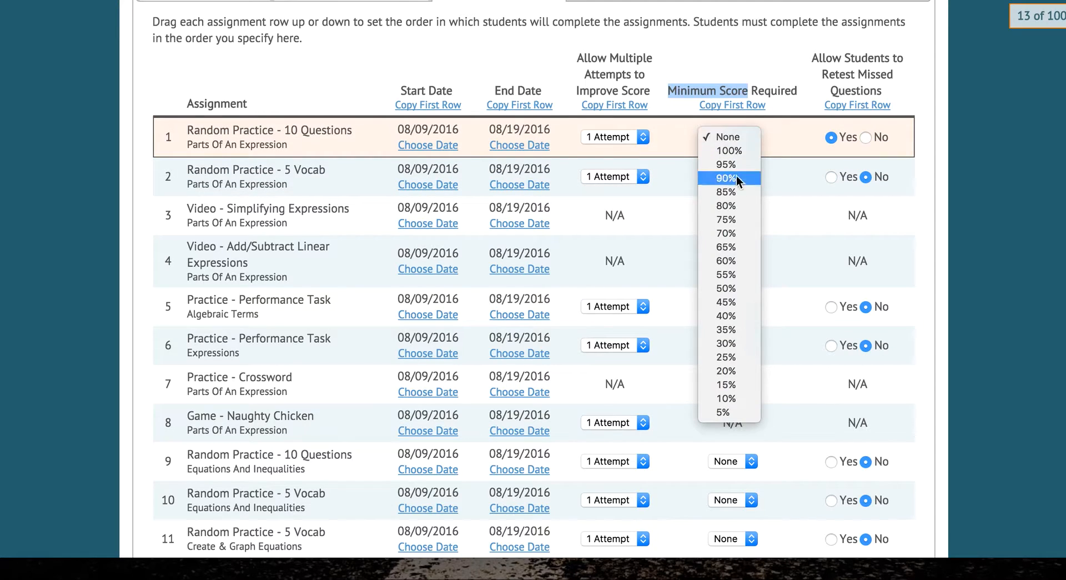
pyautogui.click(736, 204)
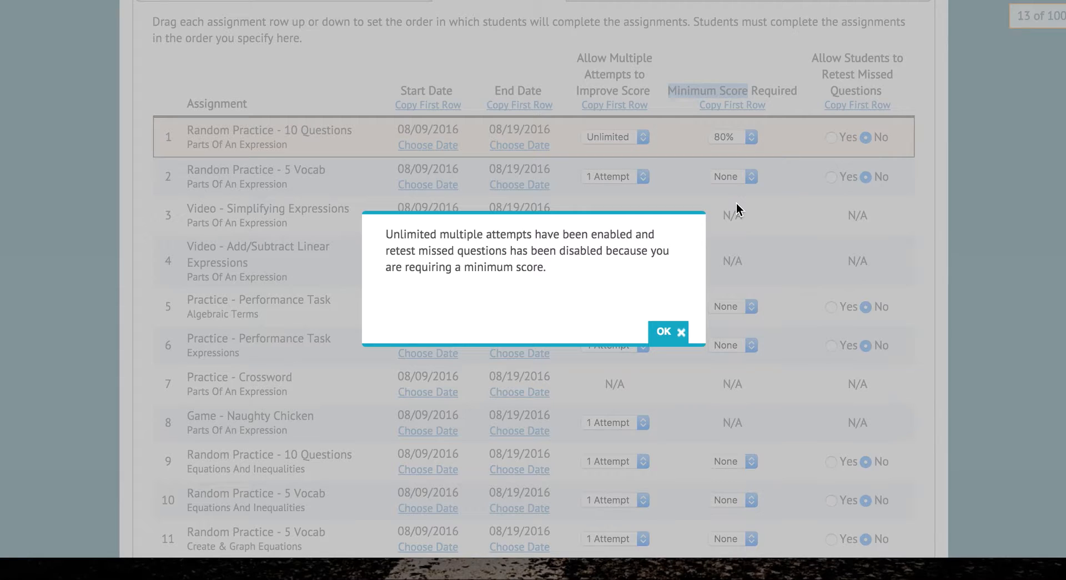
pyautogui.click(674, 335)
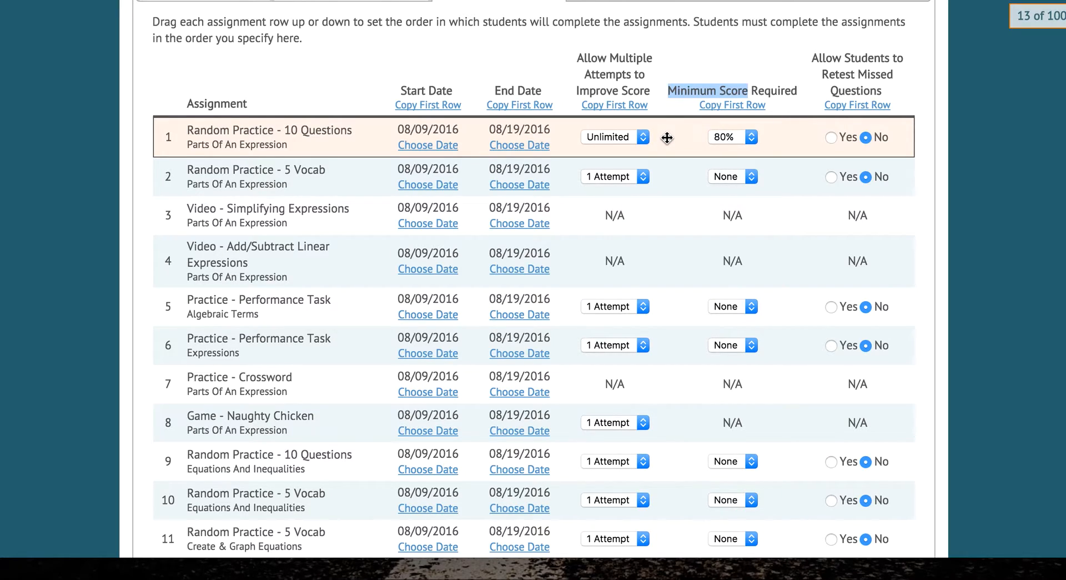
pyautogui.click(668, 111)
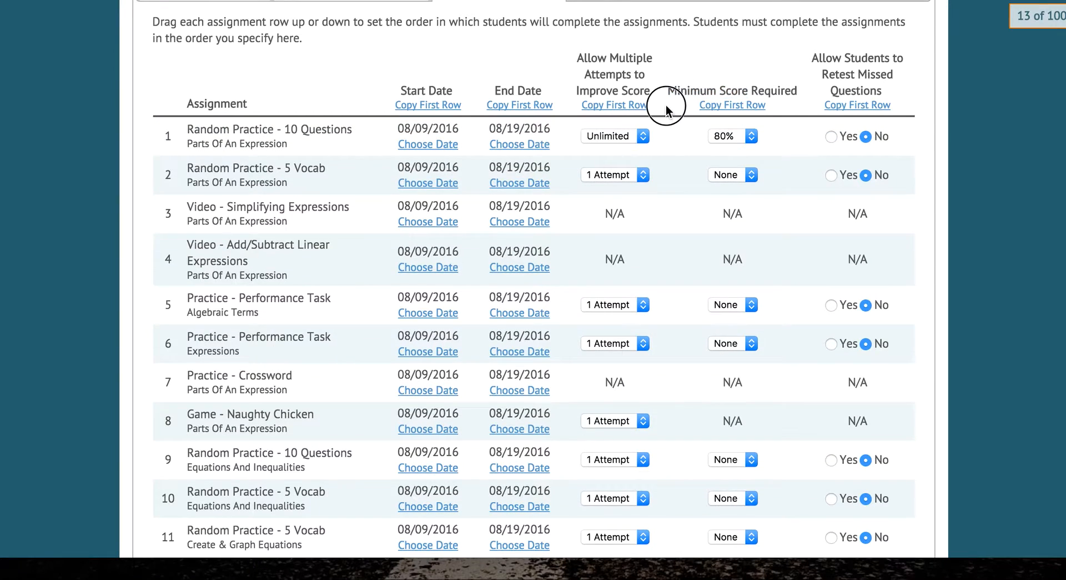
# Step: Allow 4 attempts for the Algebraic Terms performance task and retesting of missed questions for the 10-question Equations And Inequalities practice
pyautogui.scroll(-5, 680, 241)
pyautogui.click(621, 142)
pyautogui.click(616, 179)
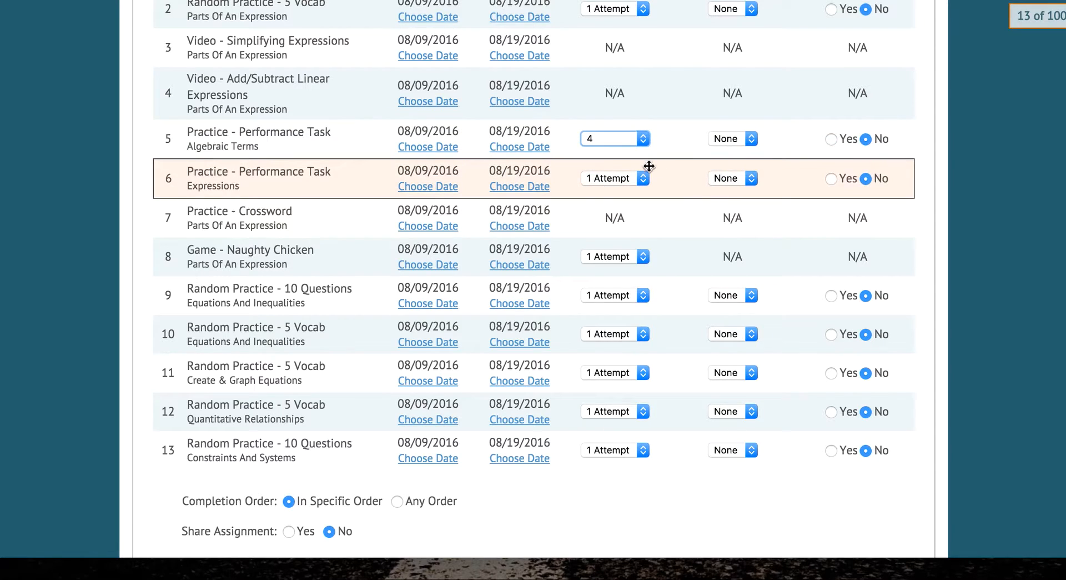
pyautogui.click(832, 297)
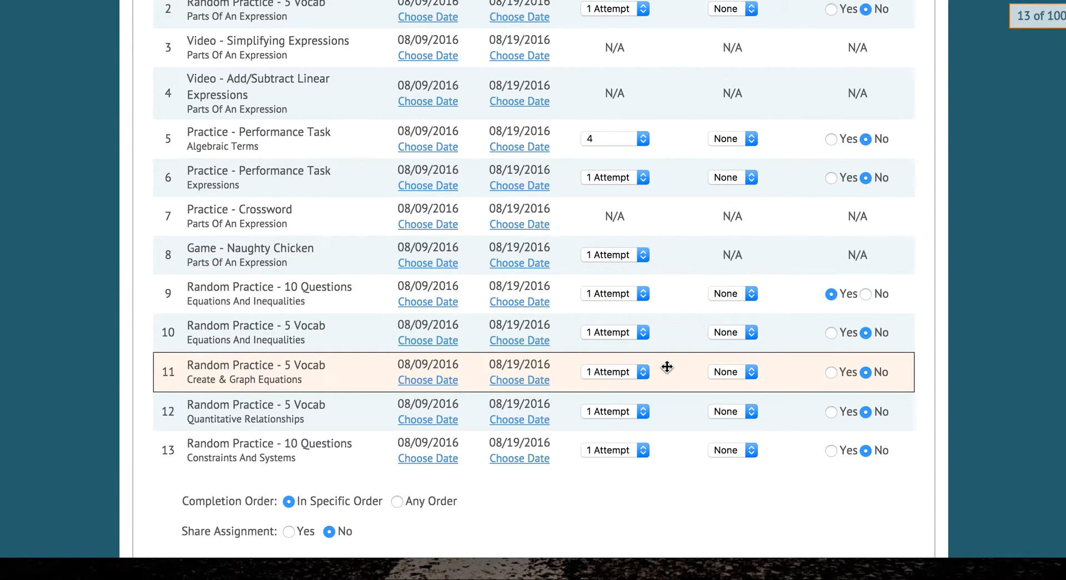
# Step: Choose In Specific Order as the assignment's completion order
pyautogui.scroll(-2, 594, 368)
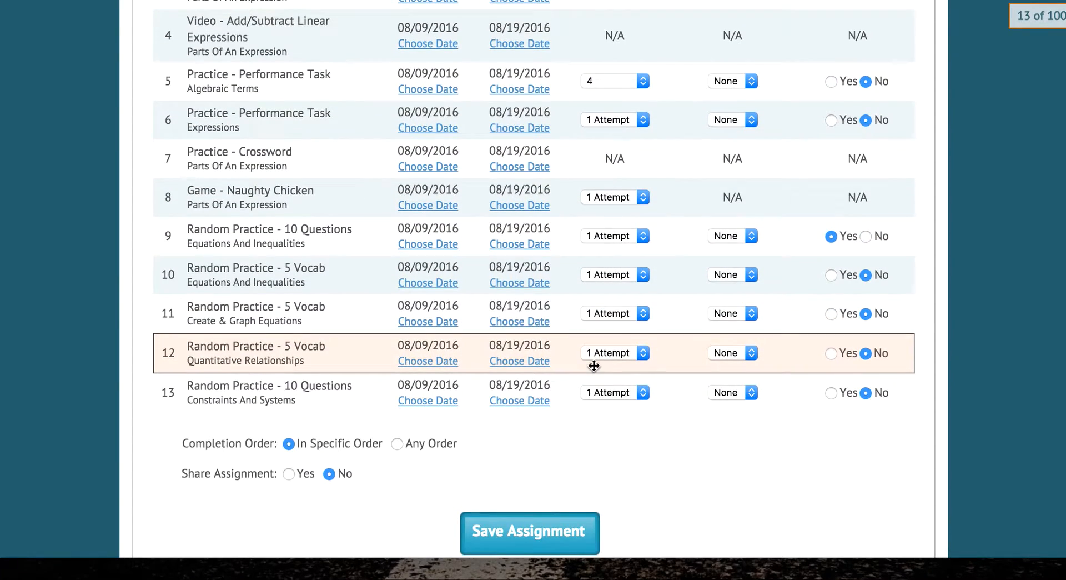
pyautogui.click(289, 442)
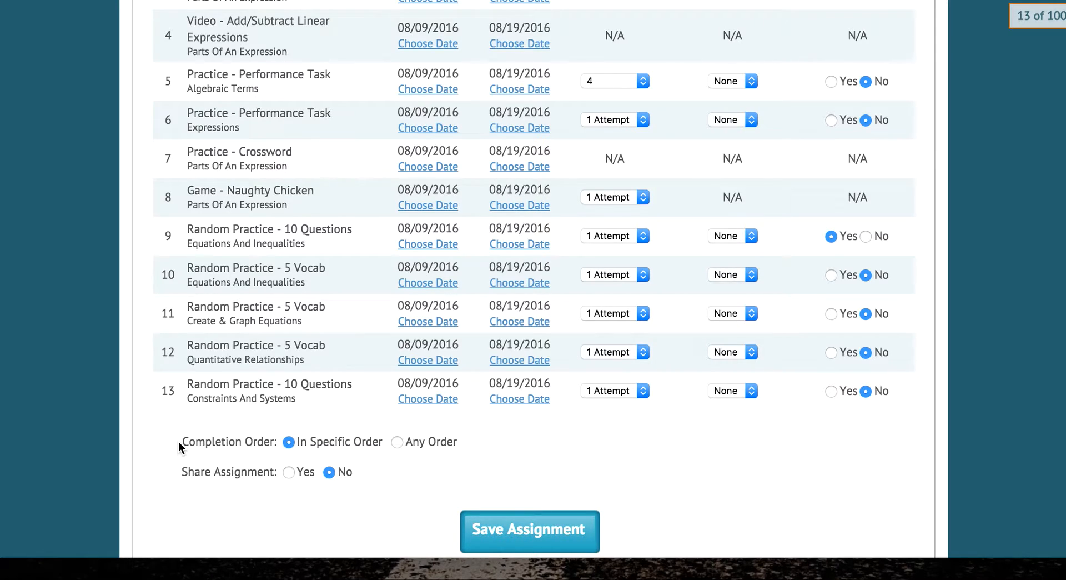
# Step: Move the Add/Subtract Linear Expressions video to row 1 and the Simplifying Expressions video to row 3 of the assignment order
pyautogui.scroll(6, 461, 280)
pyautogui.scroll(-3, 462, 287)
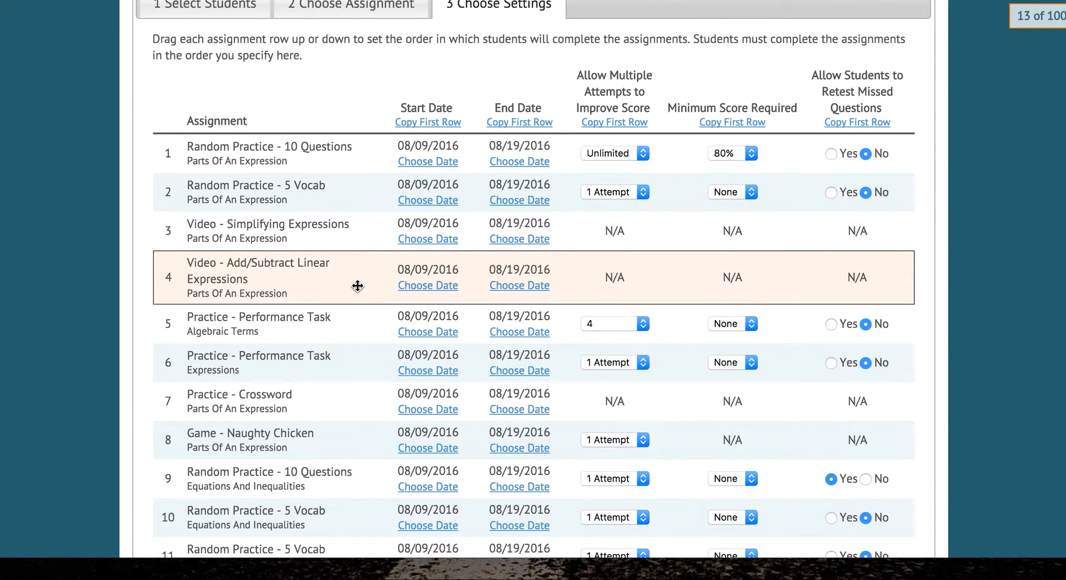
pyautogui.scroll(-1, 358, 286)
pyautogui.moveTo(359, 286); pyautogui.dragTo(357, 161)
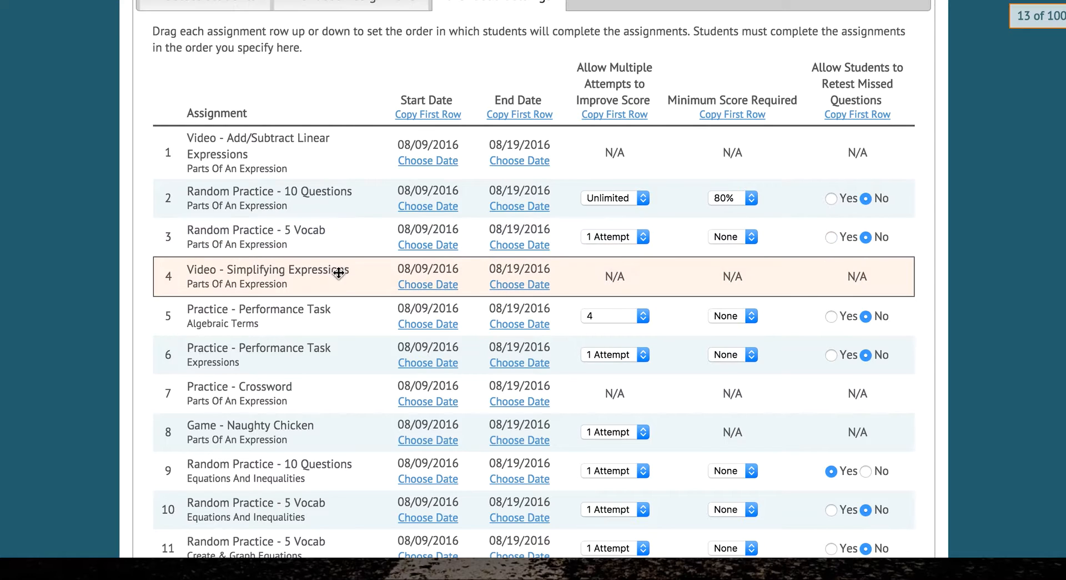
pyautogui.moveTo(346, 273); pyautogui.dragTo(344, 244)
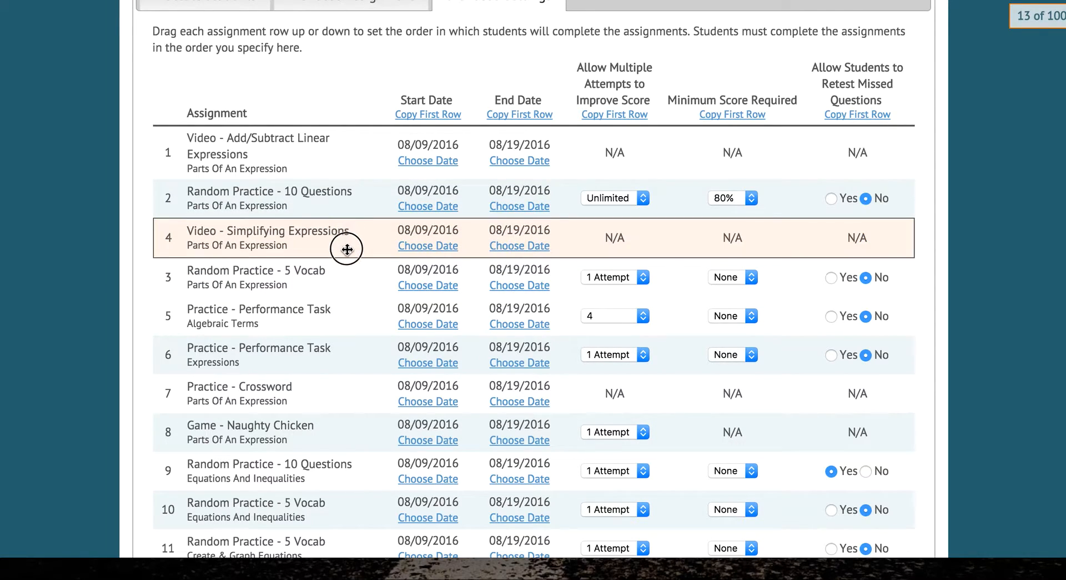
# Step: Reorder the rows: 10-question Constraints And Systems fourth, 10-question Equations And Inequalities seventh, the crossword twelfth and Naughty Chicken last
pyautogui.scroll(-2, 327, 433)
pyautogui.scroll(-6, 340, 344)
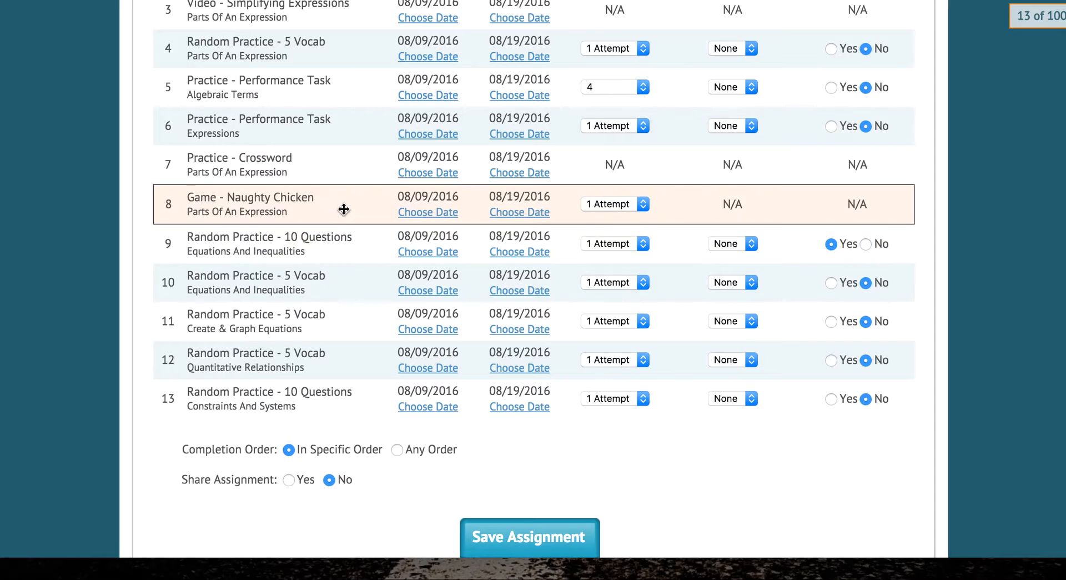
pyautogui.moveTo(343, 209); pyautogui.dragTo(345, 406)
pyautogui.moveTo(361, 371); pyautogui.dragTo(356, 56)
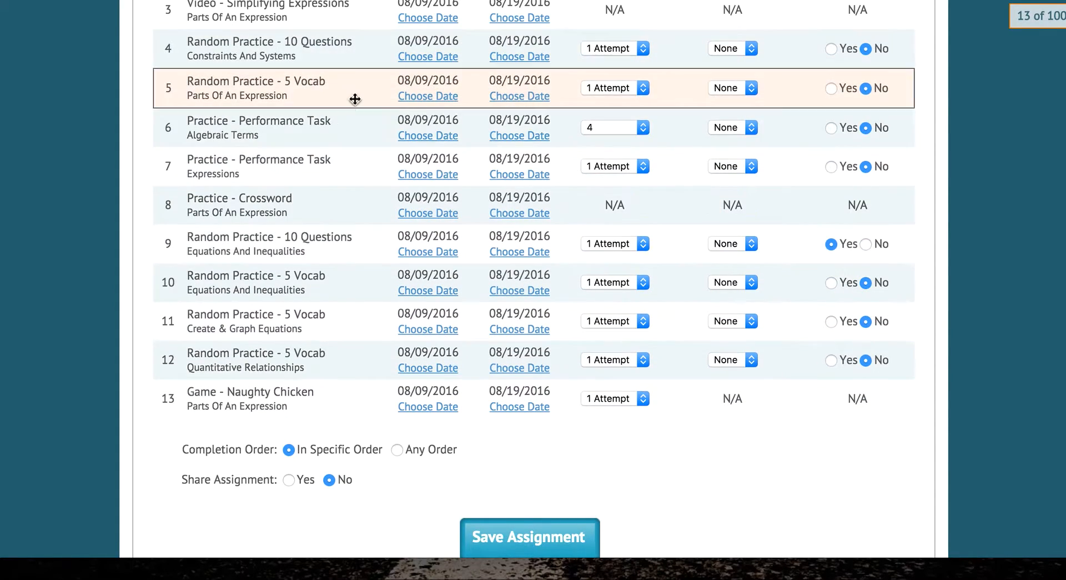
pyautogui.moveTo(352, 240); pyautogui.dragTo(335, 164)
pyautogui.moveTo(331, 241); pyautogui.dragTo(333, 350)
# Step: Set Share Assignment to Yes and save the assignment group
pyautogui.scroll(-2, 437, 385)
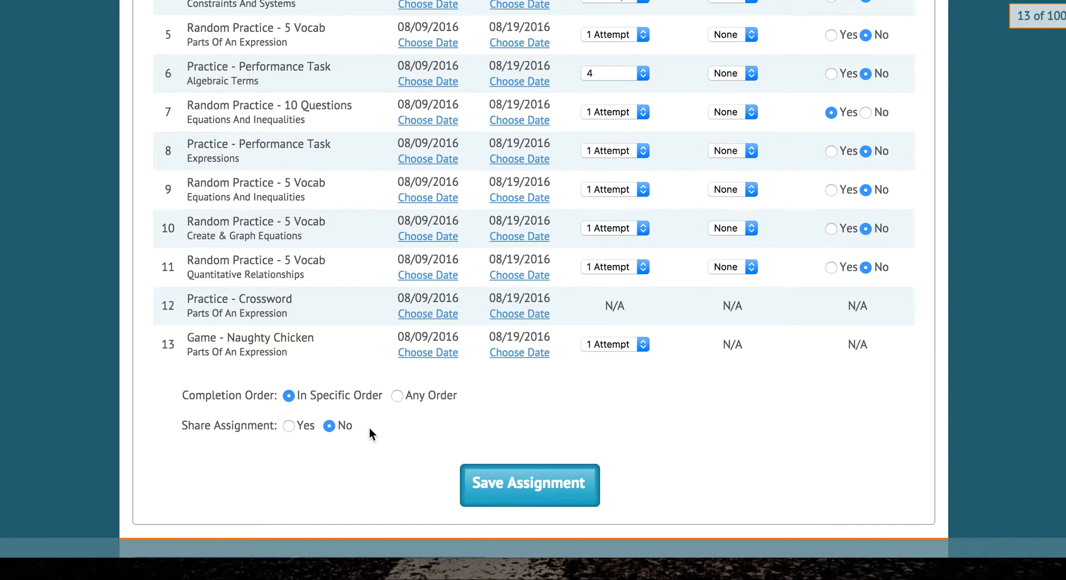
pyautogui.click(288, 425)
pyautogui.click(542, 477)
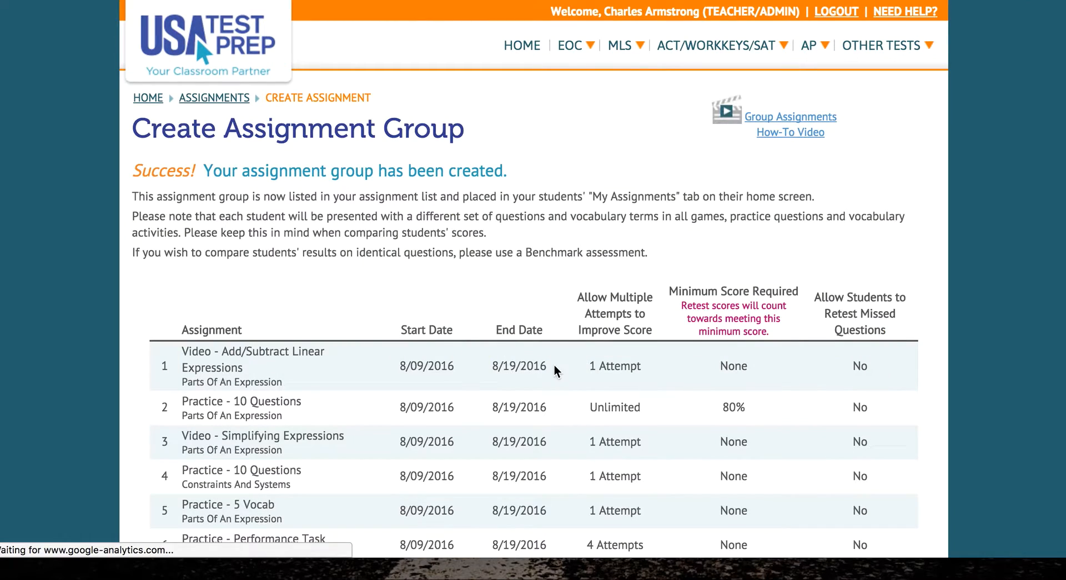
# Step: Review the created group's summary and return to the list of created assignments
pyautogui.scroll(-5, 554, 364)
pyautogui.scroll(-3, 554, 365)
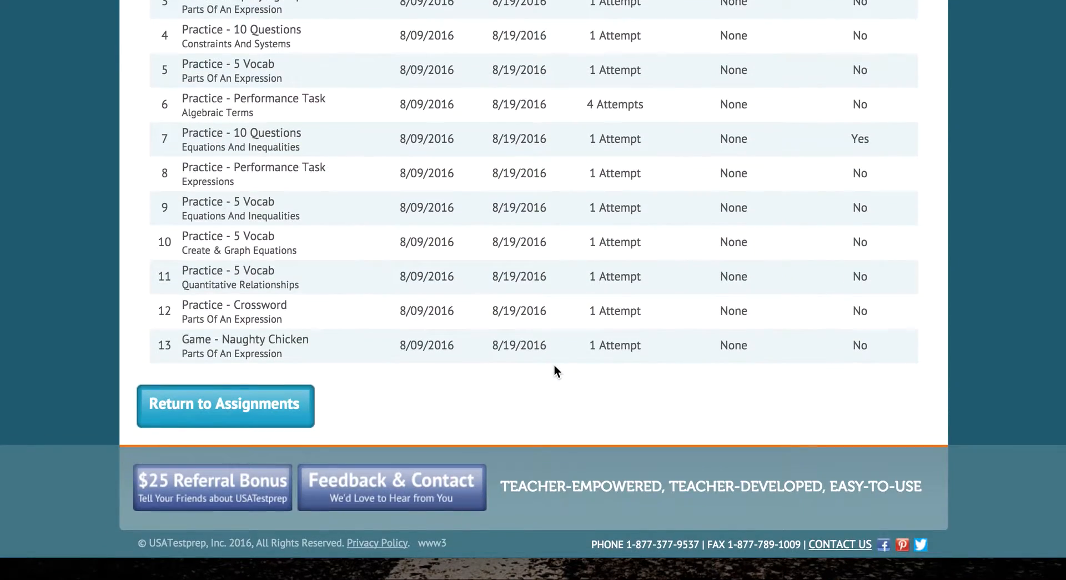
pyautogui.click(247, 404)
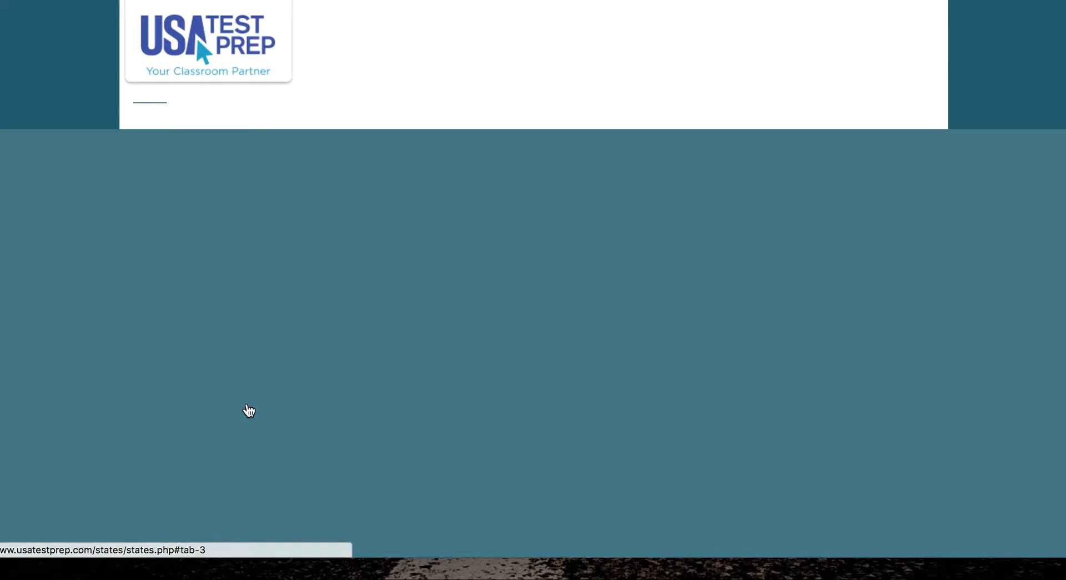
pyautogui.scroll(-3, 473, 412)
pyautogui.scroll(-4, 473, 412)
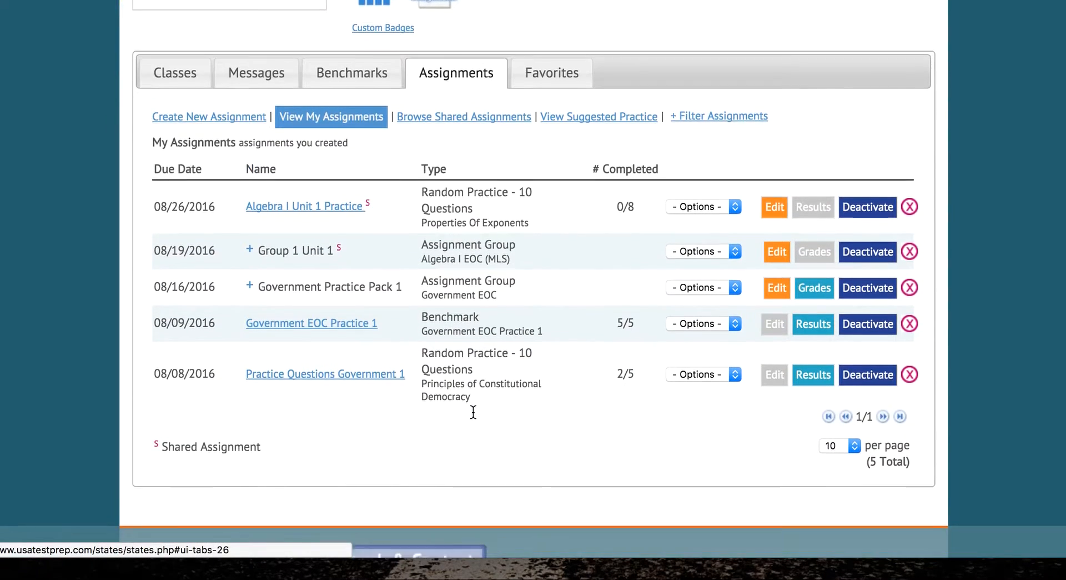
# Step: Expand the Group 1 Unit 1 assignment group to examine its sub-assignments
pyautogui.moveTo(382, 236); pyautogui.dragTo(254, 236)
pyautogui.scroll(-1, 254, 233)
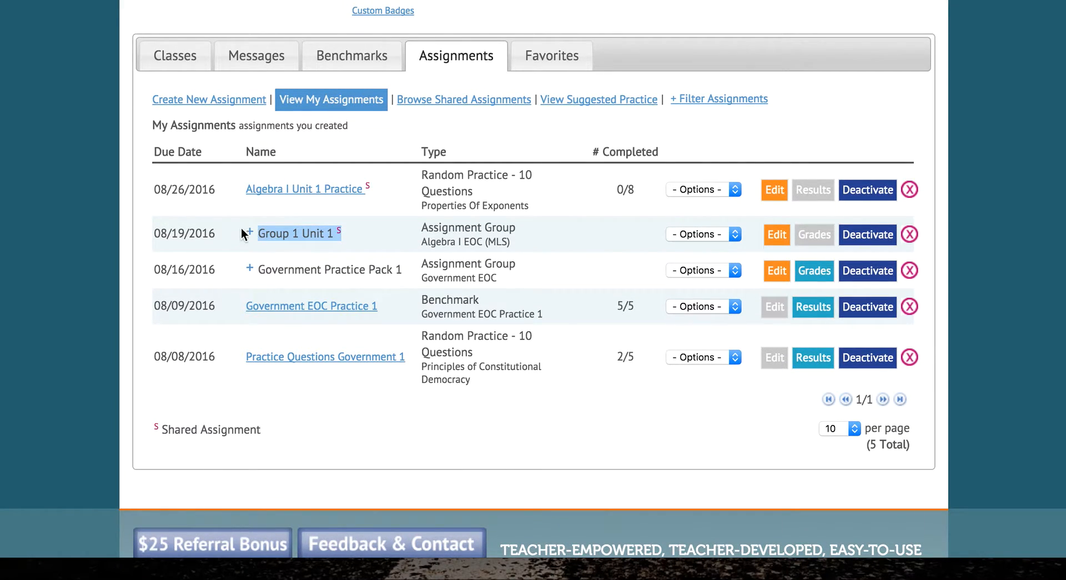
pyautogui.click(250, 235)
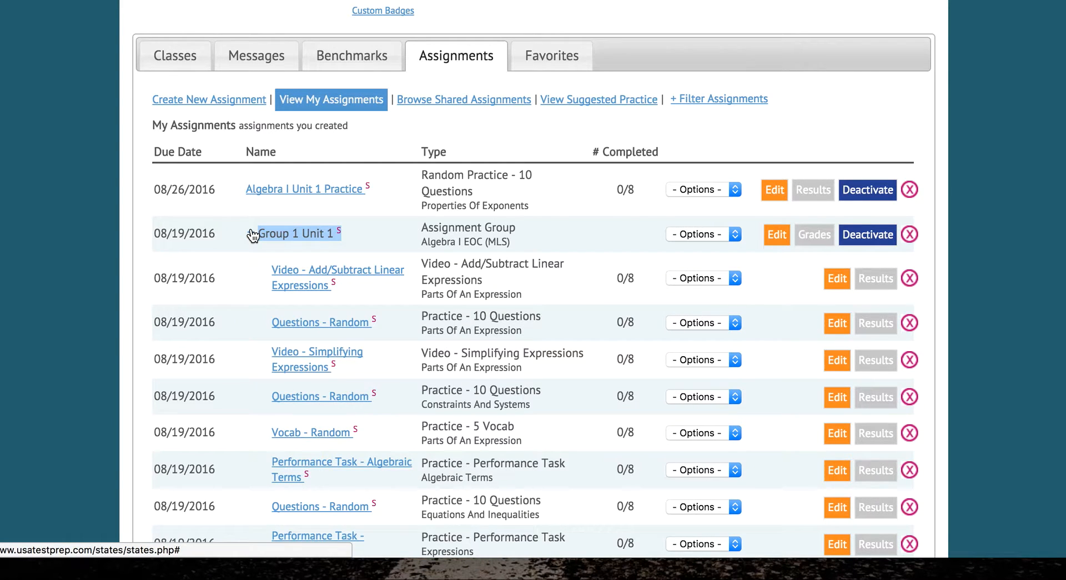
pyautogui.scroll(-3, 313, 360)
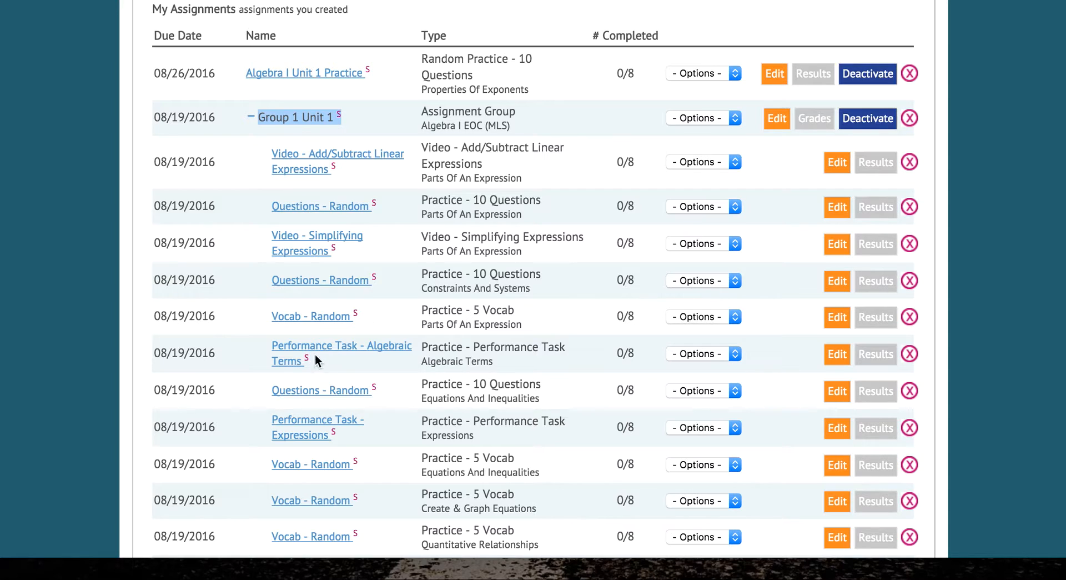
pyautogui.click(807, 367)
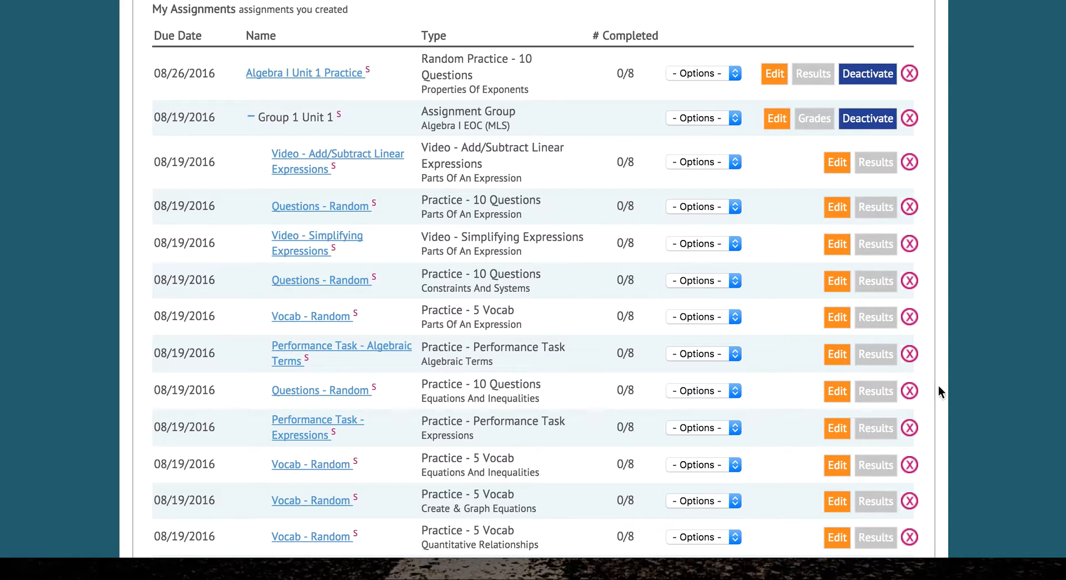
# Step: Delete the 5 Vocab Equations And Inequalities sub-assignment from Group 1 Unit 1 and collapse the group
pyautogui.click(911, 466)
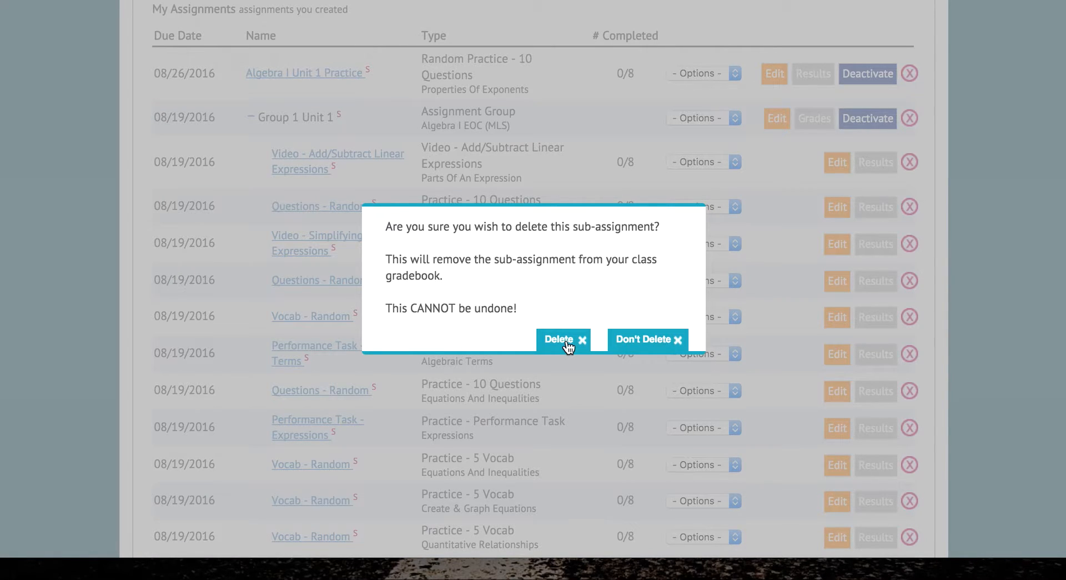
pyautogui.click(567, 344)
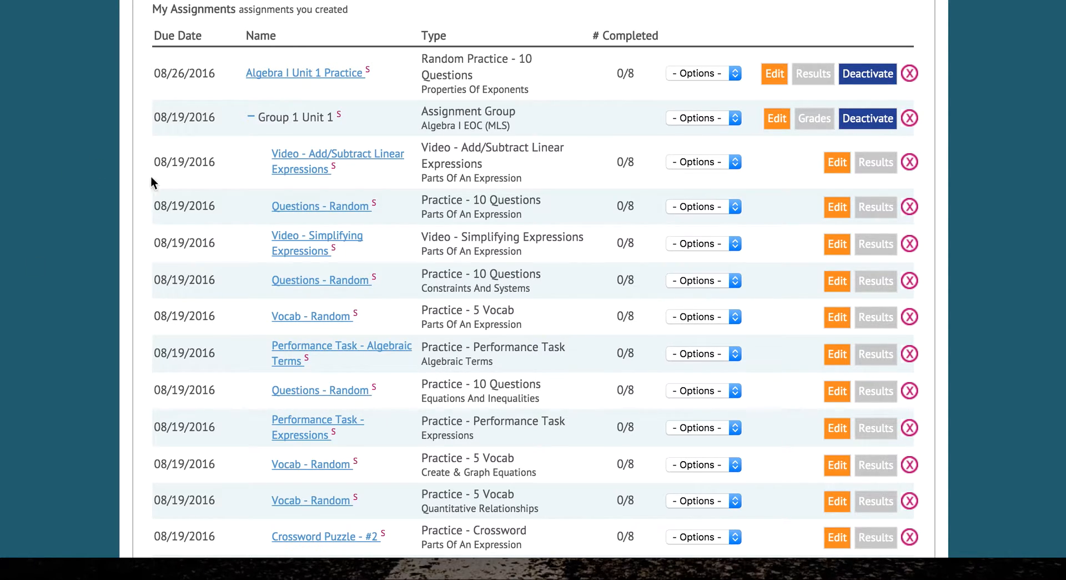
pyautogui.click(250, 117)
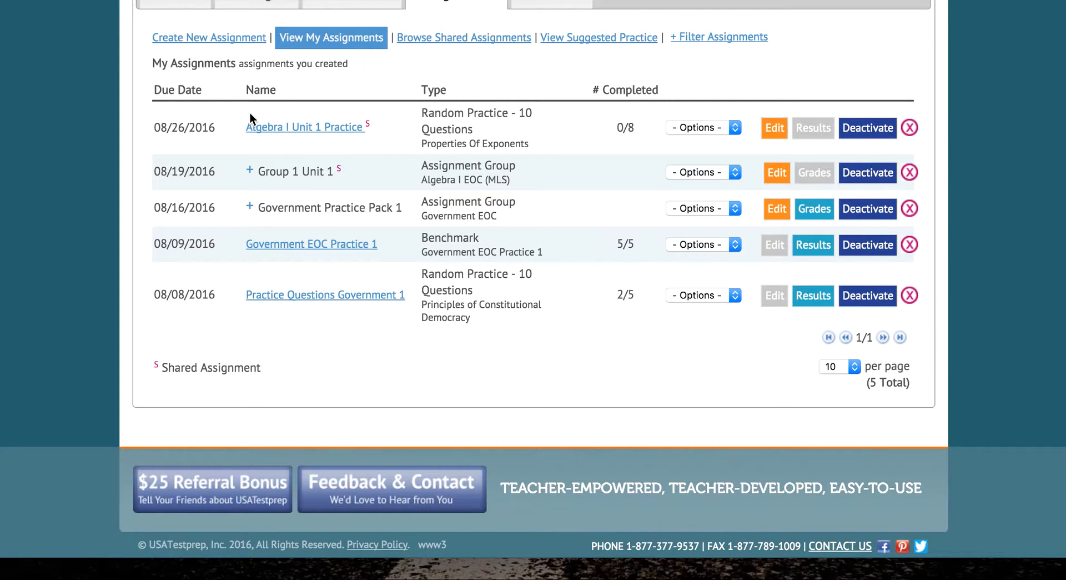
# Step: Preview the Algebra I Unit 1 Practice assignment and return to the assignment list
pyautogui.click(716, 129)
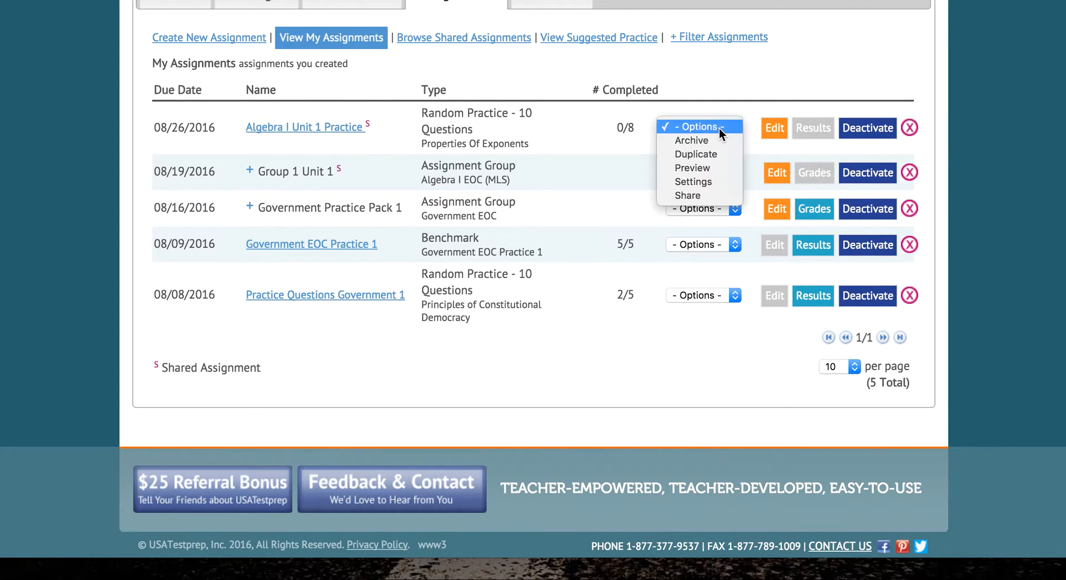
pyautogui.click(715, 171)
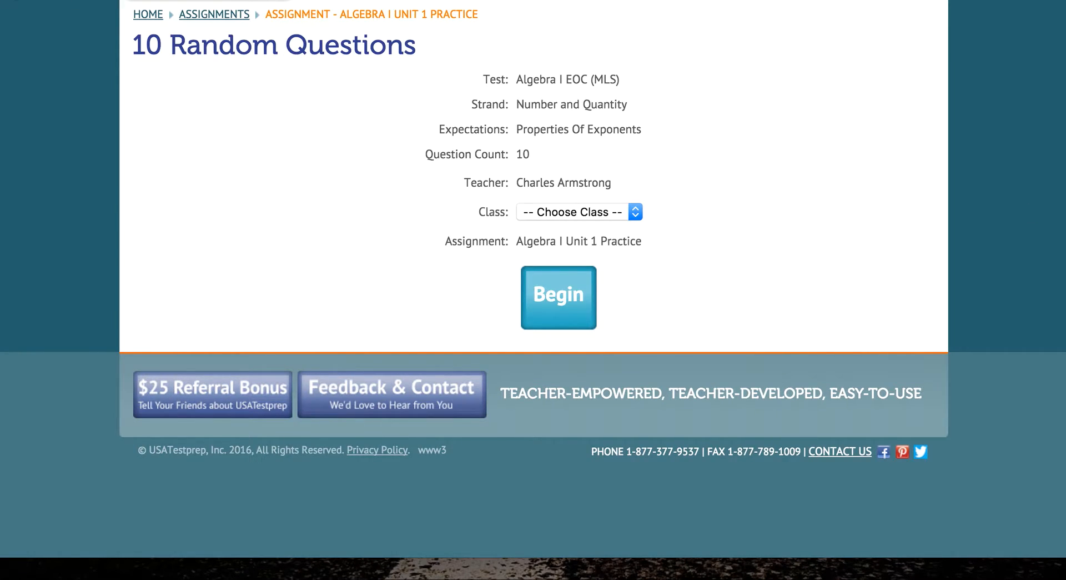
pyautogui.press('super+bracketleft')
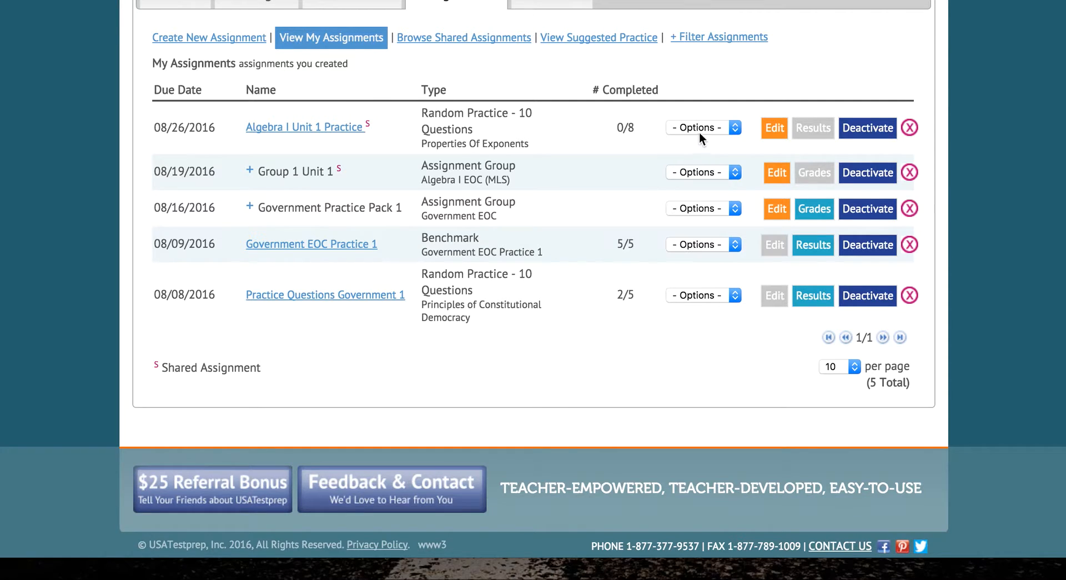
# Step: Reset the attempt counter of the fifth student listed in the Algebra I Unit 1 Practice settings, save the assignment and close the settings
pyautogui.click(696, 132)
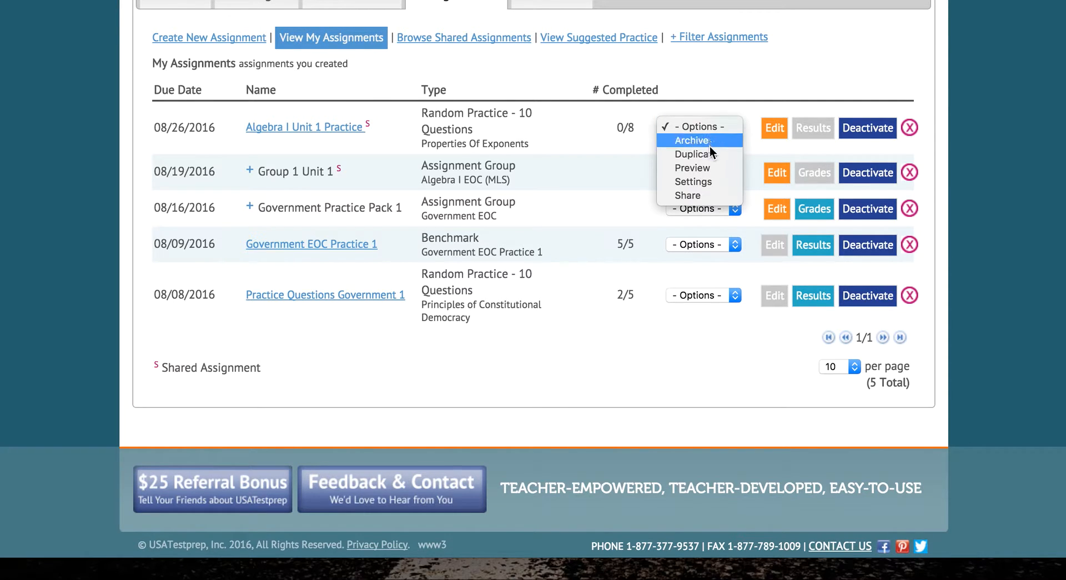
pyautogui.click(718, 182)
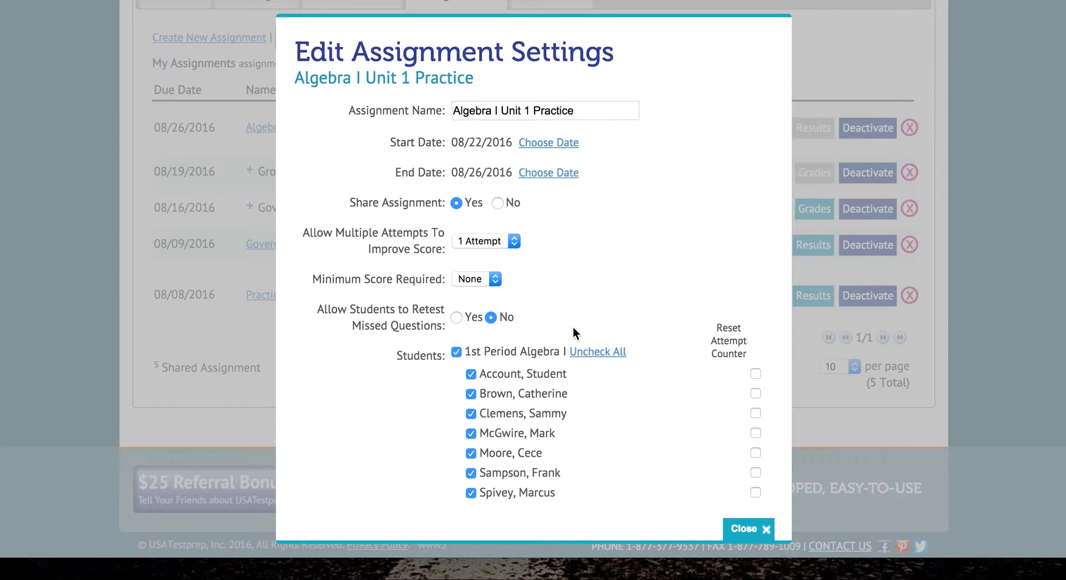
pyautogui.scroll(-3, 572, 325)
pyautogui.scroll(-3, 473, 308)
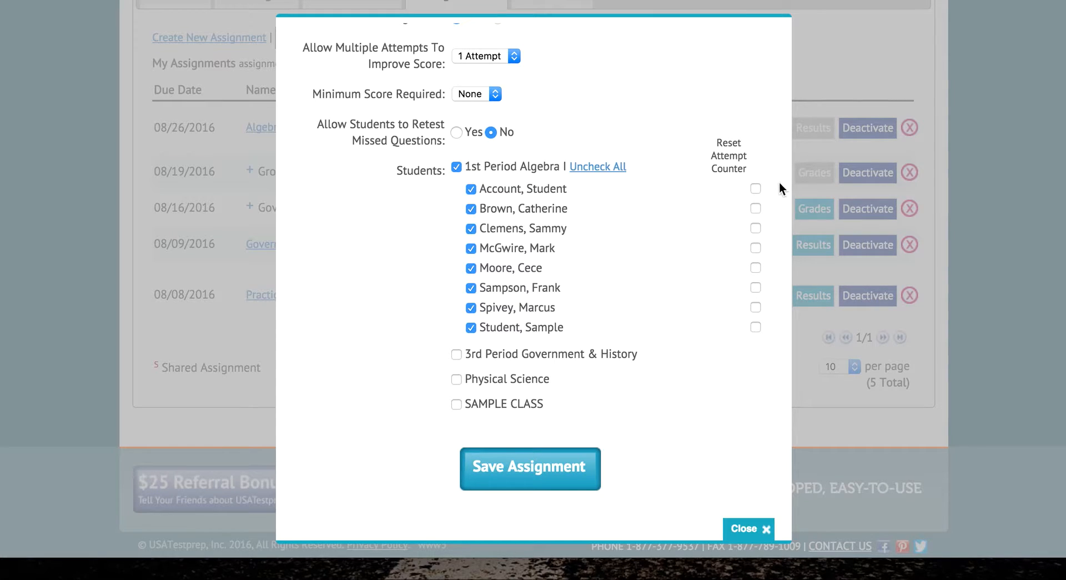
pyautogui.moveTo(719, 136); pyautogui.dragTo(748, 166)
pyautogui.click(720, 141)
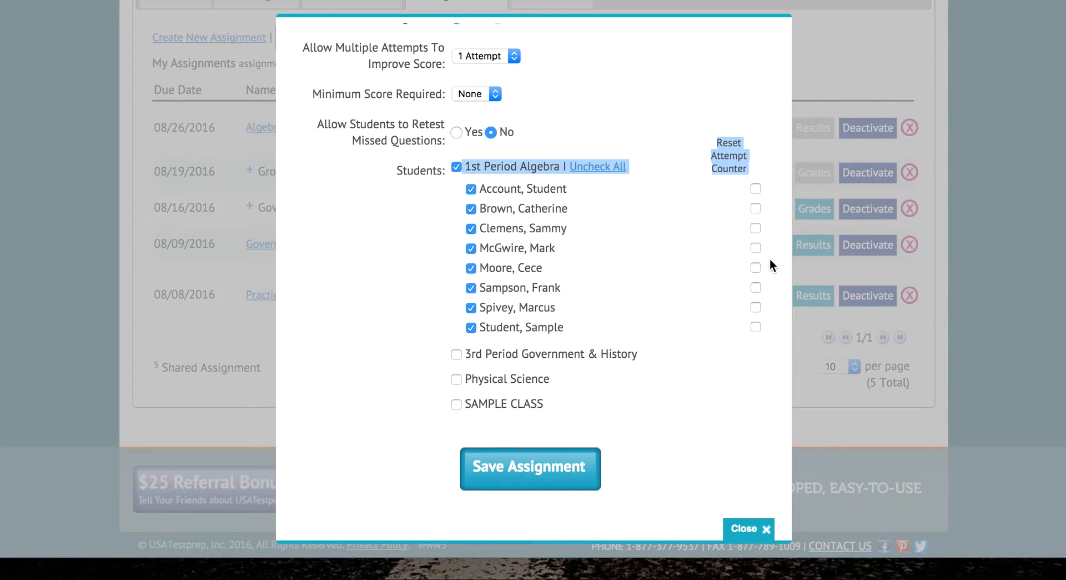
pyautogui.click(738, 272)
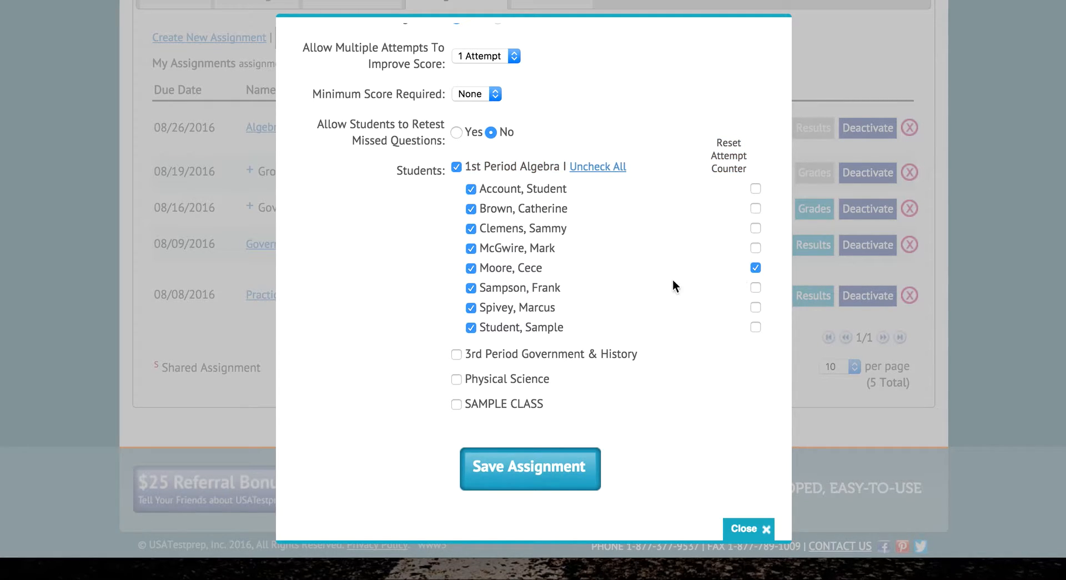
pyautogui.click(538, 472)
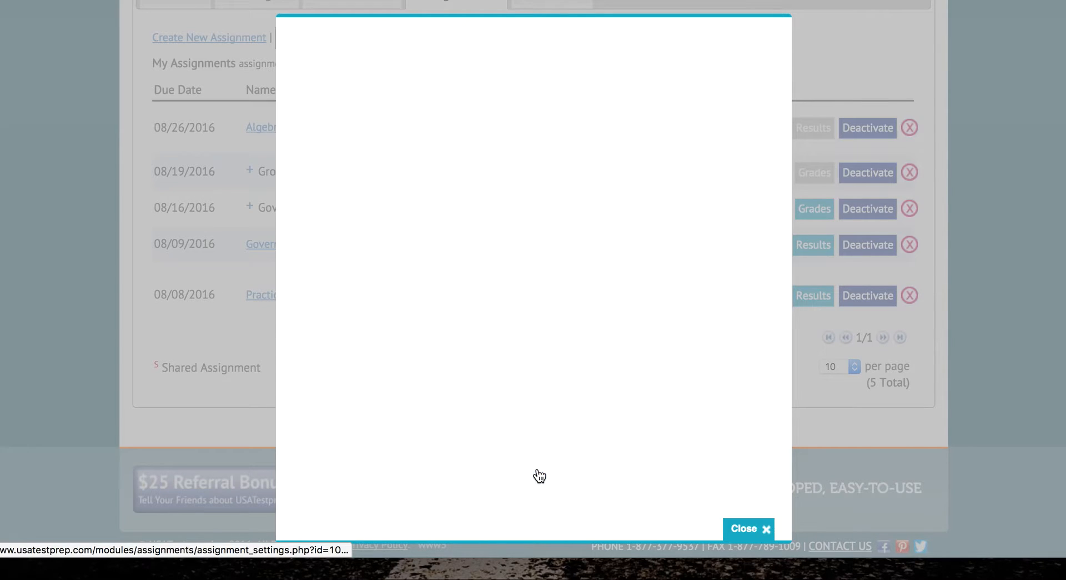
pyautogui.scroll(-2, 536, 467)
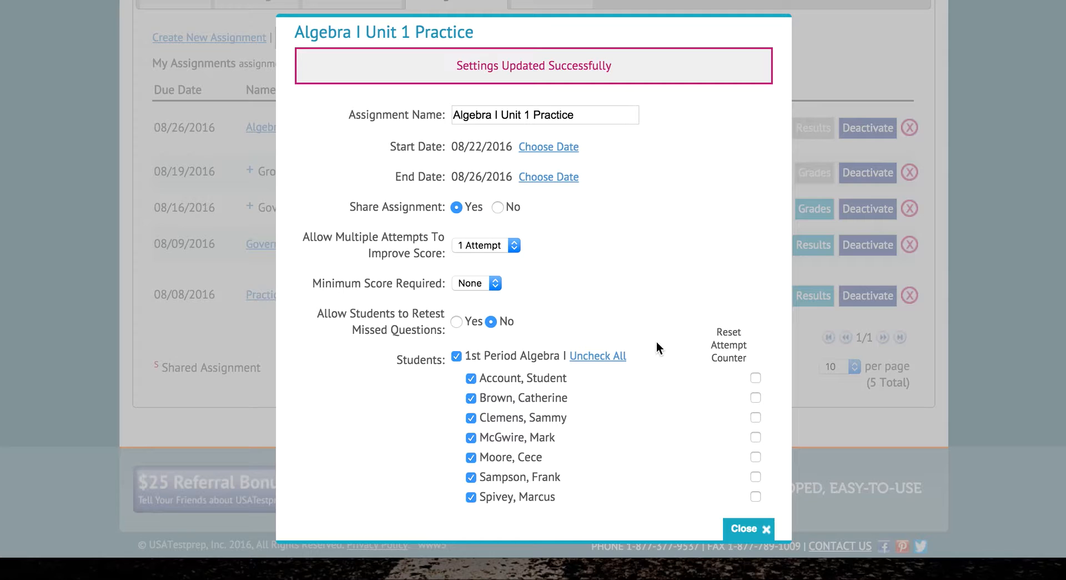
pyautogui.click(743, 530)
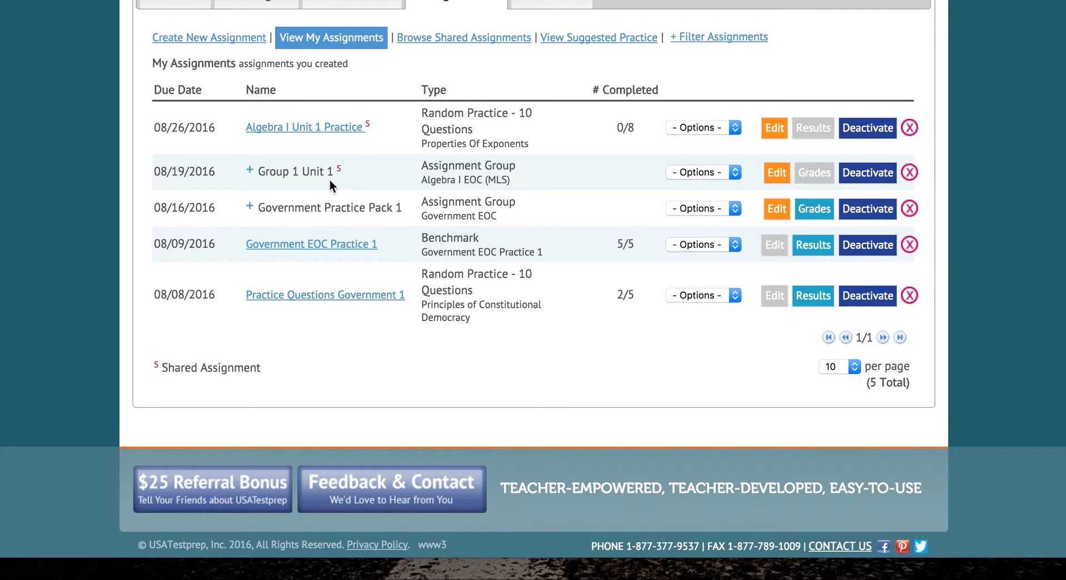
# Step: Examine the settings of the Add/Subtract Linear Expressions video within Group 1 Unit 1 and close them without saving
pyautogui.click(249, 171)
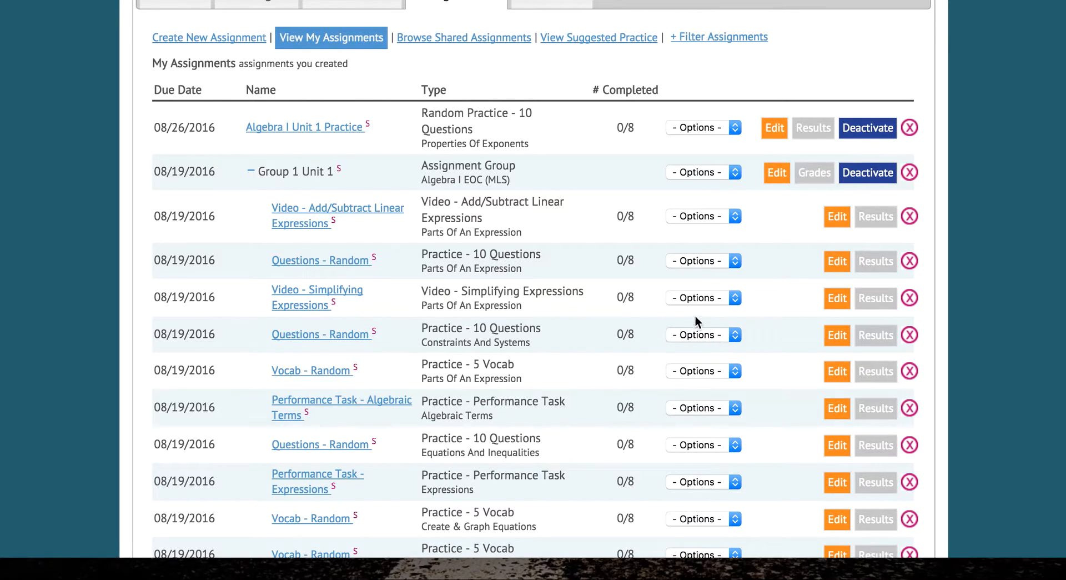
pyautogui.click(702, 216)
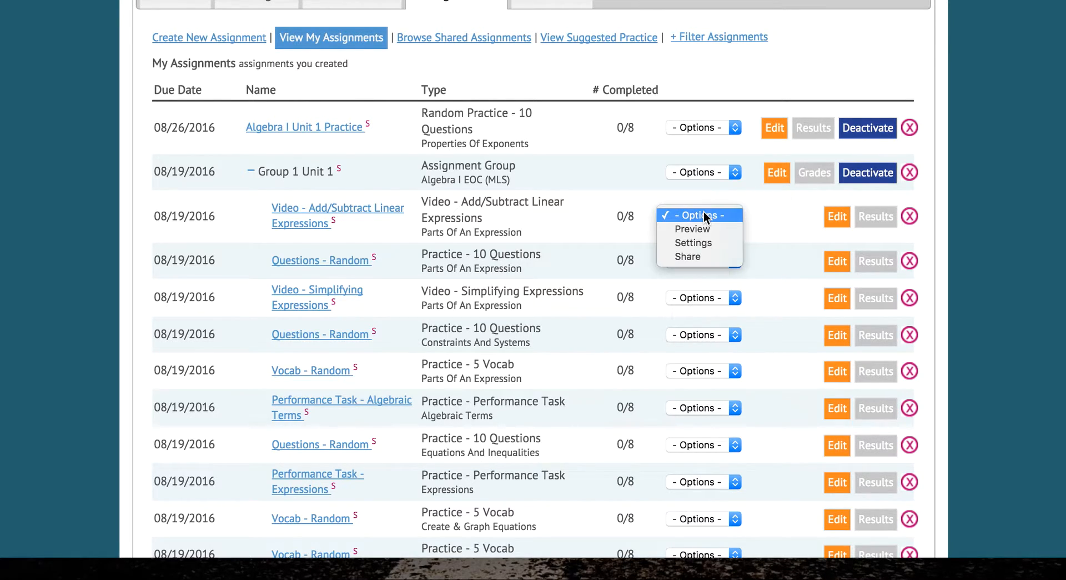
pyautogui.click(707, 245)
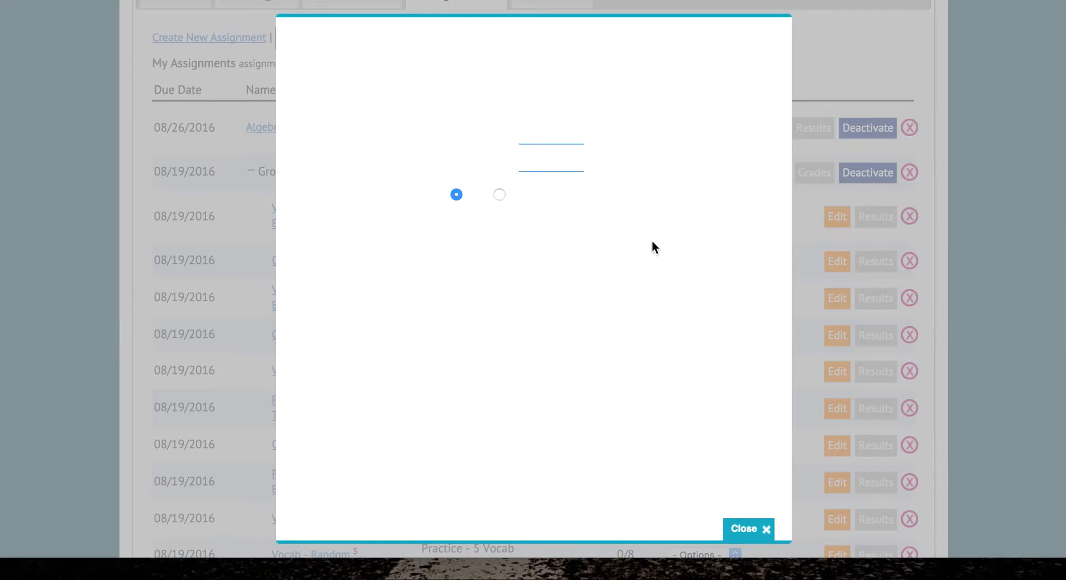
pyautogui.scroll(-1, 537, 267)
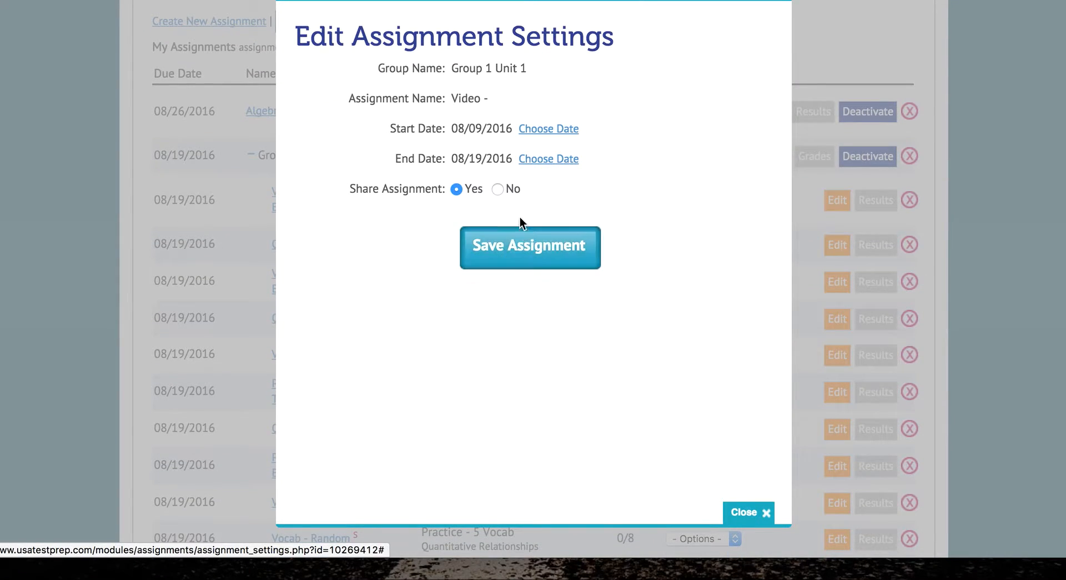
pyautogui.scroll(1, 731, 502)
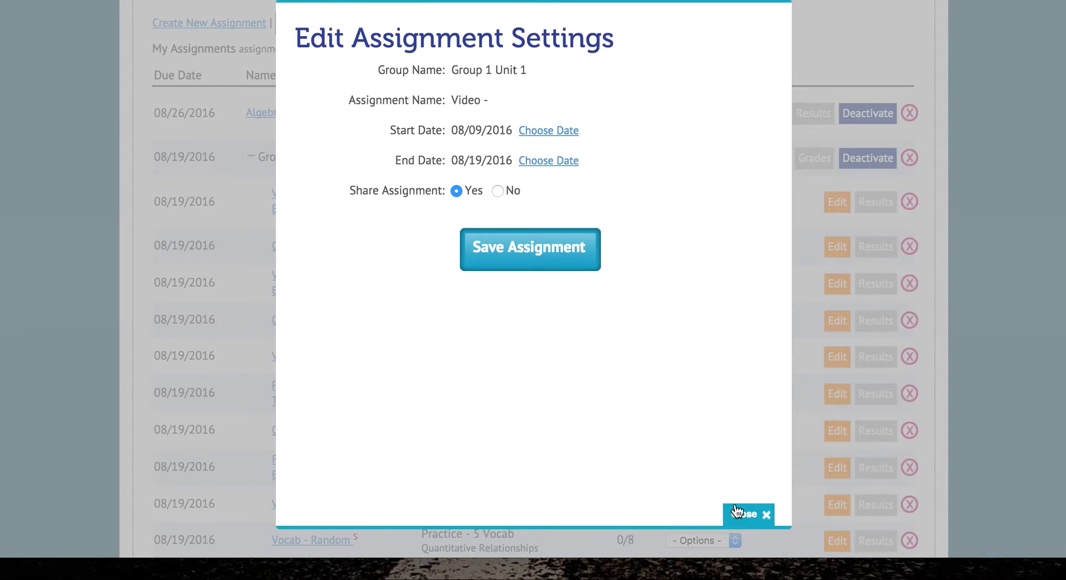
pyautogui.scroll(1, 756, 516)
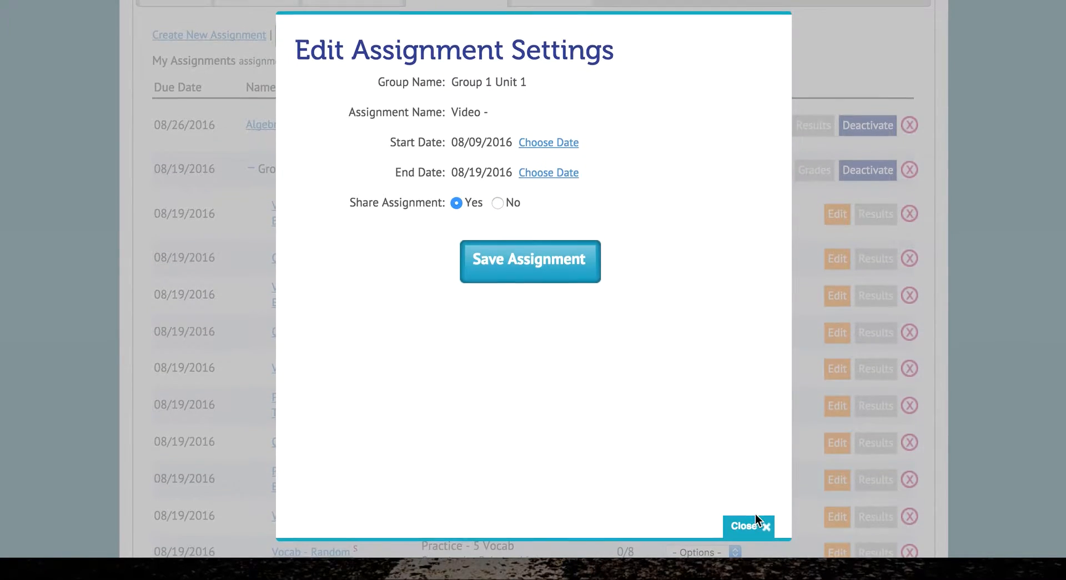
pyautogui.click(756, 515)
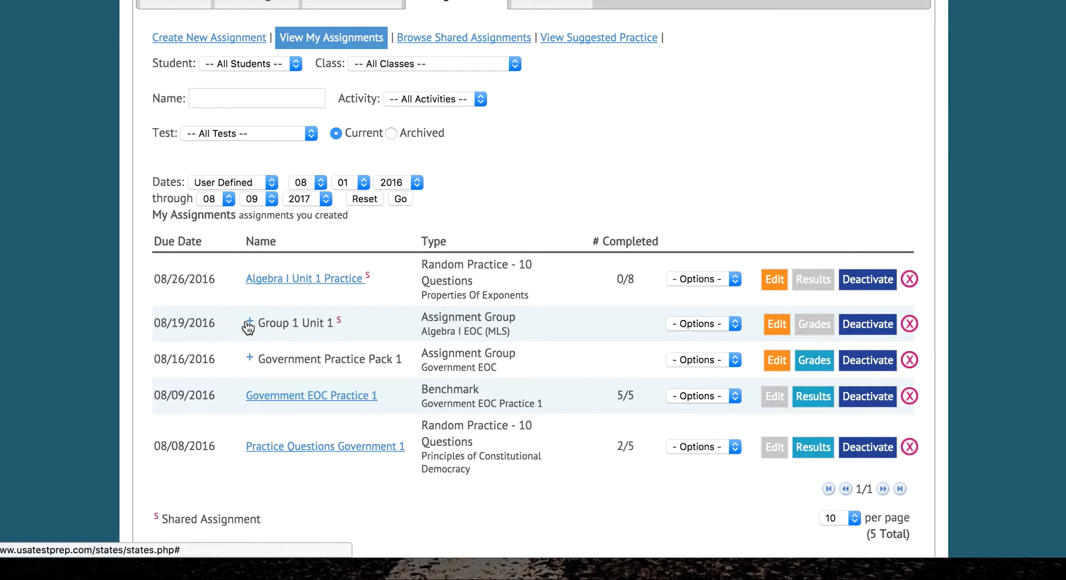
# Step: Examine the group settings of Group 1 Unit 1, including the student list and attempt-counter resets, and close them
pyautogui.click(248, 324)
pyautogui.scroll(-1, 266, 317)
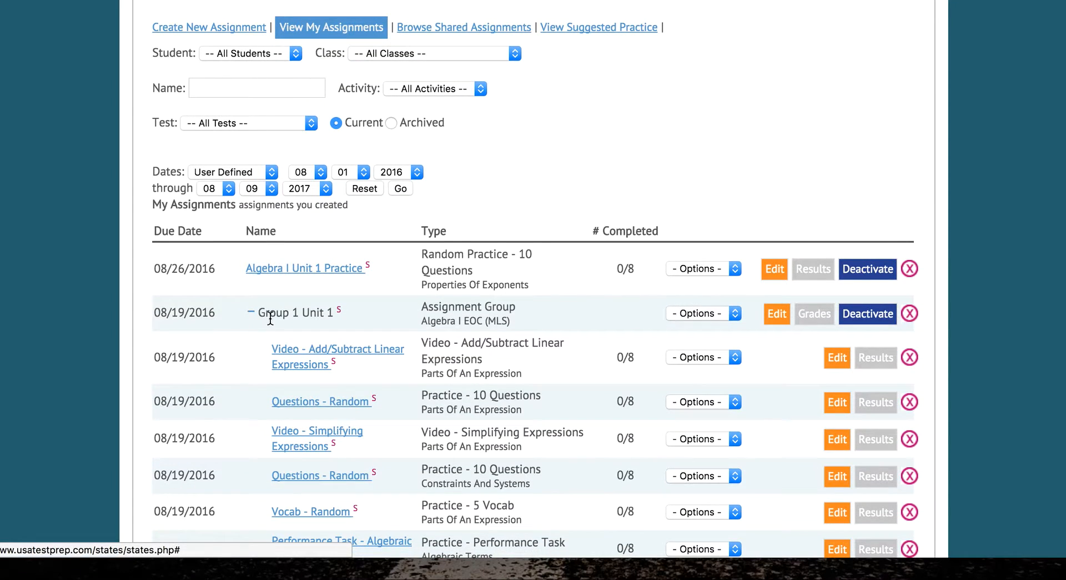
pyautogui.click(689, 312)
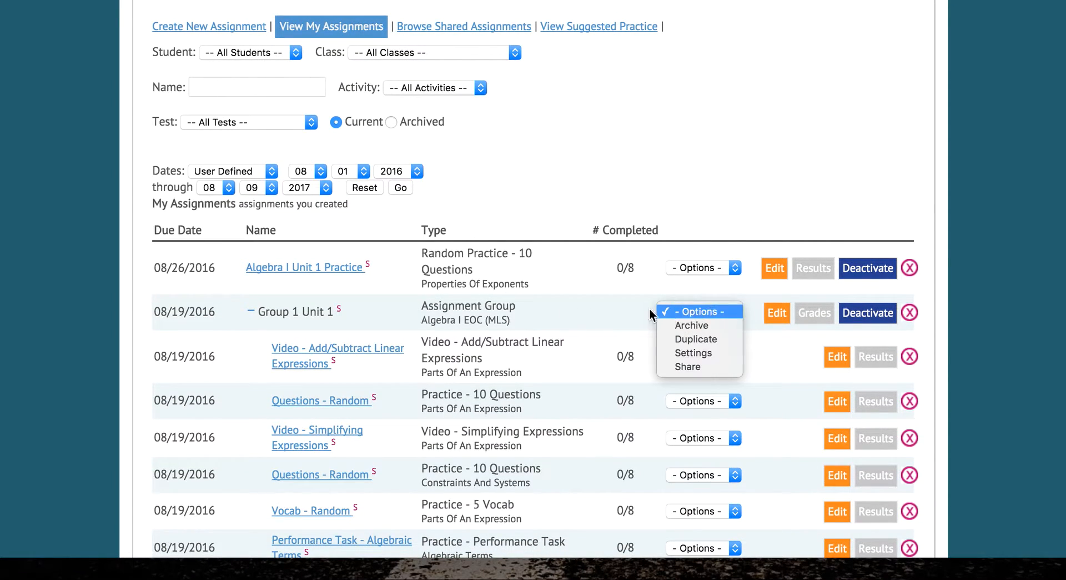
pyautogui.click(692, 352)
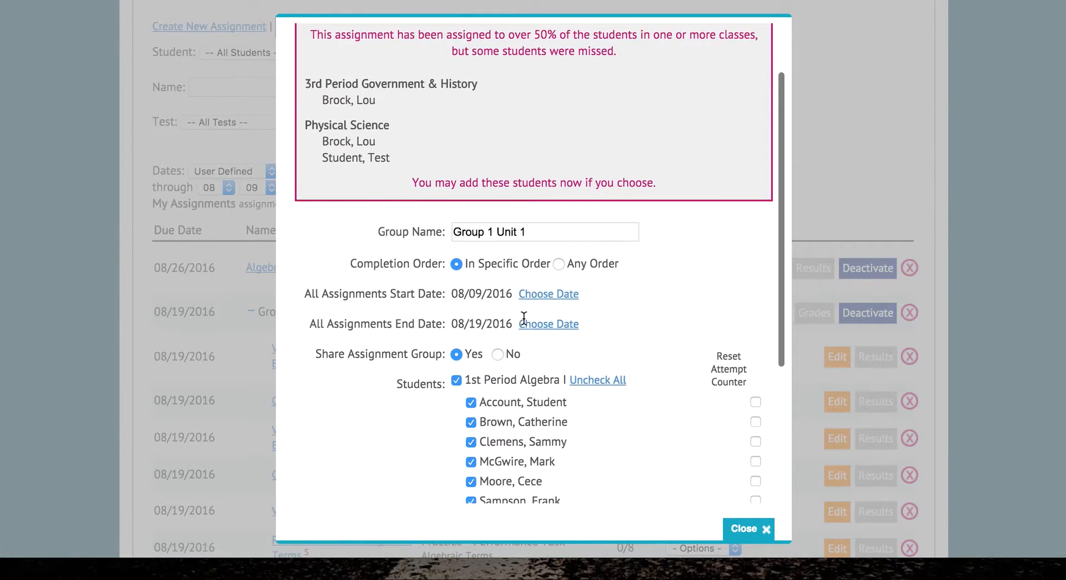
pyautogui.scroll(-2, 516, 278)
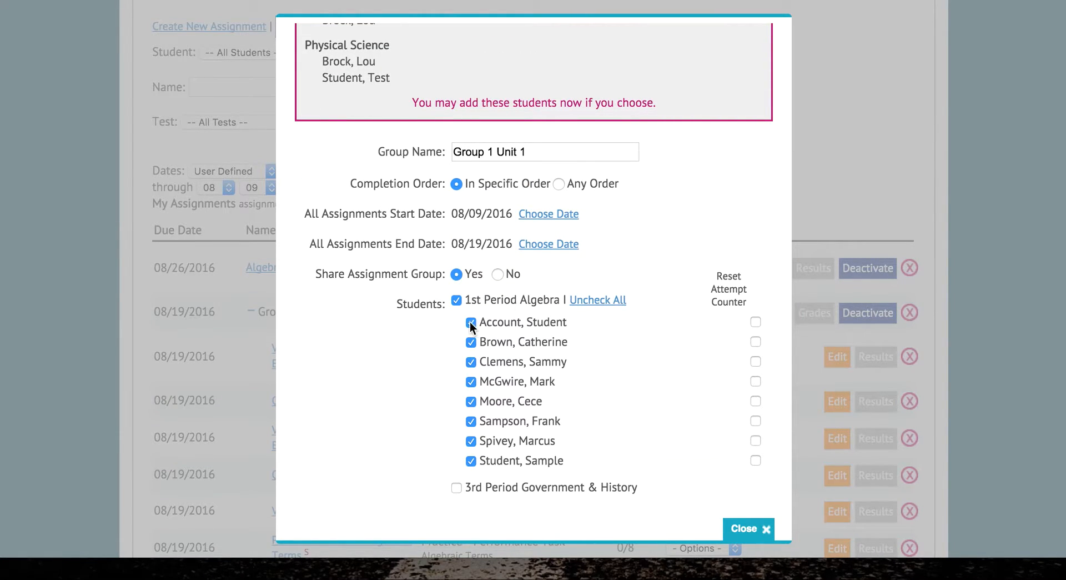
pyautogui.scroll(-2, 585, 314)
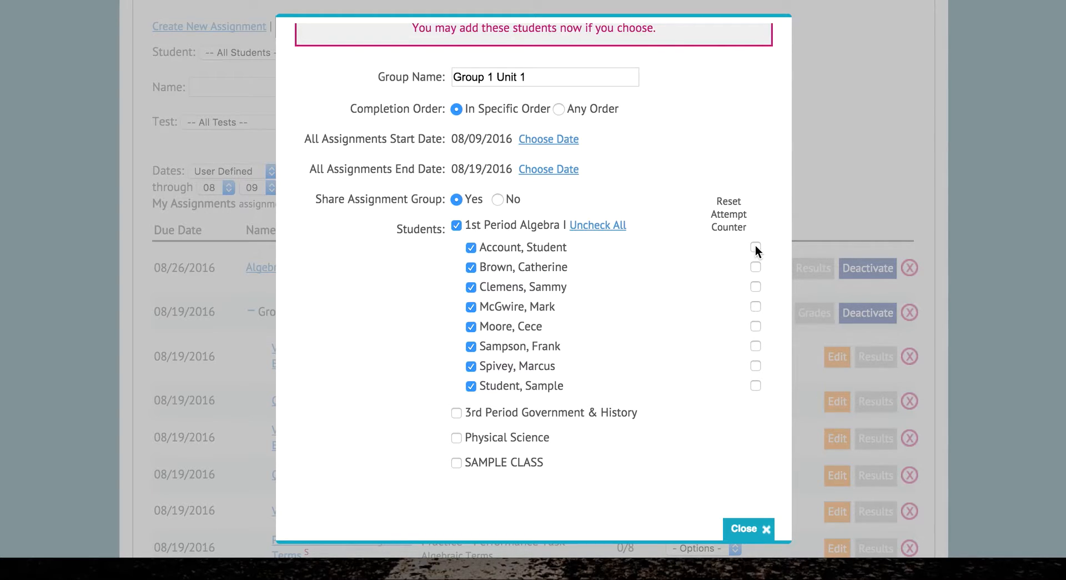
pyautogui.scroll(-3, 755, 244)
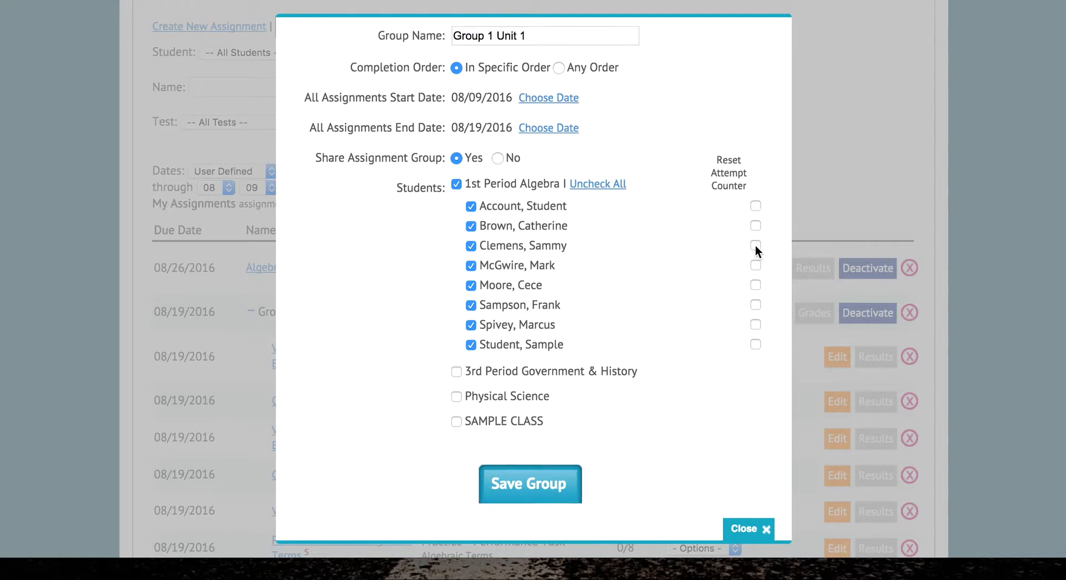
pyautogui.click(758, 493)
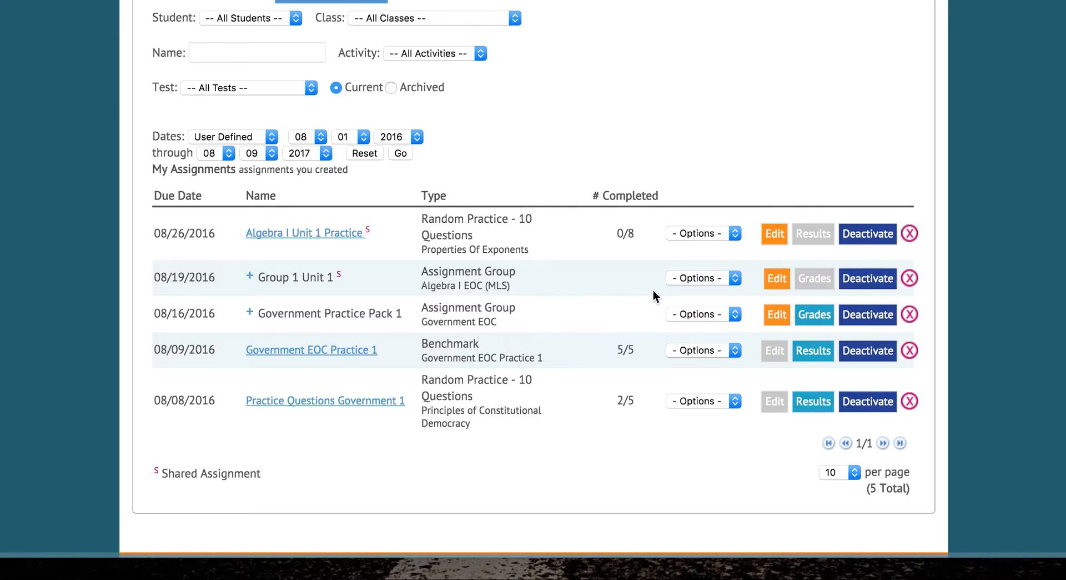
# Step: Check the options available for Group 1 Unit 1 without choosing one, and switch the assignment list to Archived
pyautogui.scroll(-1, 652, 289)
pyautogui.click(701, 262)
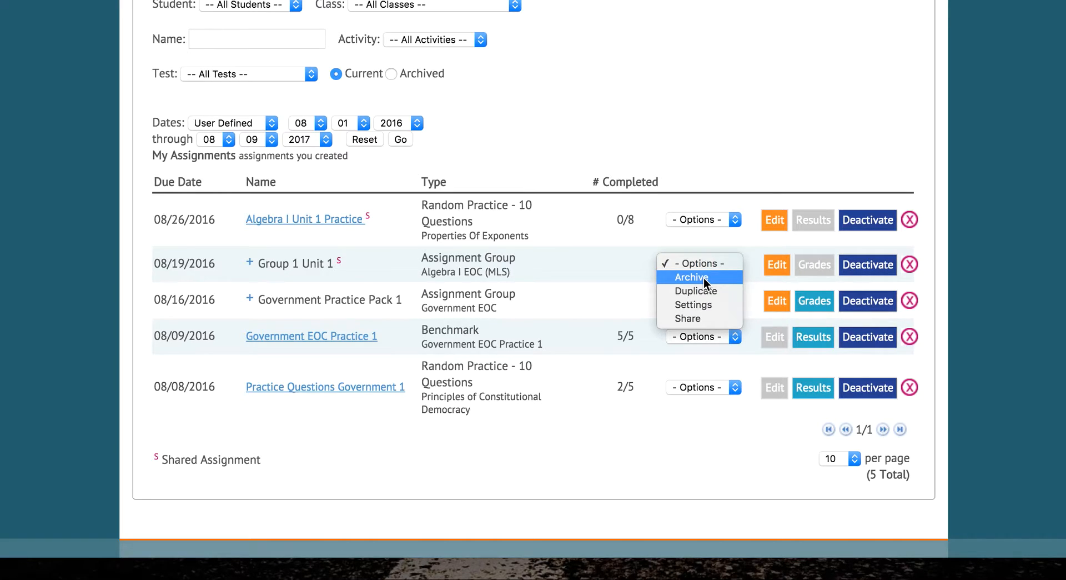
pyautogui.click(535, 181)
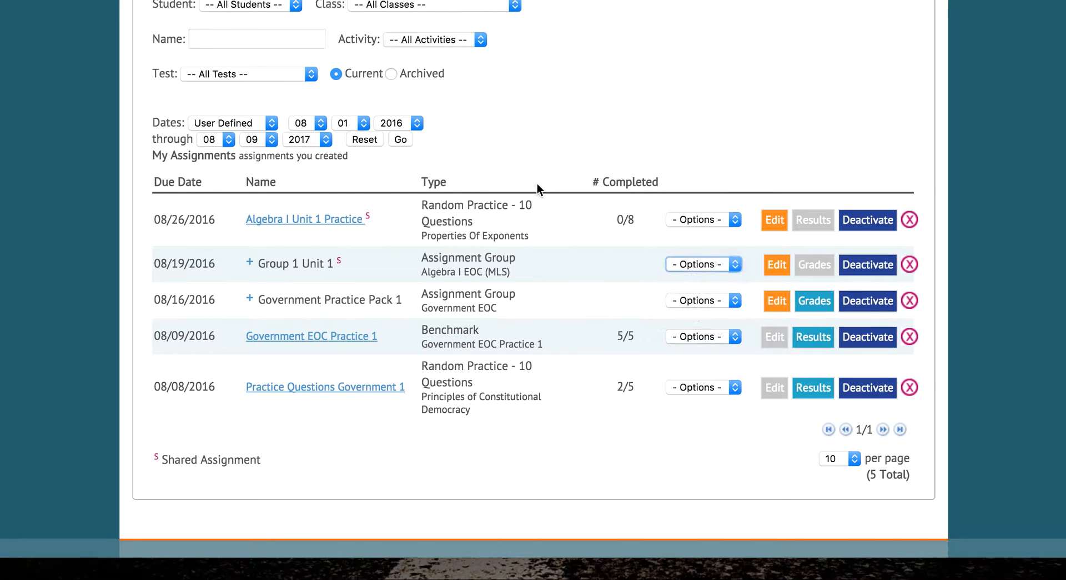
pyautogui.scroll(4, 542, 188)
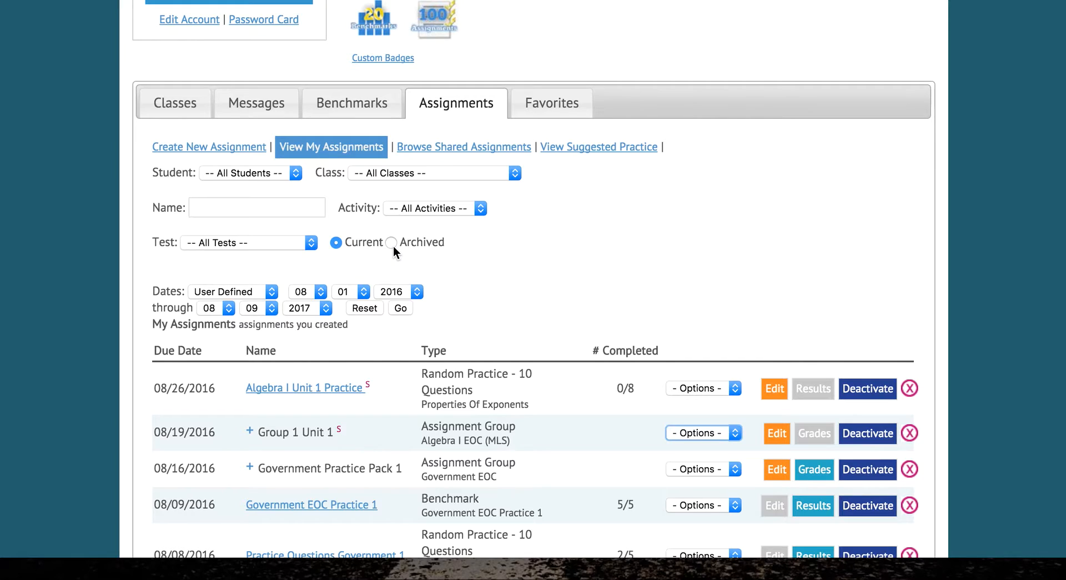
pyautogui.click(392, 242)
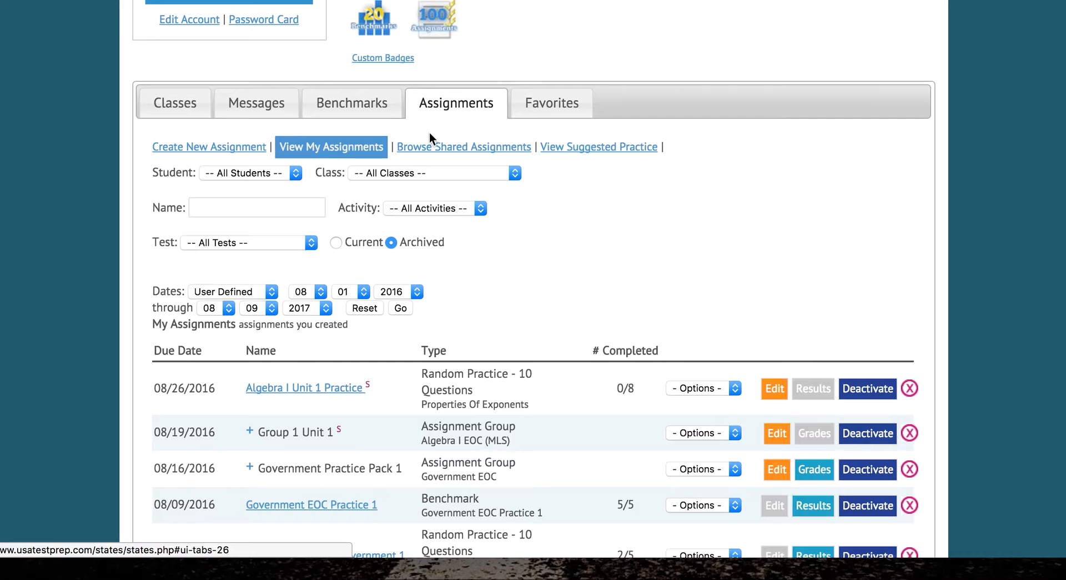
# Step: Browse the shared assignments and switch to the list of benchmarks
pyautogui.click(464, 148)
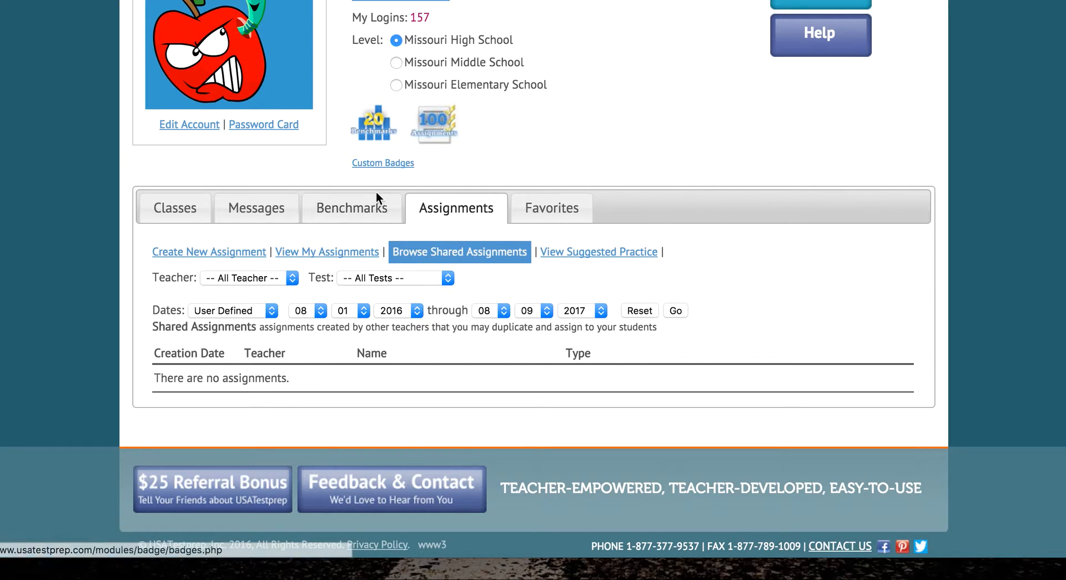
pyautogui.click(361, 208)
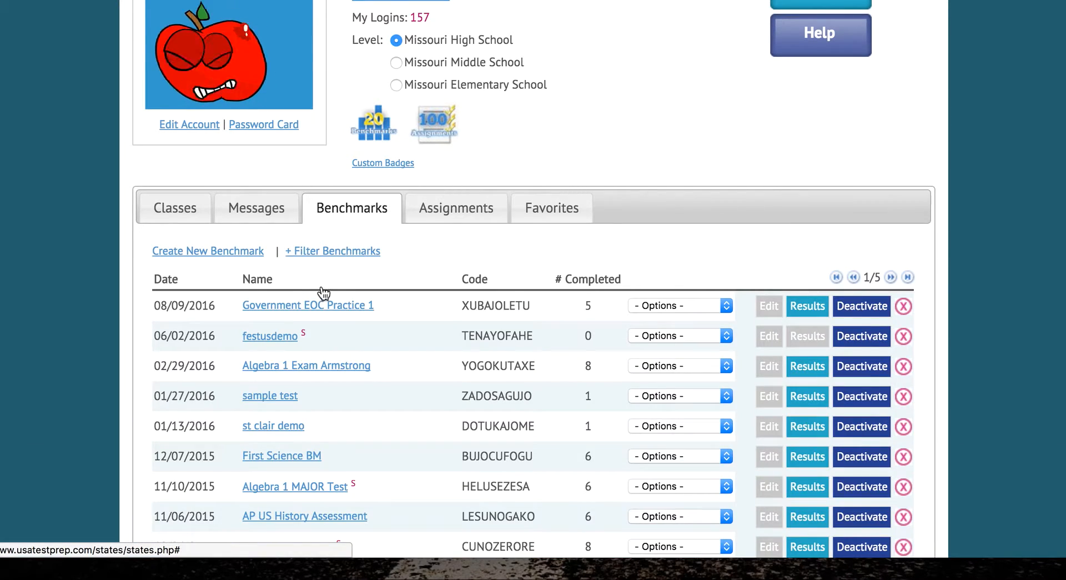
pyautogui.scroll(-1, 319, 289)
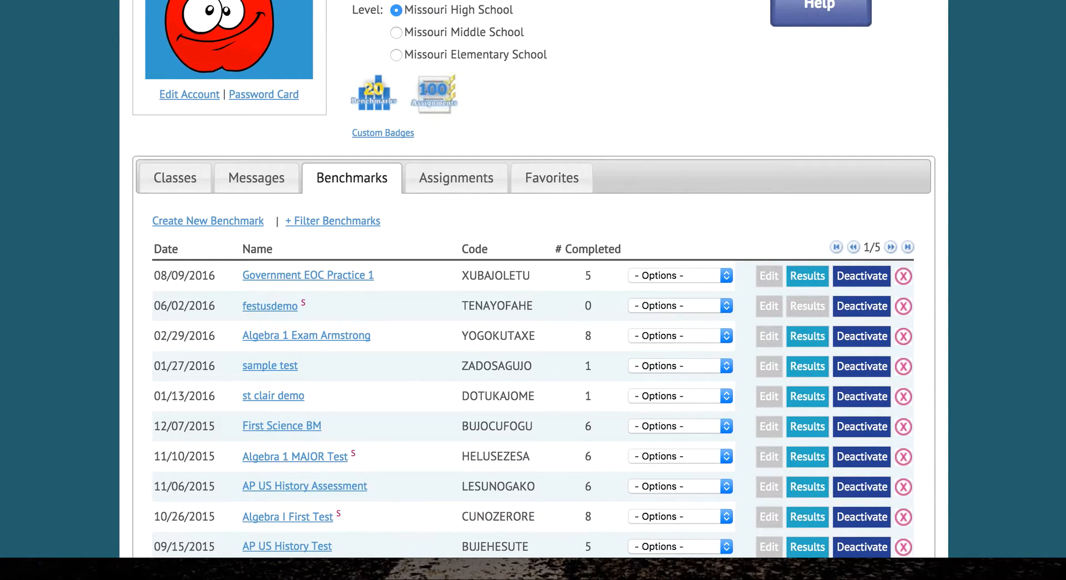
# Step: Start a new benchmark named Pretest, assign it as a Shared Benchmark and select Physical Science as its test
pyautogui.click(218, 228)
pyautogui.click(520, 238)
pyautogui.write('Pretest')
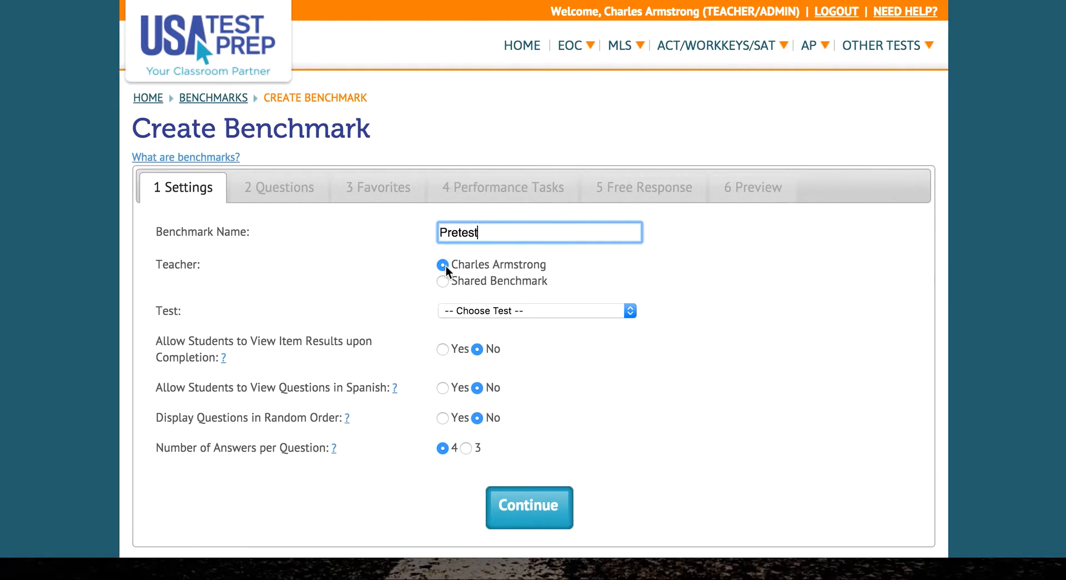
pyautogui.click(443, 281)
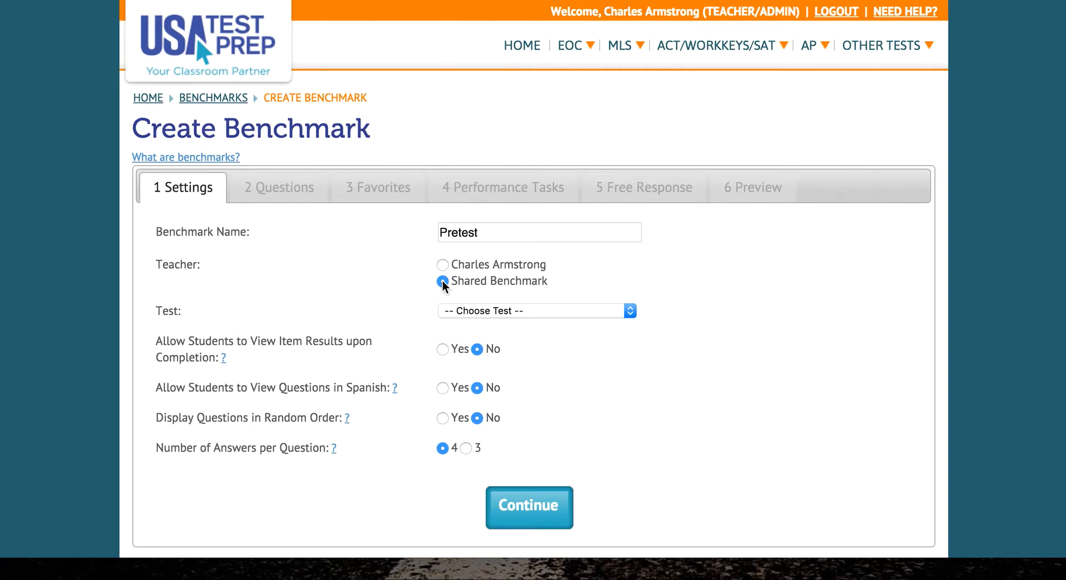
pyautogui.click(528, 310)
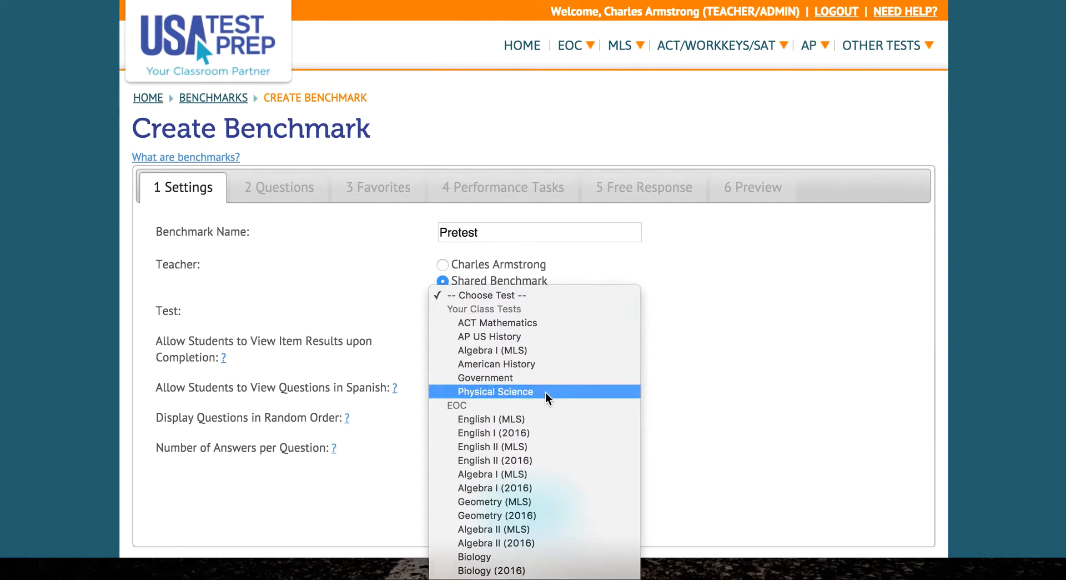
pyautogui.click(543, 392)
pyautogui.scroll(-2, 430, 364)
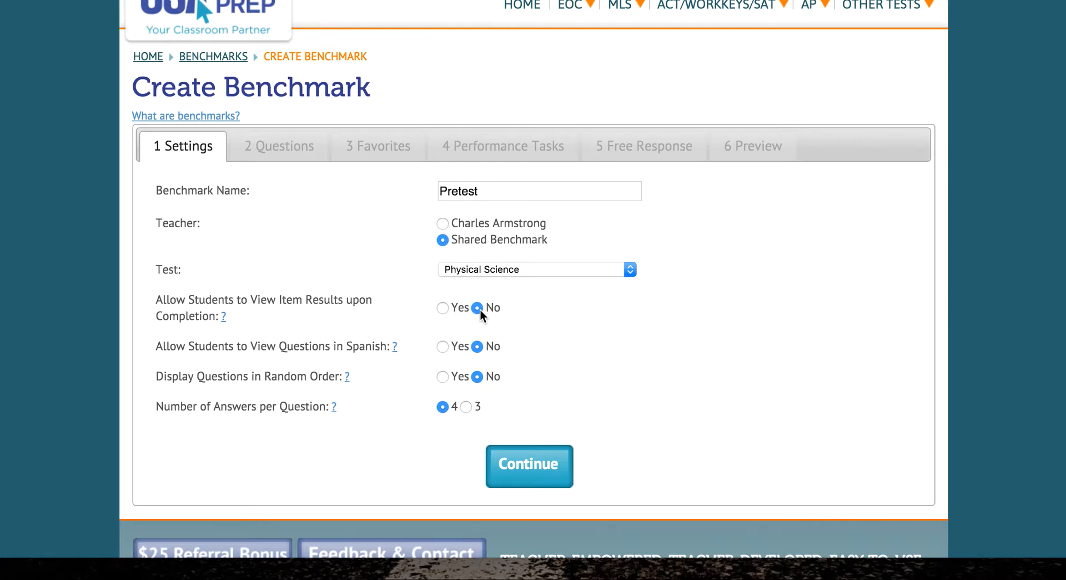
# Step: Turn on displaying questions in random order for the benchmark and continue to the question selection
pyautogui.moveTo(156, 348); pyautogui.dragTo(387, 350)
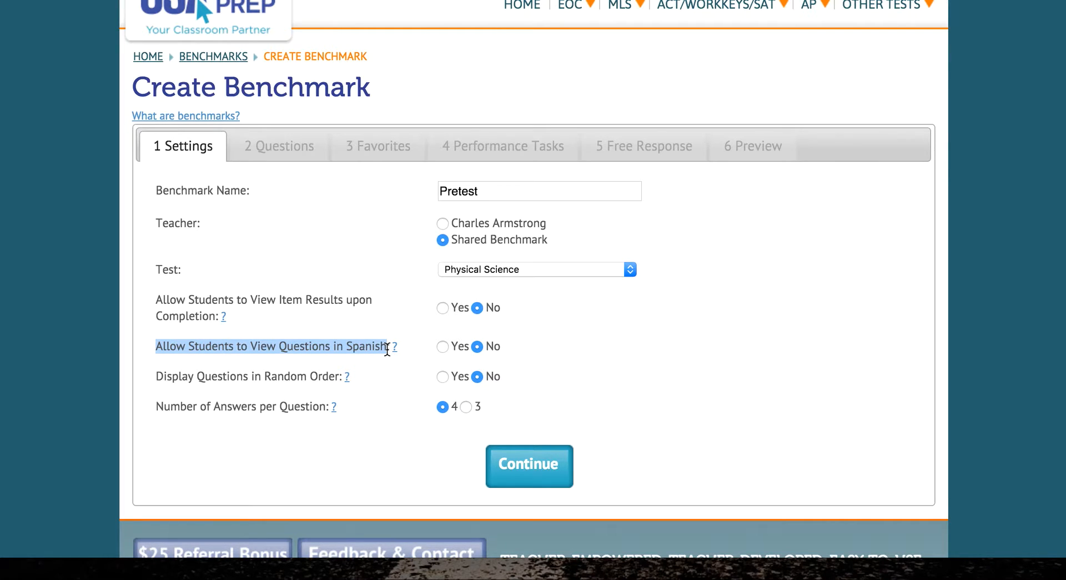
pyautogui.click(157, 374)
pyautogui.moveTo(367, 369); pyautogui.dragTo(343, 380)
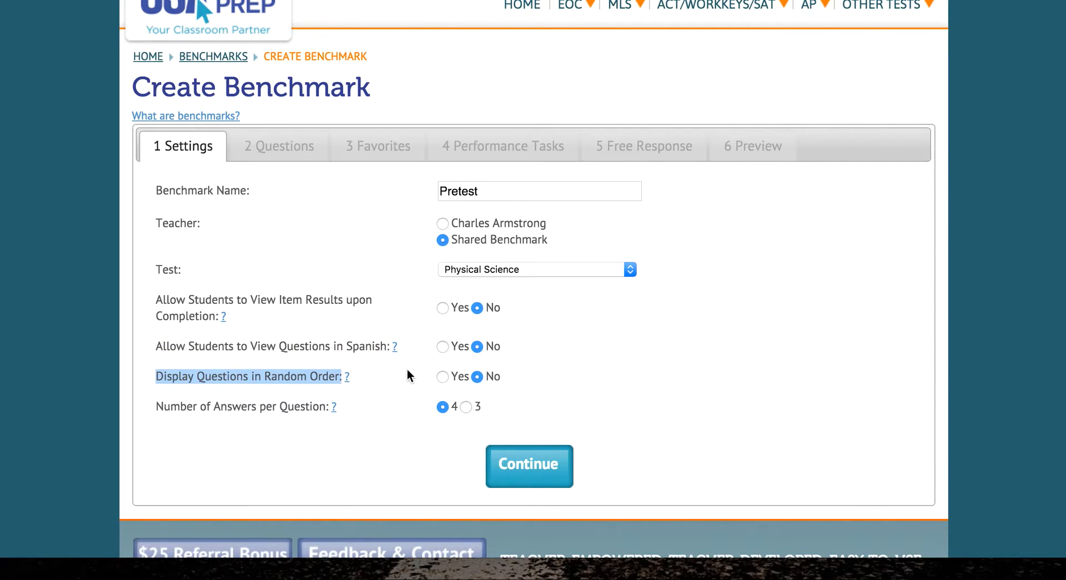
pyautogui.click(442, 376)
pyautogui.click(531, 462)
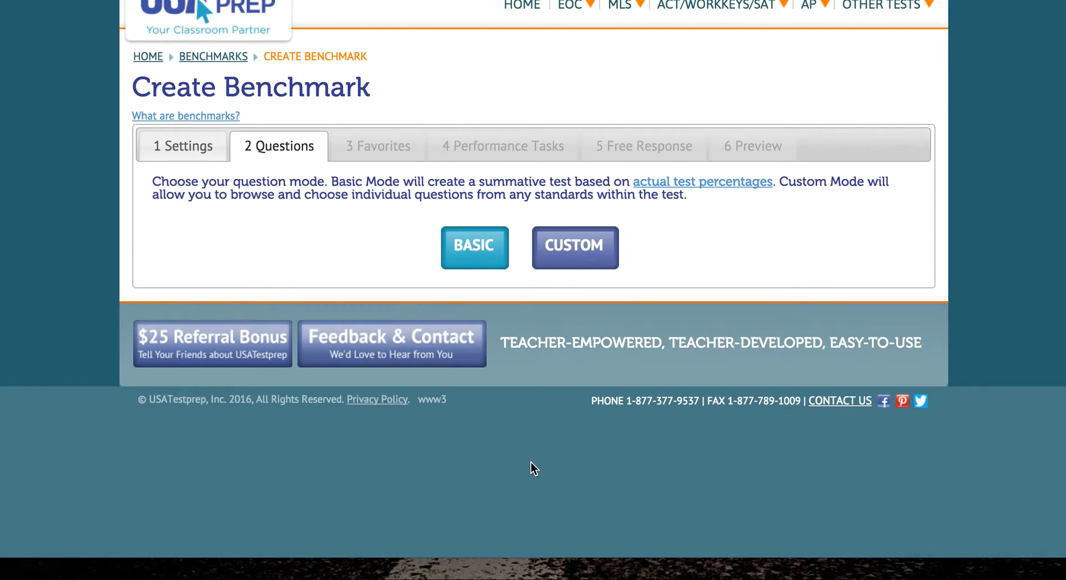
# Step: Choose Basic question mode, try the Large and Actual Test Length options, and set the length to Small (25% of Actual Test Length)
pyautogui.click(483, 247)
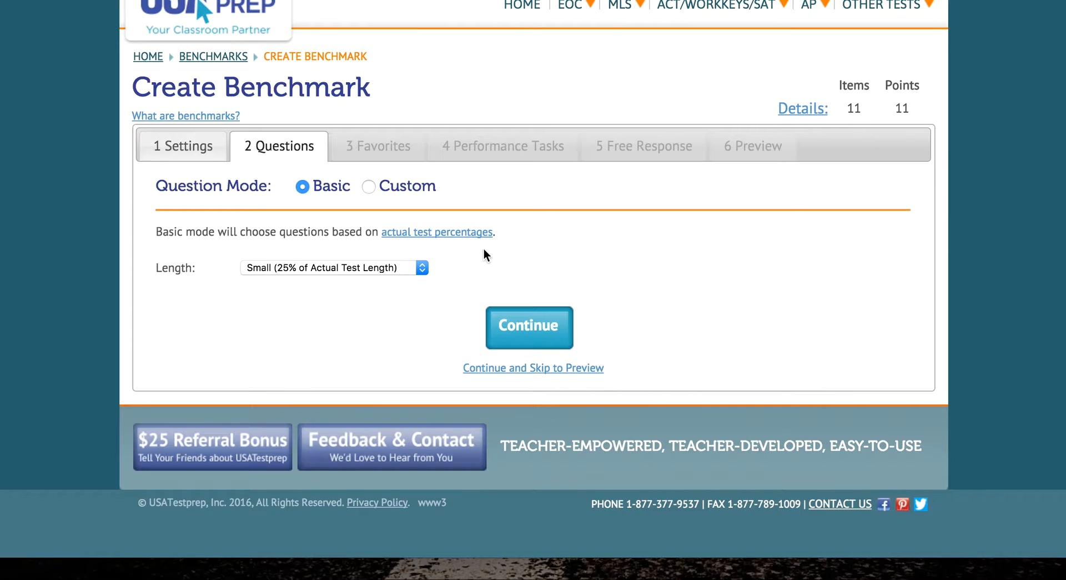
pyautogui.click(362, 268)
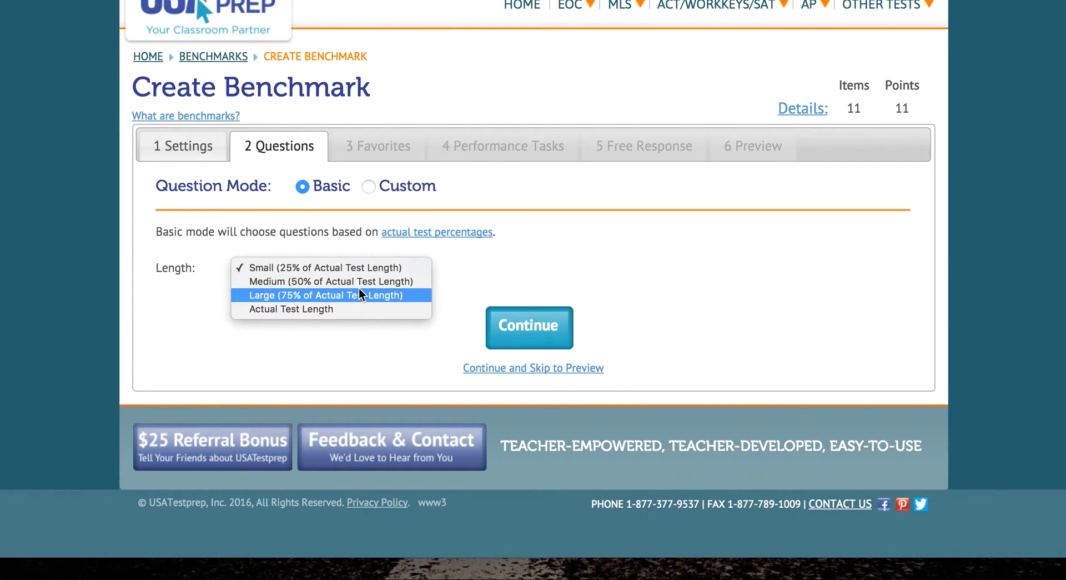
pyautogui.click(355, 295)
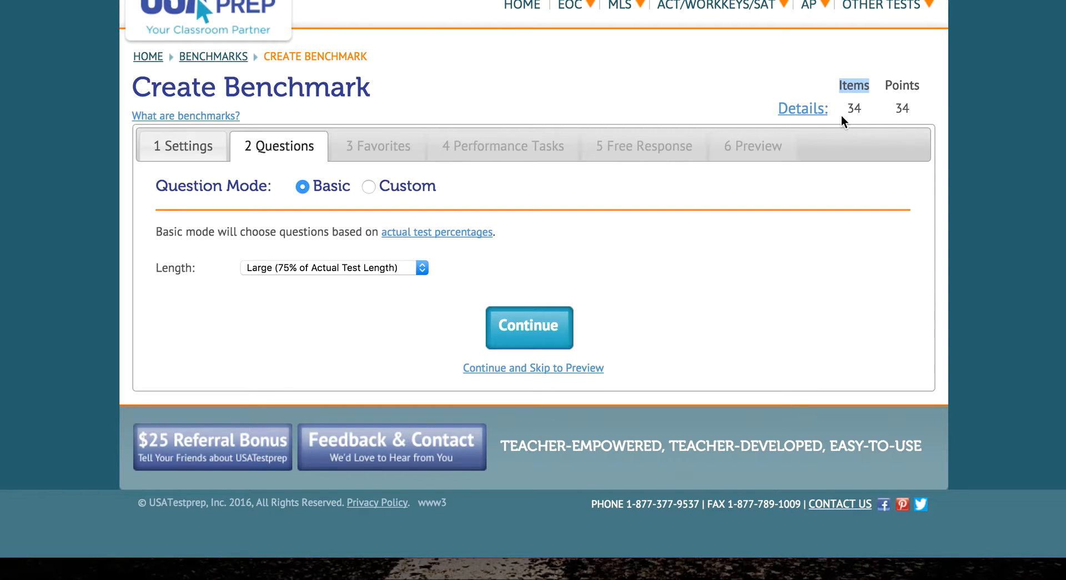
pyautogui.click(311, 267)
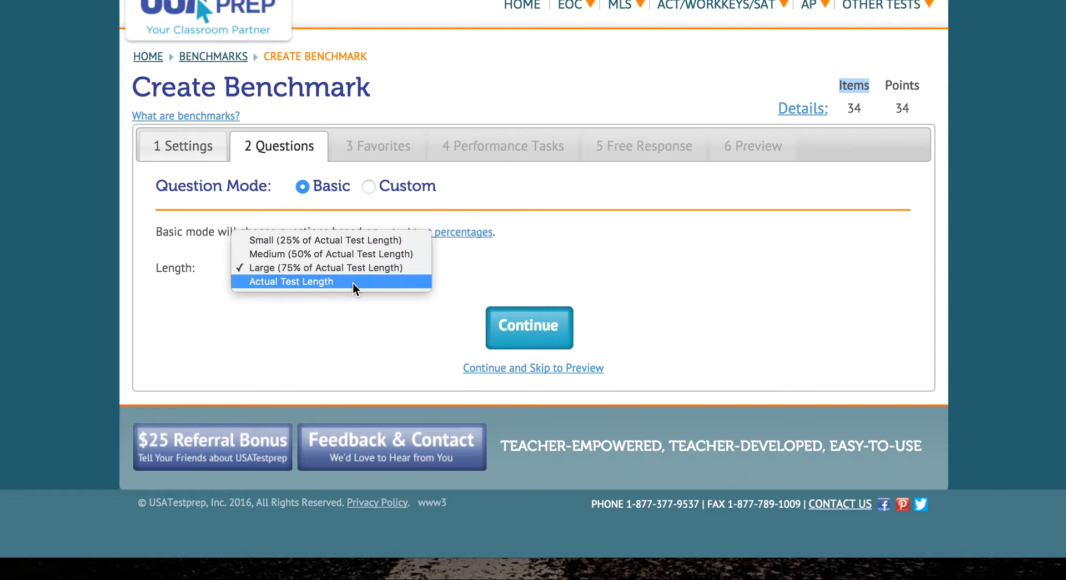
pyautogui.click(345, 278)
pyautogui.click(339, 267)
pyautogui.press('Escape')
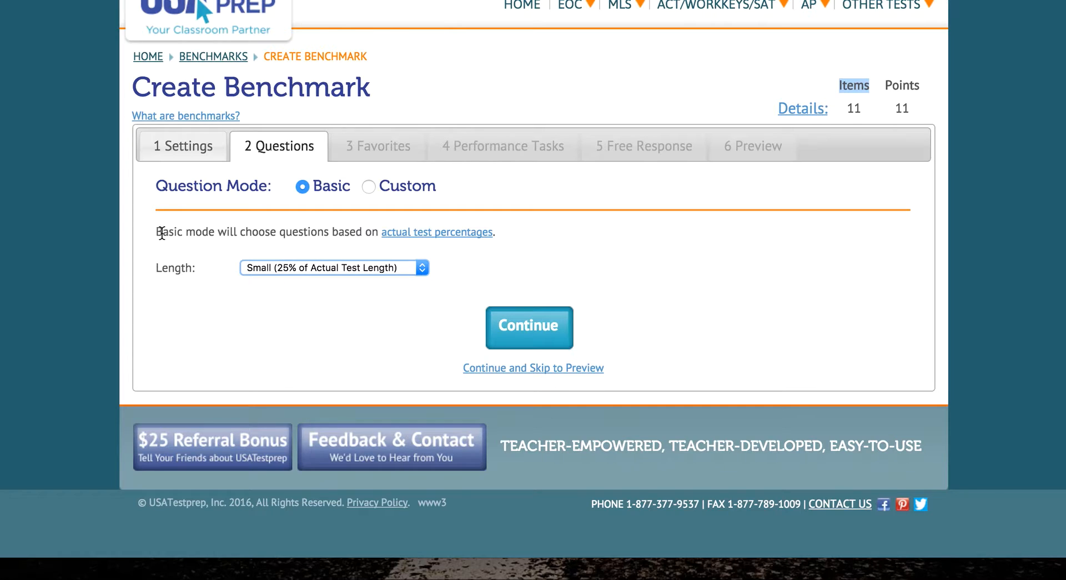
# Step: Examine the actual test percentages for the Physical Science EOC and close the test information
pyautogui.moveTo(156, 233); pyautogui.dragTo(375, 224)
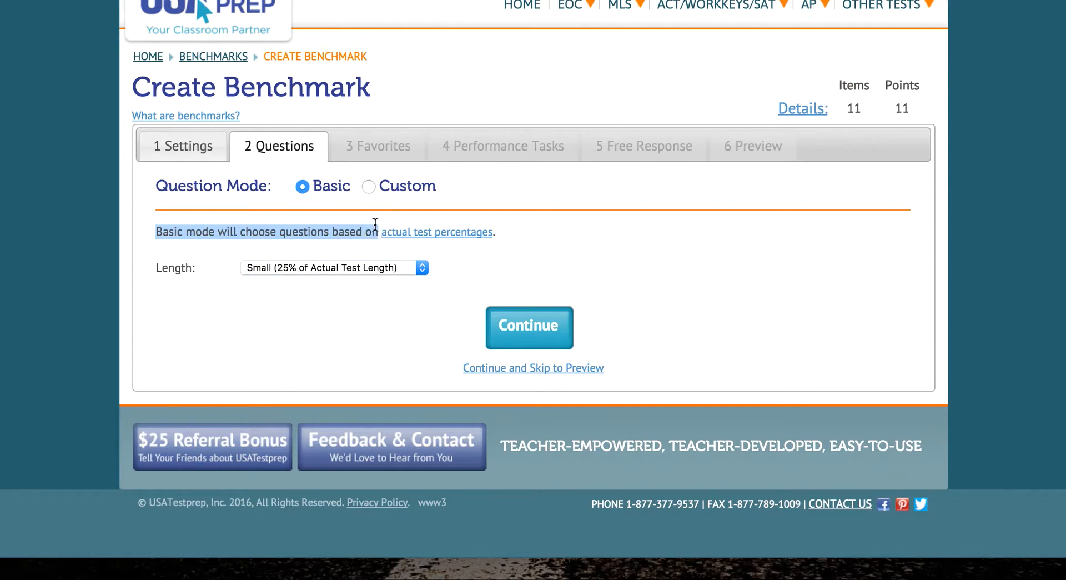
pyautogui.click(440, 228)
pyautogui.moveTo(289, 267)
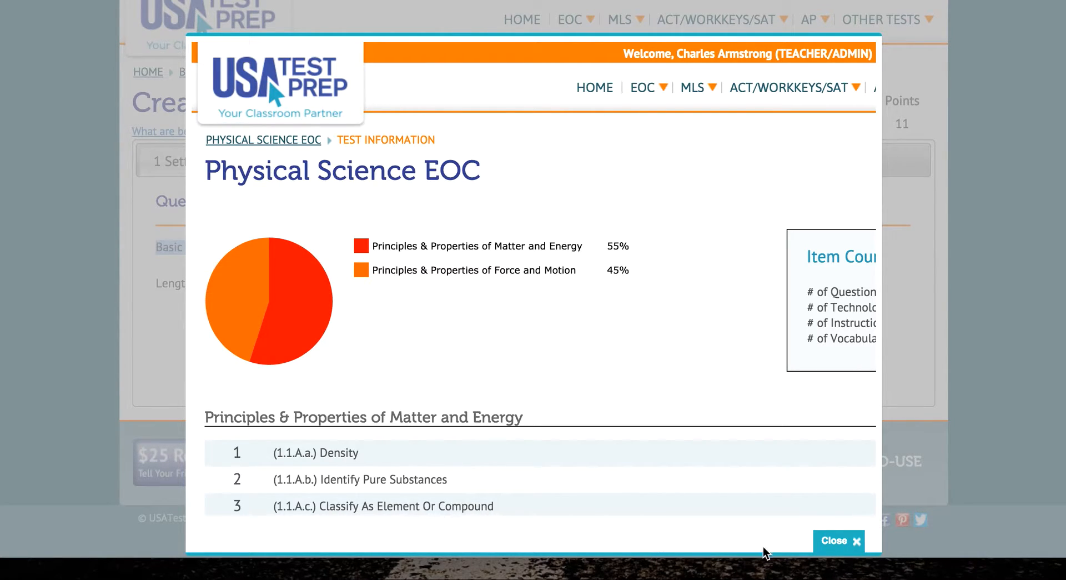
pyautogui.click(817, 537)
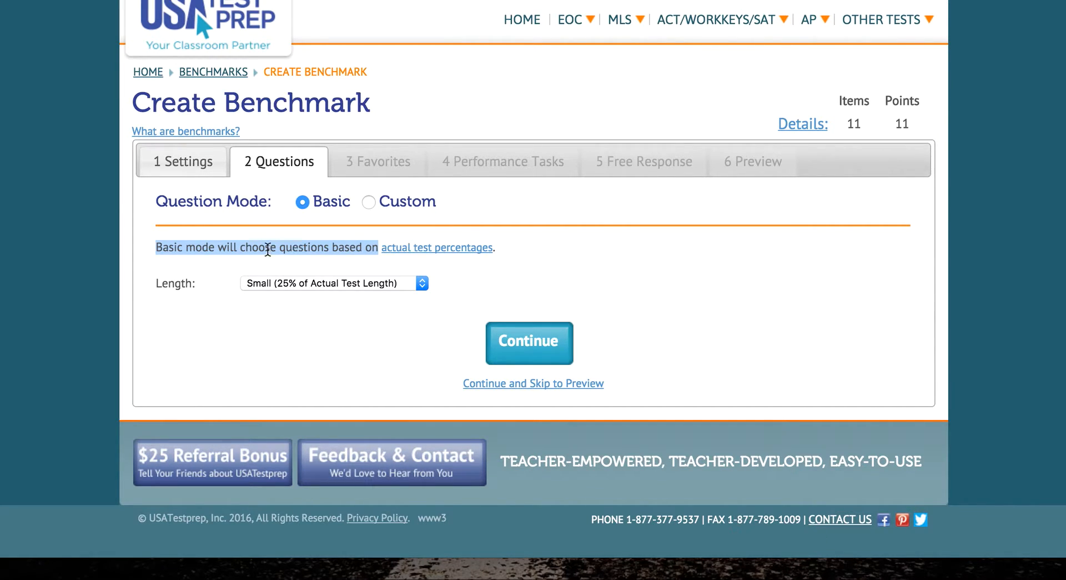
pyautogui.click(597, 276)
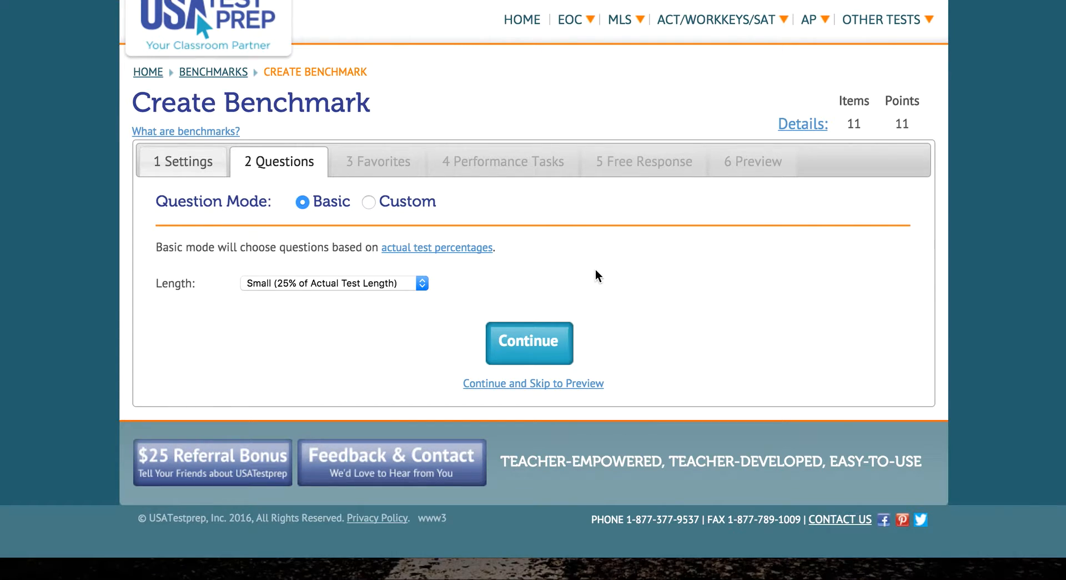
# Step: Switch the question mode to Custom and choose the Principles & Properties of Matter and Energy strand
pyautogui.scroll(-1, 461, 238)
pyautogui.click(367, 196)
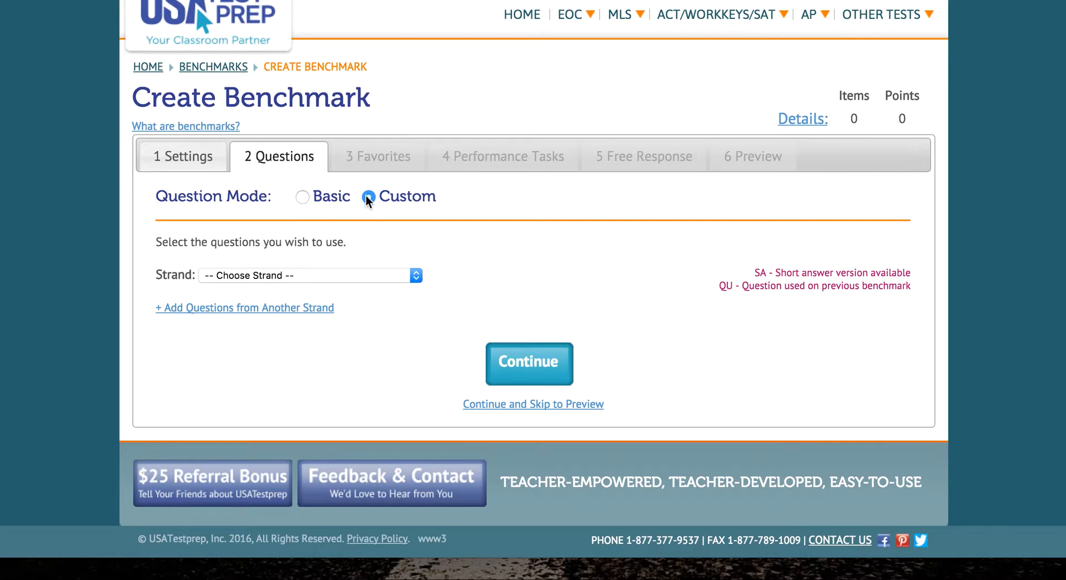
pyautogui.click(318, 275)
pyautogui.click(323, 290)
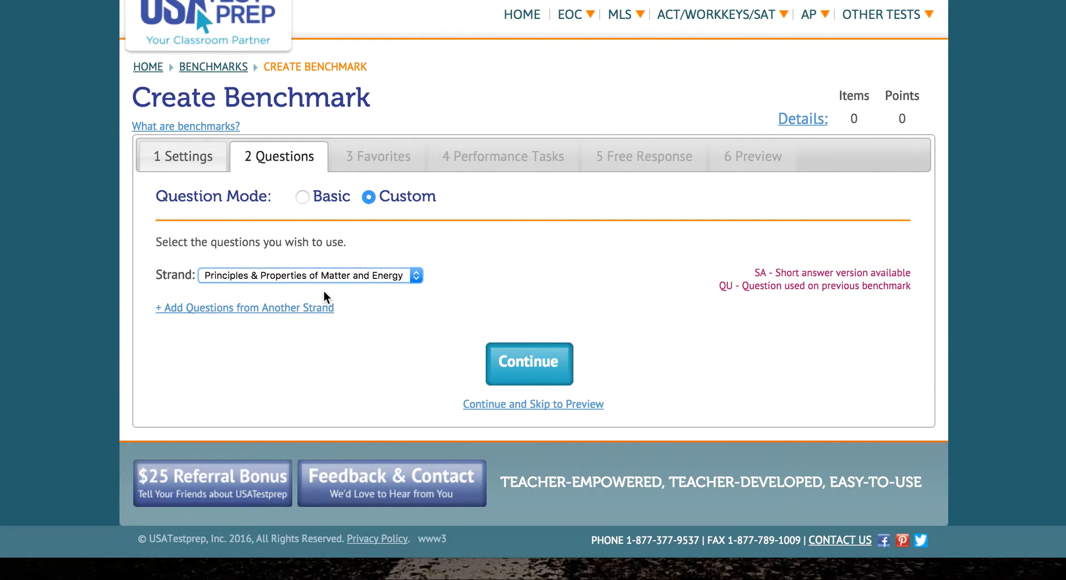
# Step: Expand the Acids, Bases, & Neutral Solutions standard and load all of its available questions
pyautogui.scroll(-3, 207, 325)
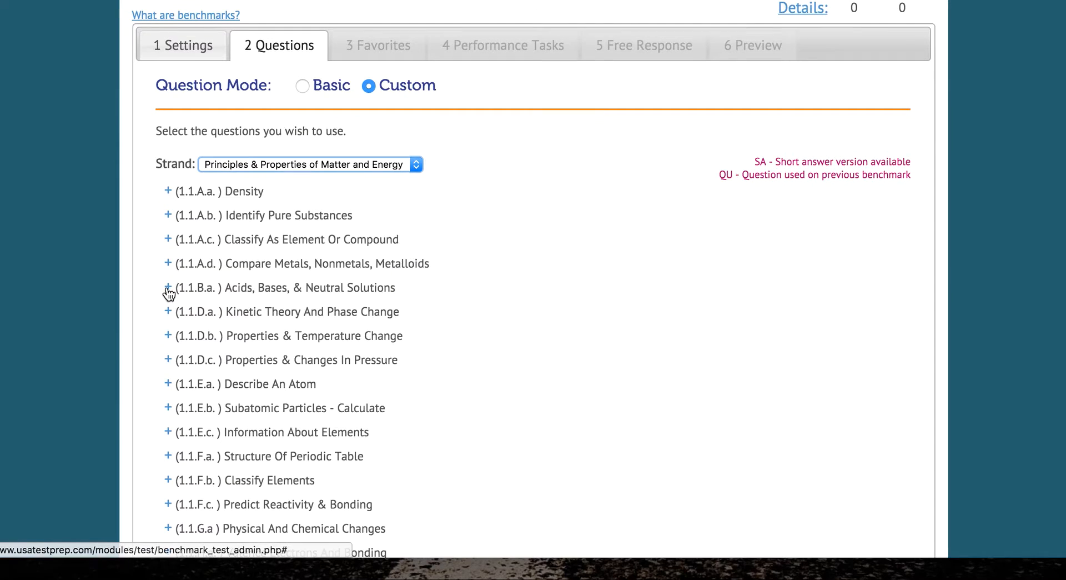
pyautogui.click(168, 290)
pyautogui.scroll(-6, 169, 294)
pyautogui.scroll(-1, 169, 294)
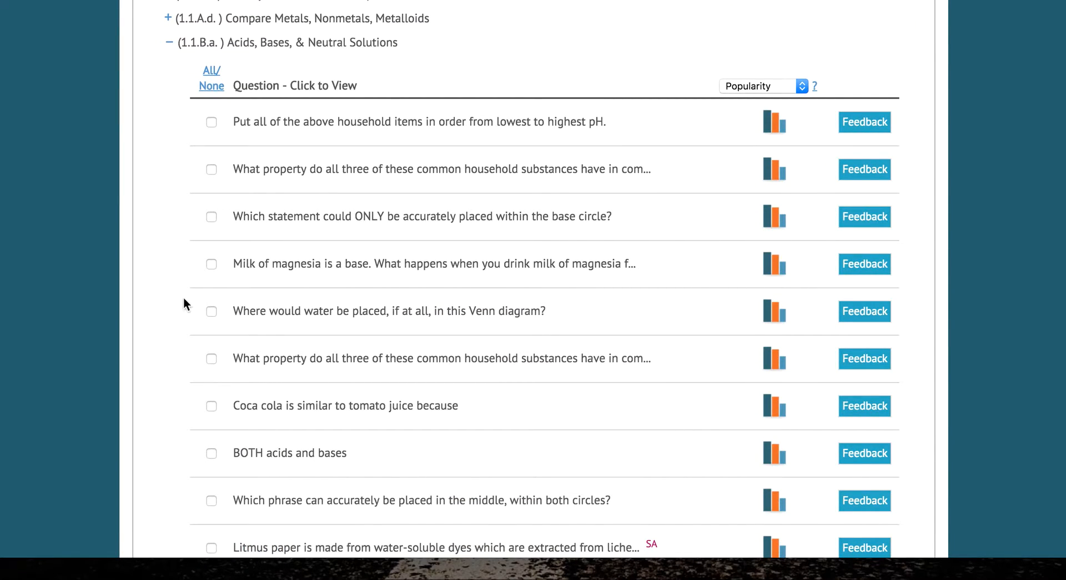
pyautogui.scroll(-10, 184, 298)
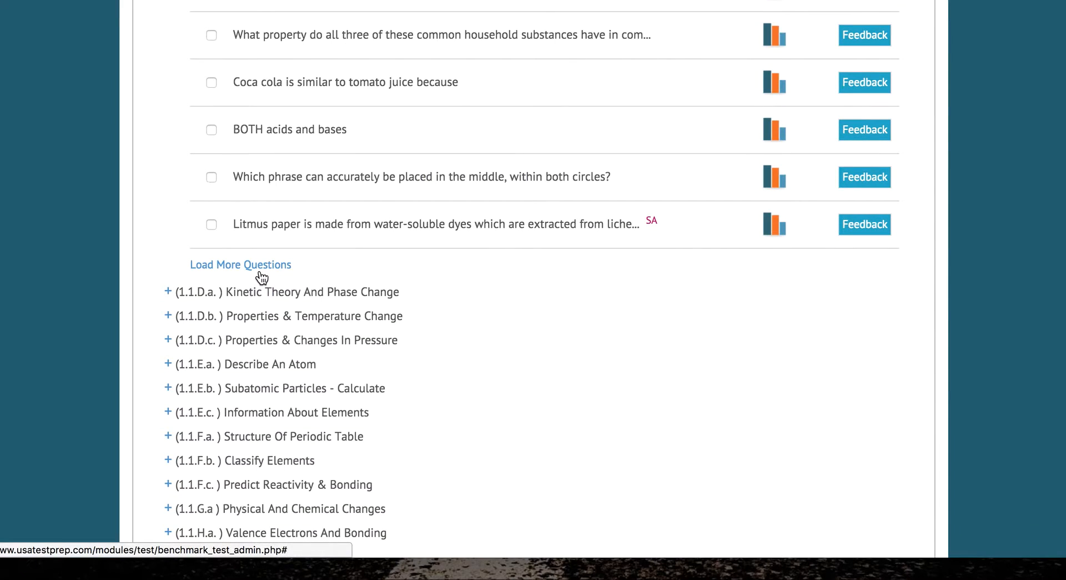
pyautogui.click(260, 265)
pyautogui.scroll(-13, 261, 276)
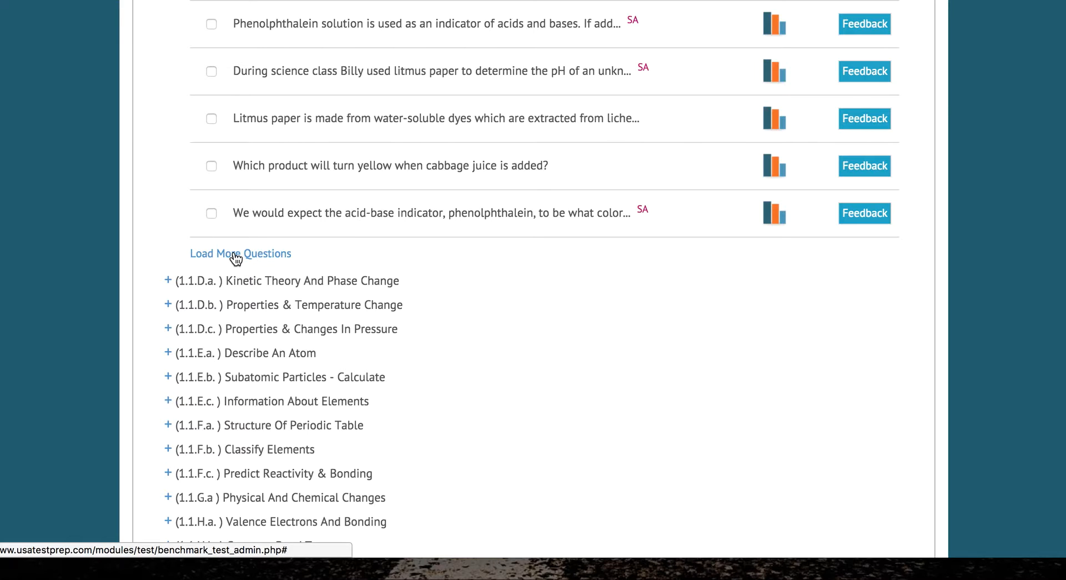
pyautogui.click(236, 256)
pyautogui.scroll(-6, 239, 261)
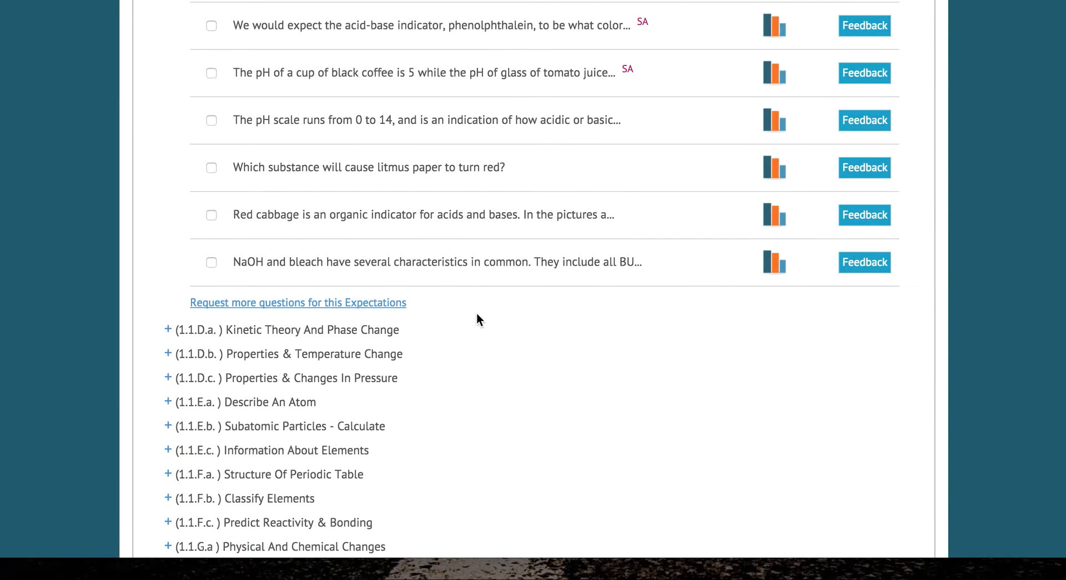
# Step: Select the first three questions listed under Acids, Bases, & Neutral Solutions for the benchmark
pyautogui.scroll(9, 477, 312)
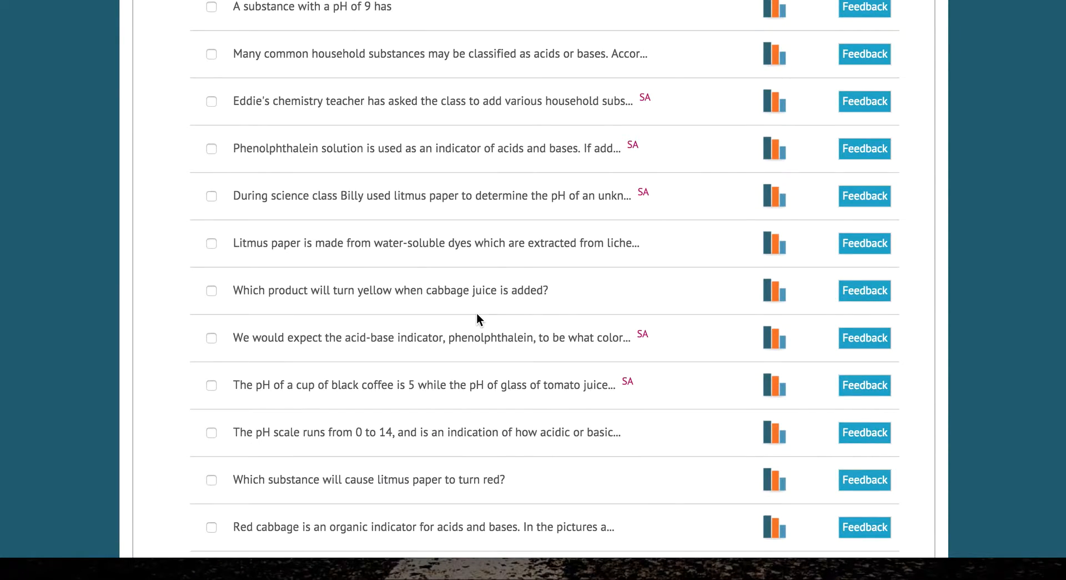
pyautogui.scroll(14, 476, 312)
pyautogui.scroll(9, 478, 321)
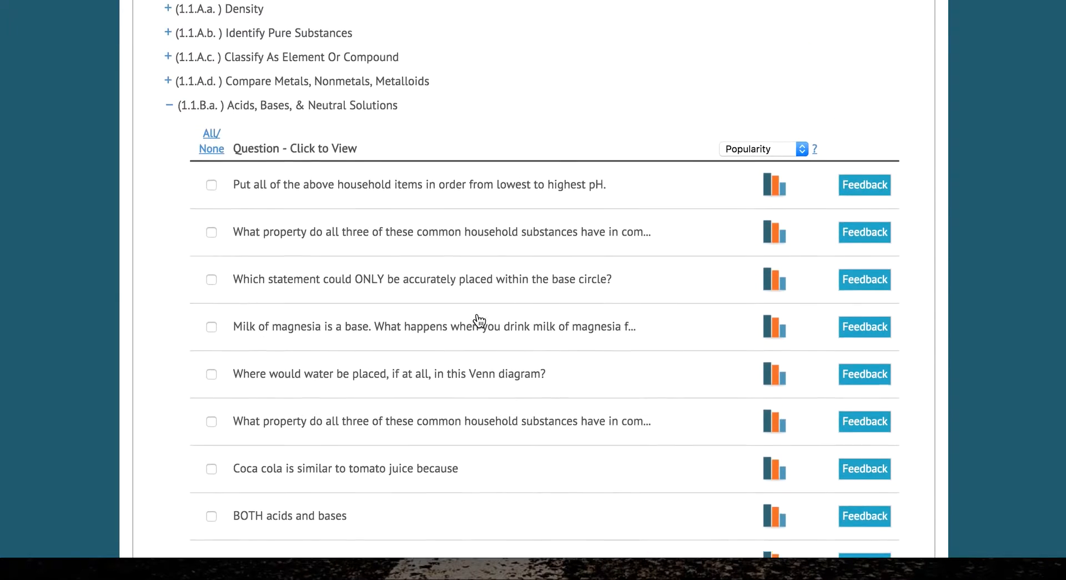
pyautogui.scroll(-2, 476, 317)
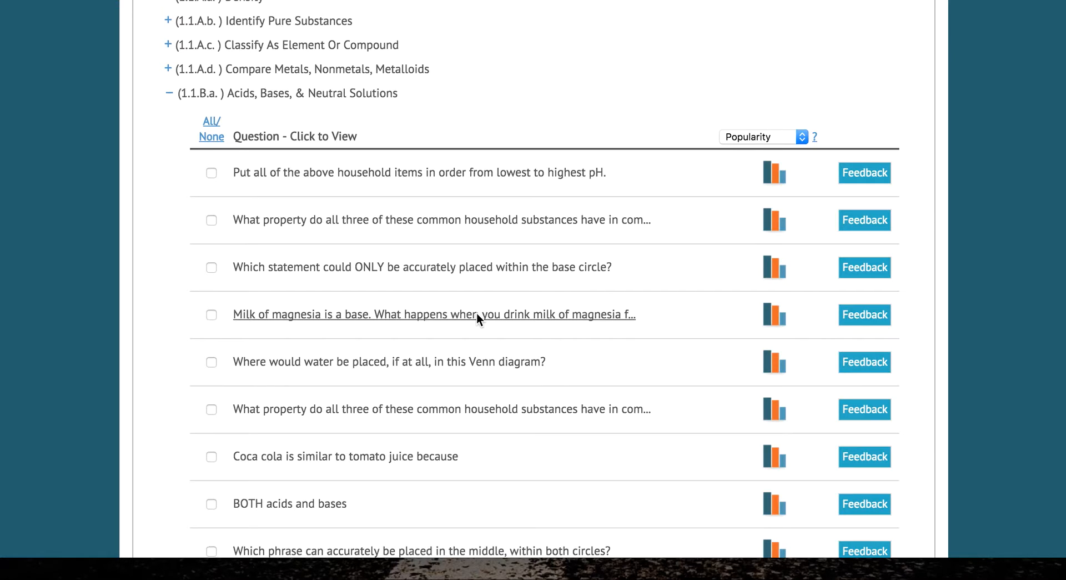
pyautogui.scroll(1, 476, 315)
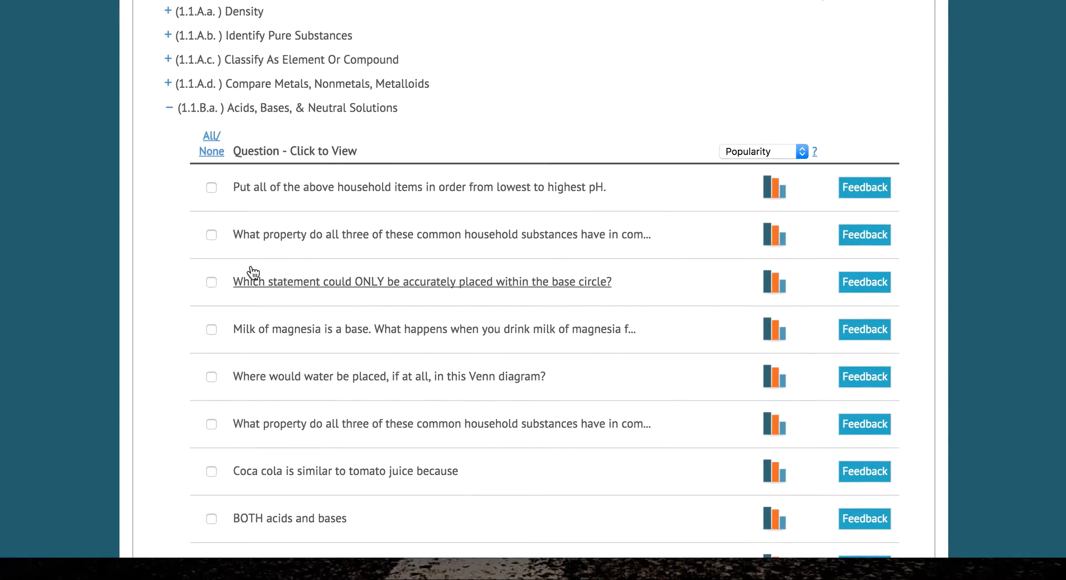
pyautogui.click(211, 188)
pyautogui.click(212, 236)
pyautogui.click(211, 281)
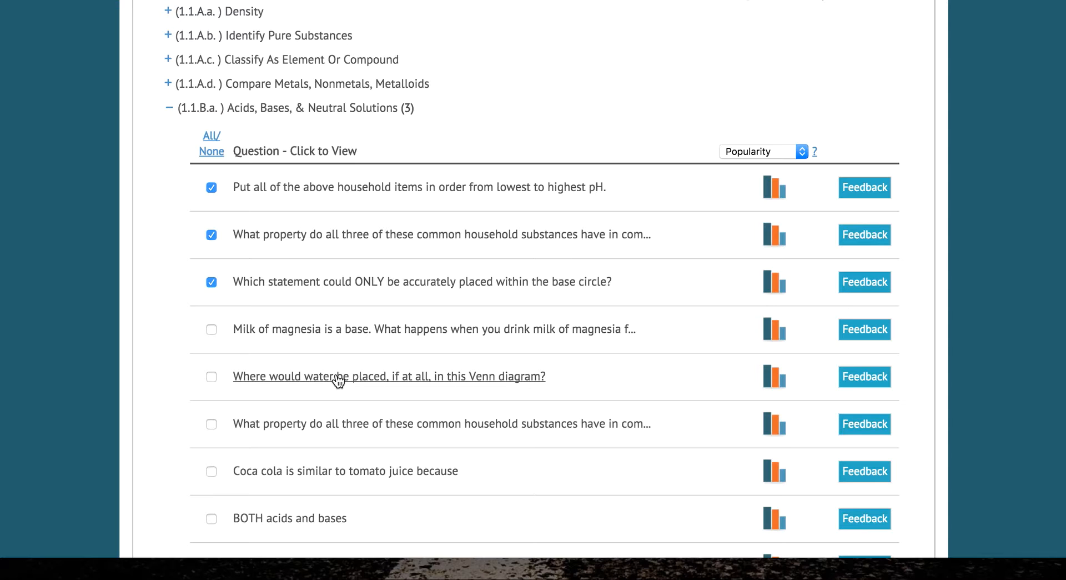
# Step: Preview the Milk of magnesia question, add it to the benchmark and advance to the following question
pyautogui.scroll(-1, 339, 379)
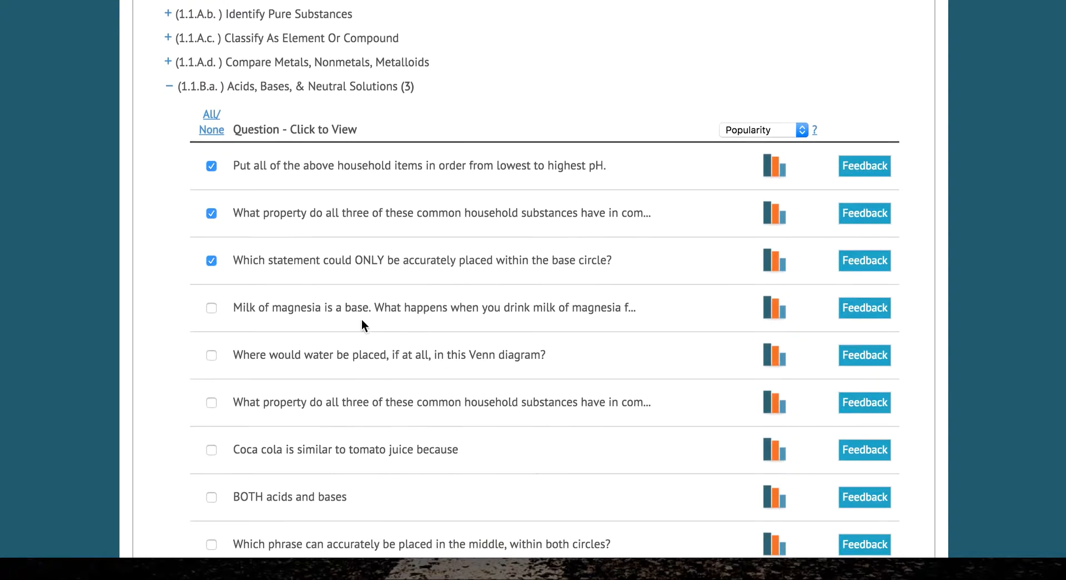
pyautogui.click(385, 305)
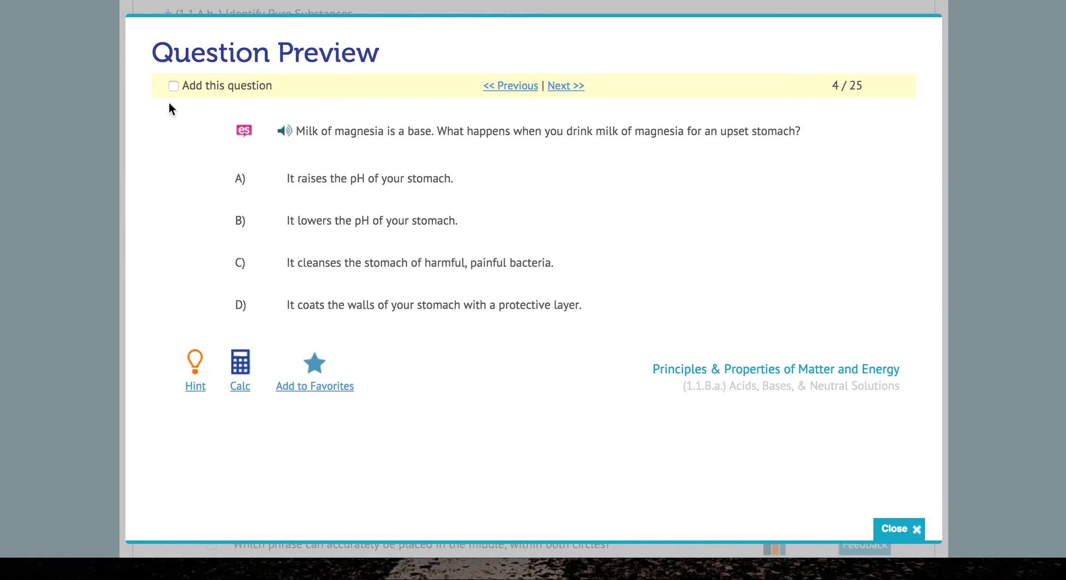
pyautogui.click(568, 87)
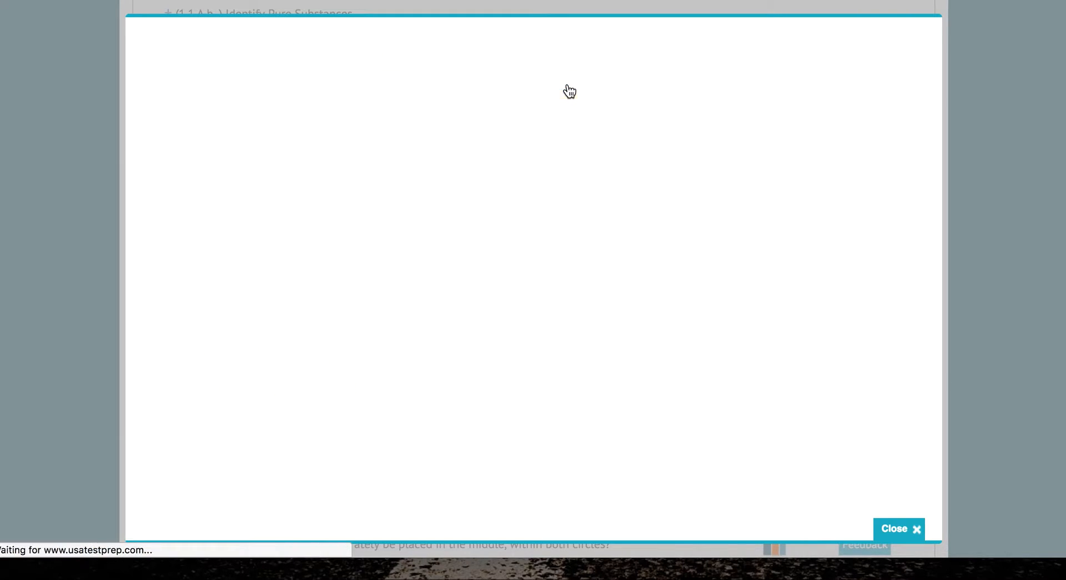
# Step: Page through the question previews to "A substance with a pH of 9 has" and add that question
pyautogui.click(568, 87)
pyautogui.click(568, 87)
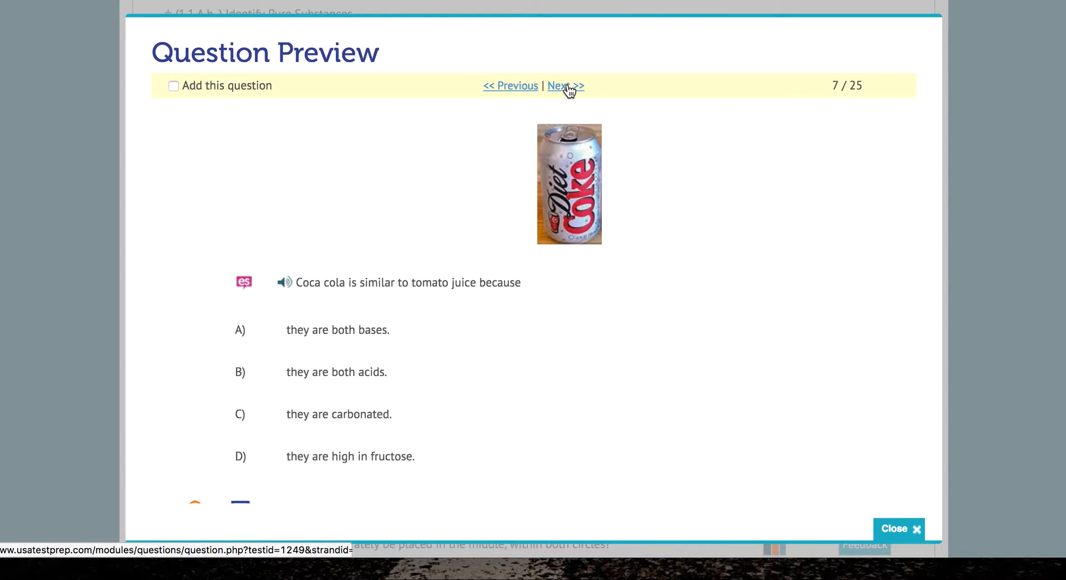
pyautogui.click(568, 87)
pyautogui.click(567, 87)
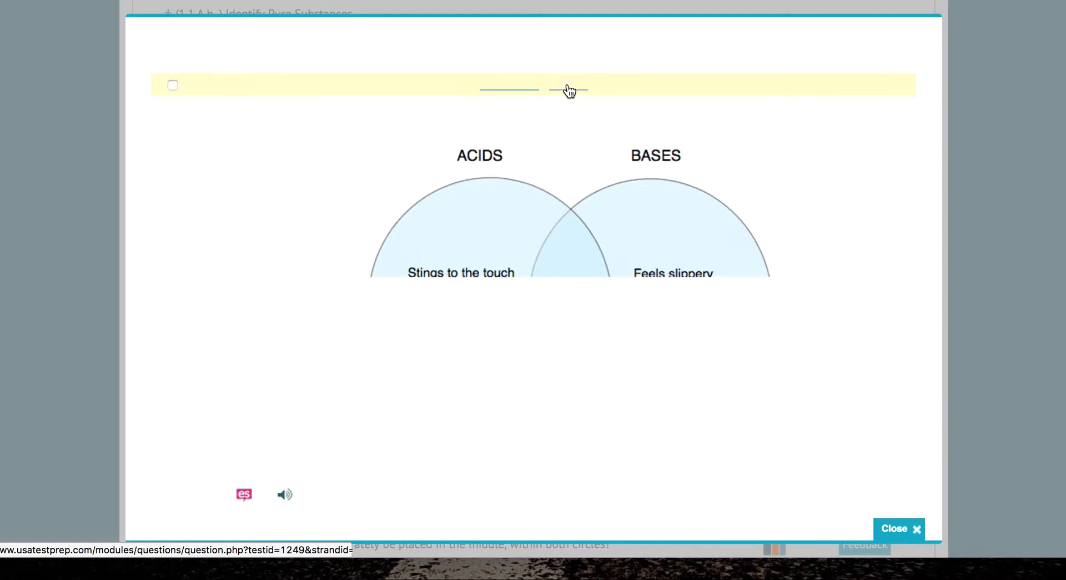
pyautogui.click(568, 87)
pyautogui.click(567, 87)
pyautogui.click(567, 87)
pyautogui.click(564, 89)
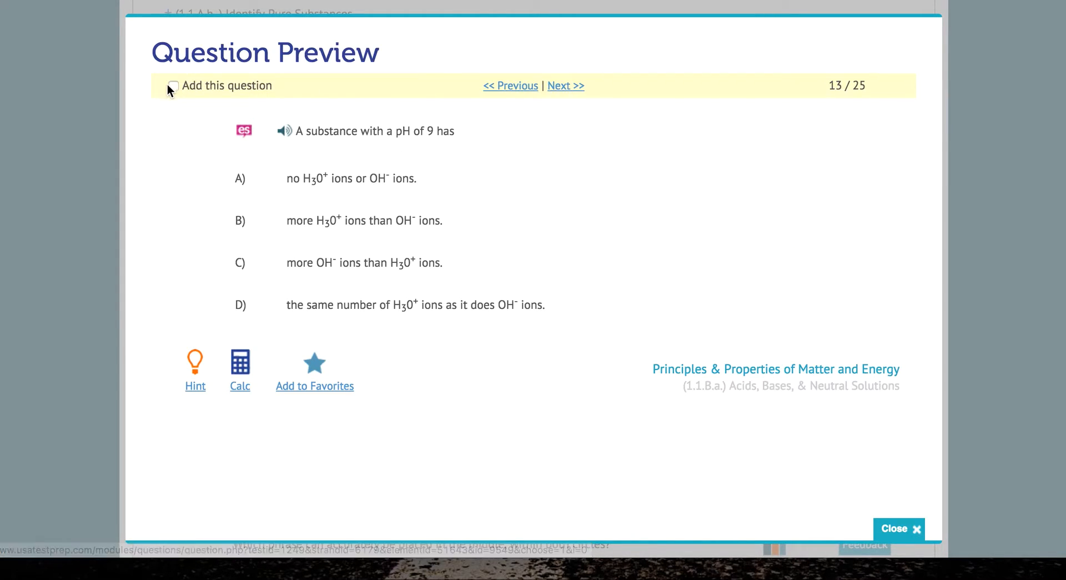
pyautogui.click(172, 86)
# Step: Add question 14, about classifying common household substances as acids or bases, and close the question preview
pyautogui.click(577, 88)
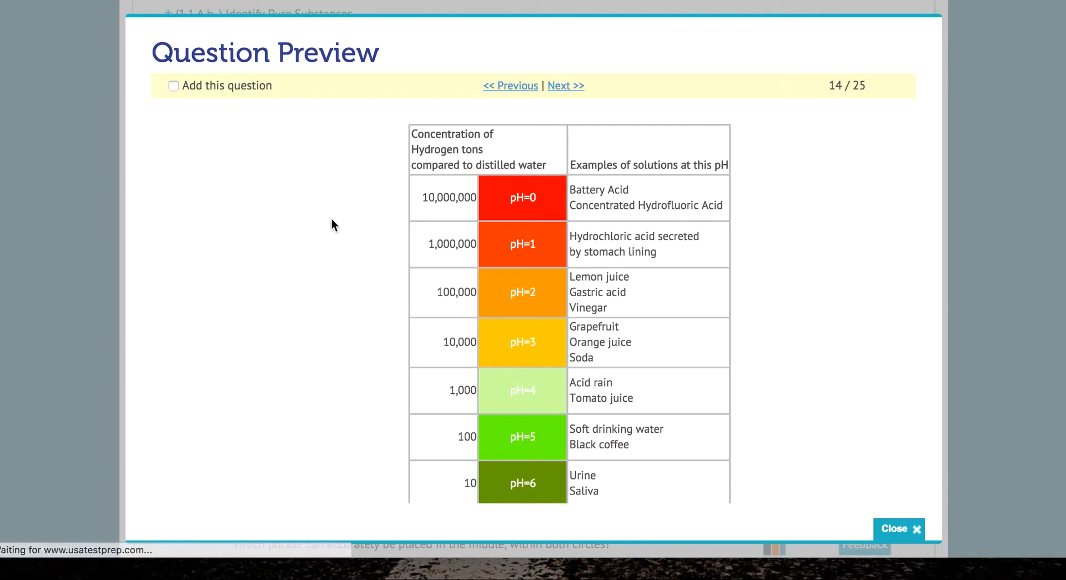
pyautogui.click(173, 86)
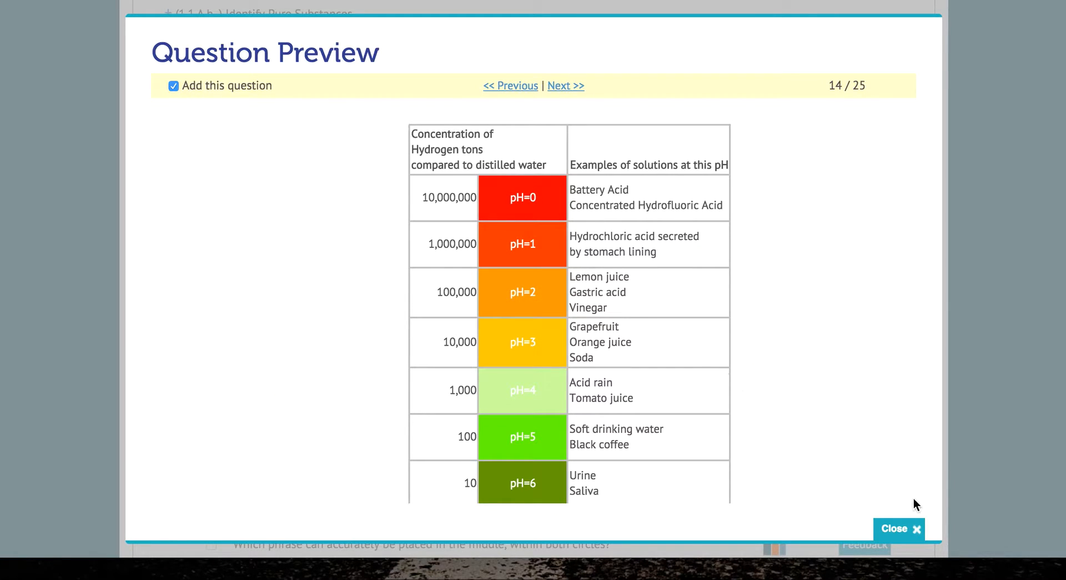
pyautogui.click(913, 528)
# Step: Select the question about the unlabeled bottle of clear liquid and set it to display as short answer
pyautogui.scroll(-8, 481, 438)
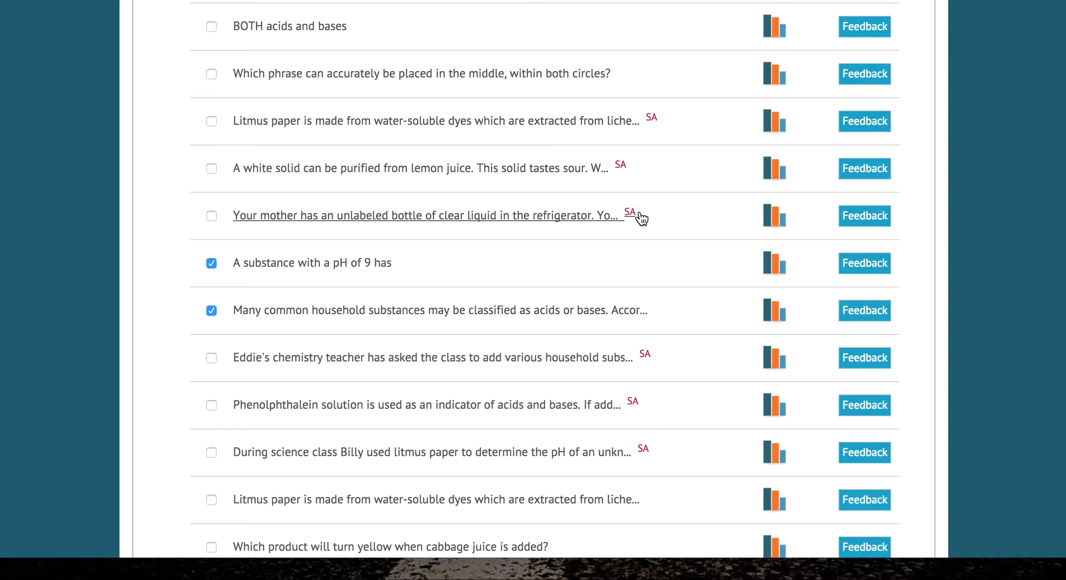
pyautogui.click(212, 215)
pyautogui.moveTo(393, 230); pyautogui.dragTo(275, 228)
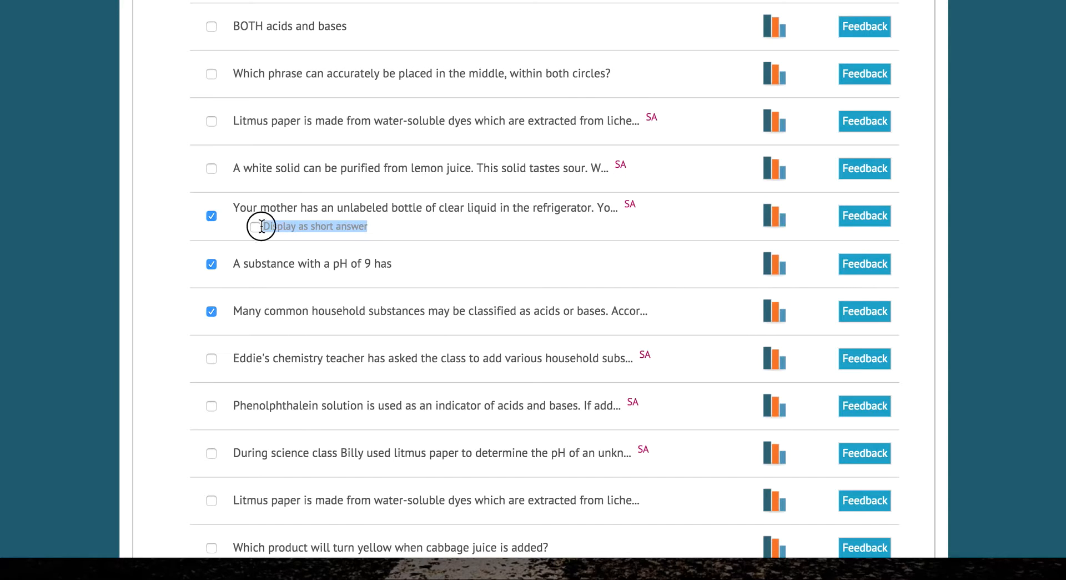
pyautogui.click(262, 226)
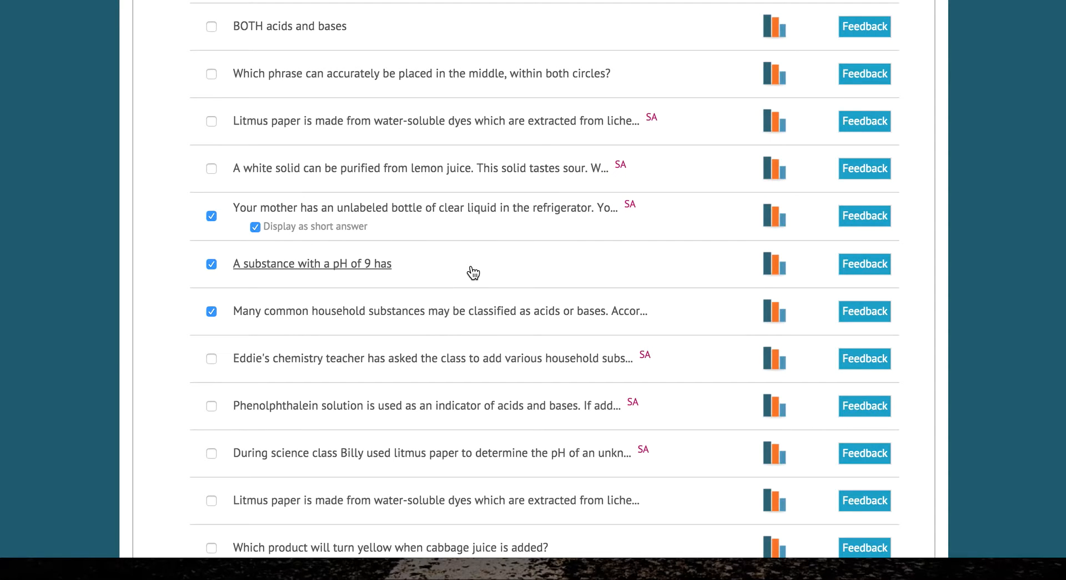
# Step: Collapse Acids, Bases, & Neutral Solutions and expand the Properties & Changes In Pressure questions
pyautogui.scroll(10, 386, 340)
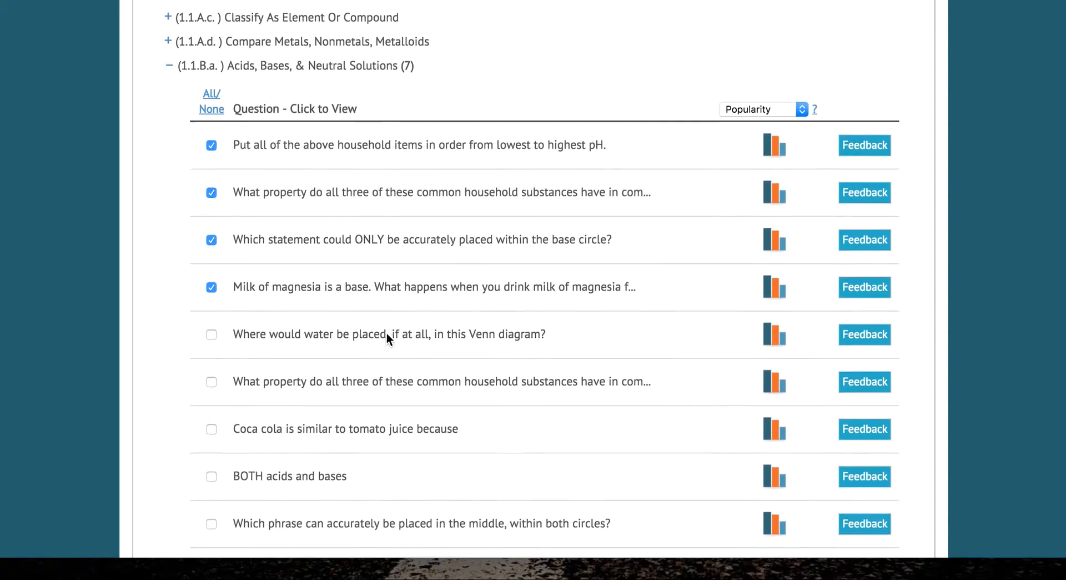
pyautogui.click(169, 250)
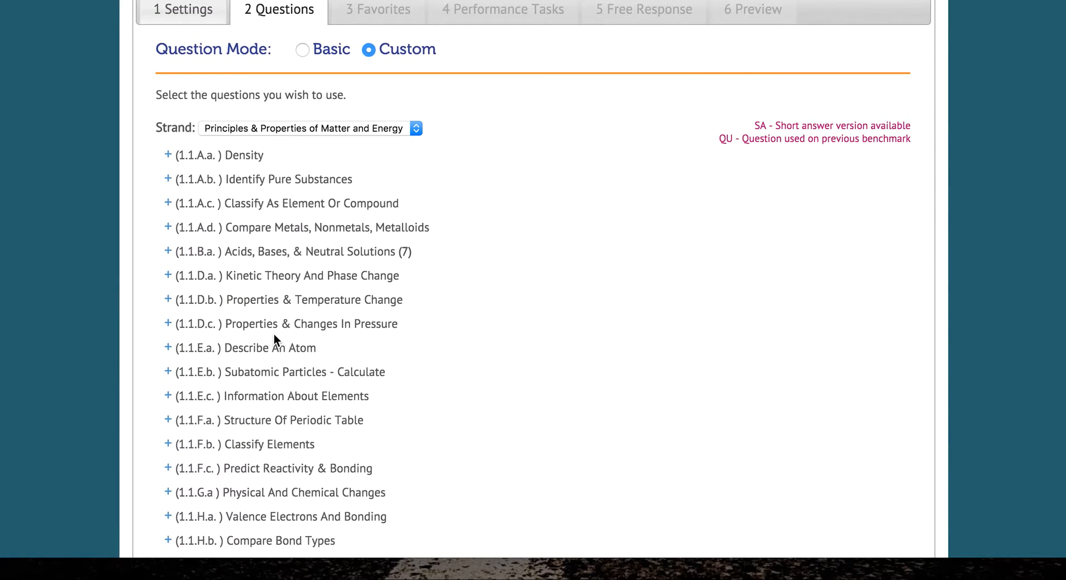
pyautogui.click(440, 257)
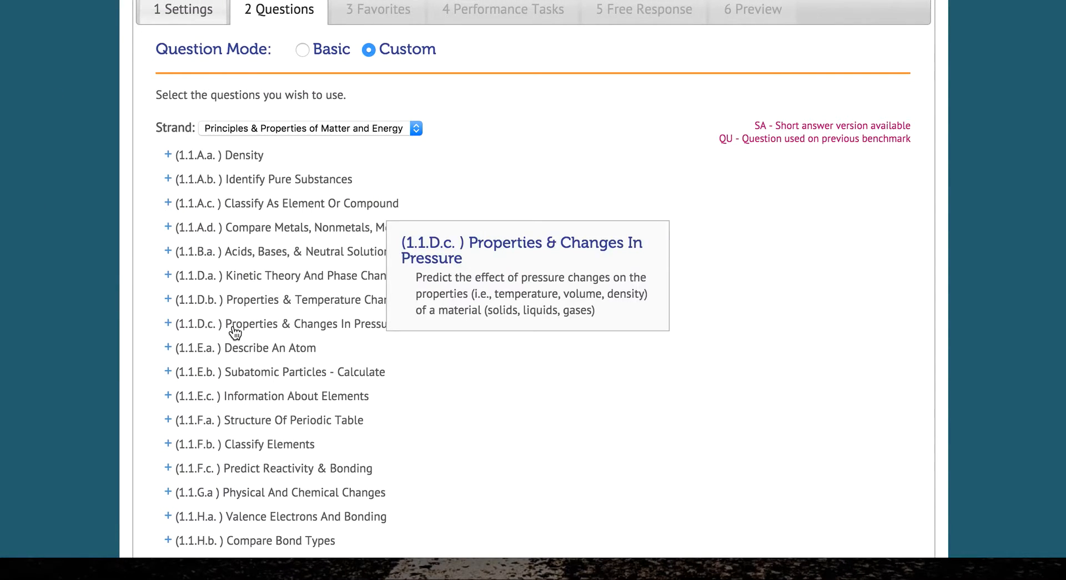
pyautogui.click(168, 324)
pyautogui.scroll(-5, 348, 417)
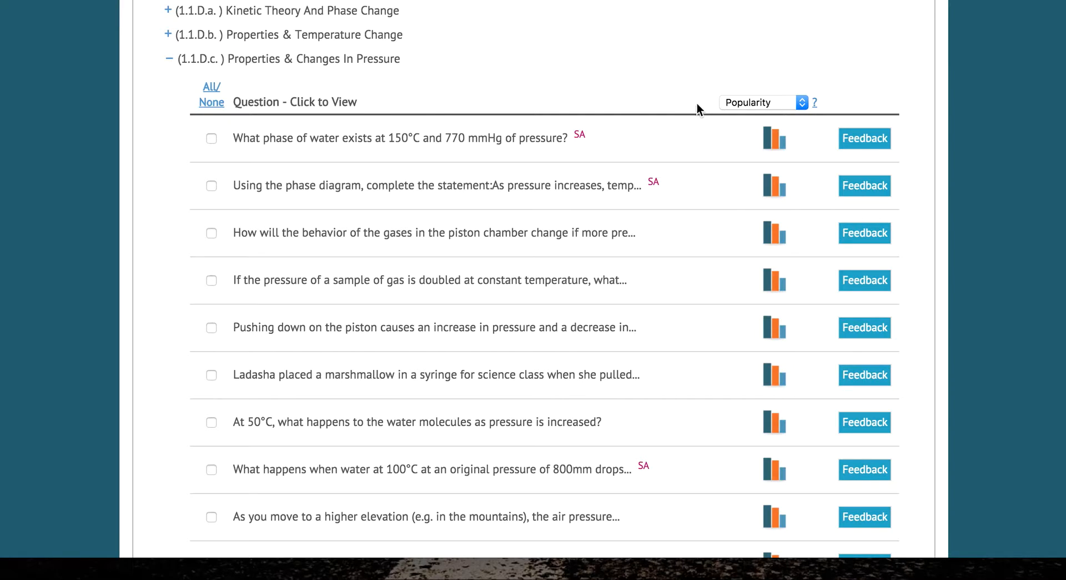
# Step: Sort the Properties & Changes In Pressure questions by High Difficulty and examine the stats of several questions
pyautogui.click(738, 101)
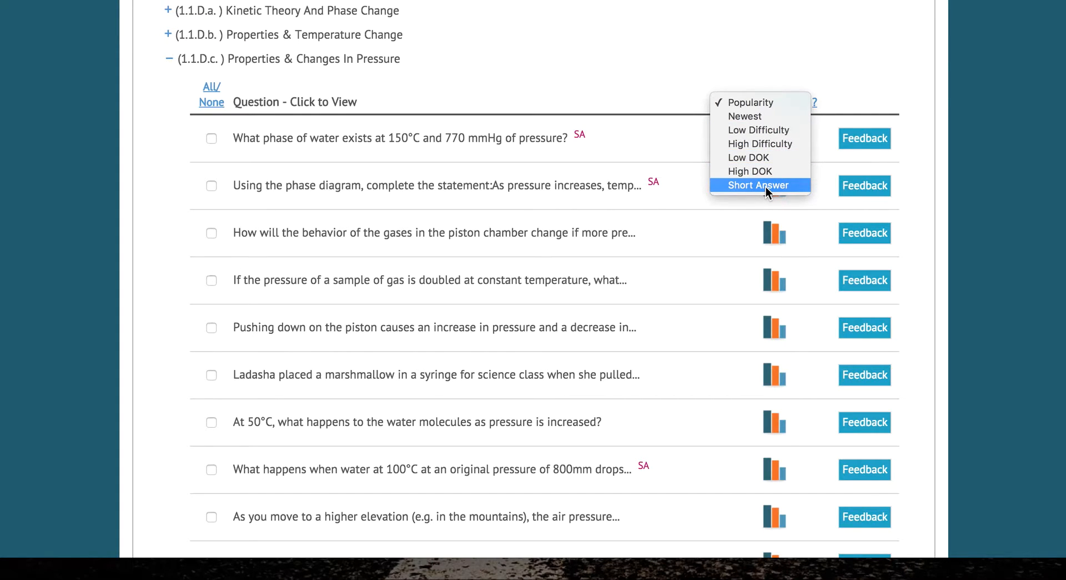
pyautogui.click(775, 144)
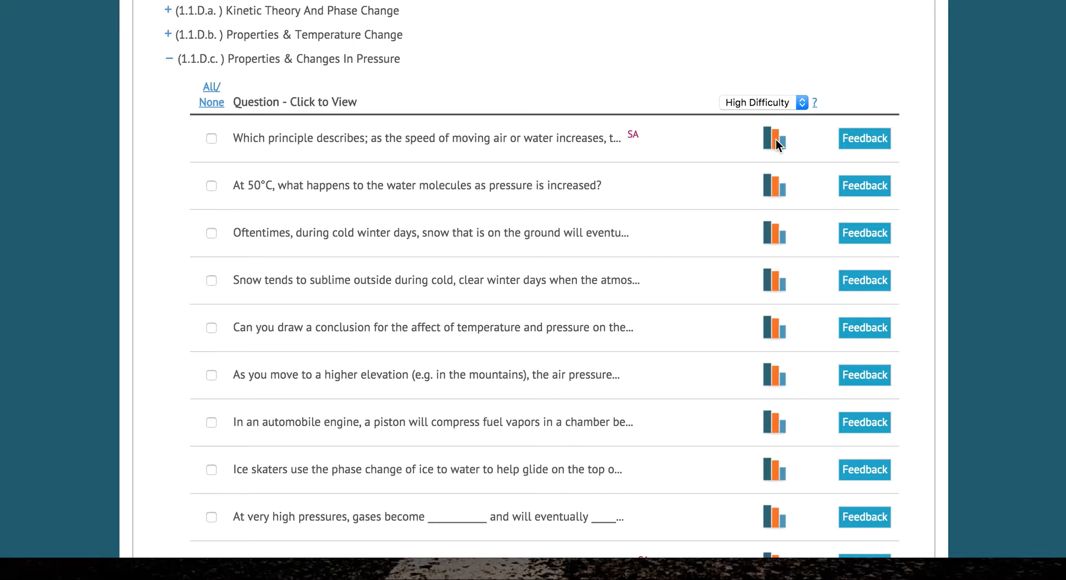
pyautogui.scroll(1, 775, 139)
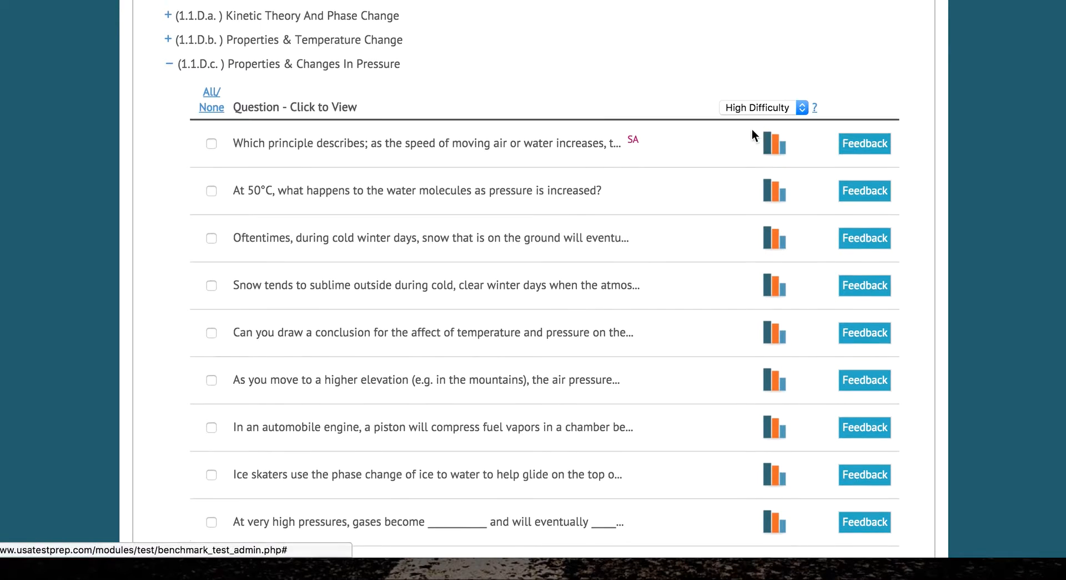
pyautogui.moveTo(771, 151)
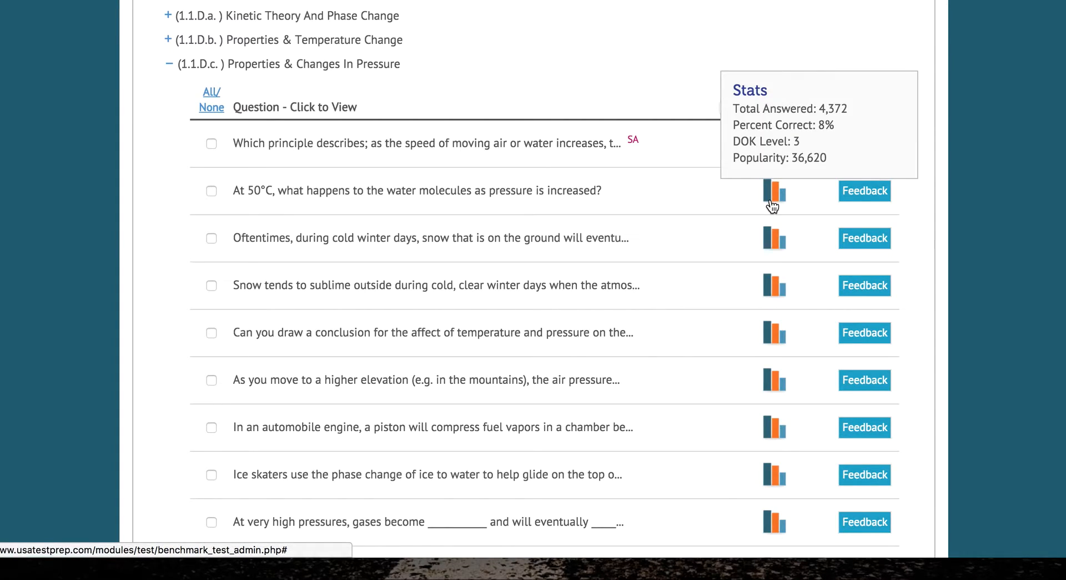
pyautogui.moveTo(774, 286)
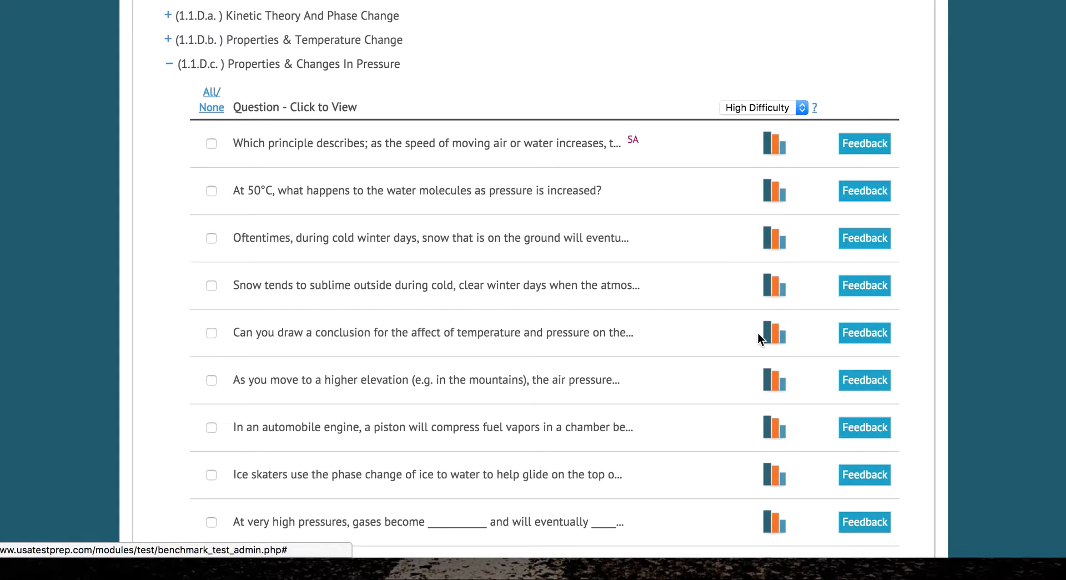
pyautogui.moveTo(779, 427)
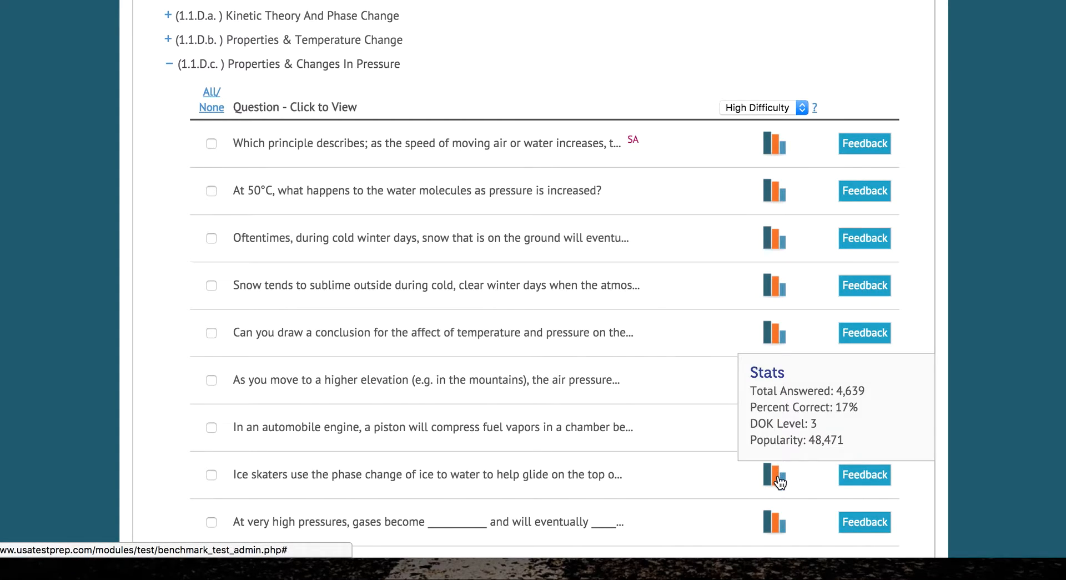
pyautogui.moveTo(779, 523)
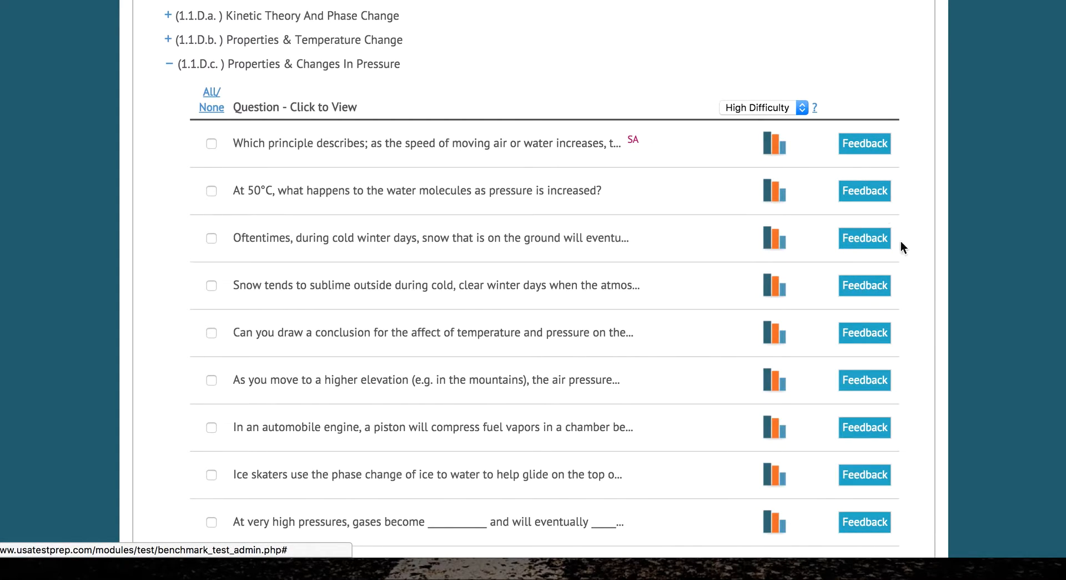
# Step: Sort the Properties & Changes In Pressure questions by Low Difficulty and check the first question's stats
pyautogui.click(757, 107)
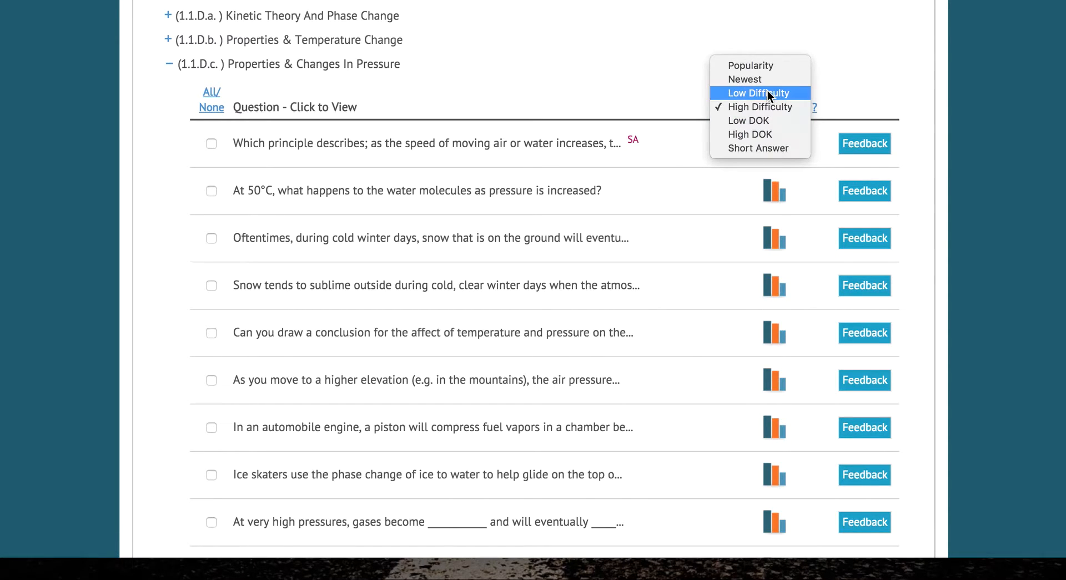
pyautogui.click(758, 93)
pyautogui.scroll(1, 564, 150)
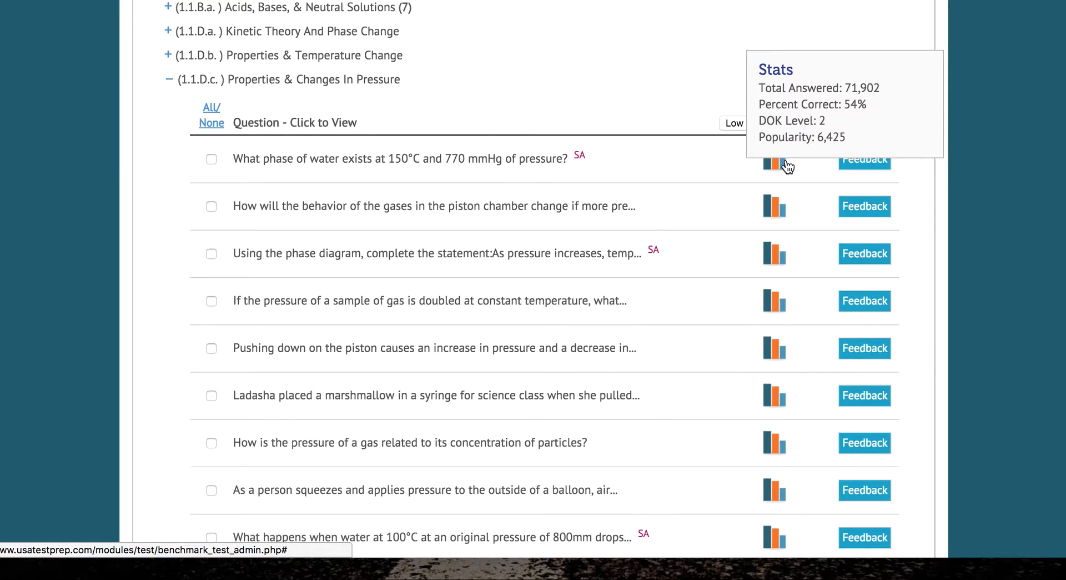
pyautogui.scroll(1, 200, 144)
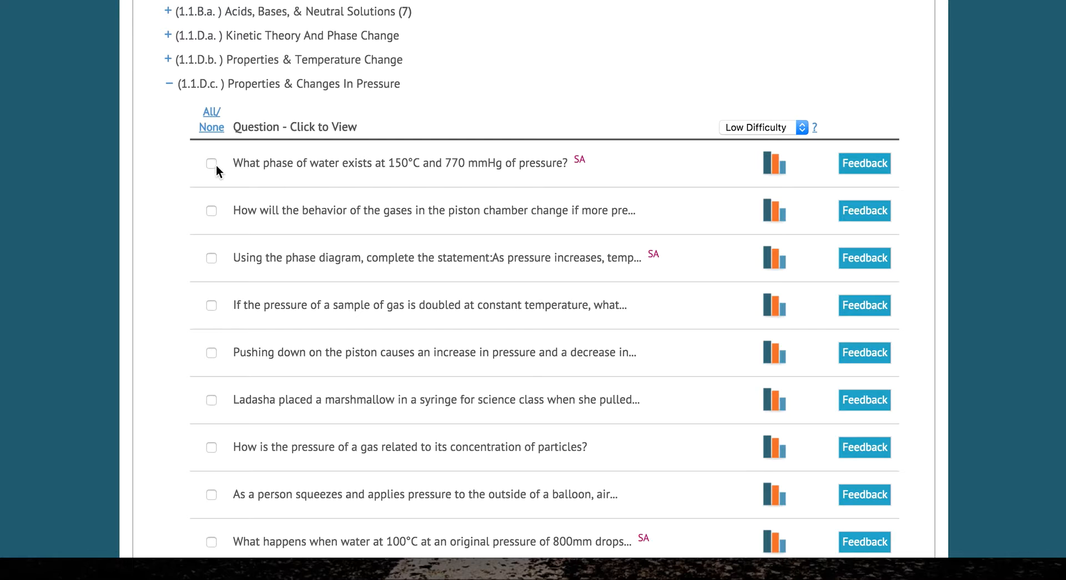
# Step: Select the first four questions under Properties & Changes In Pressure
pyautogui.click(212, 164)
pyautogui.click(211, 211)
pyautogui.click(211, 258)
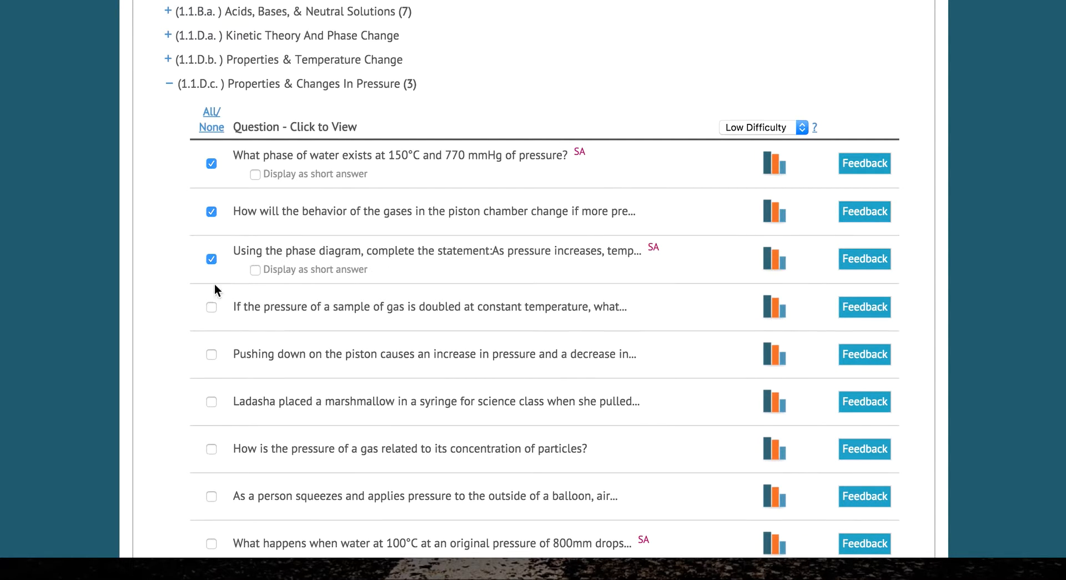
pyautogui.click(211, 306)
# Step: View the feedback form for the question about pushing down on the piston, and close it without submitting
pyautogui.scroll(-4, 208, 321)
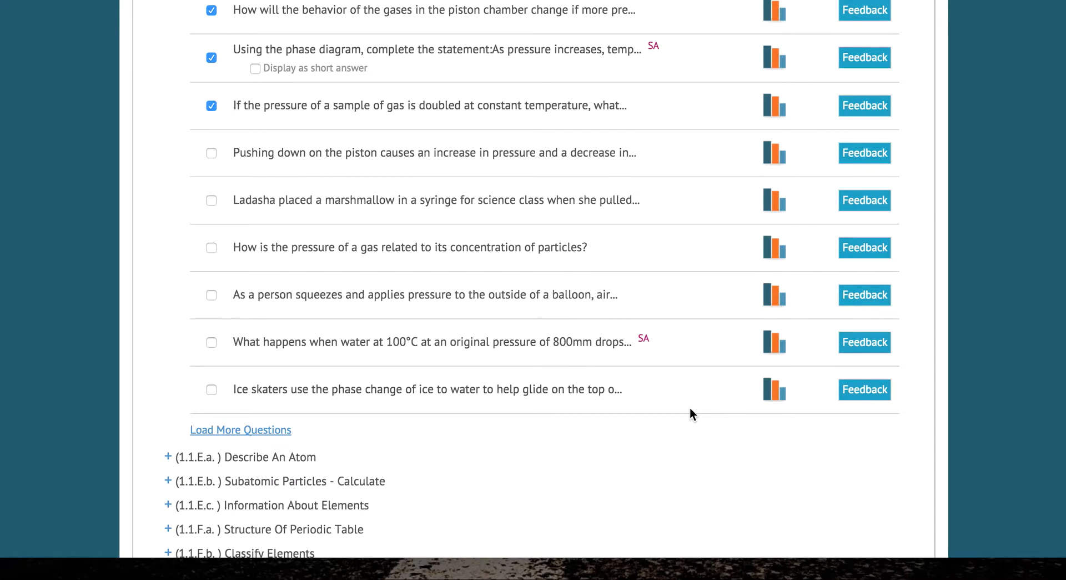
pyautogui.click(861, 158)
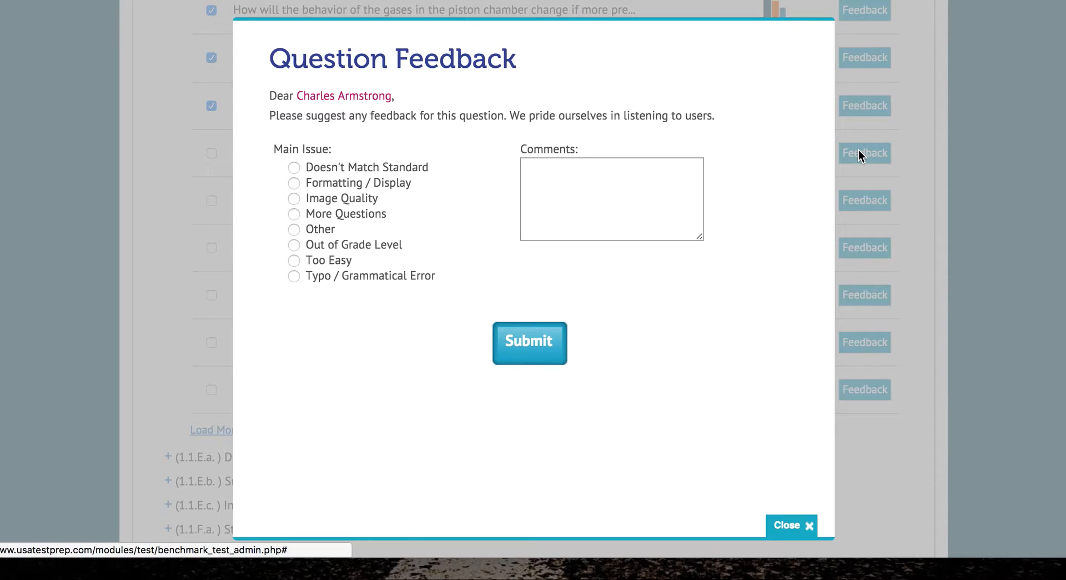
pyautogui.click(791, 525)
# Step: Add another strand to the question selection and set it to Principles & Properties of Force and Motion
pyautogui.scroll(6, 307, 305)
pyautogui.scroll(-20, 307, 304)
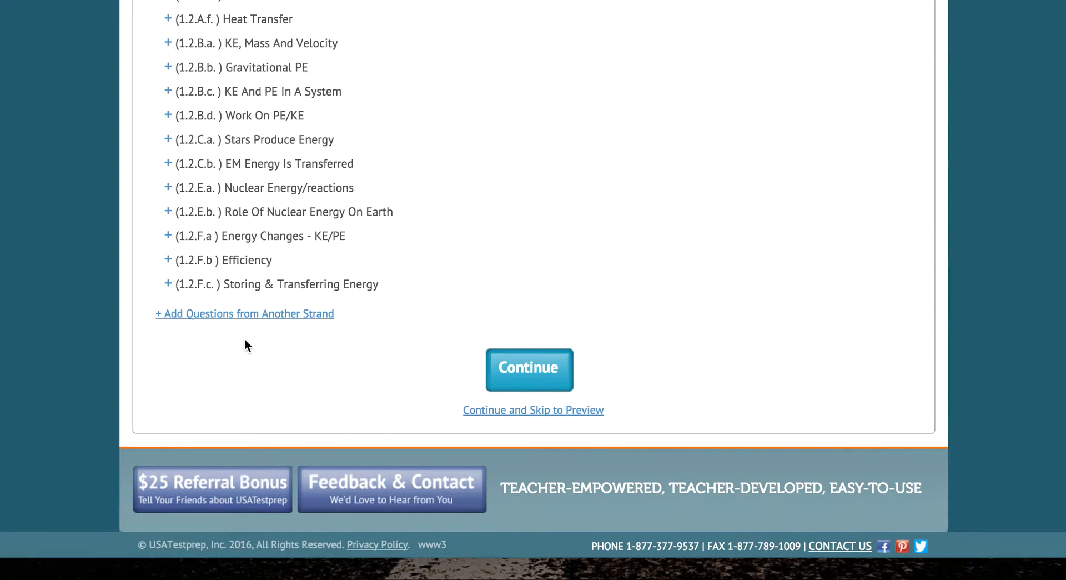
pyautogui.click(283, 314)
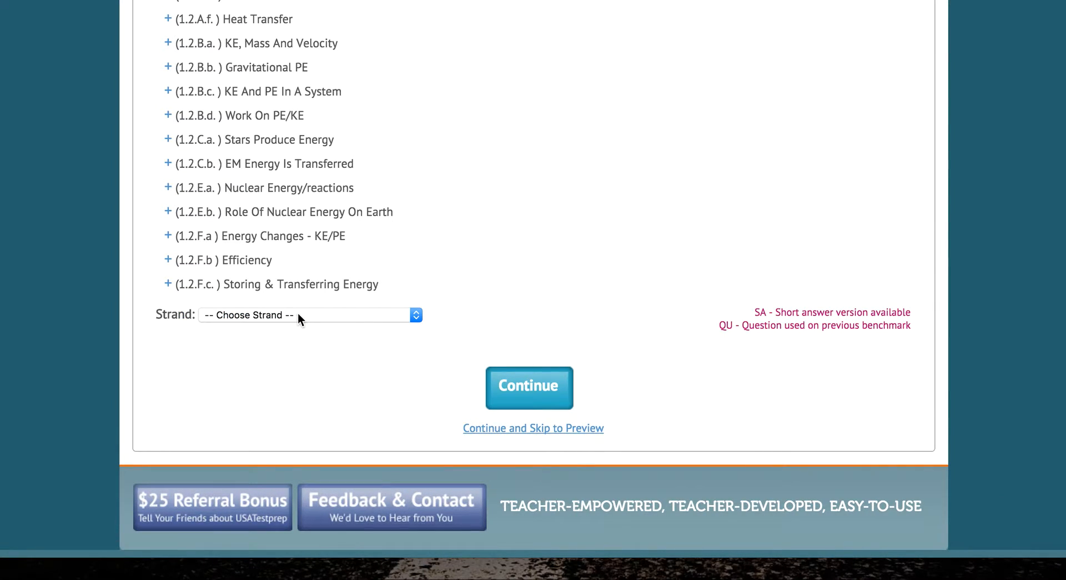
pyautogui.click(298, 314)
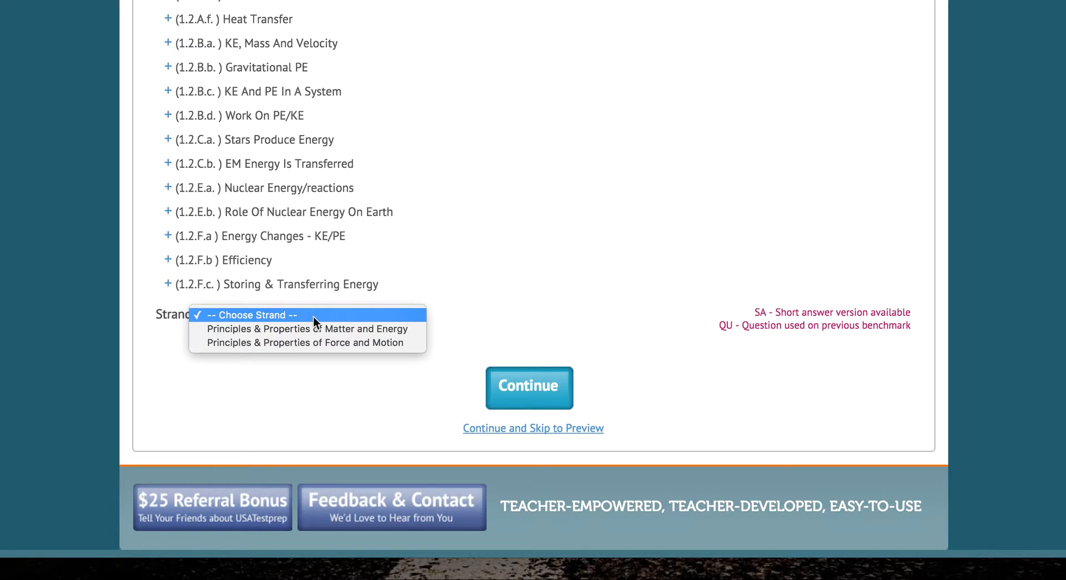
pyautogui.click(306, 343)
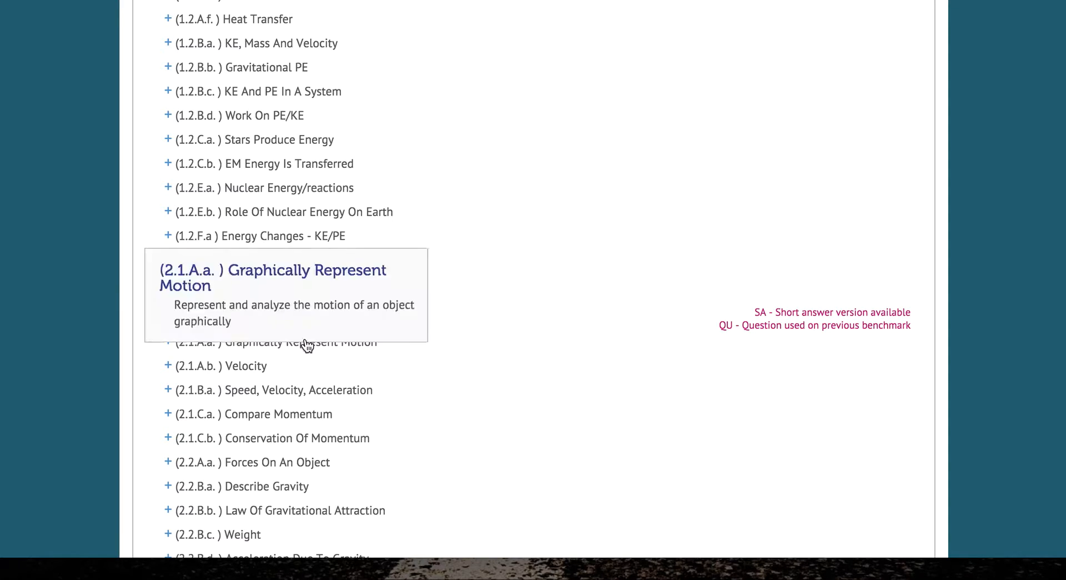
# Step: Continue to the Favorites stage of the benchmark and opt to add favorite questions
pyautogui.scroll(-8, 490, 457)
pyautogui.click(542, 427)
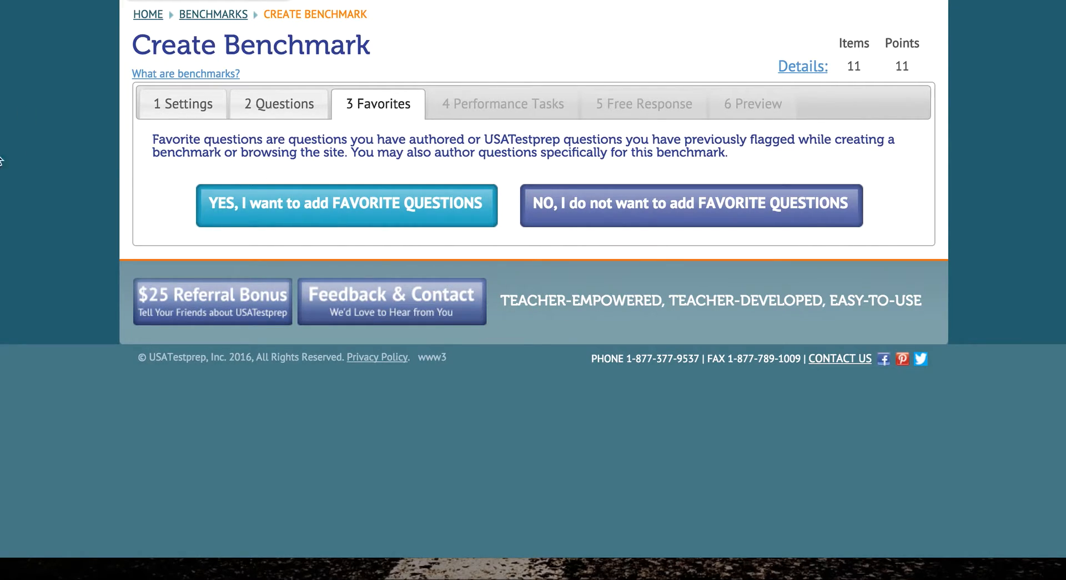
pyautogui.click(434, 203)
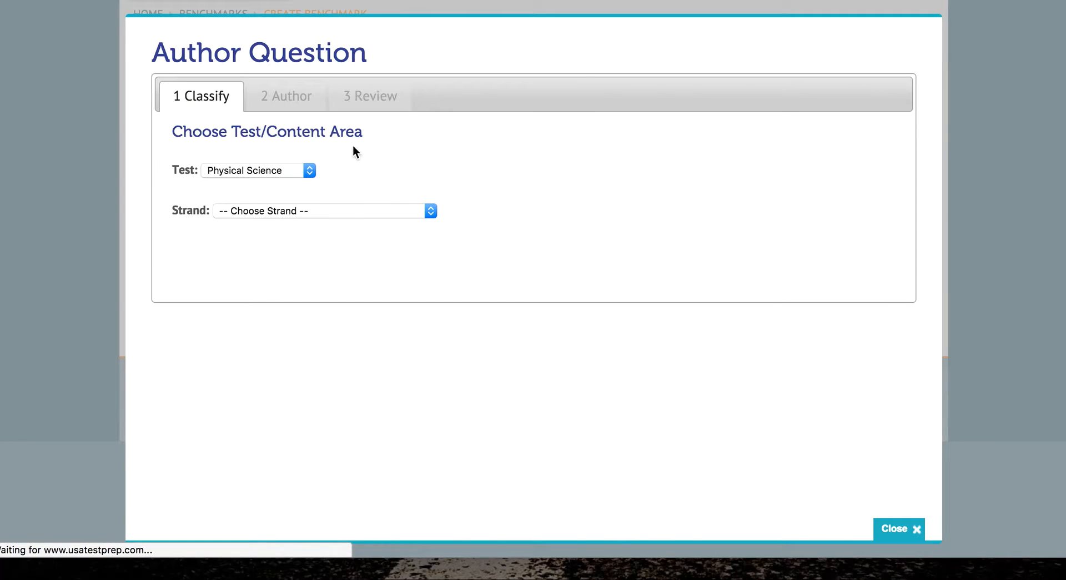
# Step: Classify a new authored question under the Principles & Properties of Force and Motion strand, expectation (2.1.A.a.) Graphically represent motion
pyautogui.click(332, 212)
pyautogui.click(335, 238)
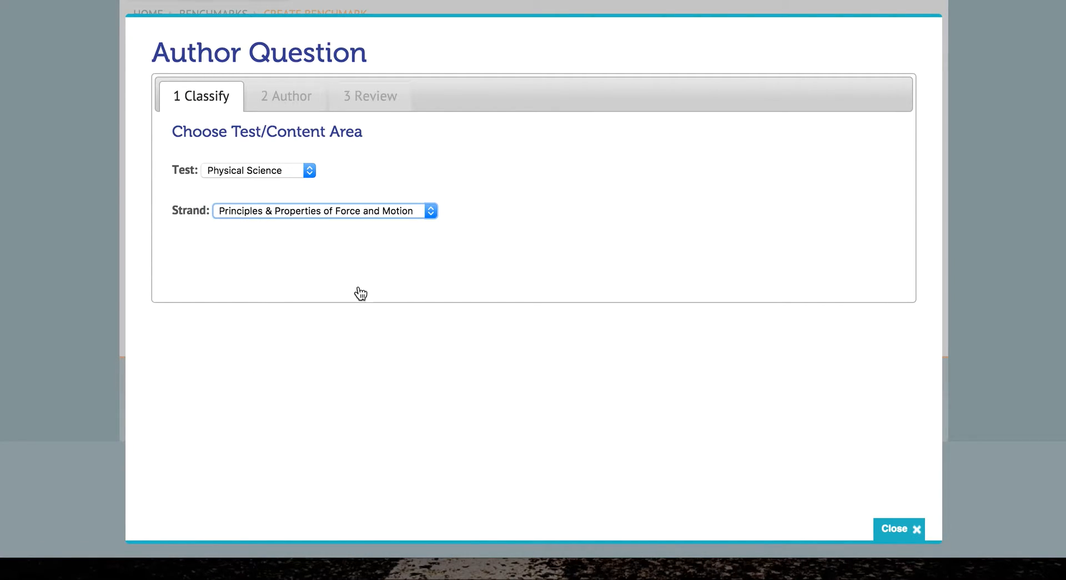
pyautogui.click(444, 276)
pyautogui.click(539, 361)
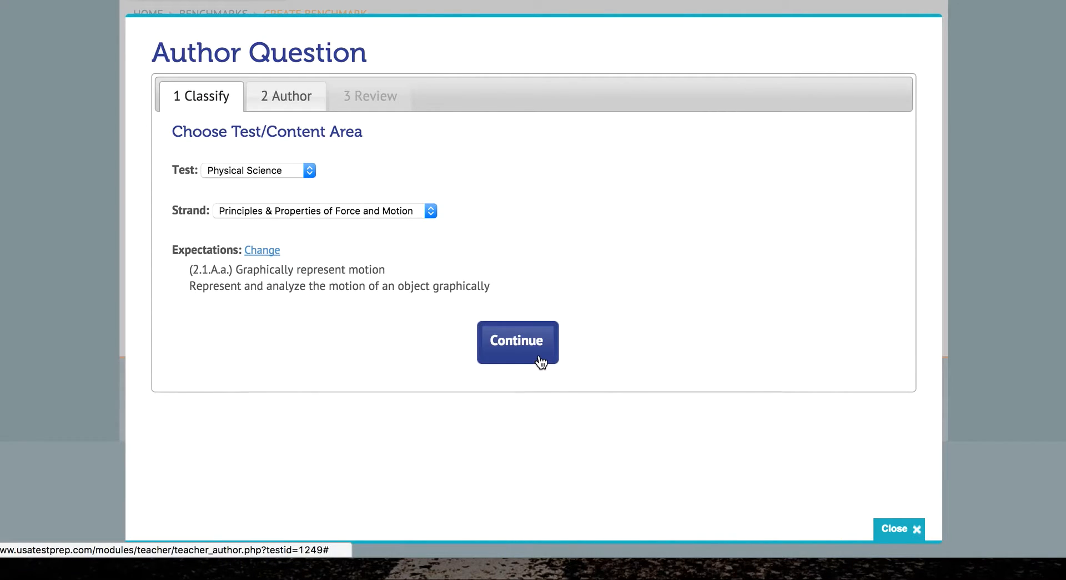
# Step: Mark the new question as based on an image and check the passage option
pyautogui.scroll(-2, 540, 361)
pyautogui.scroll(-2, 202, 178)
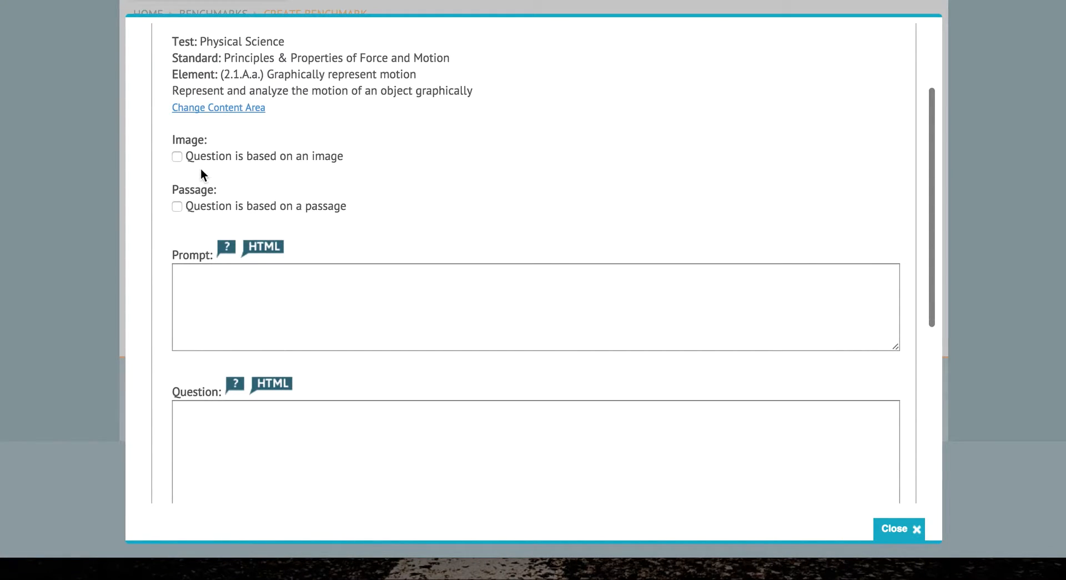
pyautogui.click(178, 157)
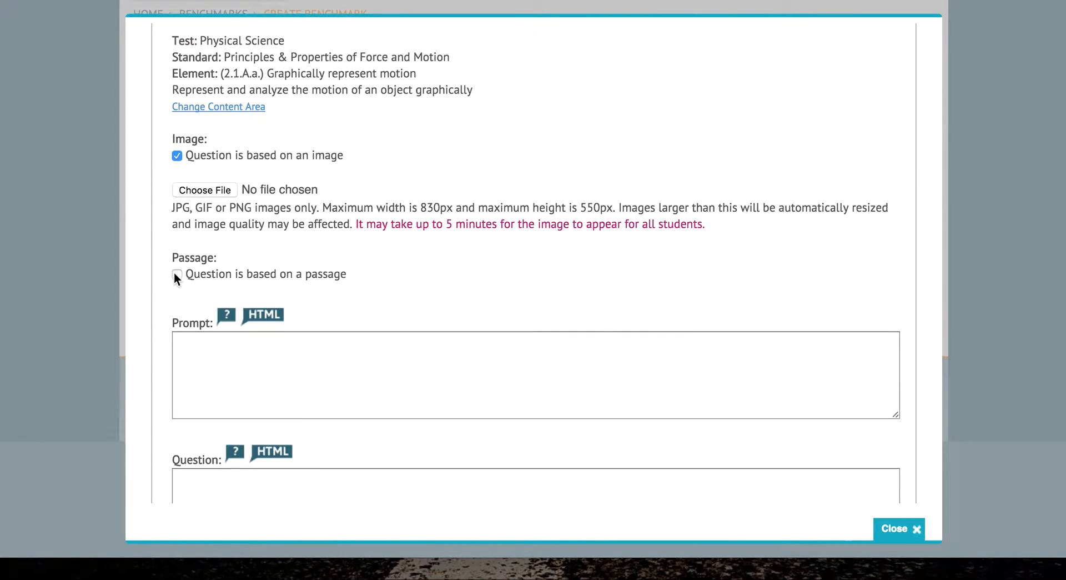
pyautogui.scroll(1, 172, 276)
pyautogui.click(177, 285)
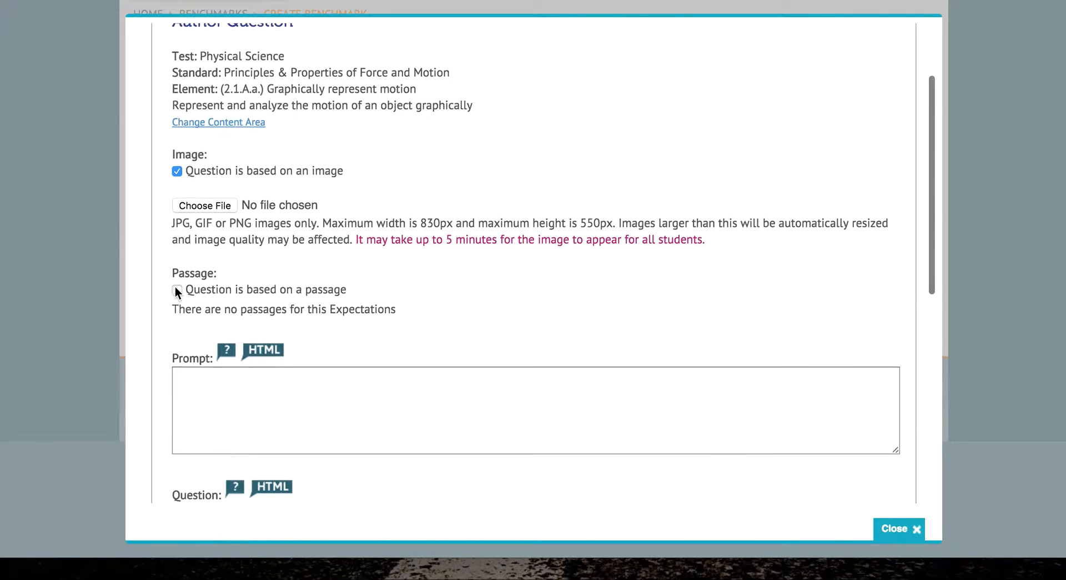
# Step: Go through the new question's prompt, question and answer fields, mark choice C as correct, and close the form without saving
pyautogui.scroll(-3, 439, 344)
pyautogui.click(478, 316)
pyautogui.scroll(-2, 478, 317)
pyautogui.scroll(-5, 478, 317)
pyautogui.click(500, 244)
pyautogui.click(518, 309)
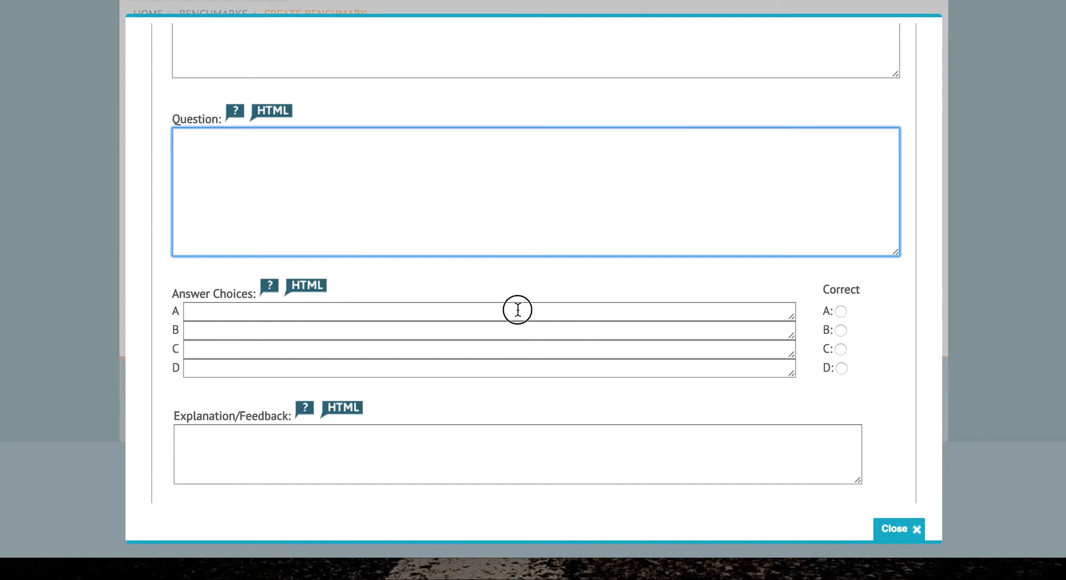
pyautogui.click(841, 350)
pyautogui.scroll(-2, 583, 424)
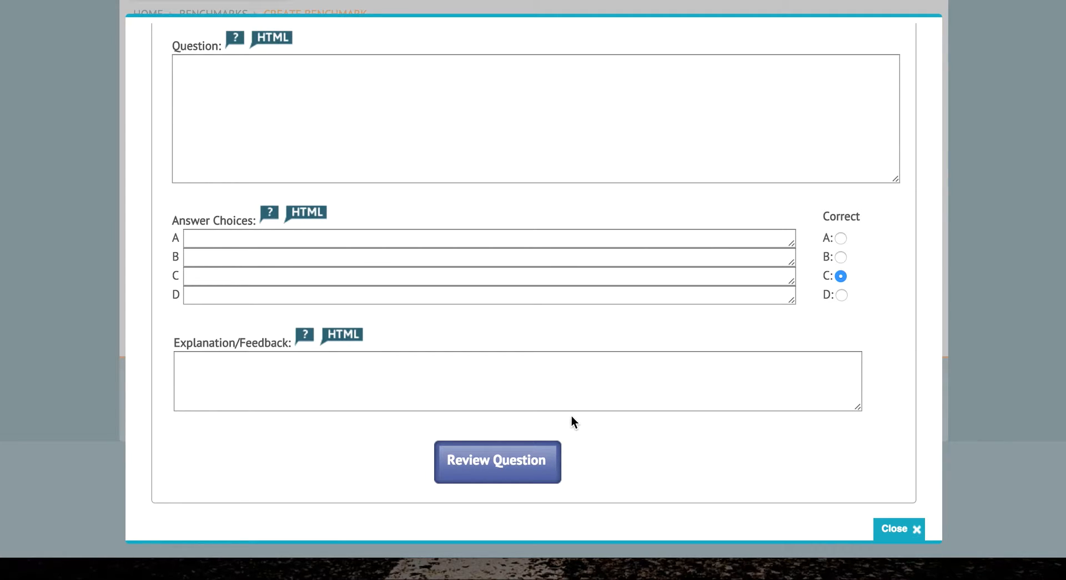
pyautogui.click(895, 531)
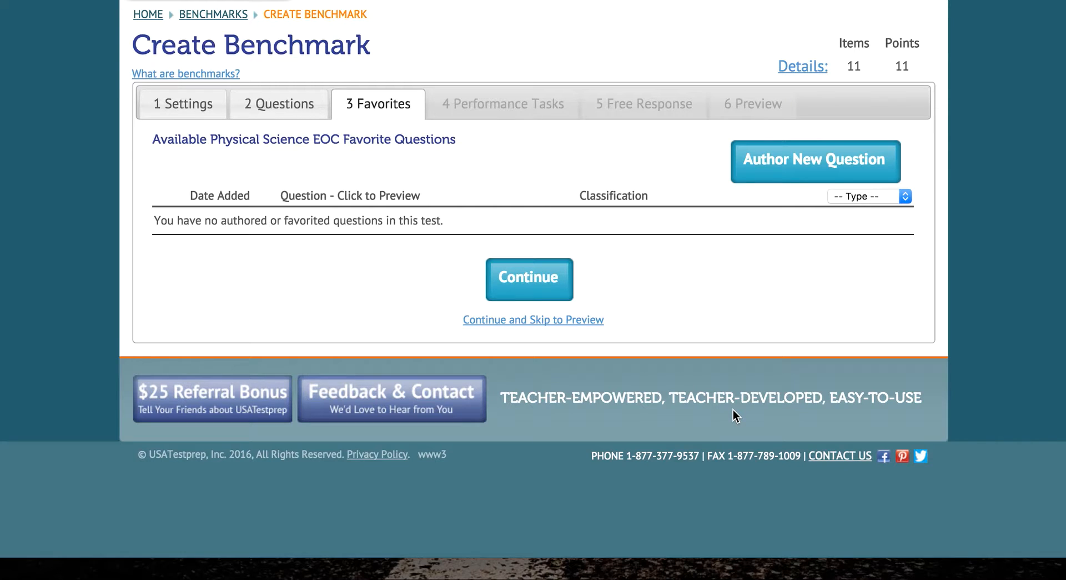
# Step: Continue to the Performance Tasks stage, opt to add tasks, and choose the Principles & Properties of Force and Motion strand
pyautogui.scroll(-2, 733, 411)
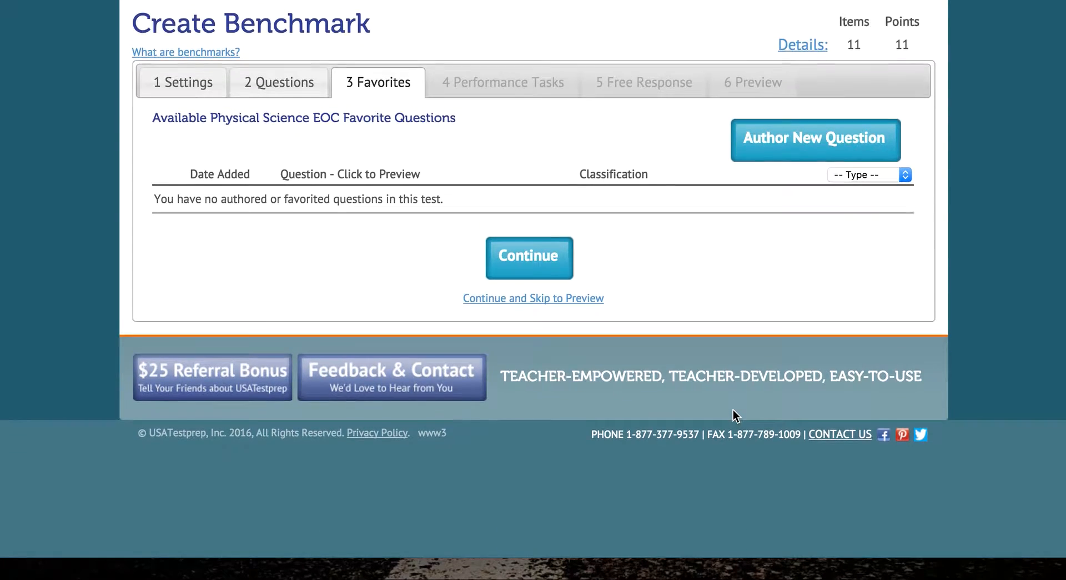
pyautogui.click(540, 282)
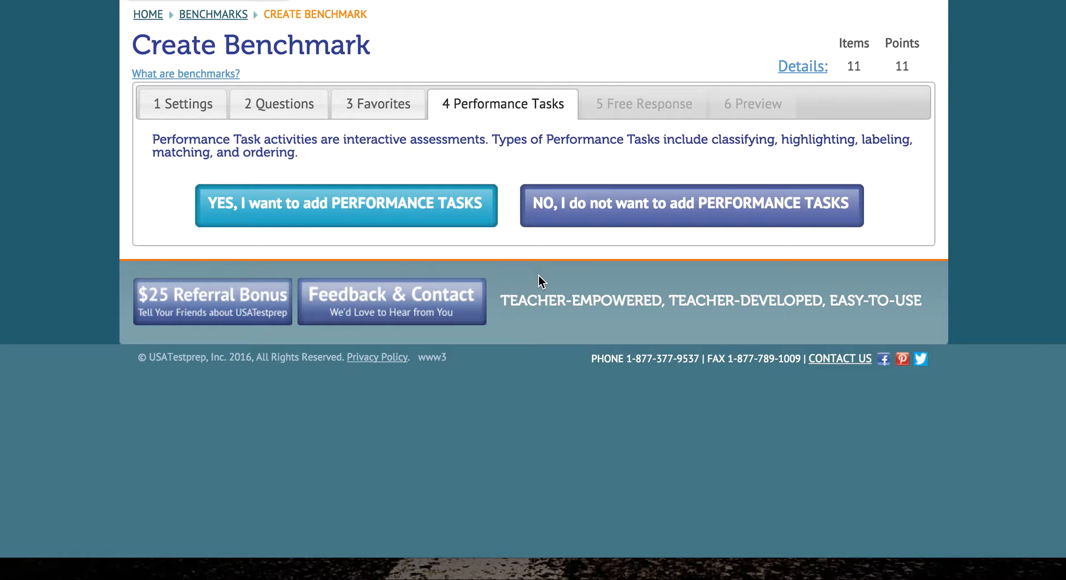
pyautogui.click(445, 222)
pyautogui.click(362, 159)
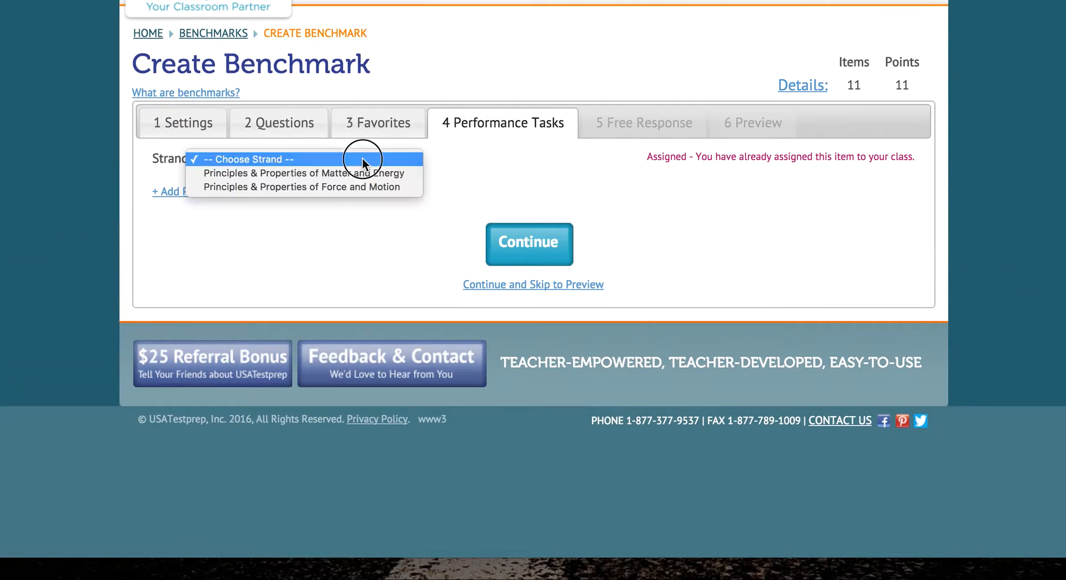
pyautogui.click(358, 188)
# Step: Expand the performance tasks under (2.1.B.a.) Speed, Velocity, Acceleration
pyautogui.scroll(1, 166, 233)
pyautogui.click(178, 242)
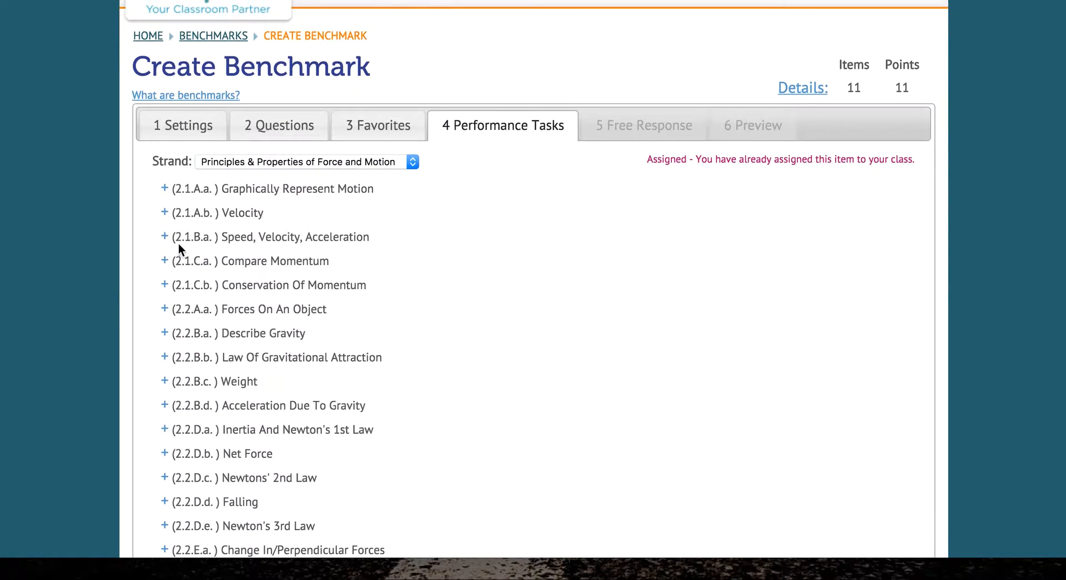
pyautogui.scroll(-3, 271, 289)
pyautogui.scroll(-2, 272, 292)
pyautogui.scroll(1, 499, 324)
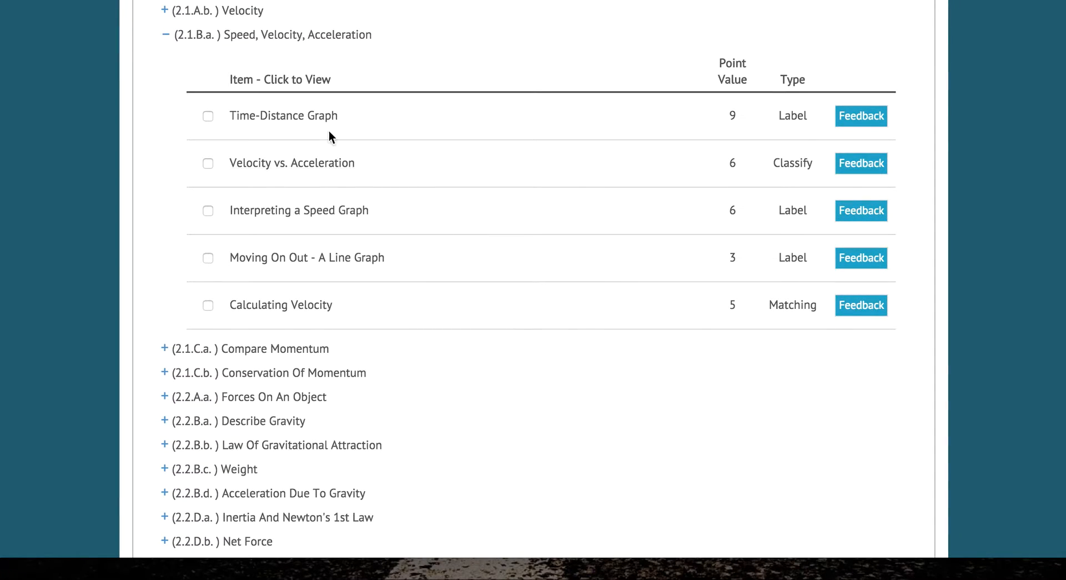
# Step: Preview the Time-Distance Graph labeling task and close the preview
pyautogui.click(273, 115)
pyautogui.scroll(-3, 588, 357)
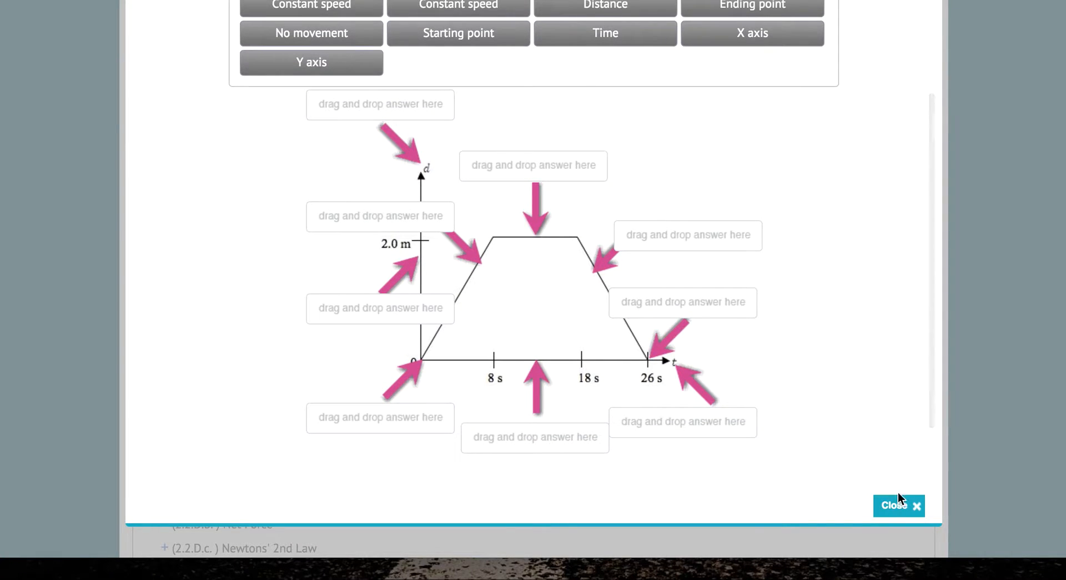
pyautogui.click(917, 506)
pyautogui.scroll(1, 675, 352)
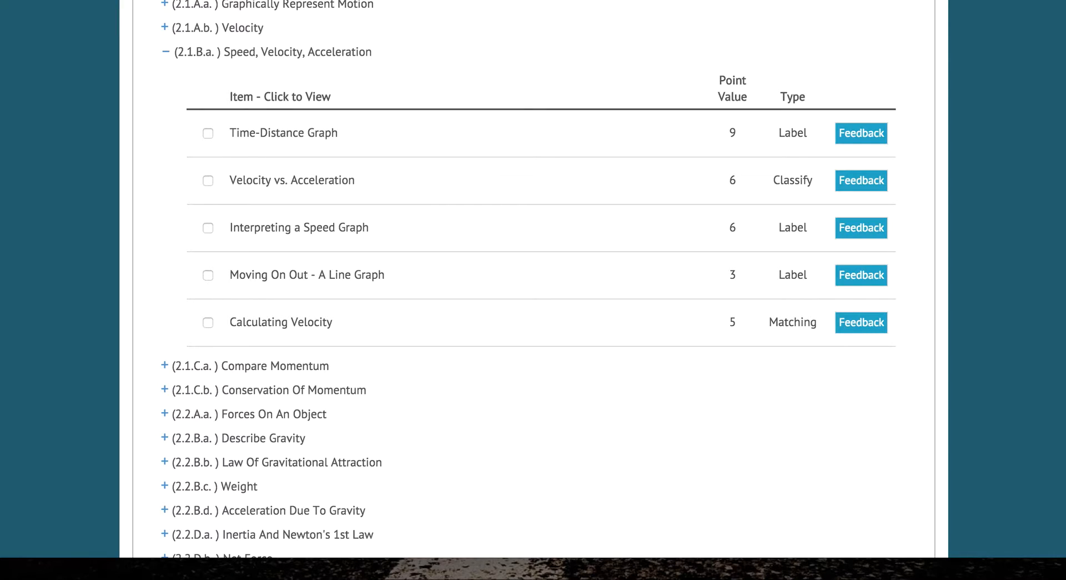
# Step: Select the Time-Distance Graph task for the benchmark and continue to the Free Response stage
pyautogui.scroll(2, 738, 95)
pyautogui.doubleClick(680, 18)
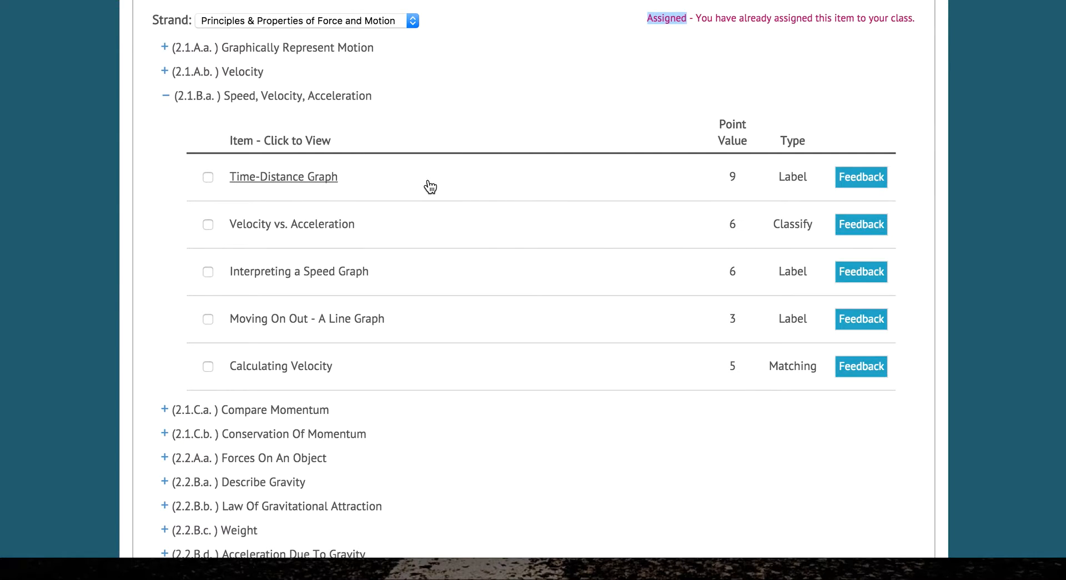
pyautogui.click(207, 177)
pyautogui.scroll(-5, 424, 397)
pyautogui.scroll(-5, 422, 397)
pyautogui.click(547, 444)
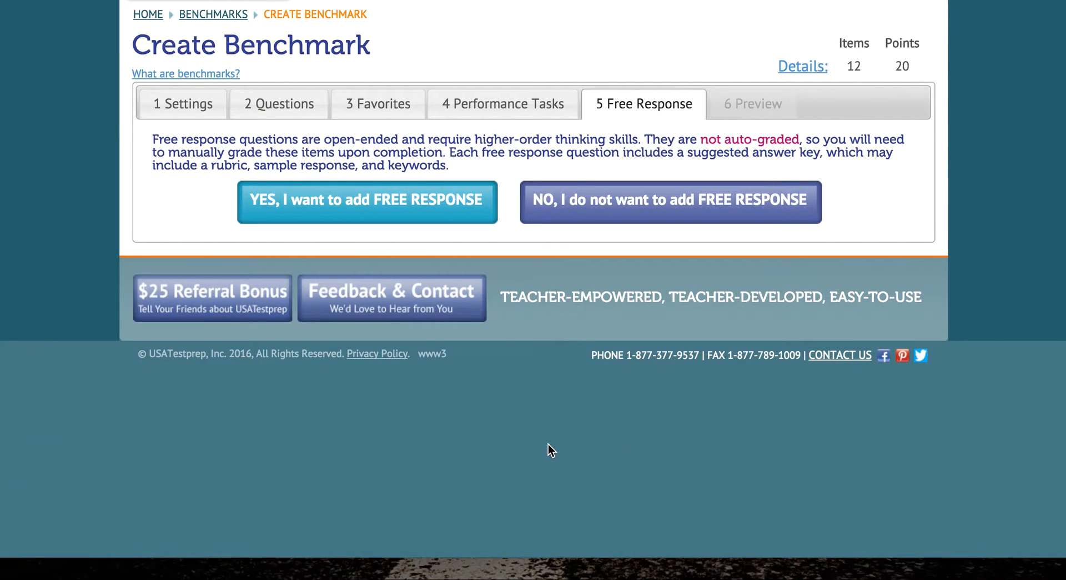
# Step: Opt to add free response, choose the Principles & Properties of Matter and Energy strand, and expand Identify Pure Substances
pyautogui.click(403, 216)
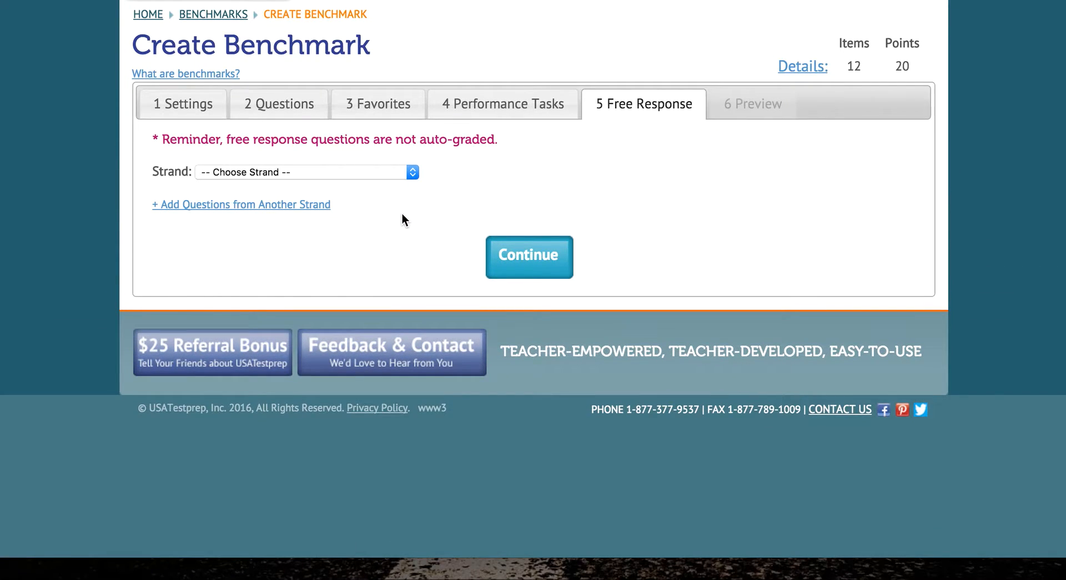
pyautogui.click(336, 172)
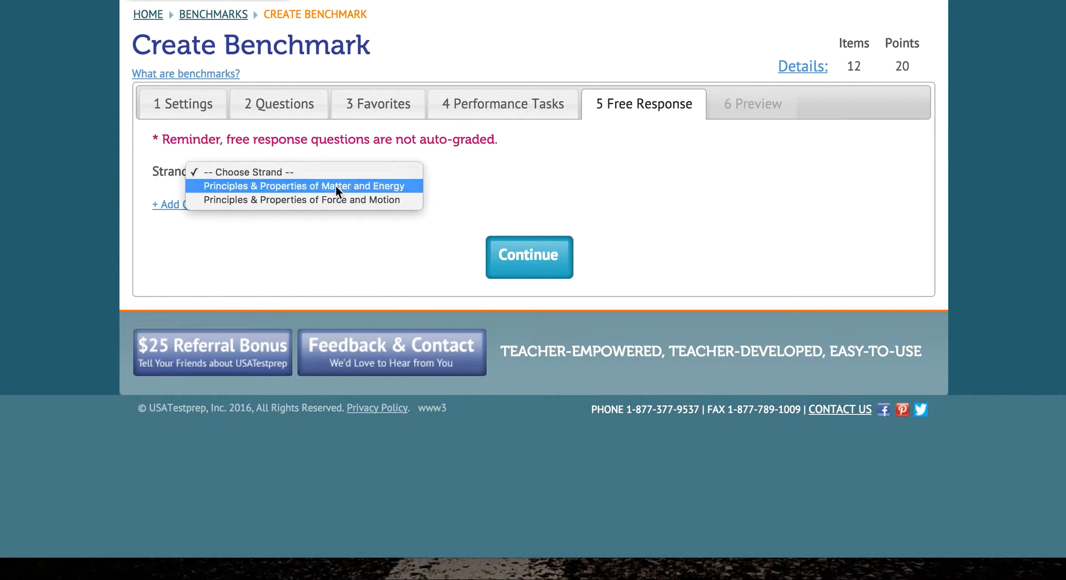
pyautogui.click(334, 187)
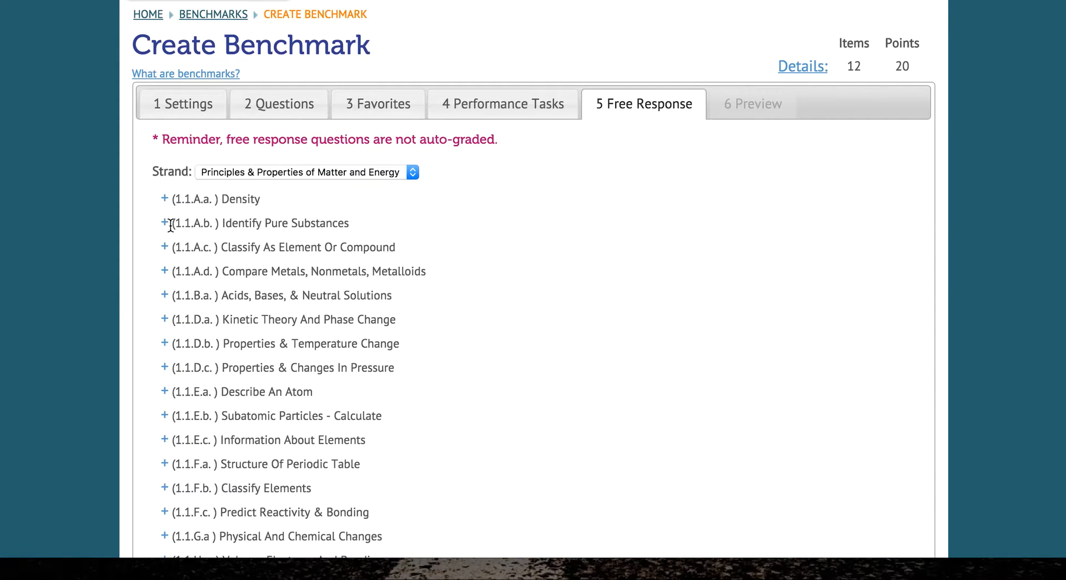
pyautogui.click(162, 225)
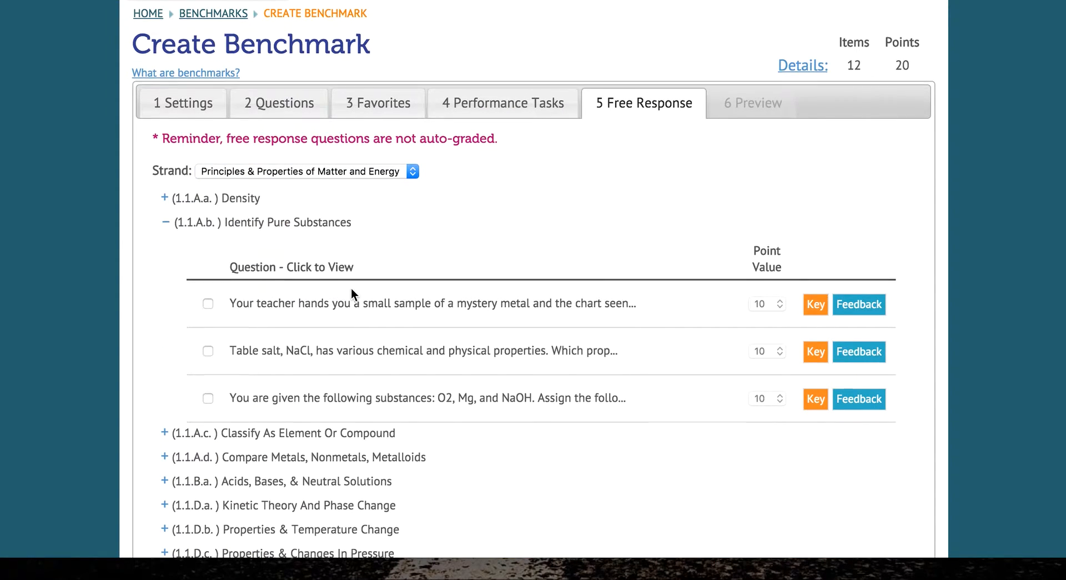
# Step: Preview the free response question about the properties of table salt, including its answer area, and close the preview
pyautogui.scroll(-3, 351, 287)
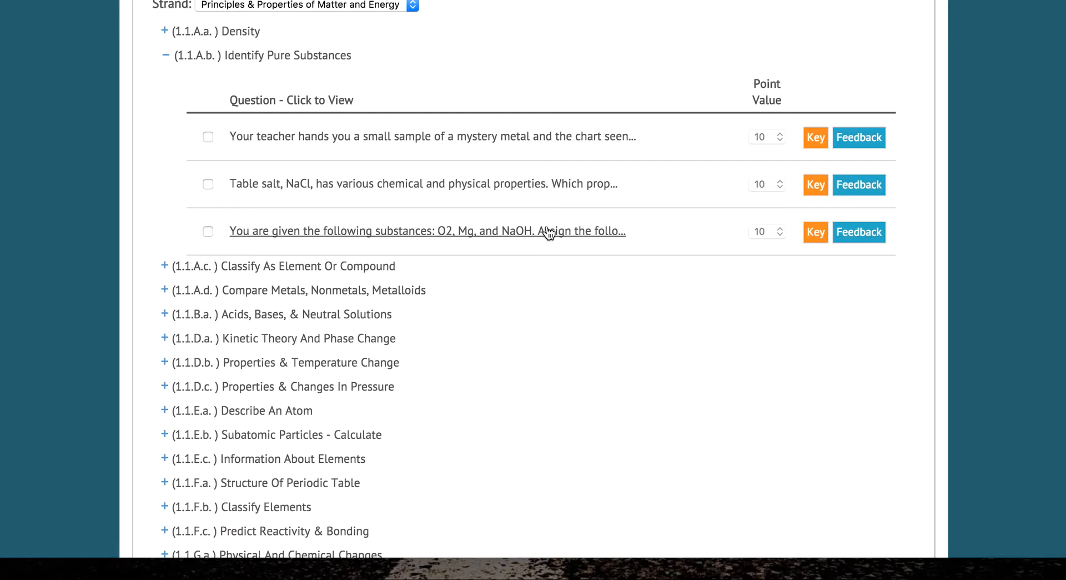
pyautogui.click(554, 183)
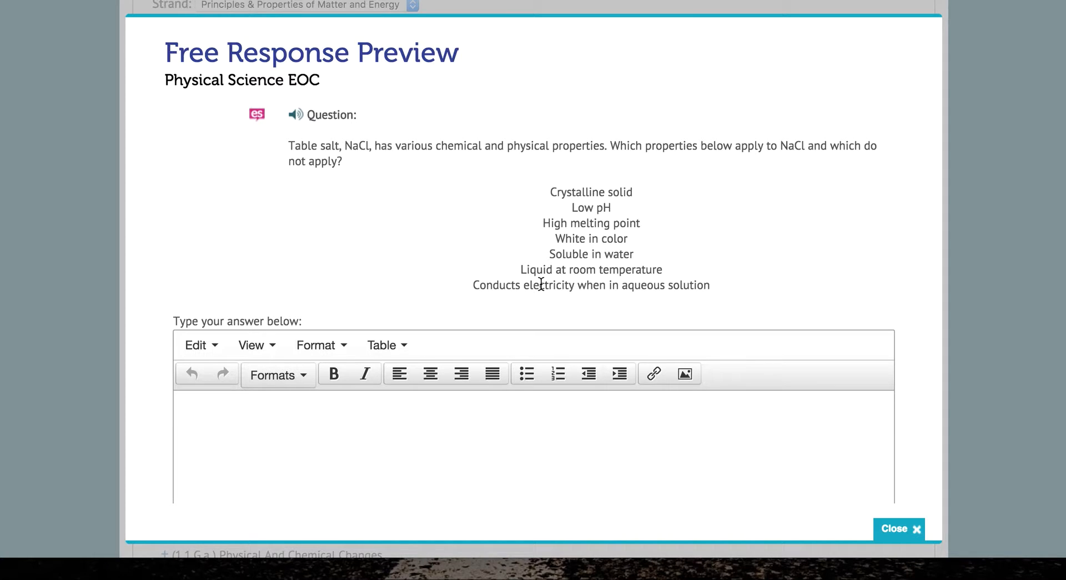
pyautogui.scroll(-5, 542, 284)
pyautogui.click(369, 160)
pyautogui.scroll(6, 637, 334)
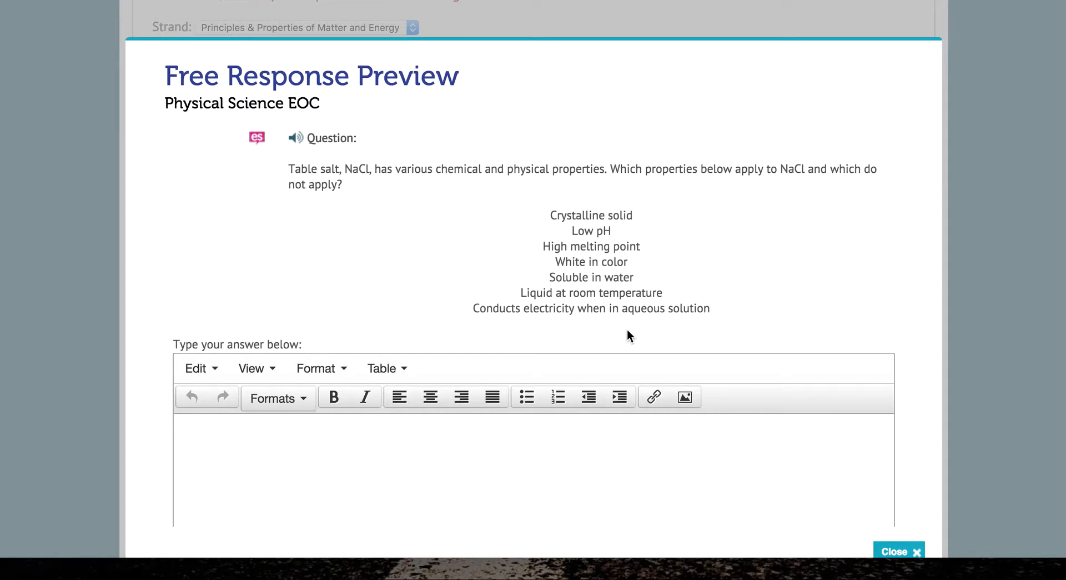
pyautogui.click(905, 549)
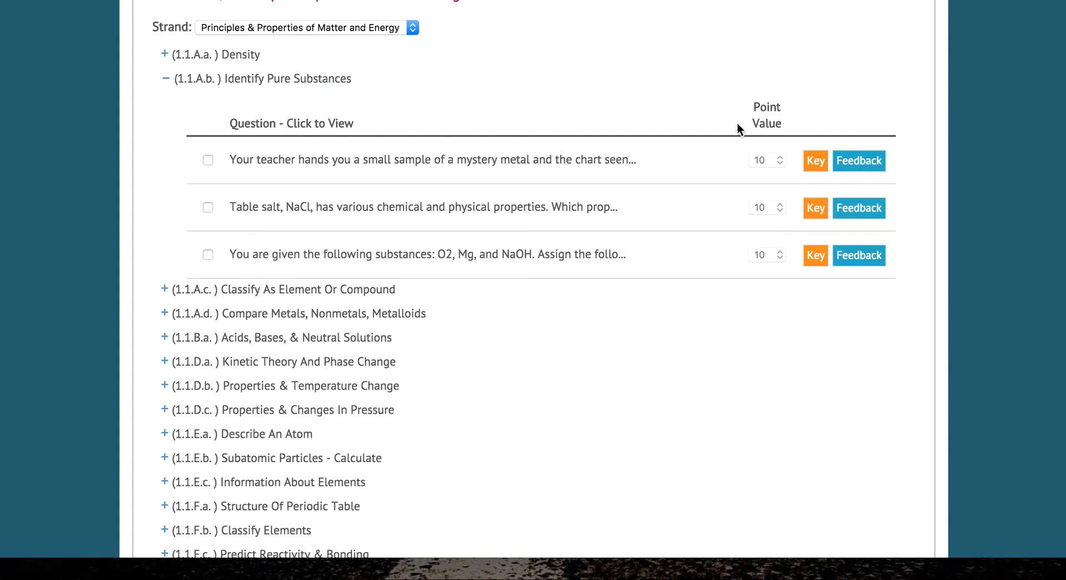
# Step: Review the answer key of the mystery metal free response question through its keywords and close it
pyautogui.click(815, 160)
pyautogui.scroll(-10, 484, 281)
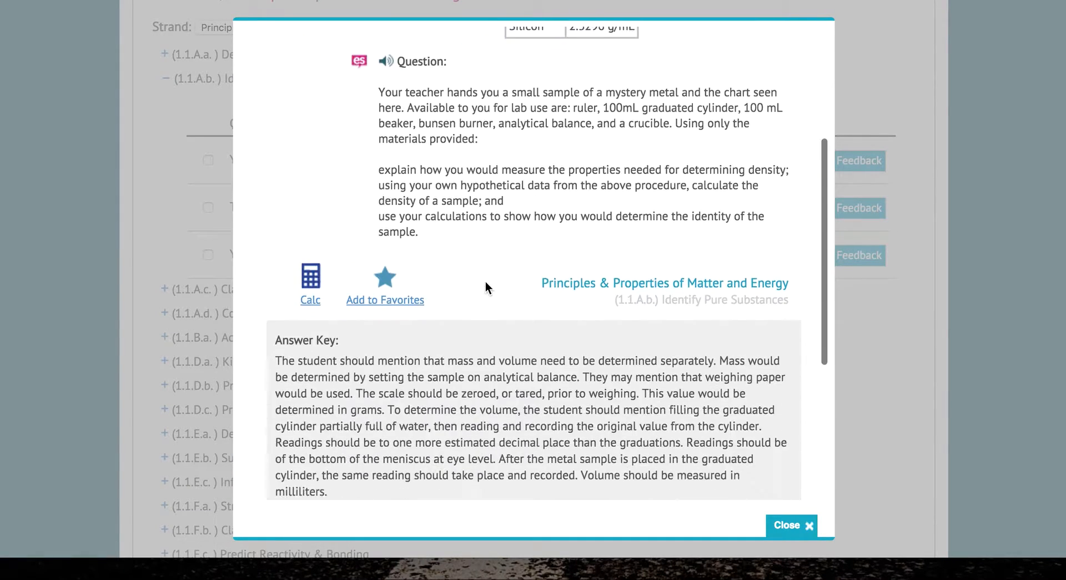
pyautogui.scroll(-5, 484, 281)
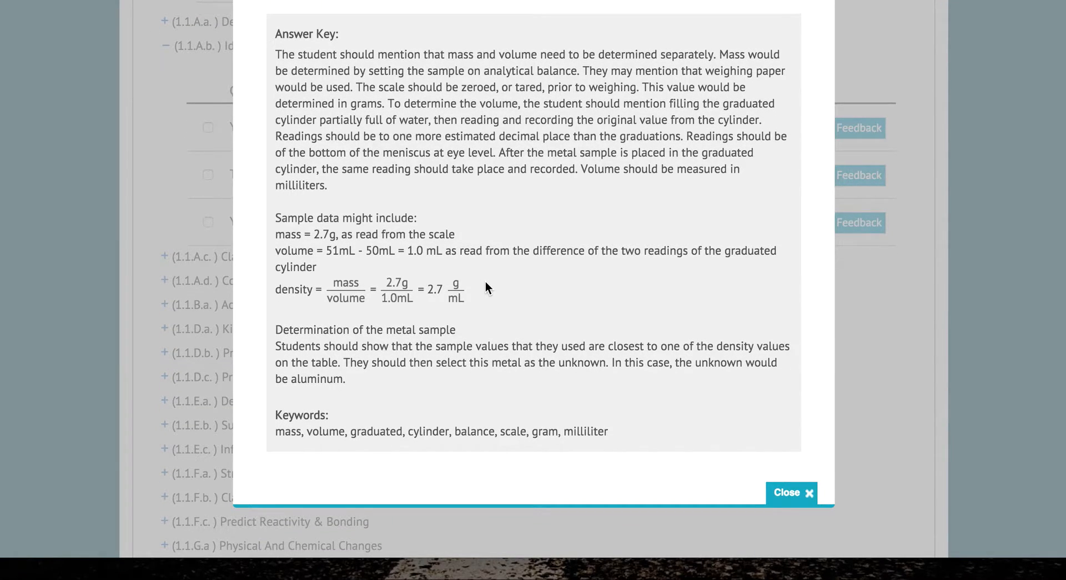
pyautogui.click(788, 493)
# Step: Select the mystery metal free response question for the benchmark and set its point value to 3
pyautogui.scroll(5, 702, 341)
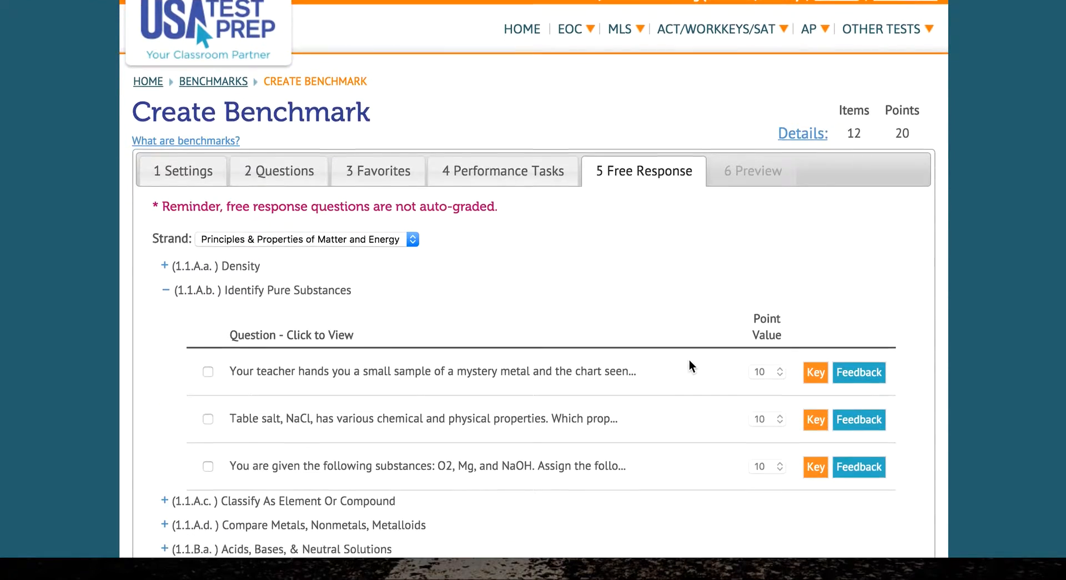
pyautogui.scroll(-5, 690, 365)
pyautogui.click(208, 139)
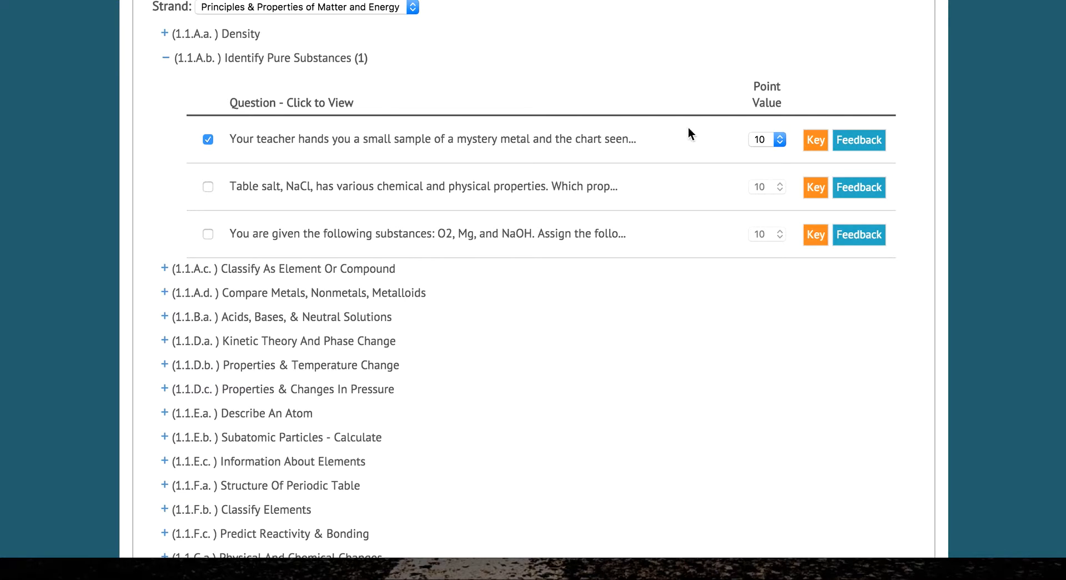
pyautogui.click(764, 140)
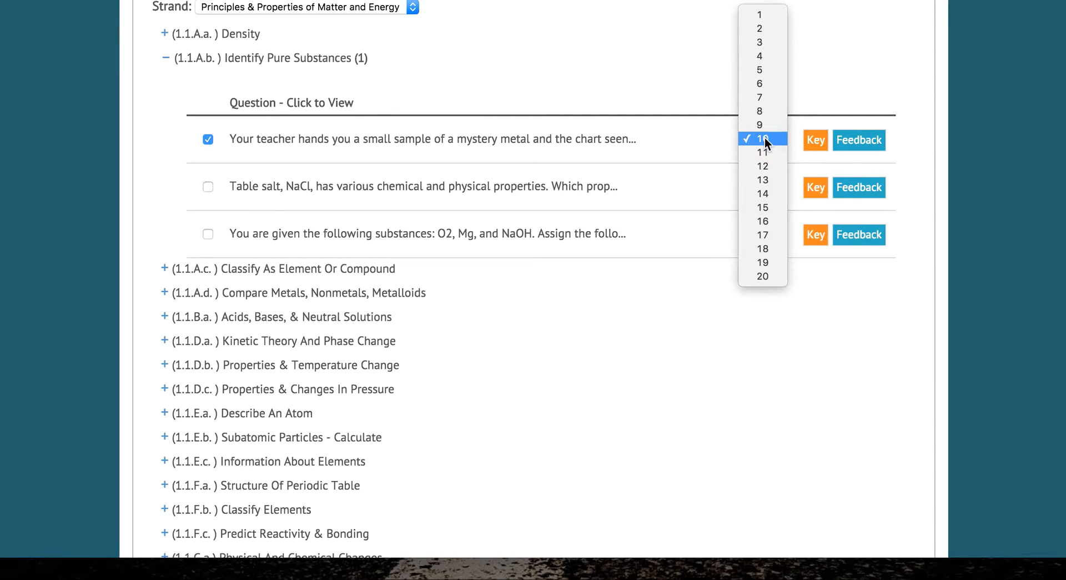
pyautogui.click(744, 139)
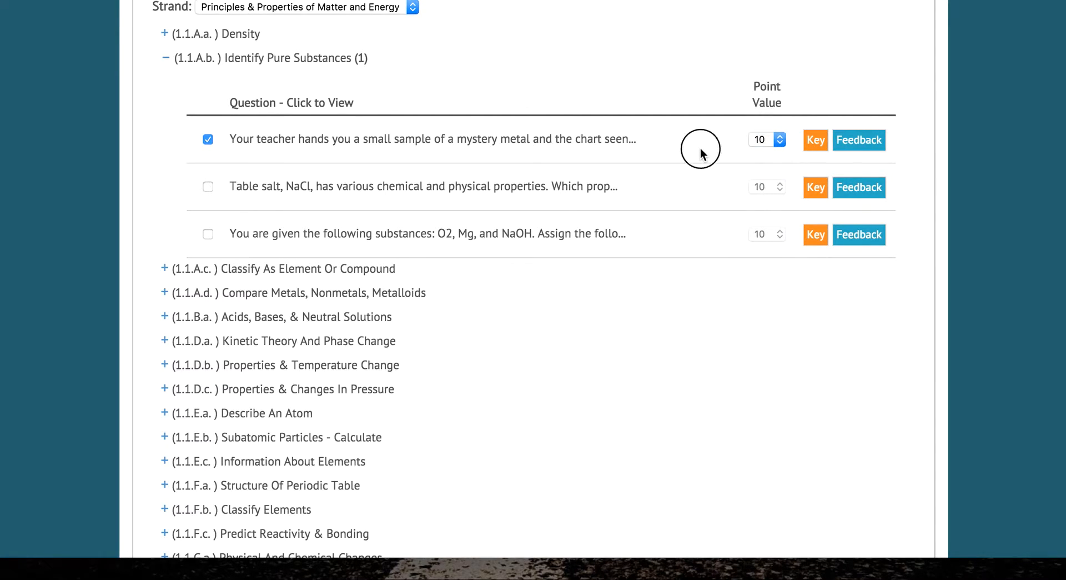
pyautogui.scroll(2, 701, 154)
pyautogui.scroll(2, 700, 155)
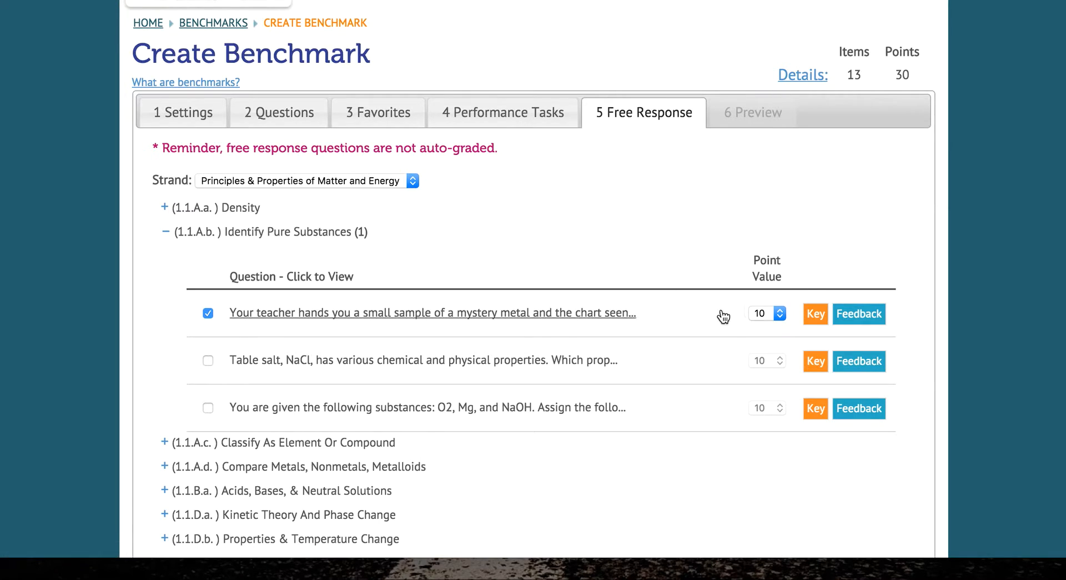
pyautogui.click(773, 312)
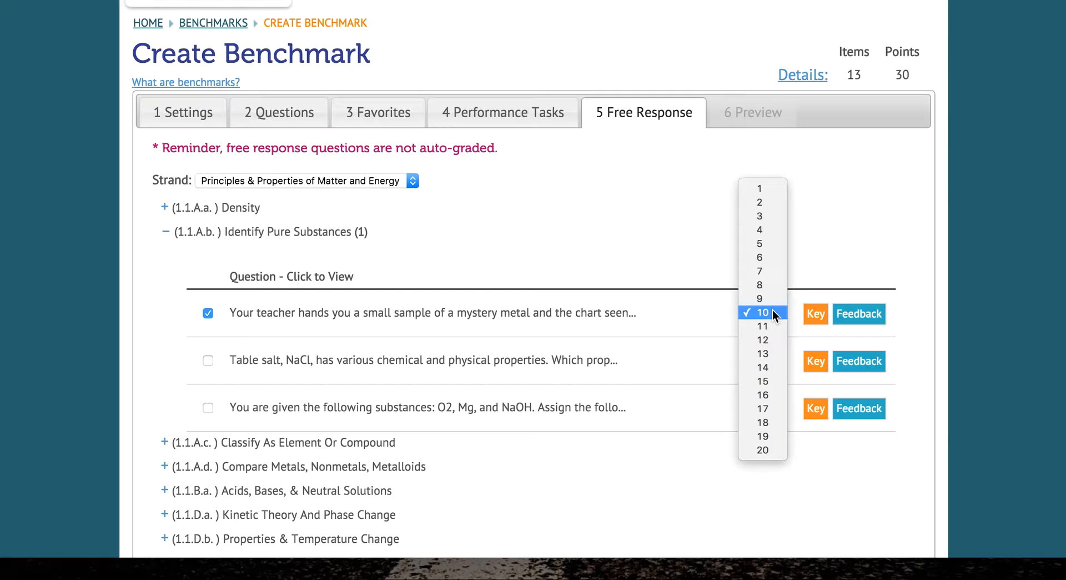
pyautogui.click(773, 216)
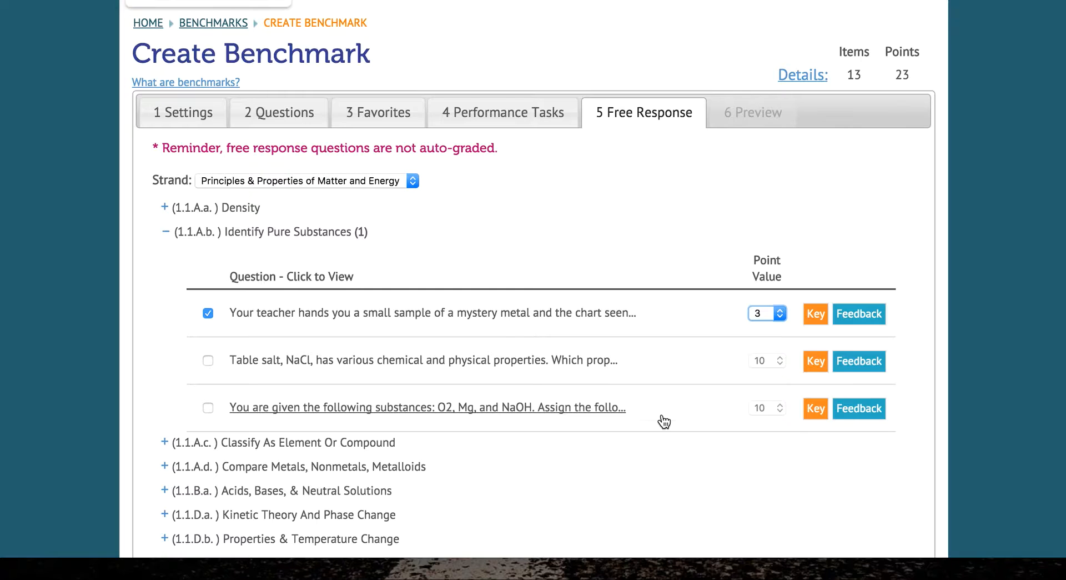
# Step: Continue to the Preview stage and look over the first multiple-choice and short-answer questions
pyautogui.scroll(-5, 611, 400)
pyautogui.scroll(-10, 516, 522)
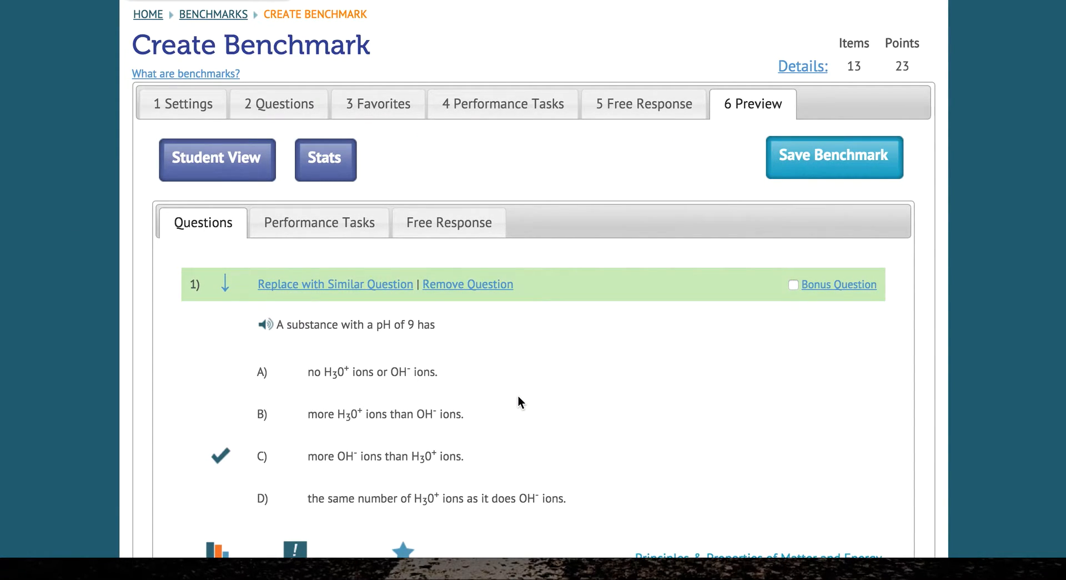
pyautogui.scroll(-3, 517, 395)
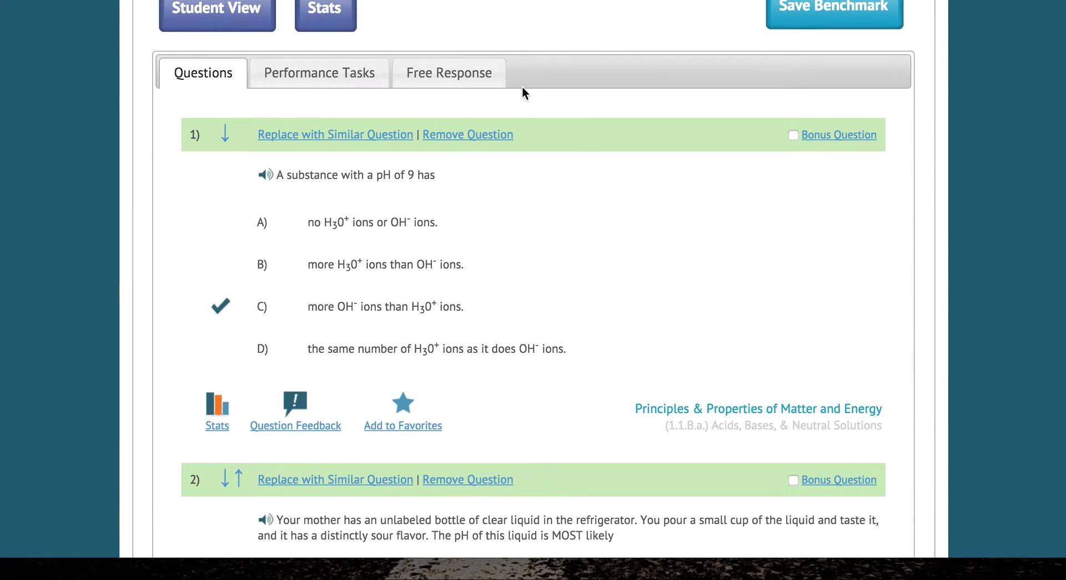
pyautogui.scroll(-5, 525, 299)
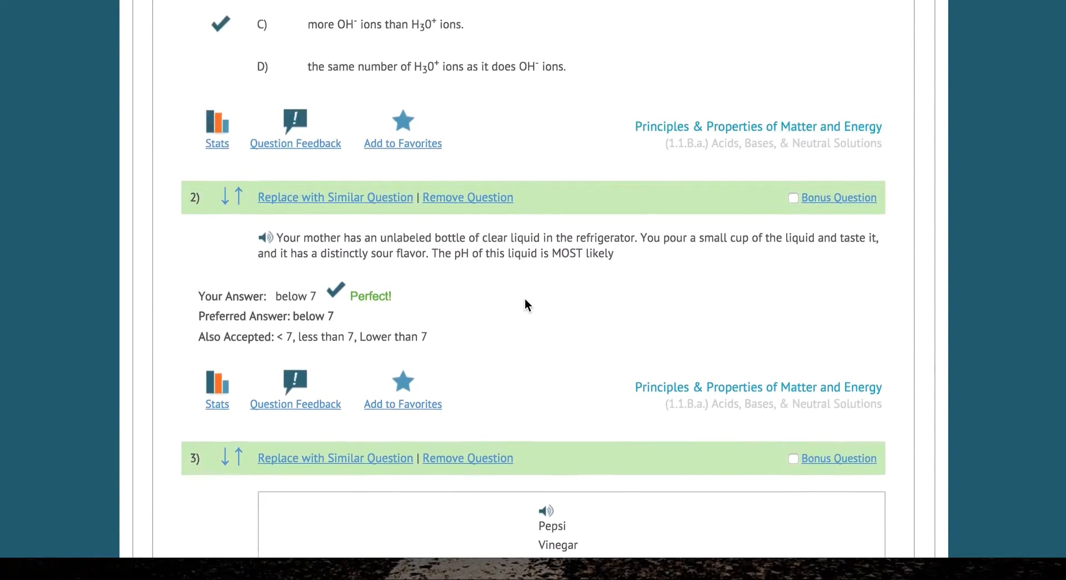
pyautogui.scroll(10, 525, 298)
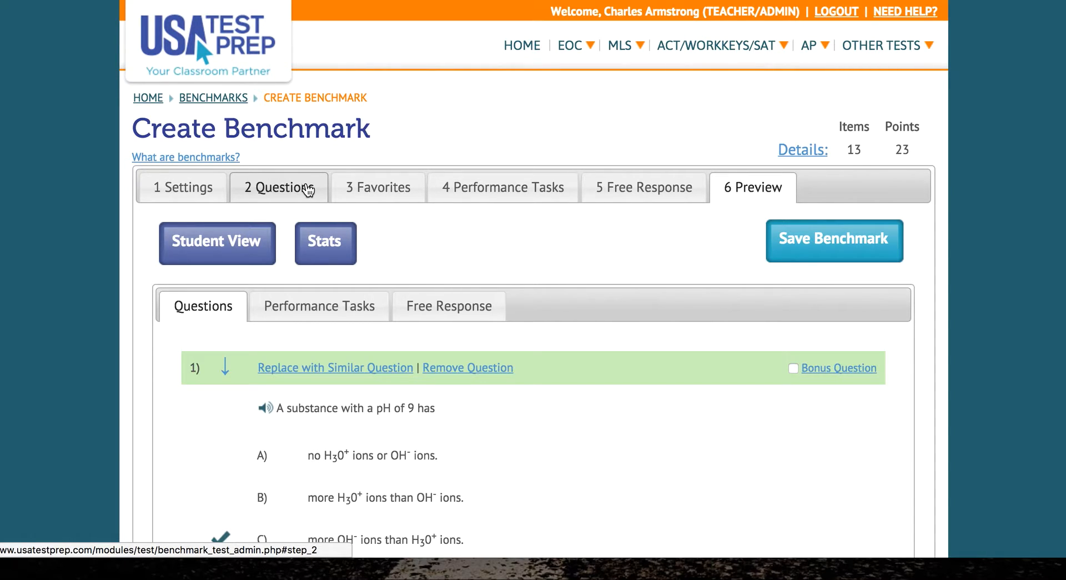
# Step: Request similar replacements for question 1 about a substance with a pH of 9 and browse the five options
pyautogui.scroll(-3, 361, 317)
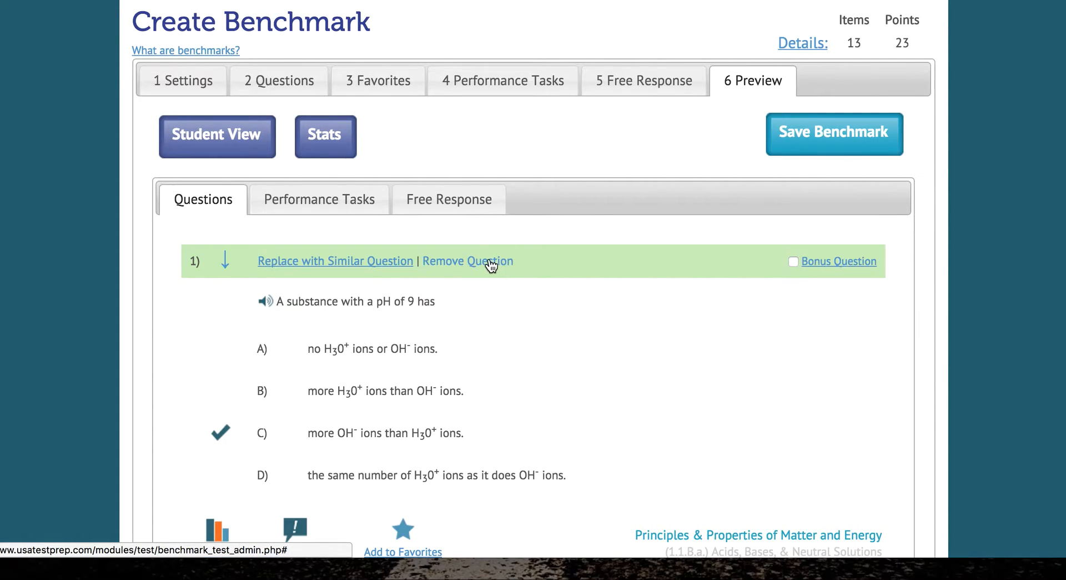
pyautogui.click(321, 262)
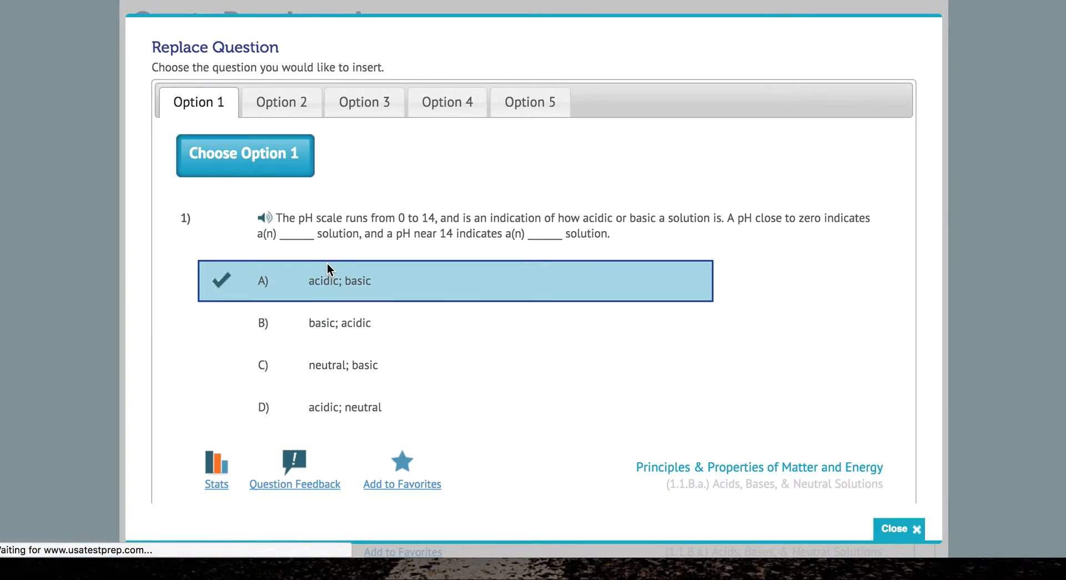
pyautogui.click(281, 105)
pyautogui.click(359, 106)
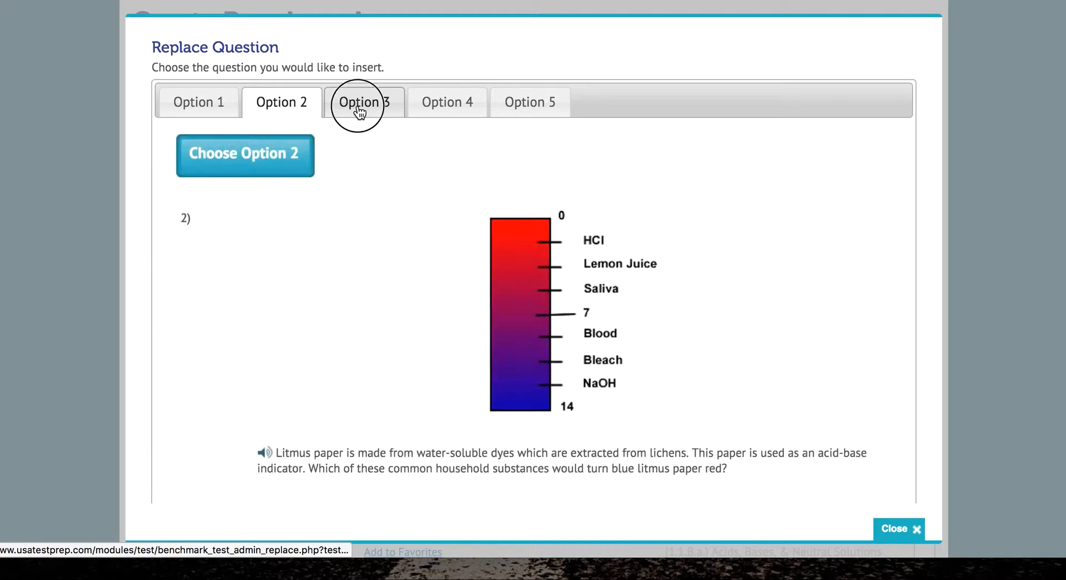
pyautogui.click(441, 103)
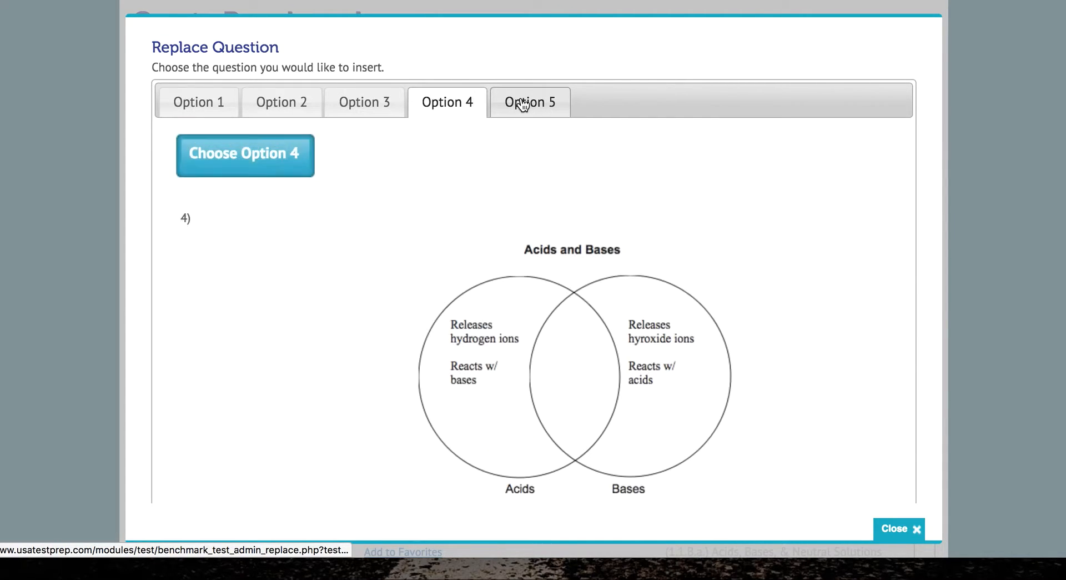
pyautogui.click(522, 104)
# Step: Replace question 1 with Option 2, the litmus paper question with the pH color scale
pyautogui.click(305, 101)
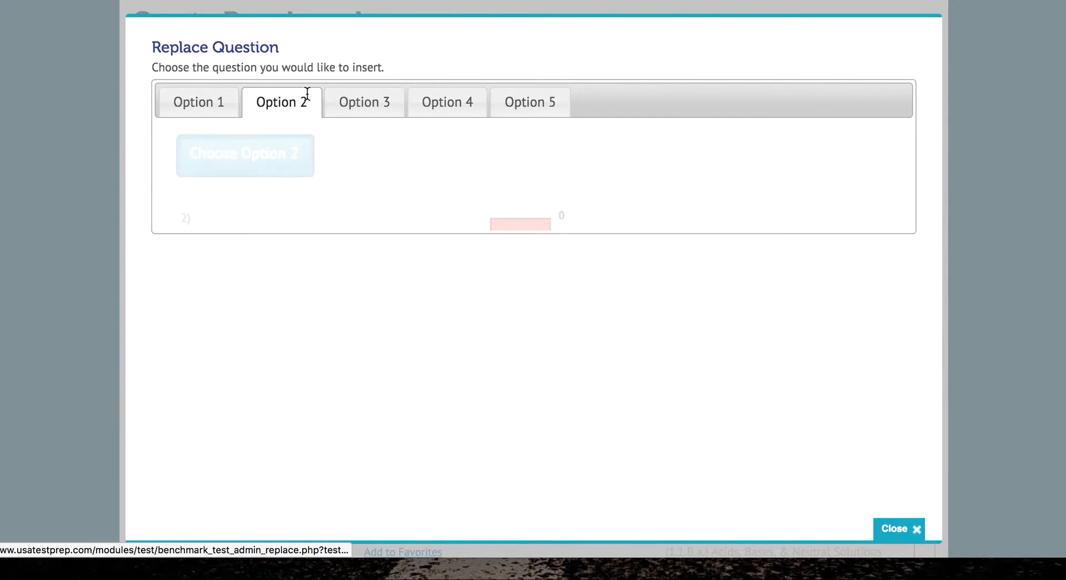
pyautogui.scroll(-2, 655, 373)
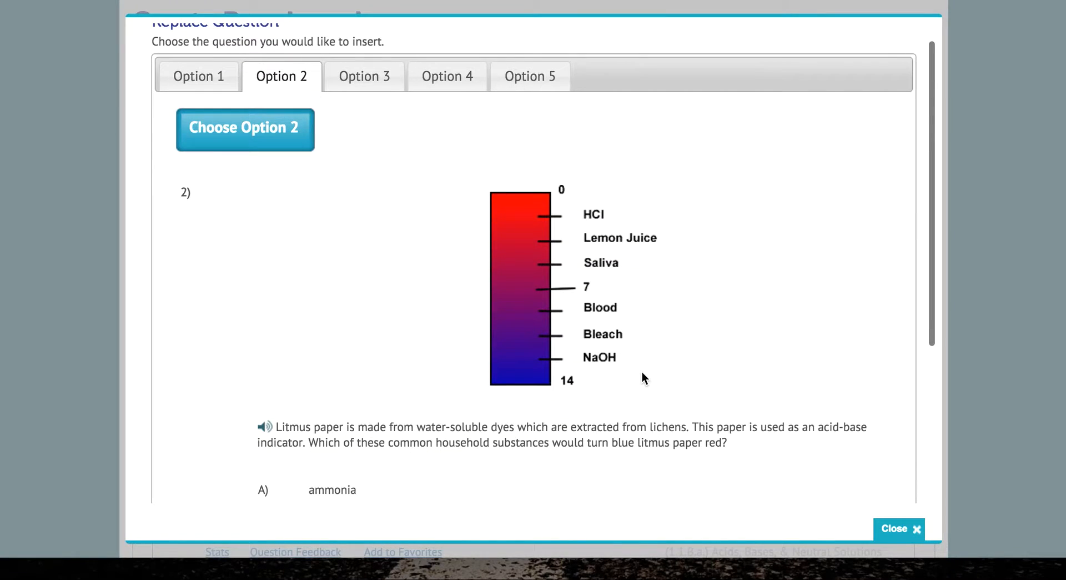
pyautogui.click(266, 130)
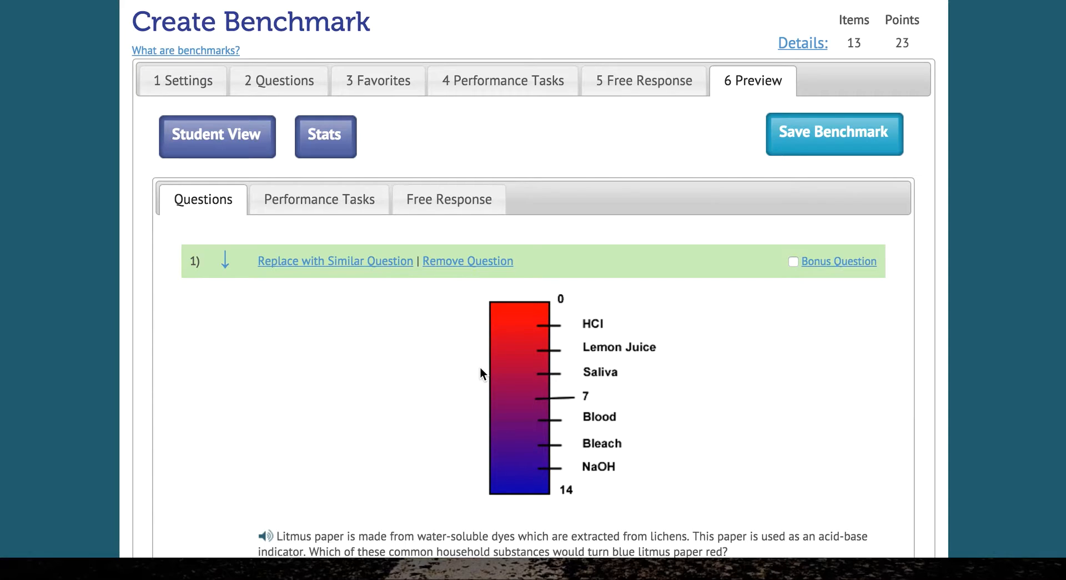
# Step: Review the litmus paper question with its answer choices and view its stats
pyautogui.scroll(-1, 480, 366)
pyautogui.scroll(-1, 480, 371)
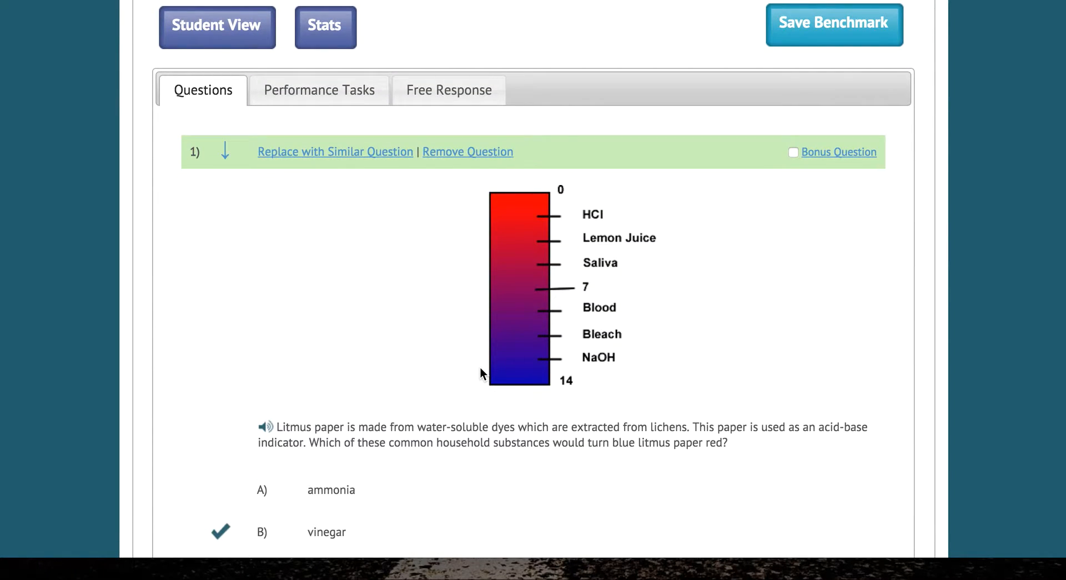
pyautogui.scroll(-3, 480, 368)
pyautogui.scroll(-3, 480, 373)
pyautogui.moveTo(211, 351)
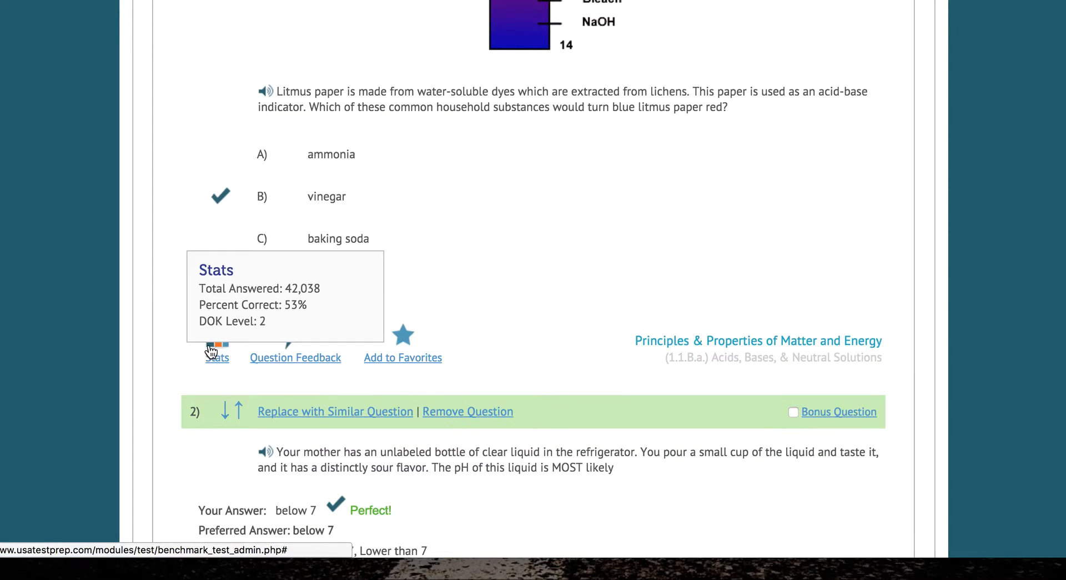
# Step: Add the litmus paper question to the favorites and dismiss the confirmation
pyautogui.scroll(1, 212, 354)
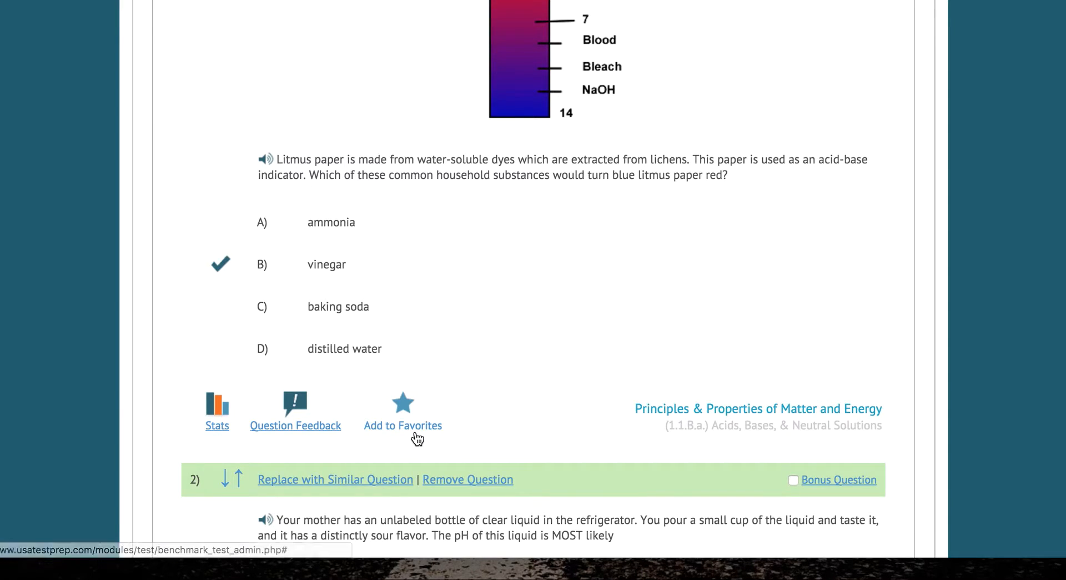
pyautogui.scroll(1, 425, 437)
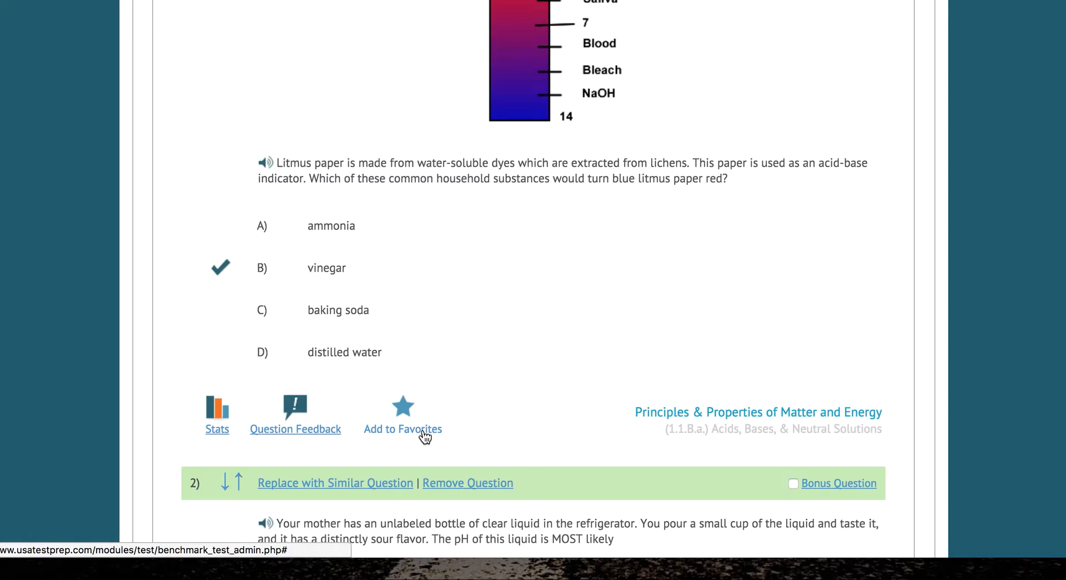
pyautogui.scroll(5, 423, 437)
pyautogui.scroll(-3, 424, 437)
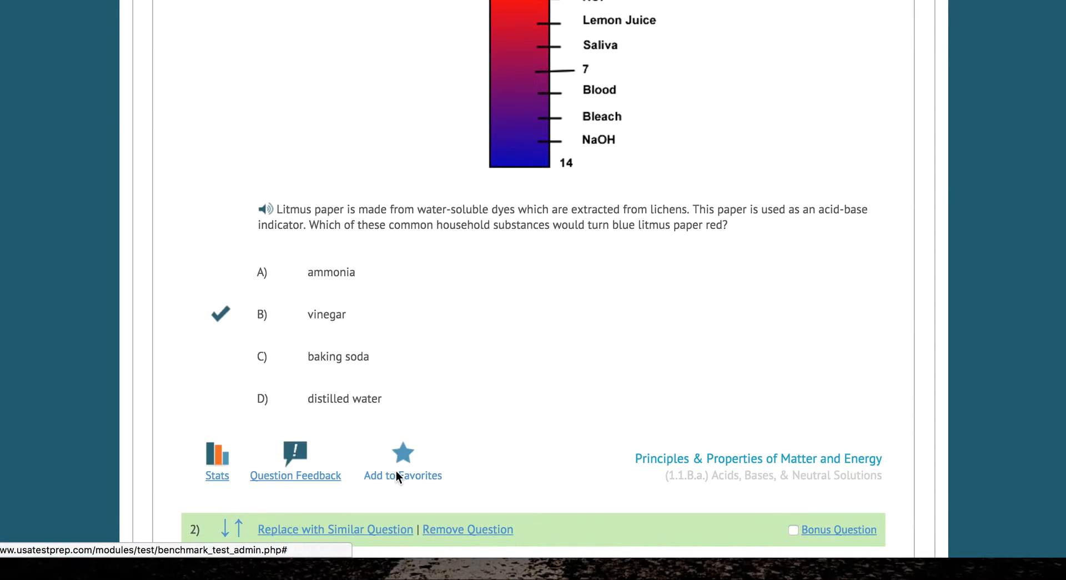
pyautogui.click(395, 470)
pyautogui.click(611, 332)
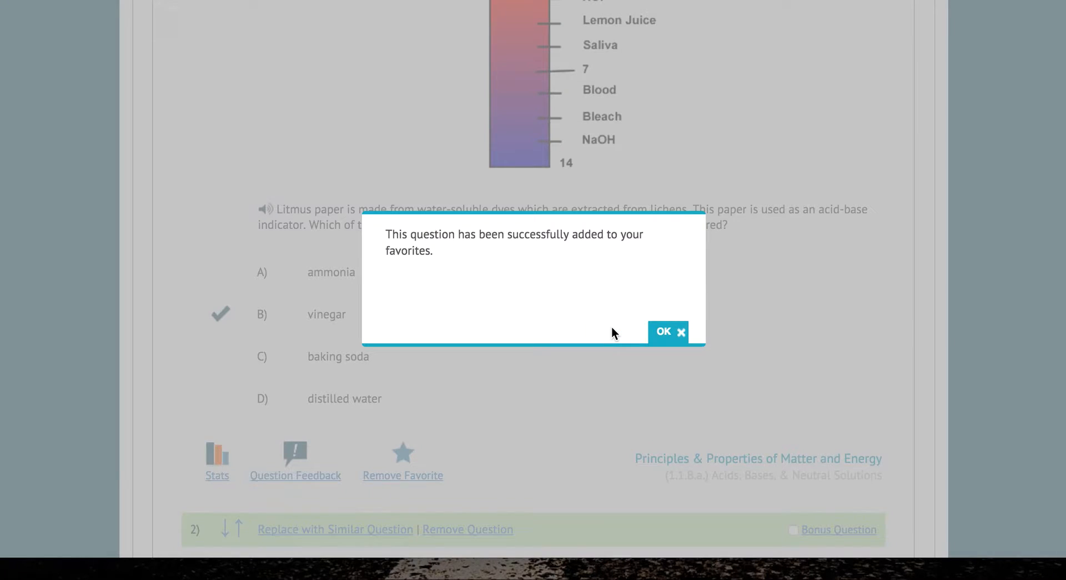
pyautogui.click(661, 332)
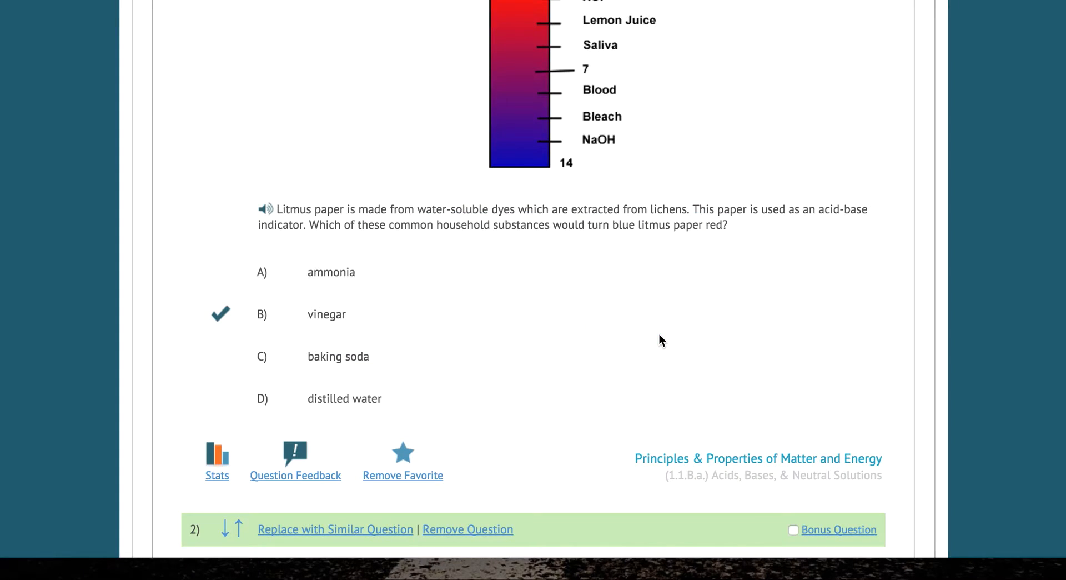
# Step: Review the benchmark's selected performance task and free response item in the preview, and return to its questions
pyautogui.scroll(7, 658, 333)
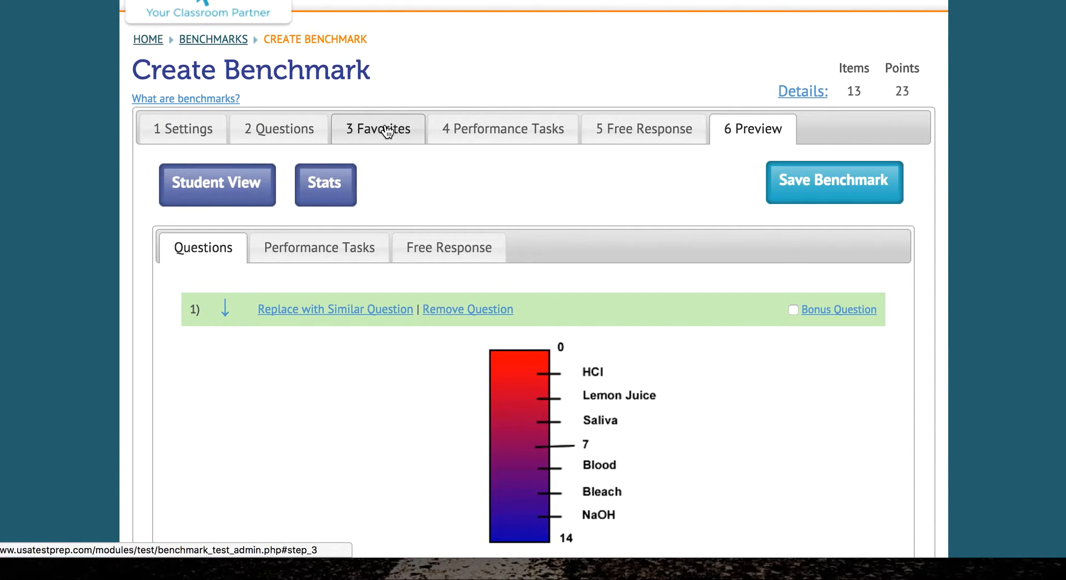
pyautogui.scroll(-3, 572, 394)
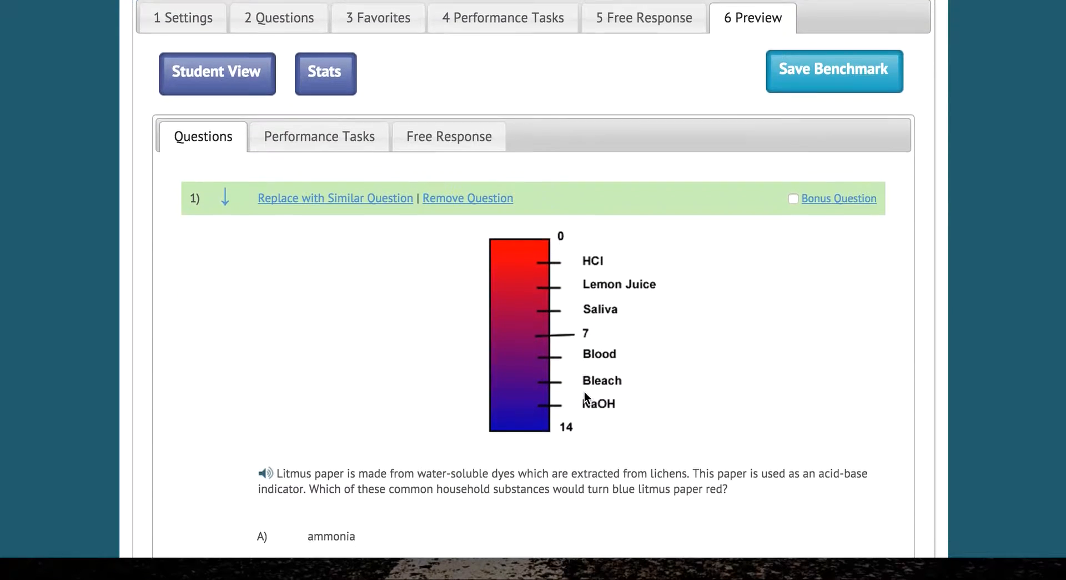
pyautogui.click(321, 127)
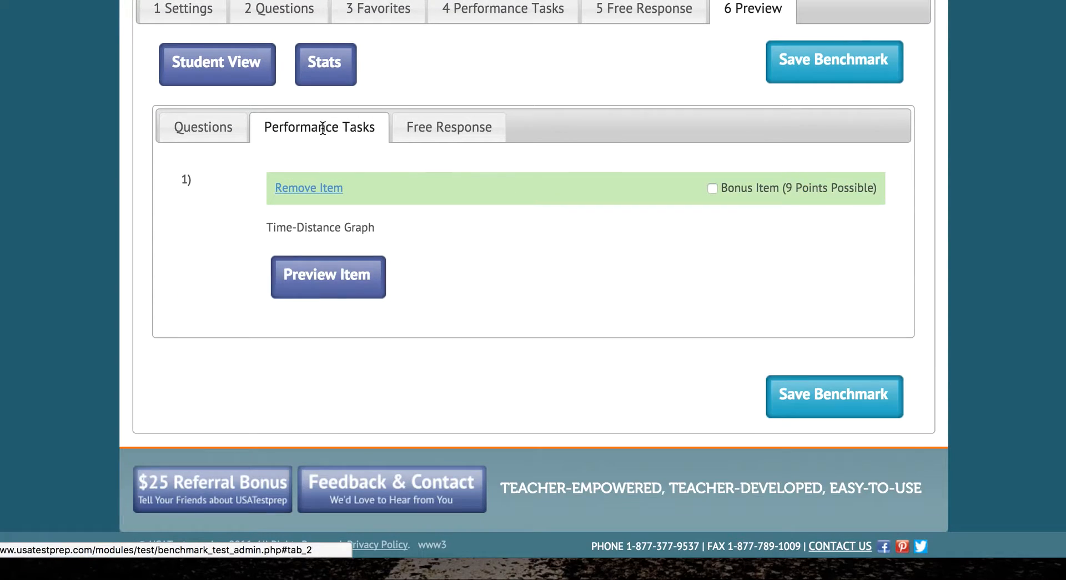
pyautogui.click(465, 133)
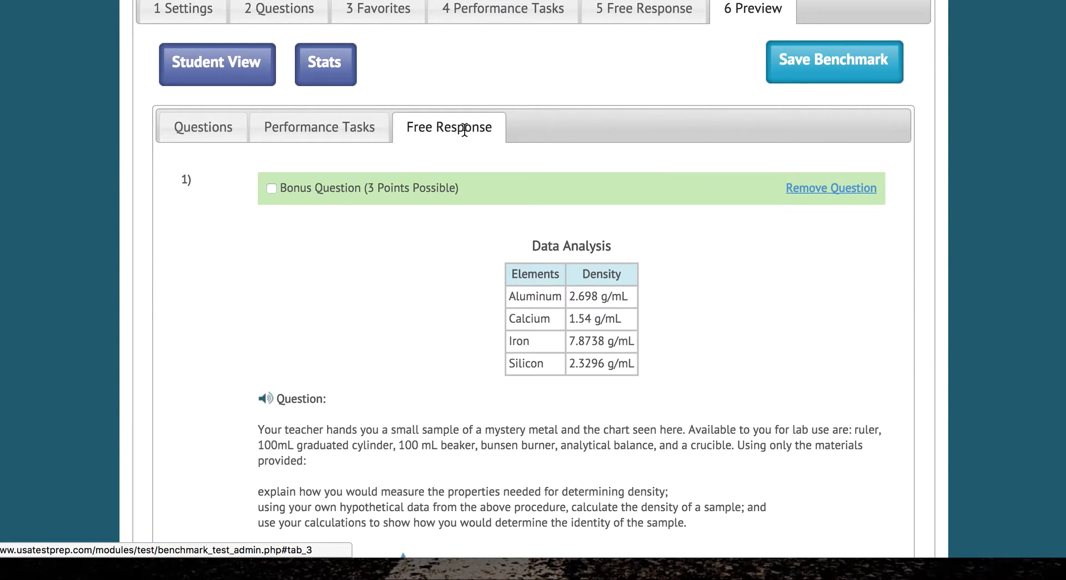
pyautogui.click(221, 136)
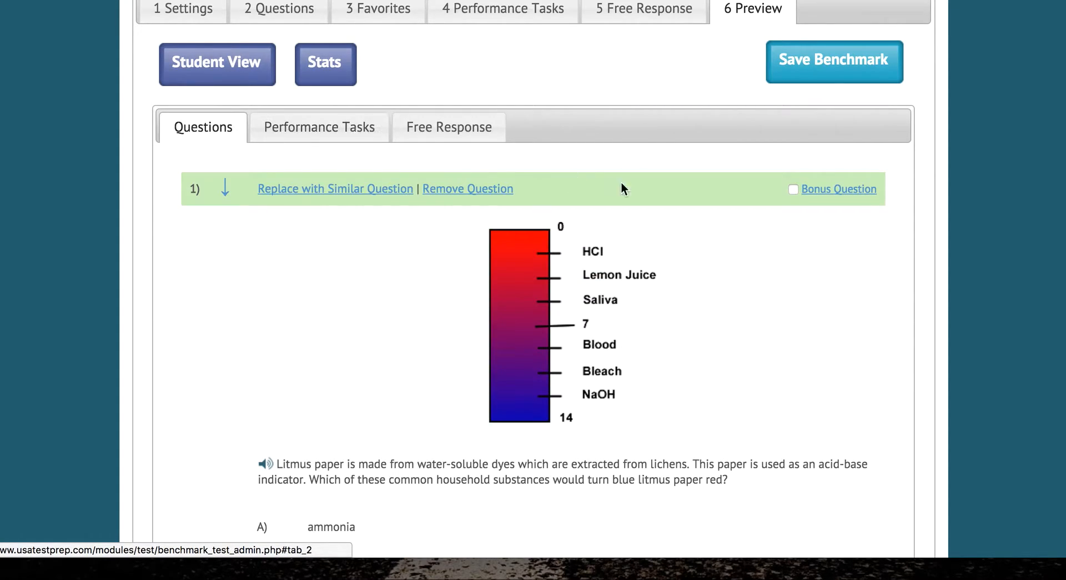
# Step: Mark question 1 about litmus paper as a bonus question and look through the remaining questions to the end of the preview
pyautogui.click(793, 189)
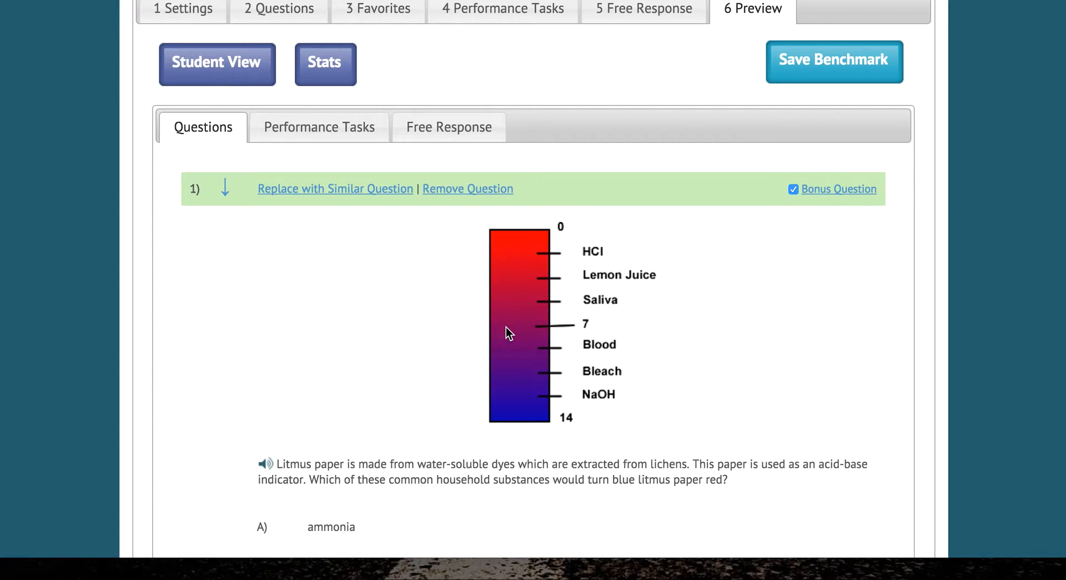
pyautogui.scroll(-20, 482, 362)
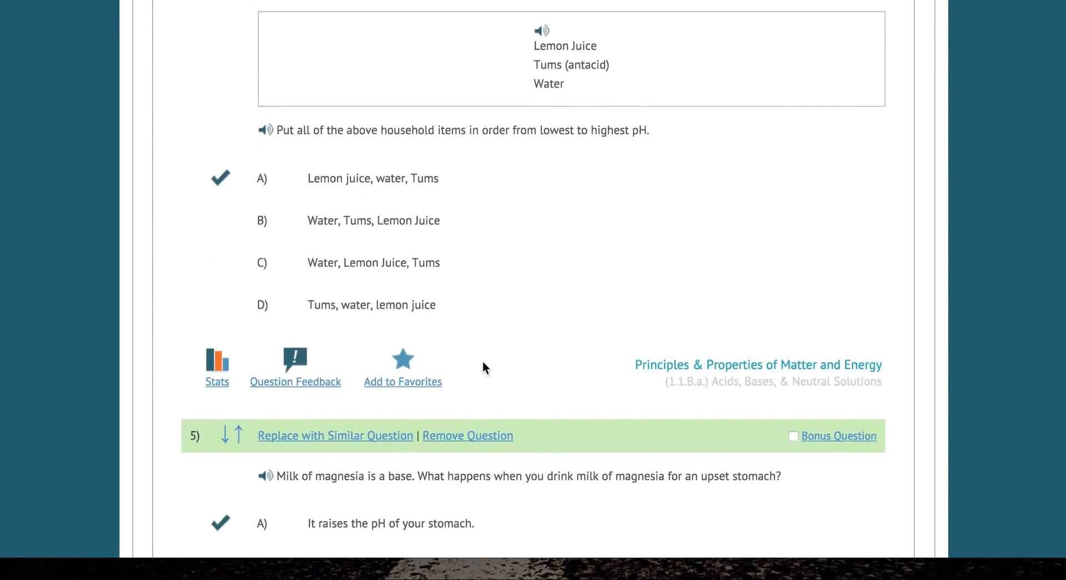
pyautogui.scroll(-20, 483, 362)
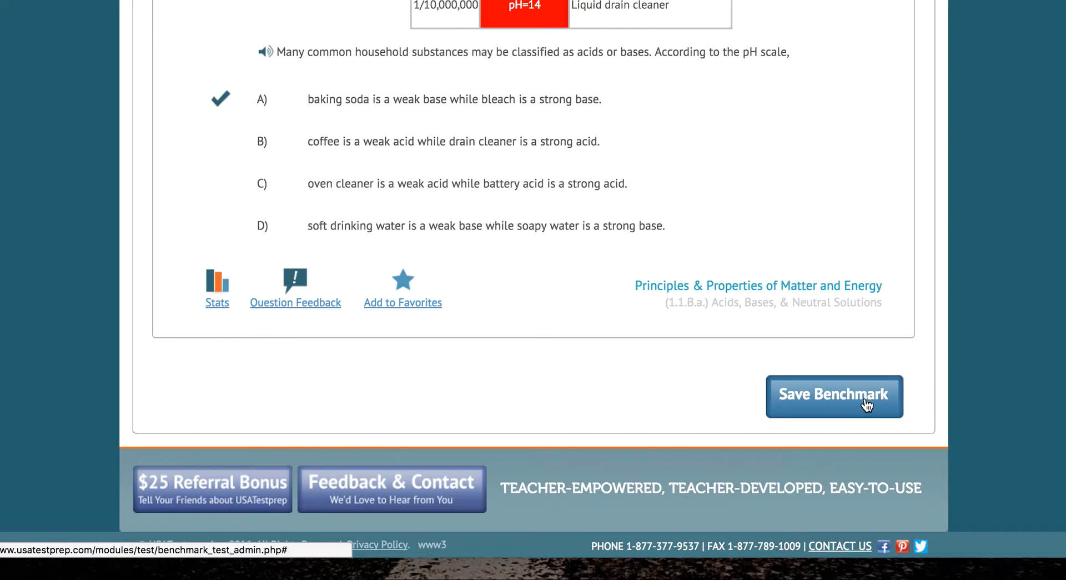
# Step: Save the Pretest benchmark and check its name and benchmark code in the list of benchmarks
pyautogui.click(866, 405)
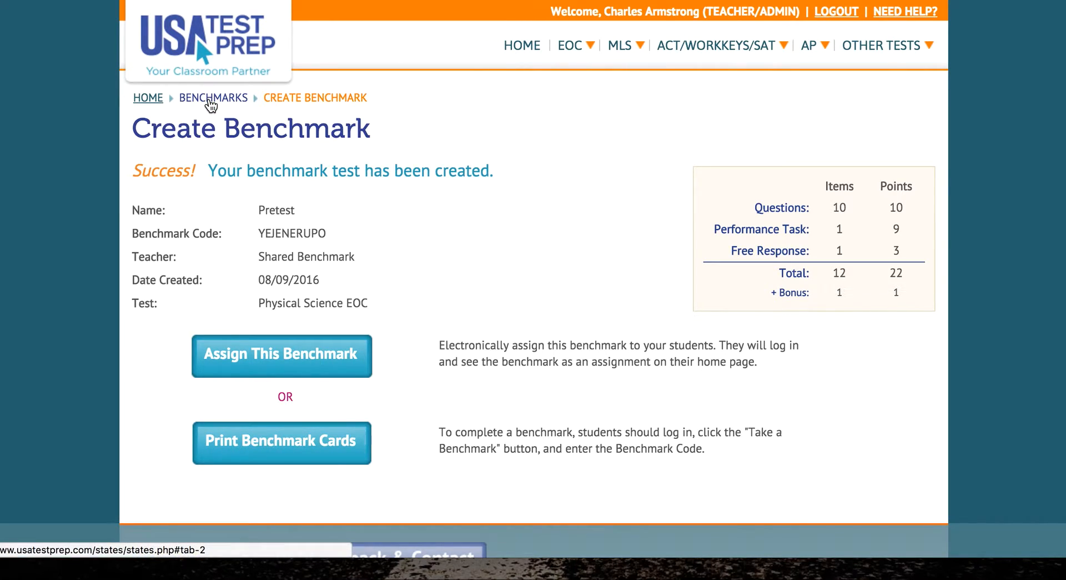
pyautogui.click(211, 99)
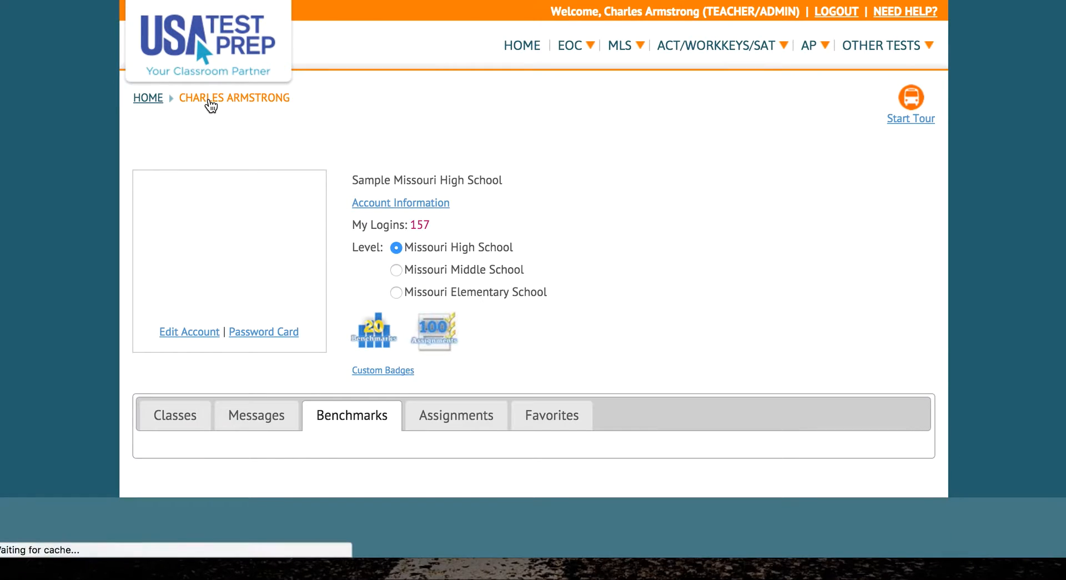
pyautogui.scroll(-5, 311, 264)
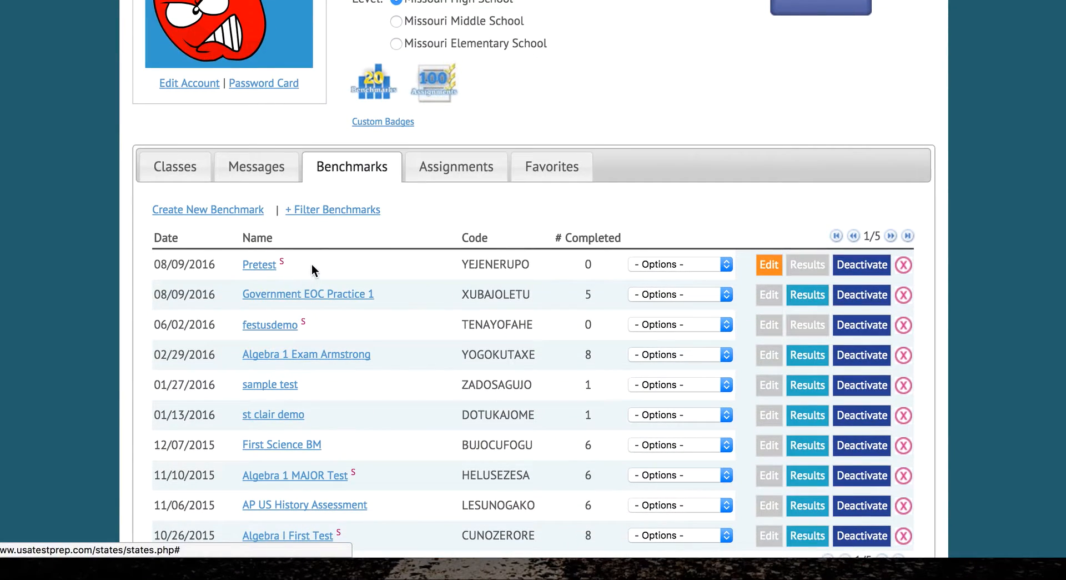
pyautogui.moveTo(284, 264); pyautogui.dragTo(243, 265)
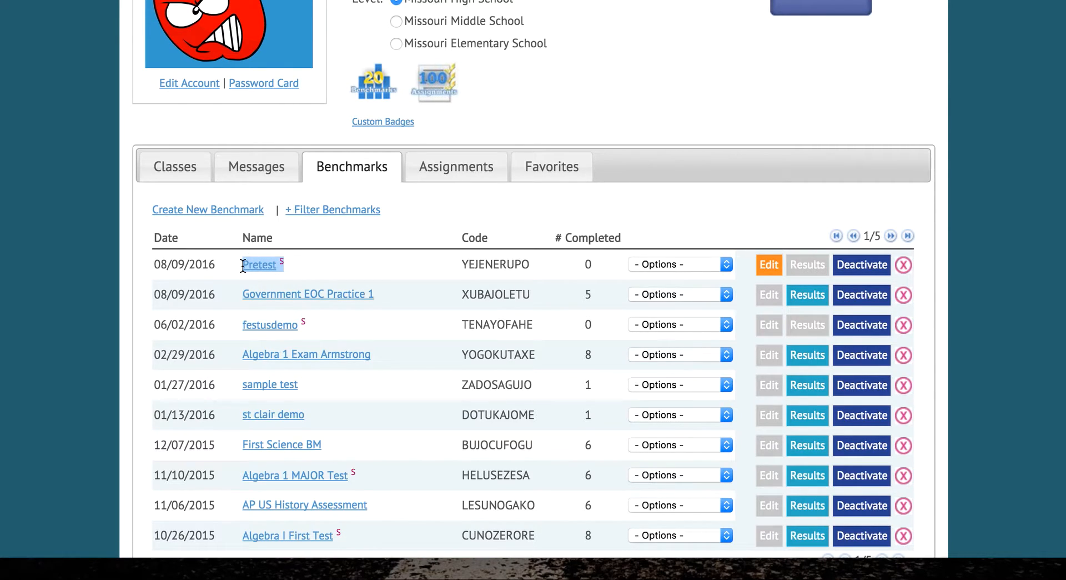
pyautogui.doubleClick(509, 263)
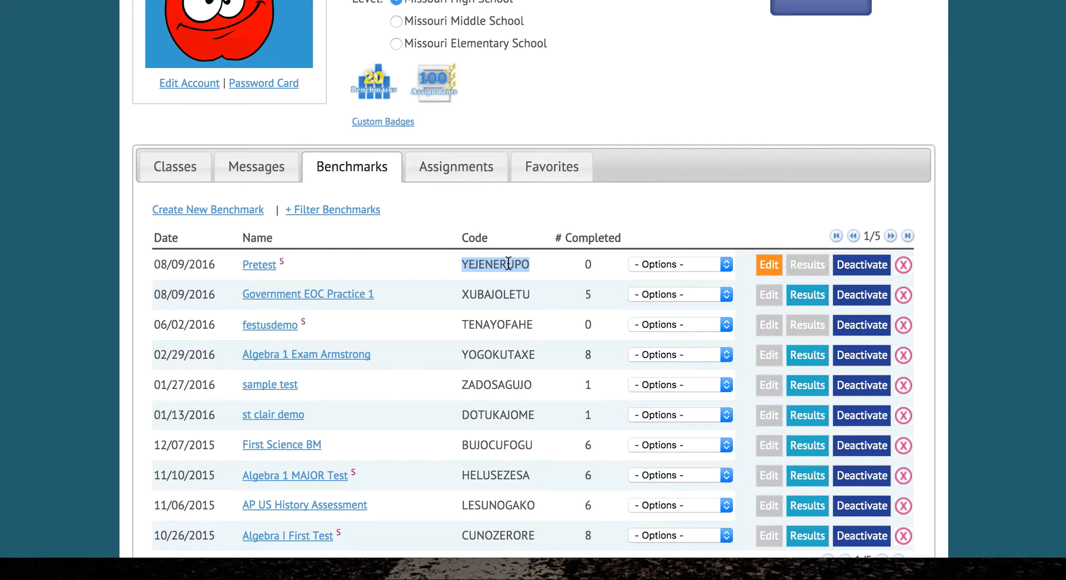
# Step: In the Pretest benchmark's settings, allow students to view item results upon completion, and close the settings without saving
pyautogui.click(668, 262)
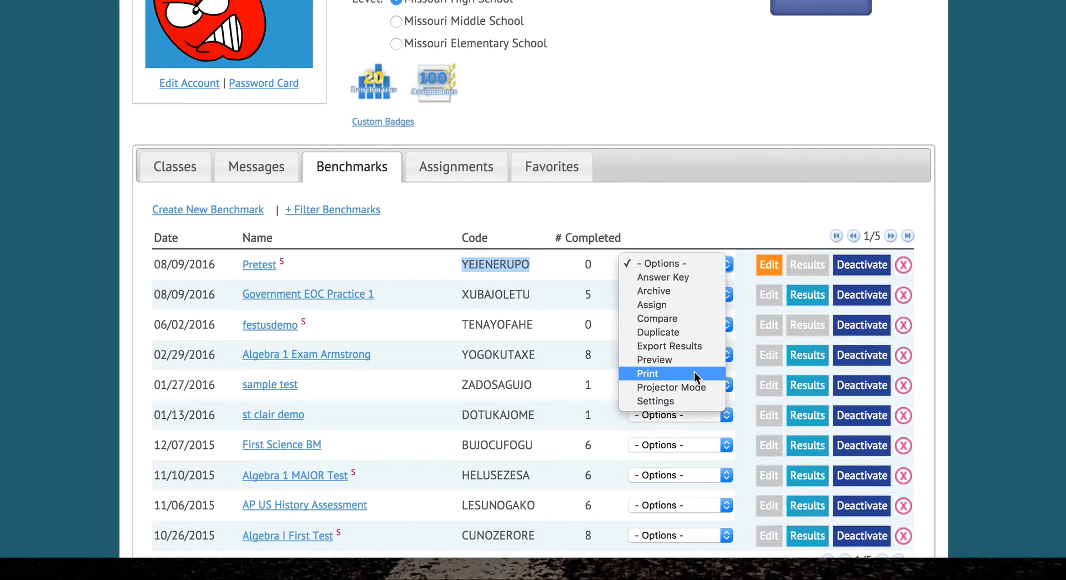
pyautogui.click(678, 400)
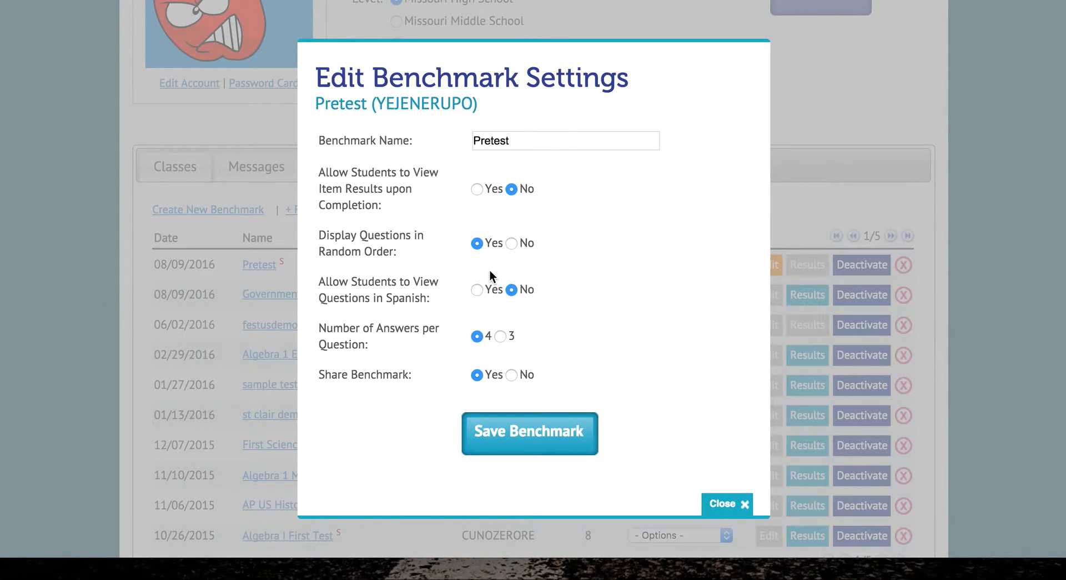
pyautogui.click(476, 188)
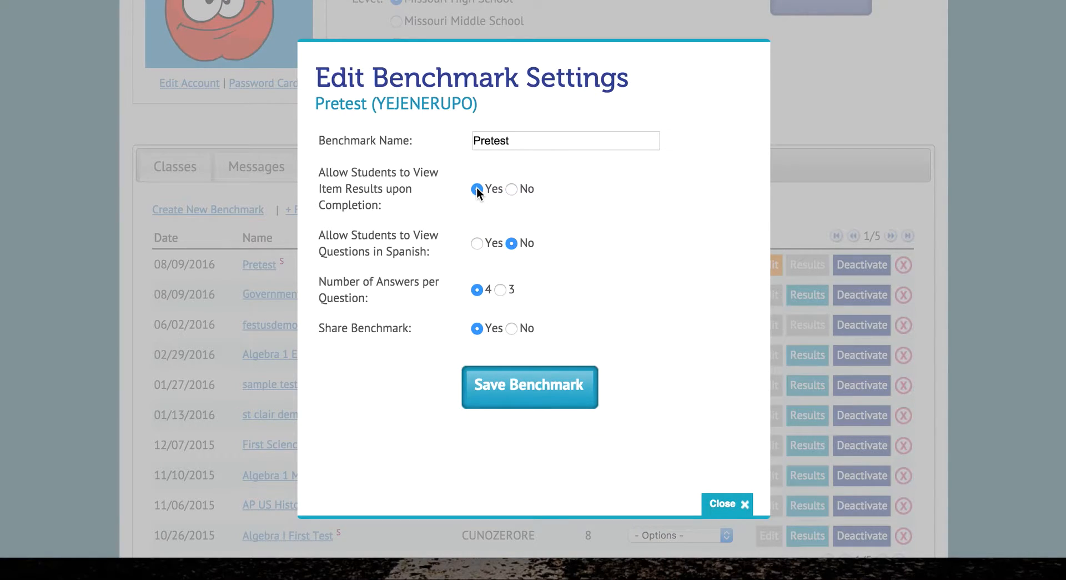
pyautogui.click(724, 503)
# Step: Start deactivating the shared Pretest benchmark and cancel the deactivation
pyautogui.scroll(-2, 511, 303)
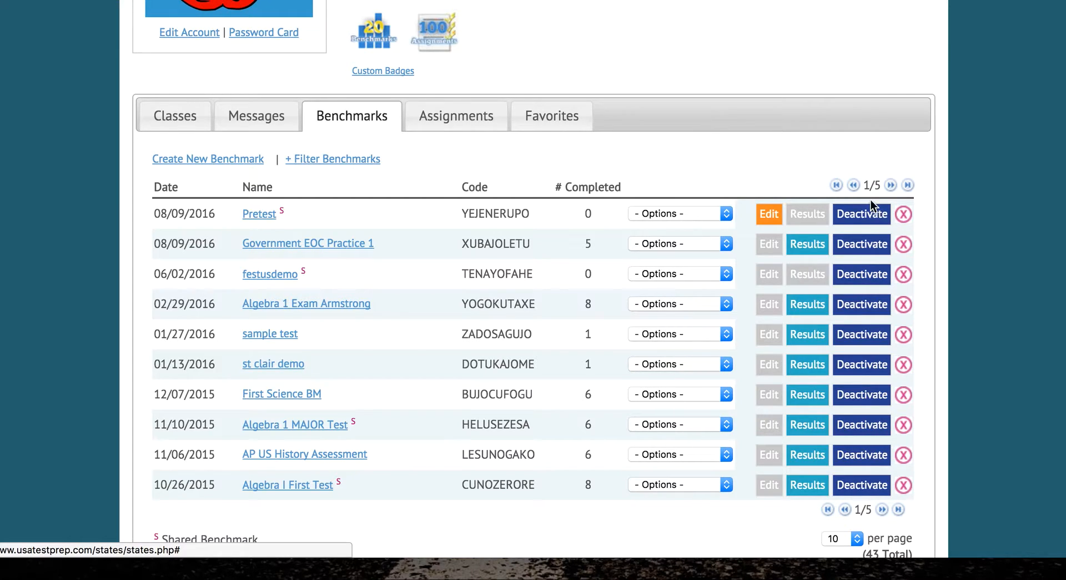
pyautogui.click(869, 215)
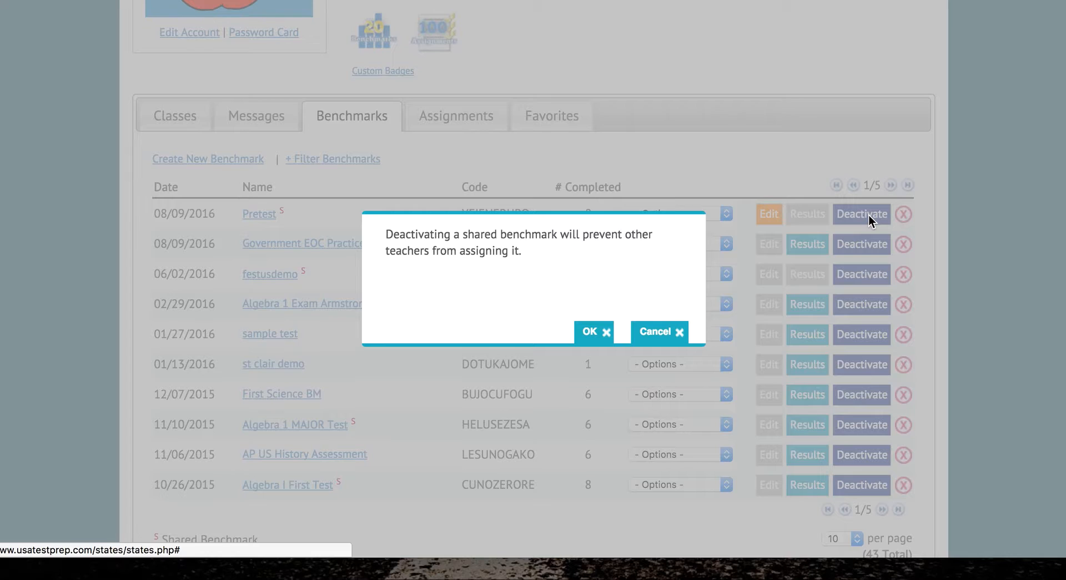
pyautogui.click(651, 333)
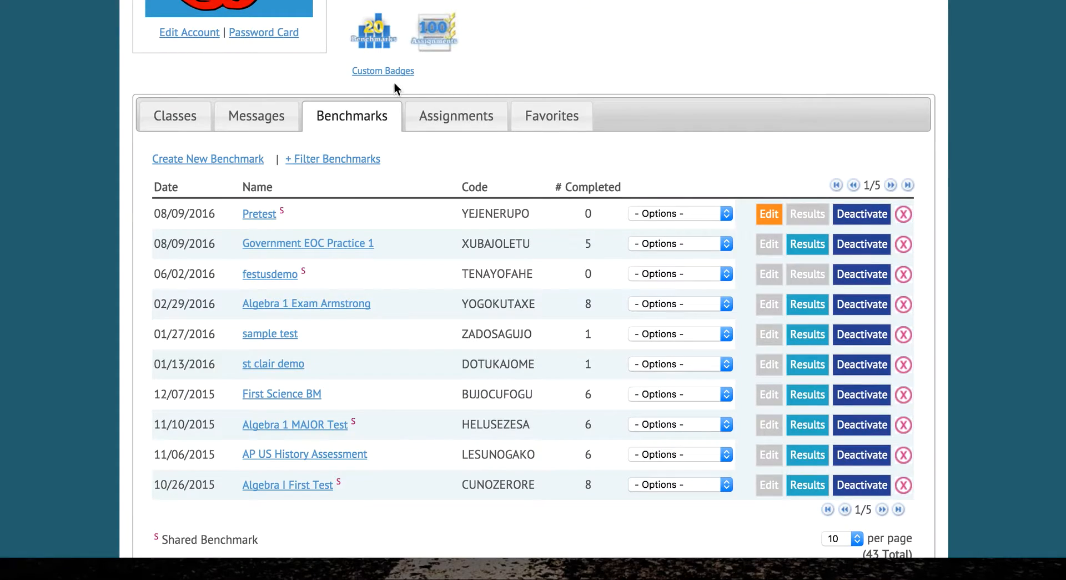
# Step: Open the list of created assignments and examine the Government EOC Practice 1 benchmark entry
pyautogui.click(460, 121)
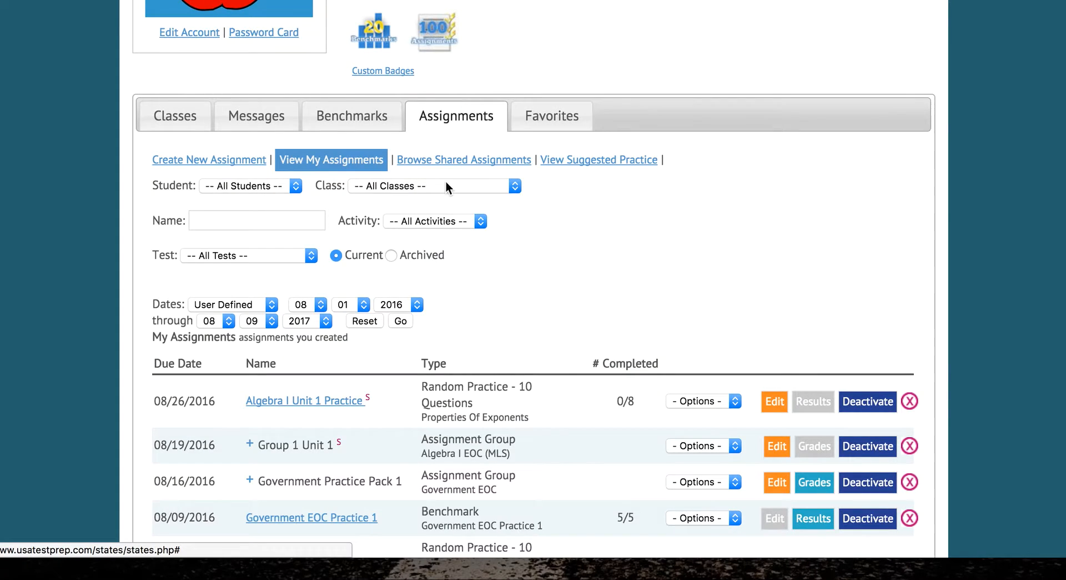
pyautogui.scroll(-1, 474, 255)
pyautogui.scroll(-1, 476, 254)
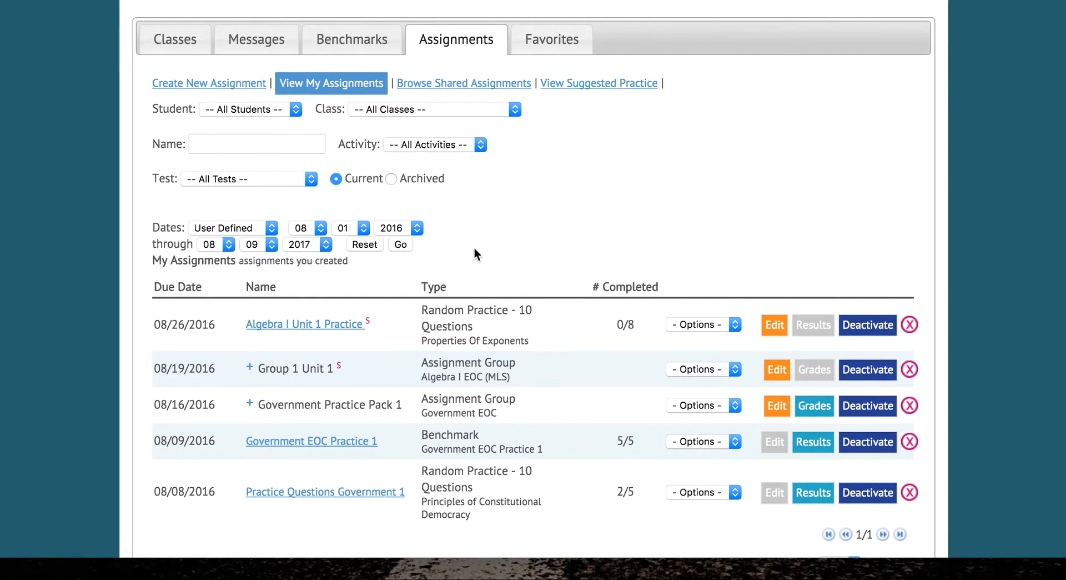
pyautogui.scroll(-2, 474, 248)
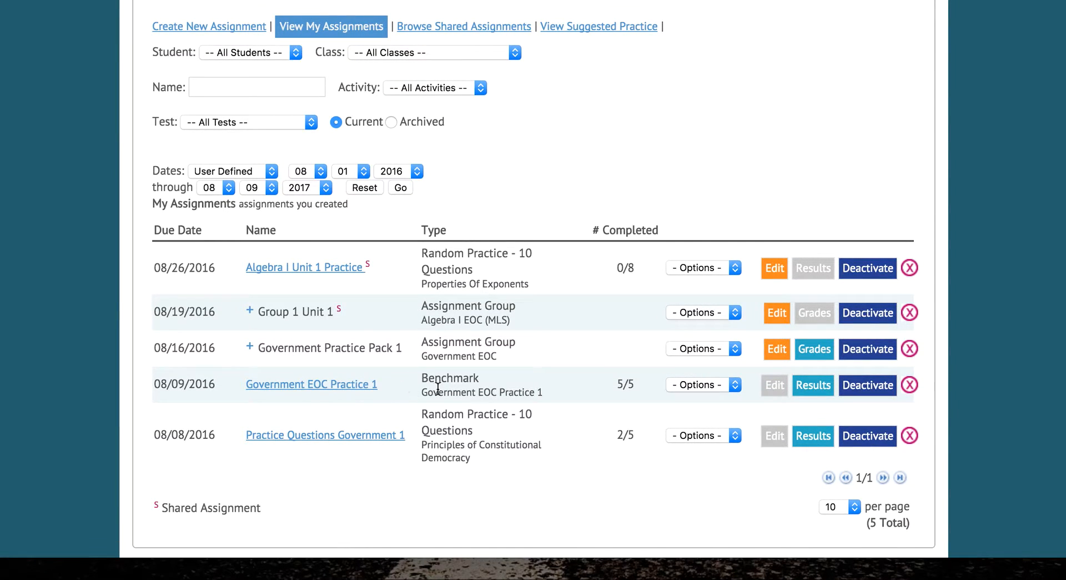
pyautogui.moveTo(541, 395); pyautogui.dragTo(159, 384)
# Step: Deactivate the Government EOC Practice 1 assignment, reactivate it, and return to the profile overview
pyautogui.click(882, 391)
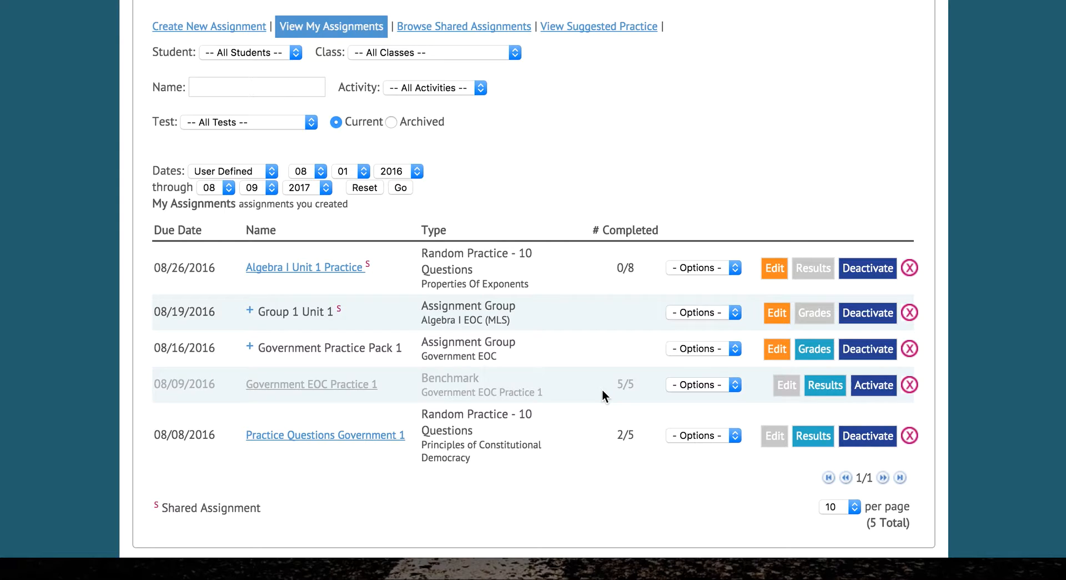
pyautogui.scroll(-1, 602, 389)
pyautogui.click(882, 376)
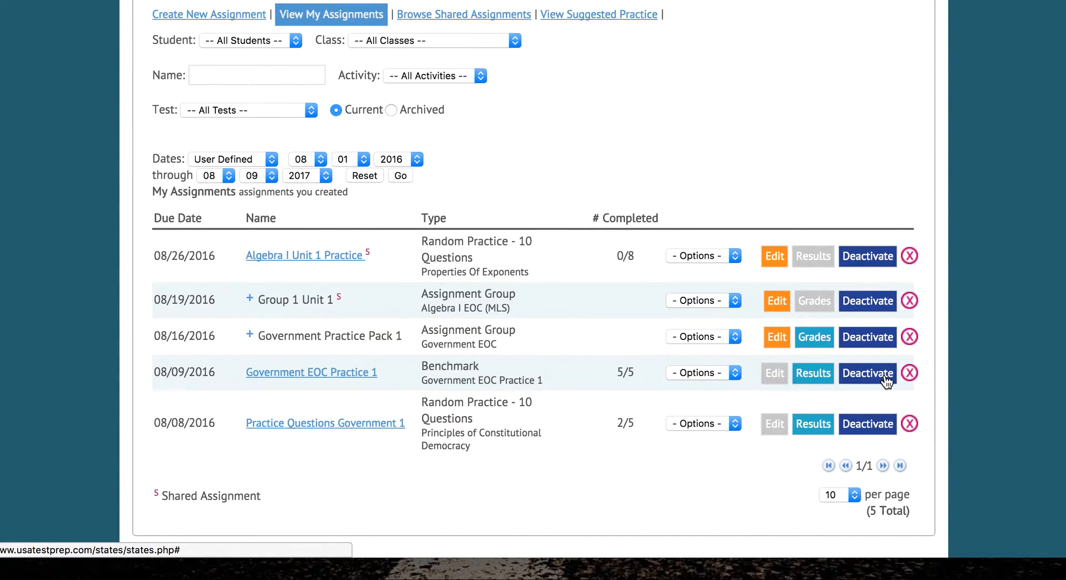
pyautogui.scroll(6, 865, 381)
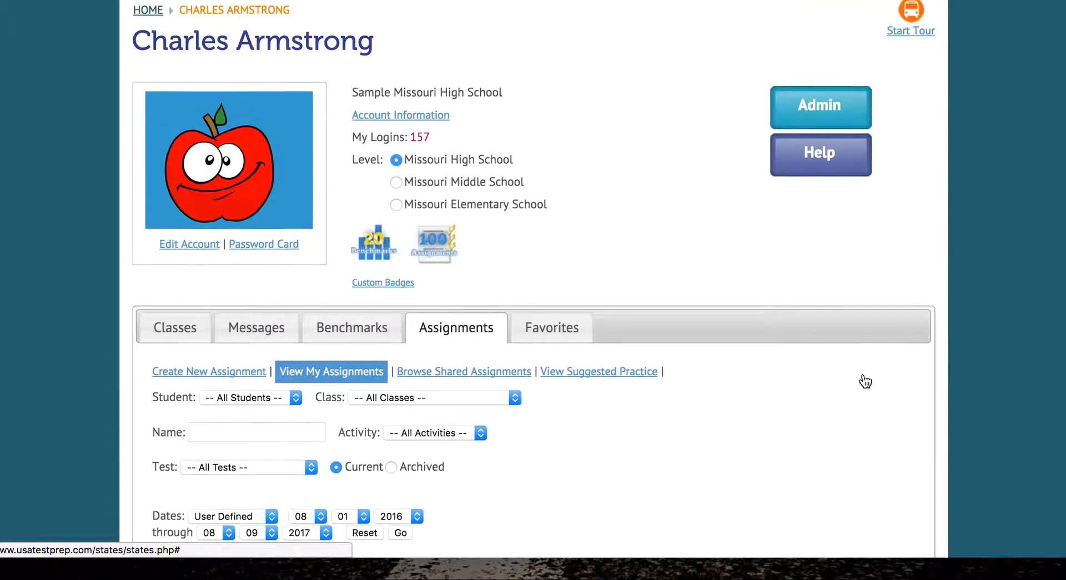
pyautogui.scroll(2, 865, 381)
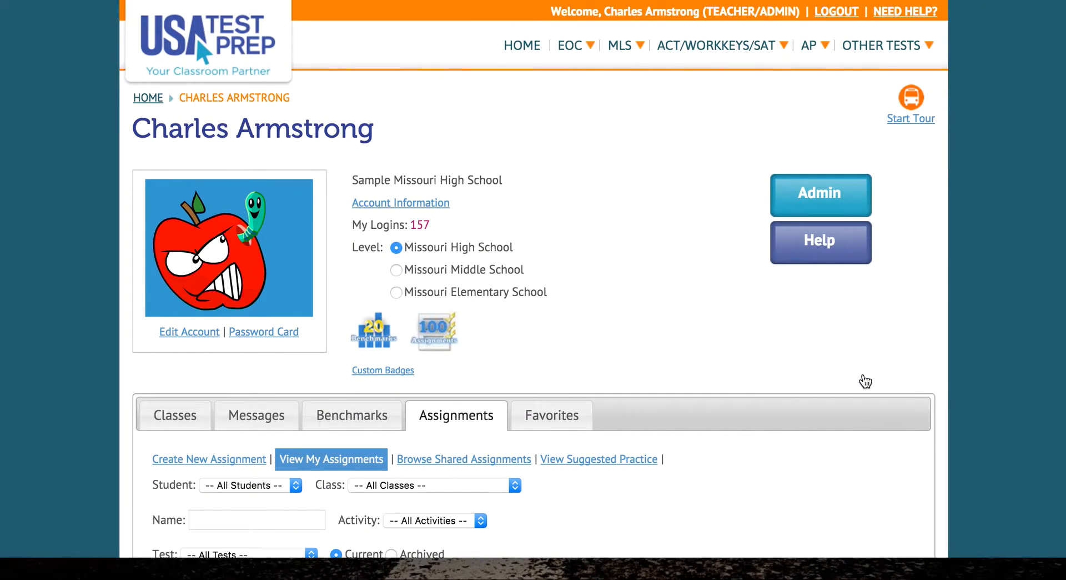